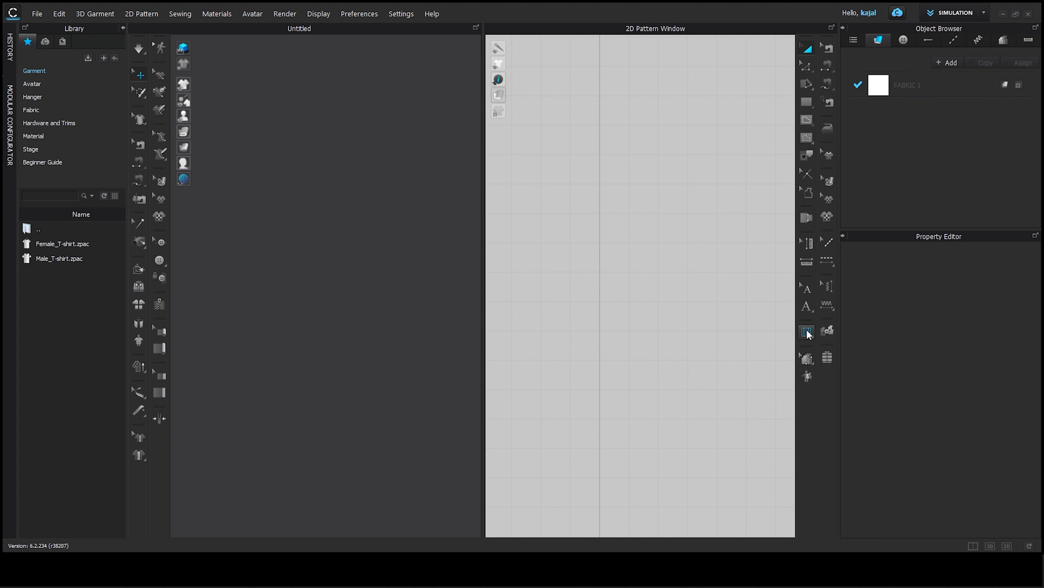
Step: Activate the Pleats Fold tool
{"action": "left_click", "coordinate": [807, 332]}
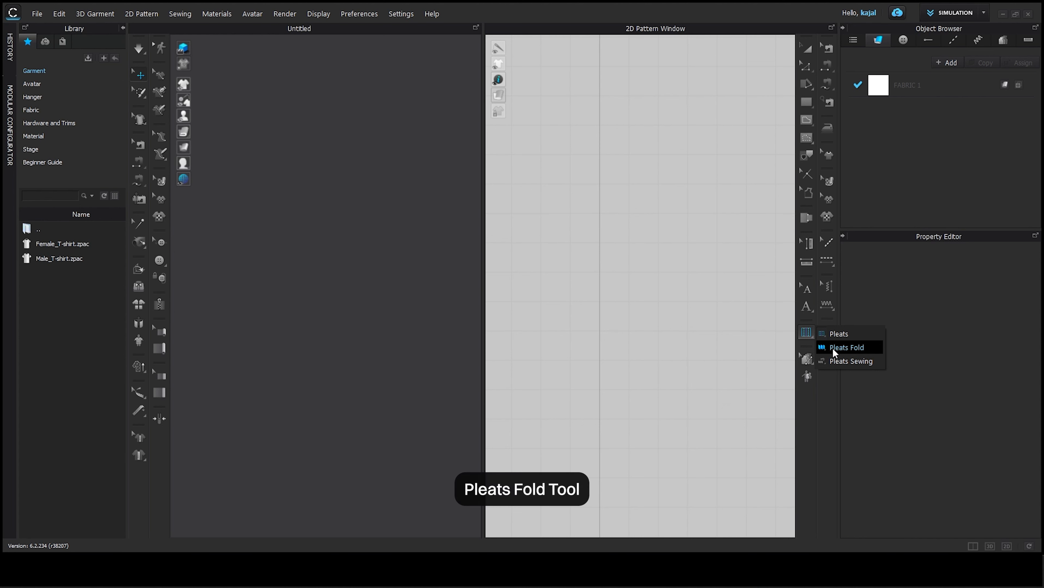
{"action": "left_click", "coordinate": [847, 346]}
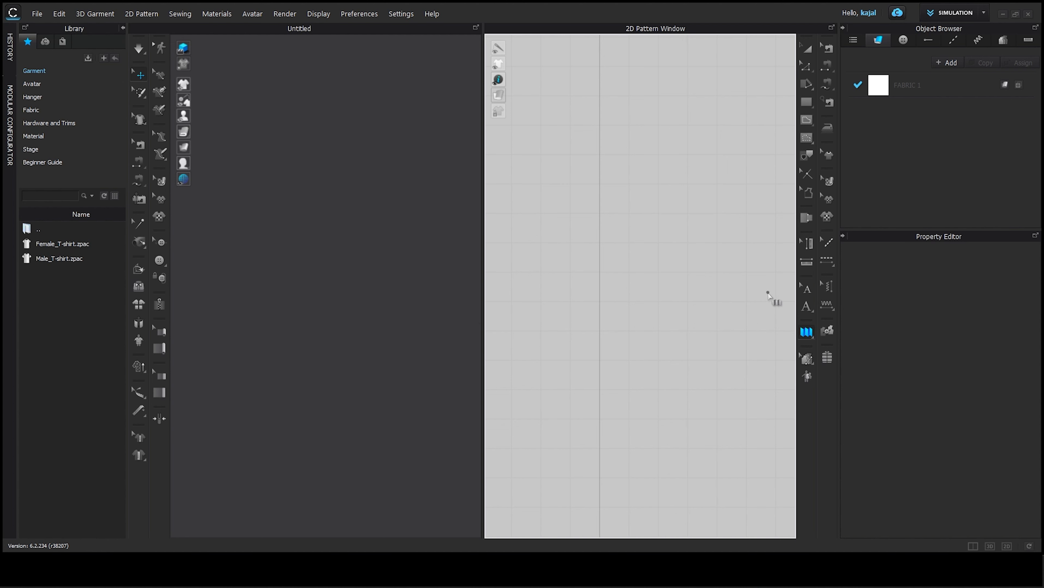
Step: Create a rectangular pattern piece 25 cm wide and 40 cm high
{"action": "left_click", "coordinate": [807, 102]}
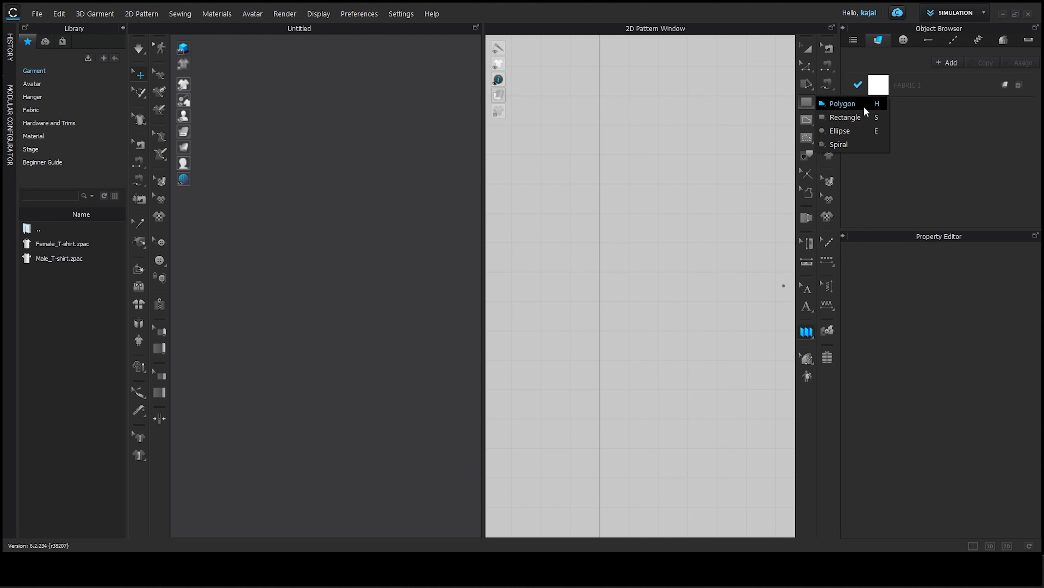
{"action": "left_click", "coordinate": [844, 118]}
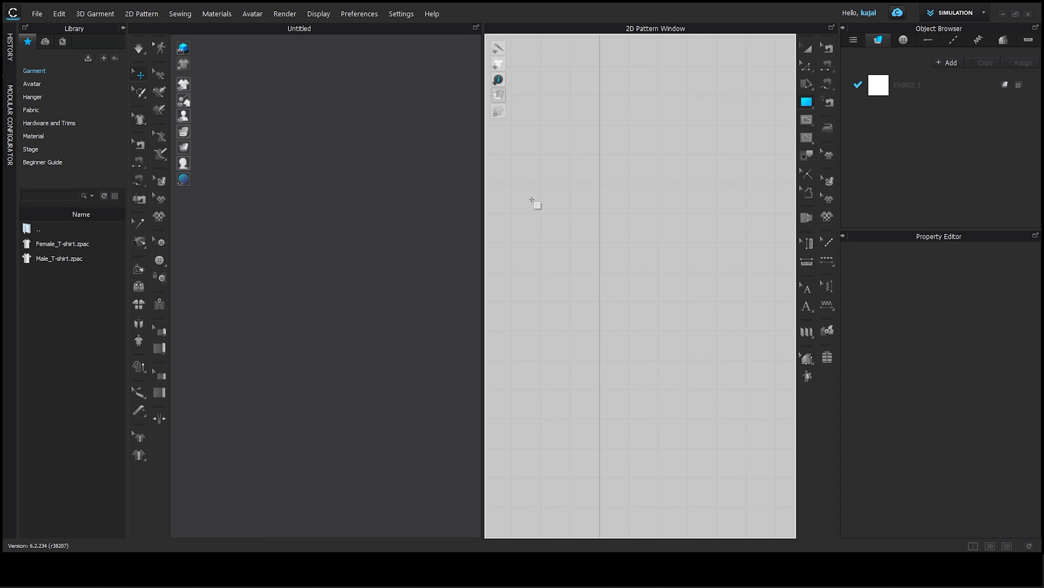
{"action": "left_click", "coordinate": [569, 187]}
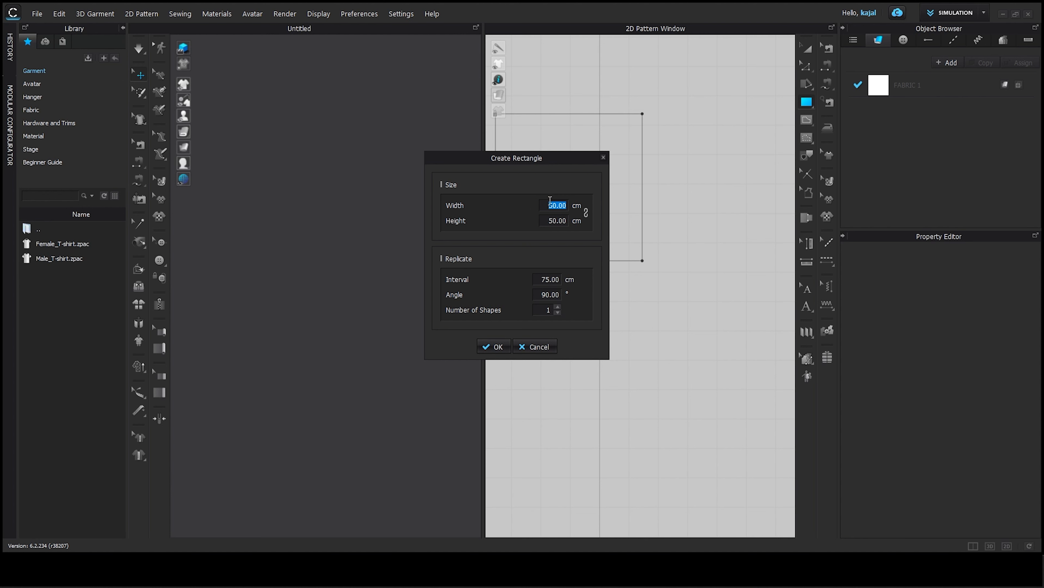
{"action": "type", "text": "25"}
{"action": "left_click", "coordinate": [548, 224]}
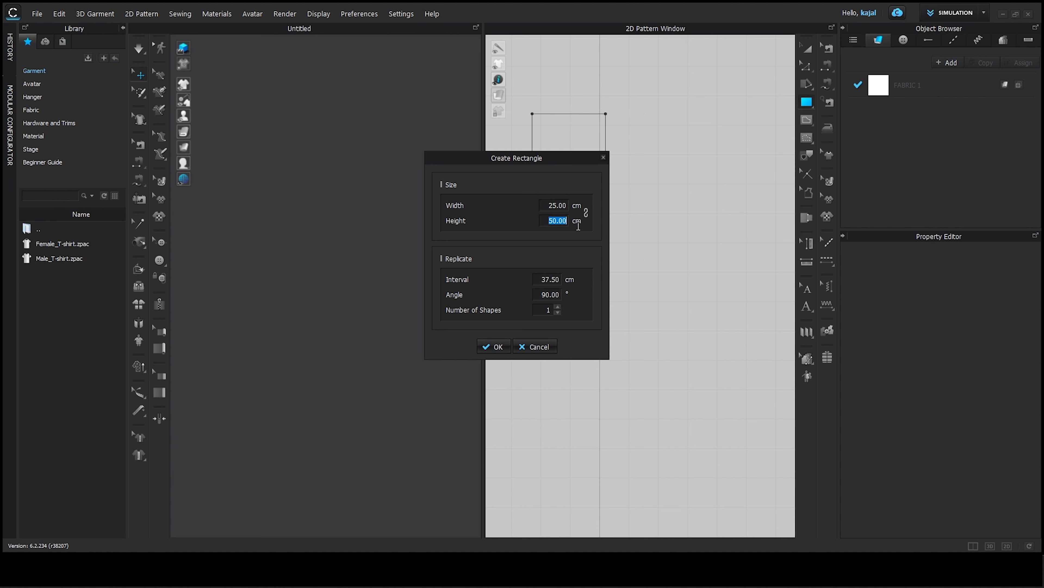
{"action": "type", "text": "40"}
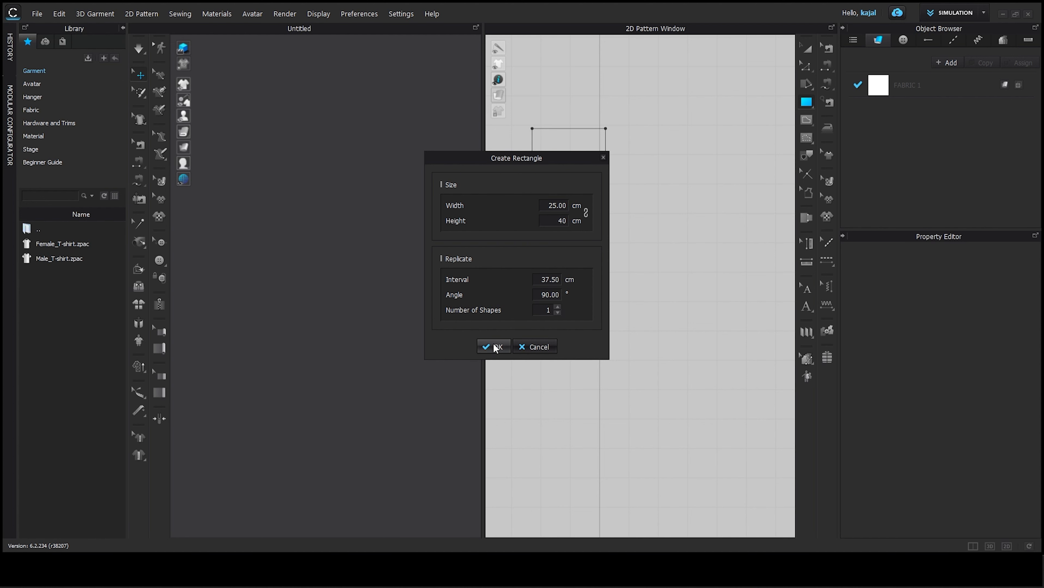
{"action": "left_click", "coordinate": [496, 347]}
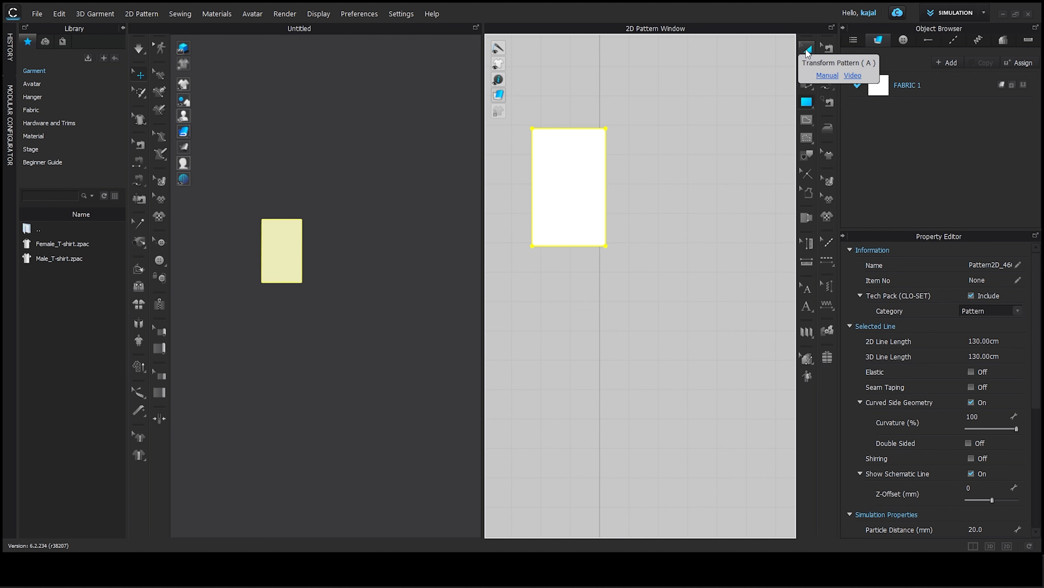
Step: Copy the rectangle and place its paste to the right, level with the original, at an interval of about 33 cm
{"action": "left_click", "coordinate": [808, 50]}
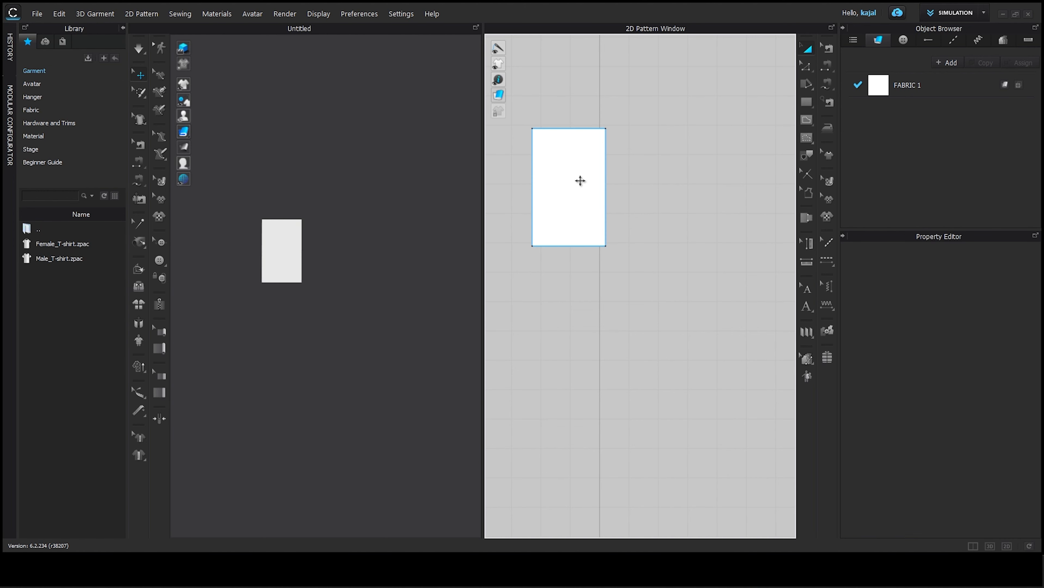
{"action": "left_click", "coordinate": [553, 176]}
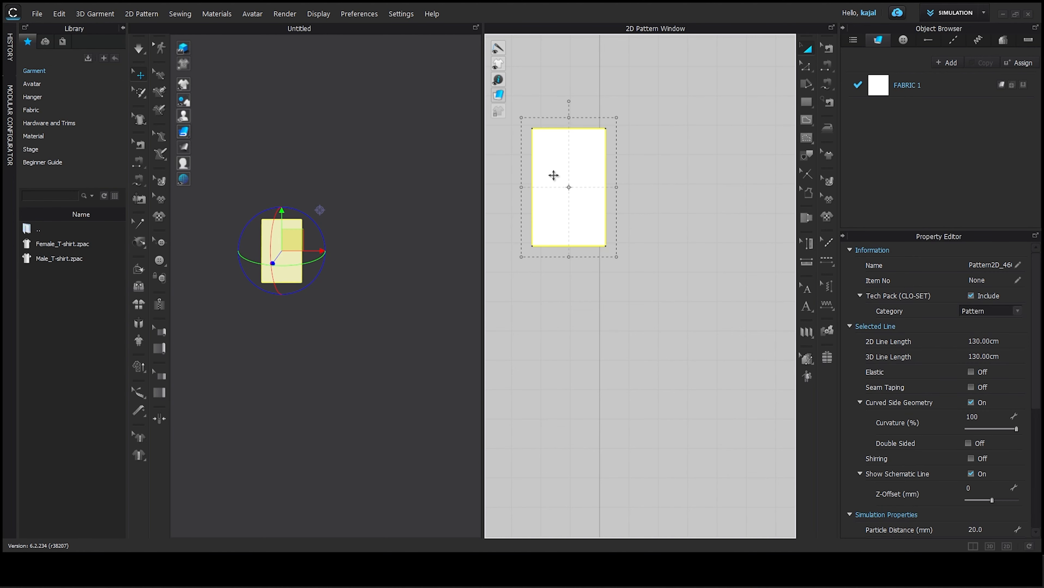
{"action": "right_click", "coordinate": [553, 176]}
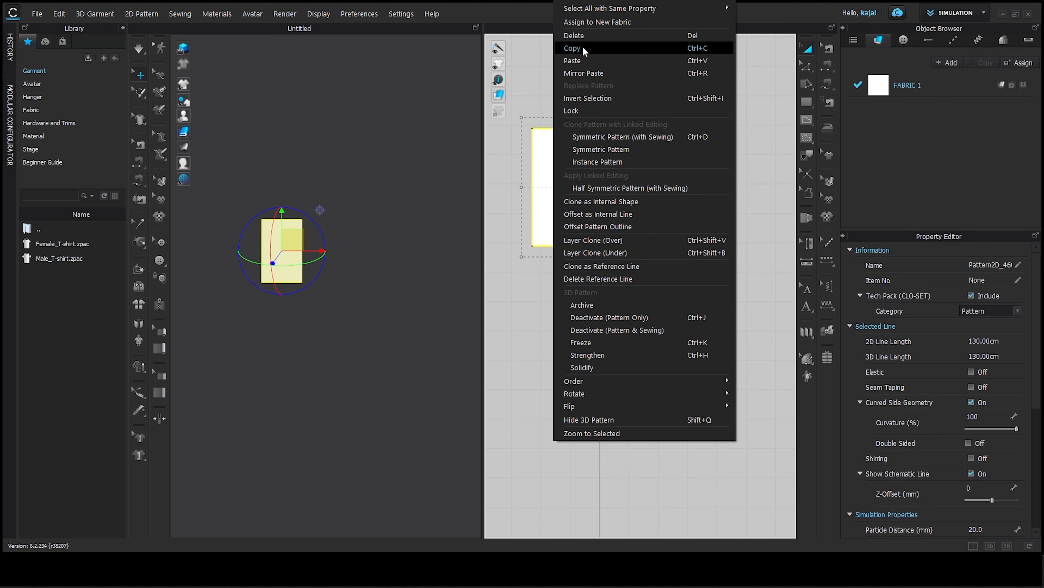
{"action": "left_click", "coordinate": [572, 48]}
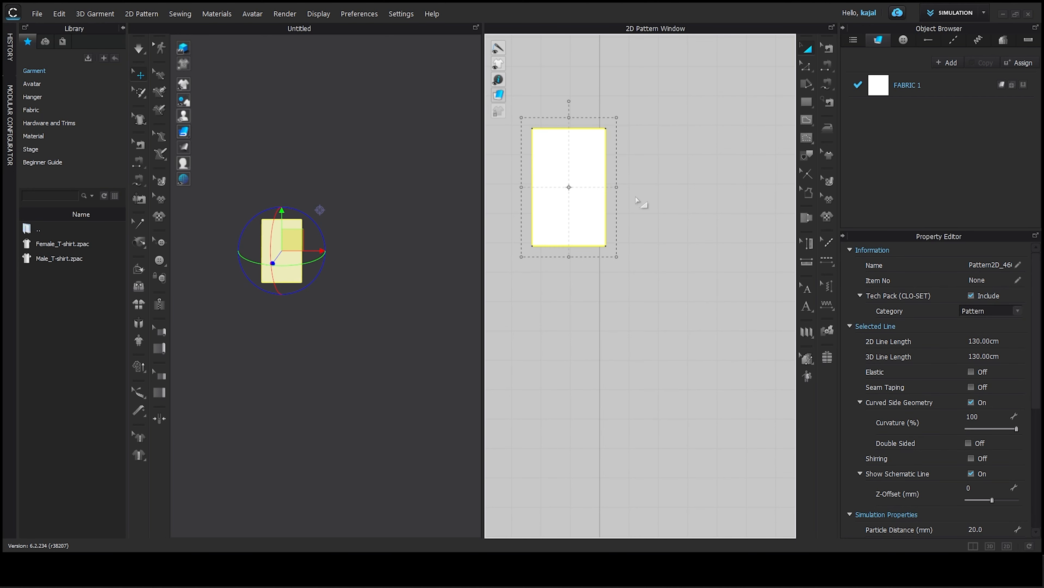
{"action": "right_click", "coordinate": [644, 157]}
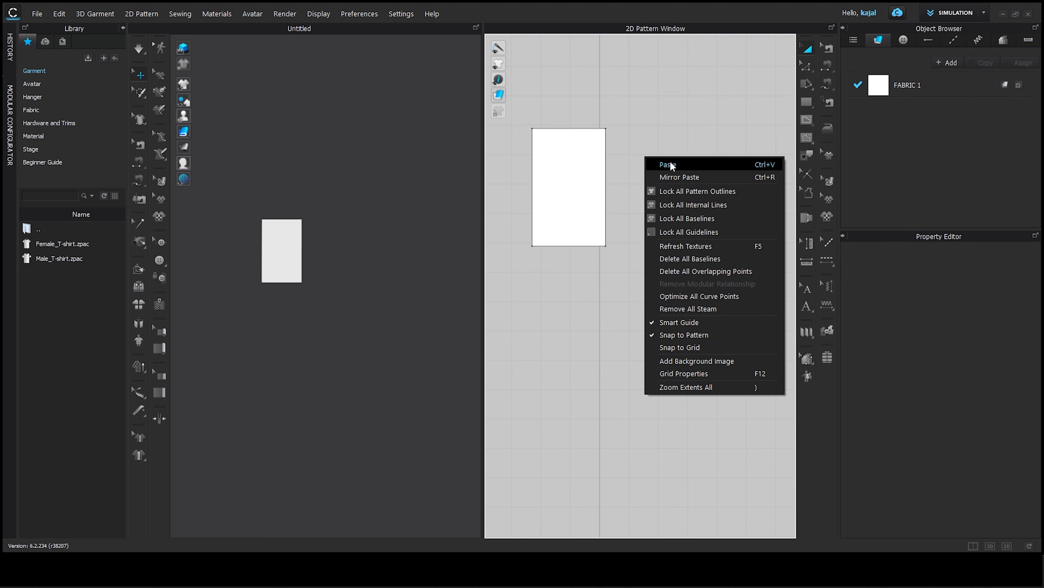
{"action": "left_click", "coordinate": [670, 164]}
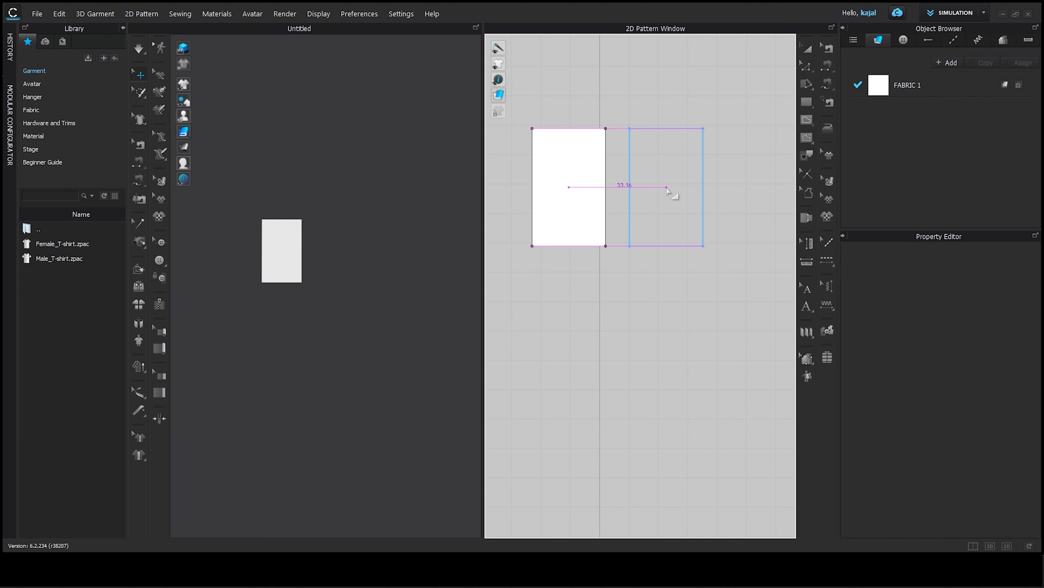
{"action": "left_click", "coordinate": [667, 190]}
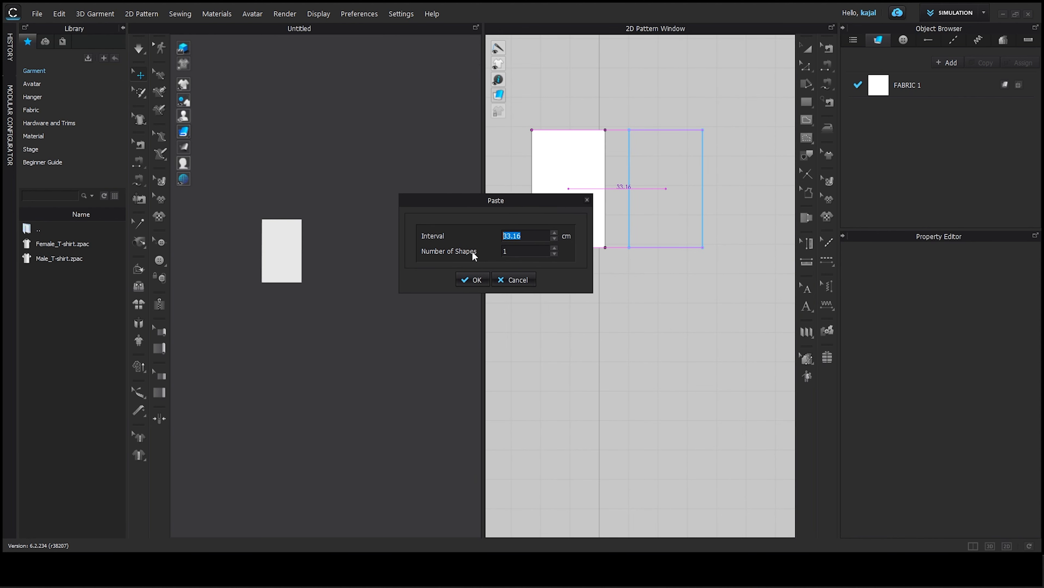
Step: Set the number of pasted shapes to 7 and create the row of copies
{"action": "left_click", "coordinate": [555, 248]}
{"action": "left_click", "coordinate": [555, 248]}
{"action": "left_click", "coordinate": [555, 248]}
{"action": "left_click", "coordinate": [555, 248]}
{"action": "left_click", "coordinate": [555, 248]}
{"action": "left_click", "coordinate": [554, 247]}
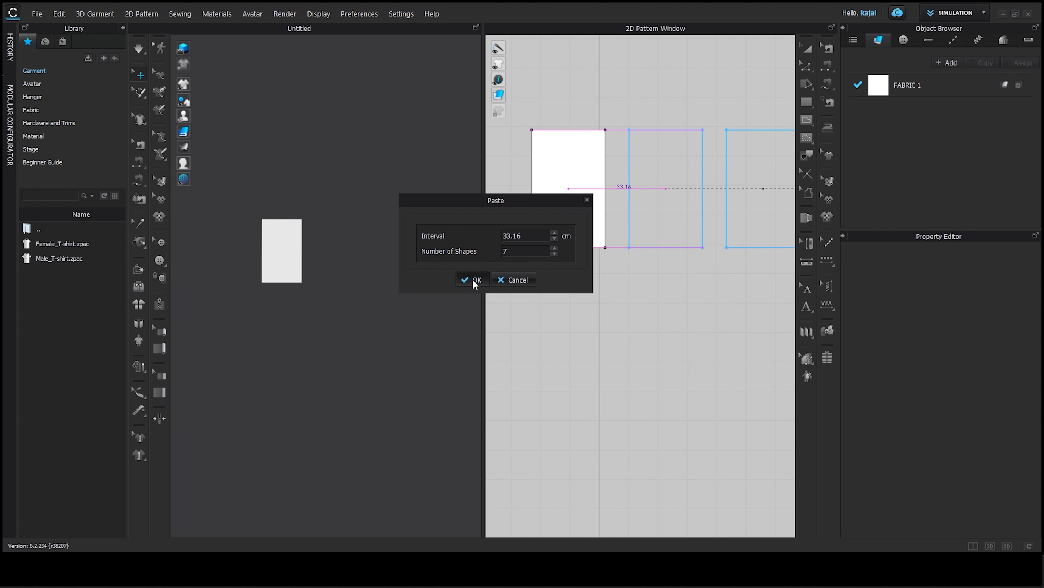
{"action": "left_click", "coordinate": [473, 279]}
{"action": "scroll", "coordinate": [648, 273], "scroll_direction": "down", "scroll_amount": 3}
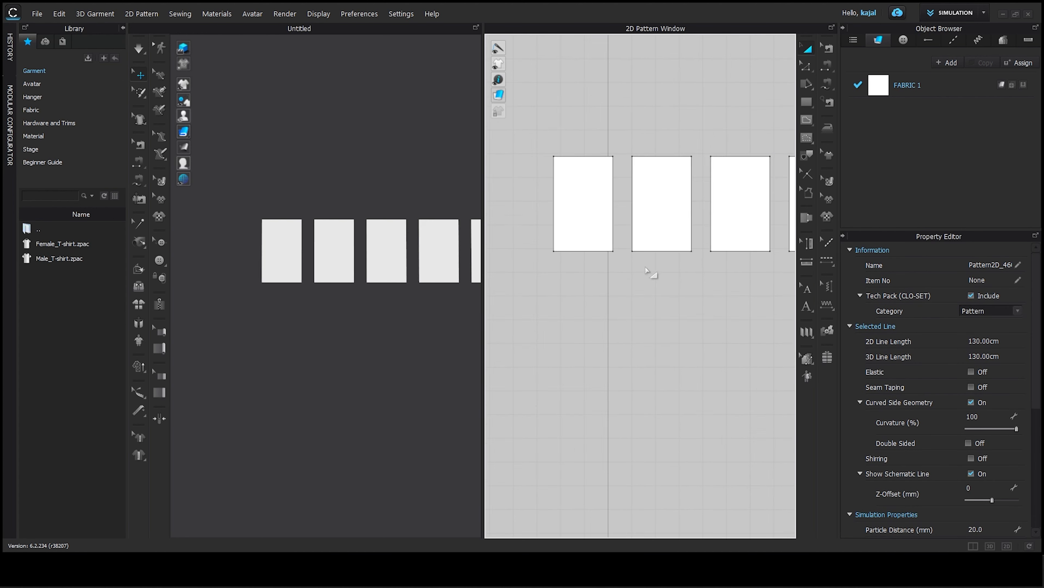
{"action": "middle_click_drag", "start_coordinate": [649, 271], "coordinate": [578, 255]}
{"action": "scroll", "coordinate": [606, 266], "scroll_direction": "down", "scroll_amount": 4}
{"action": "left_click_drag", "start_coordinate": [534, 174], "coordinate": [725, 291]}
{"action": "left_click", "coordinate": [724, 292]}
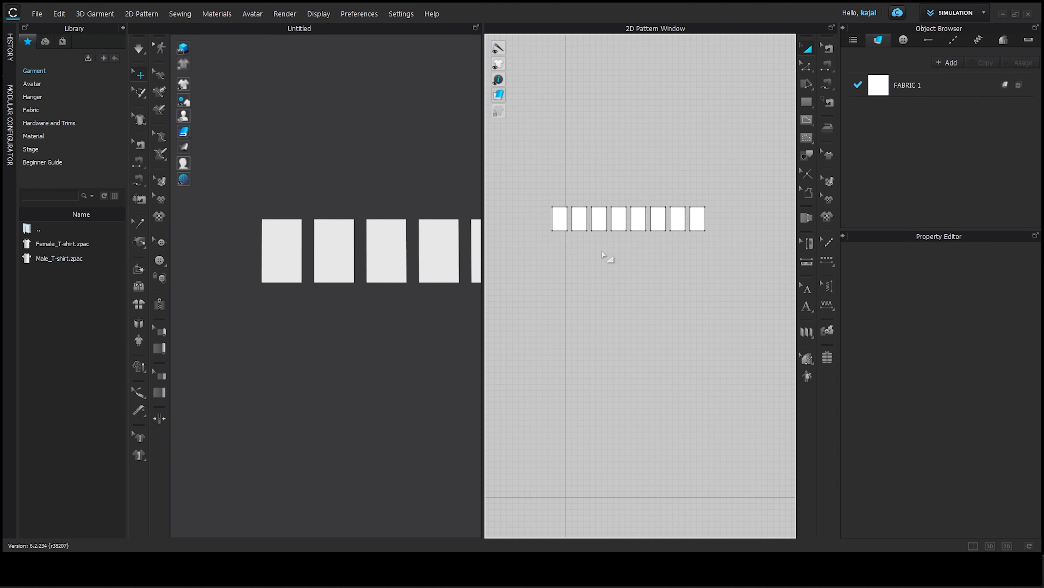
{"action": "scroll", "coordinate": [592, 261], "scroll_direction": "up", "scroll_amount": 1}
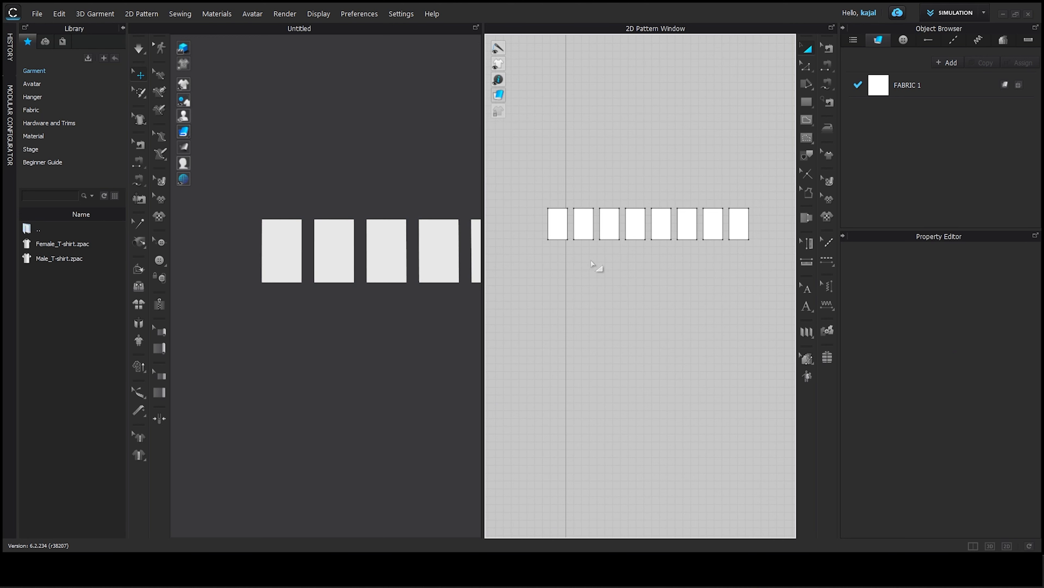
{"action": "right_click_drag", "start_coordinate": [597, 264], "coordinate": [603, 276]}
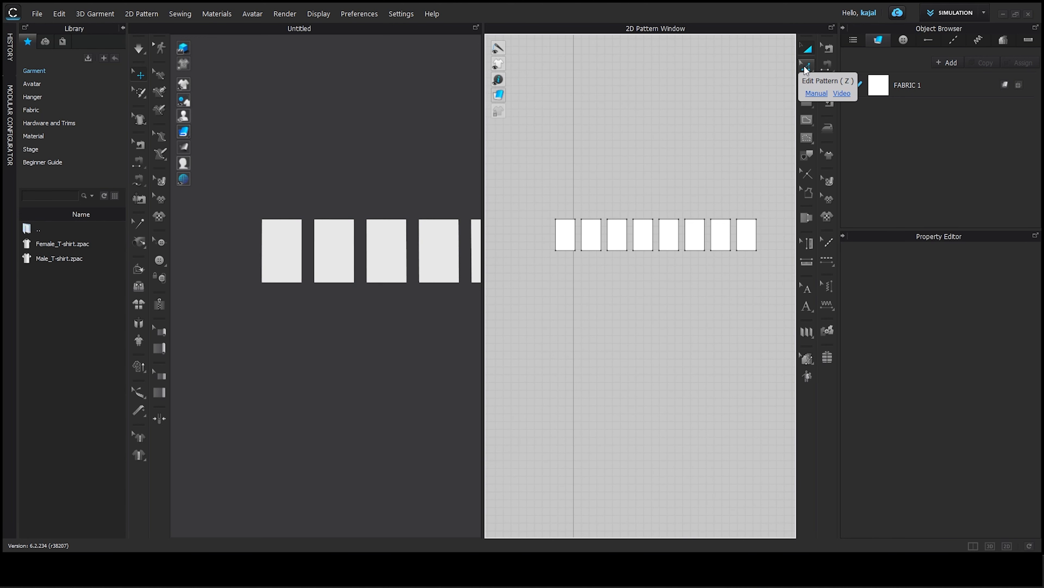
Step: Shorten the first four rectangles by moving their bottom edges up 30 cm together
{"action": "left_click", "coordinate": [805, 70]}
{"action": "scroll", "coordinate": [575, 300], "scroll_direction": "up", "scroll_amount": 3}
{"action": "middle_click_drag", "start_coordinate": [576, 303], "coordinate": [564, 327]}
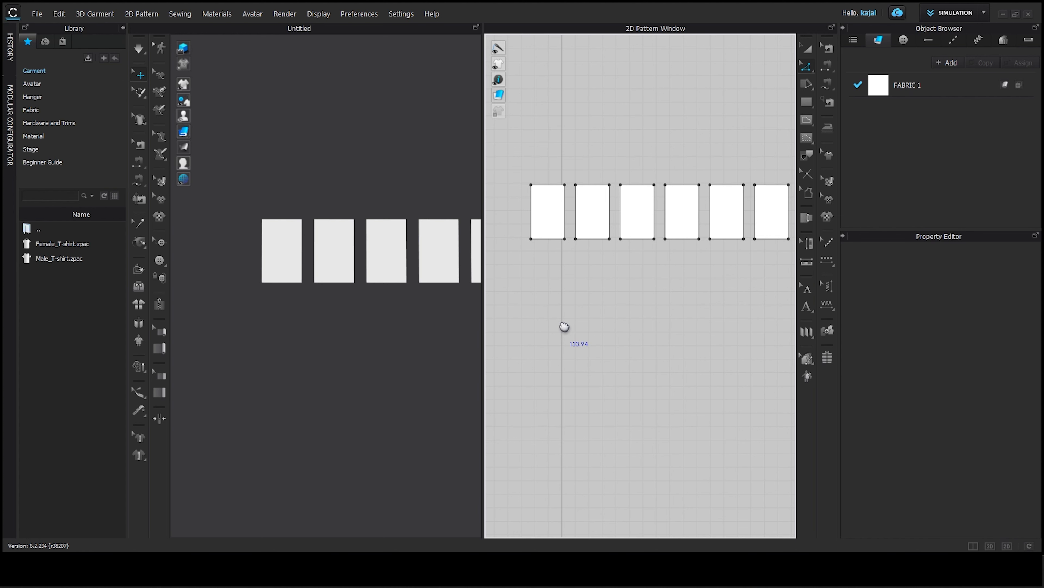
{"action": "left_click", "coordinate": [546, 239]}
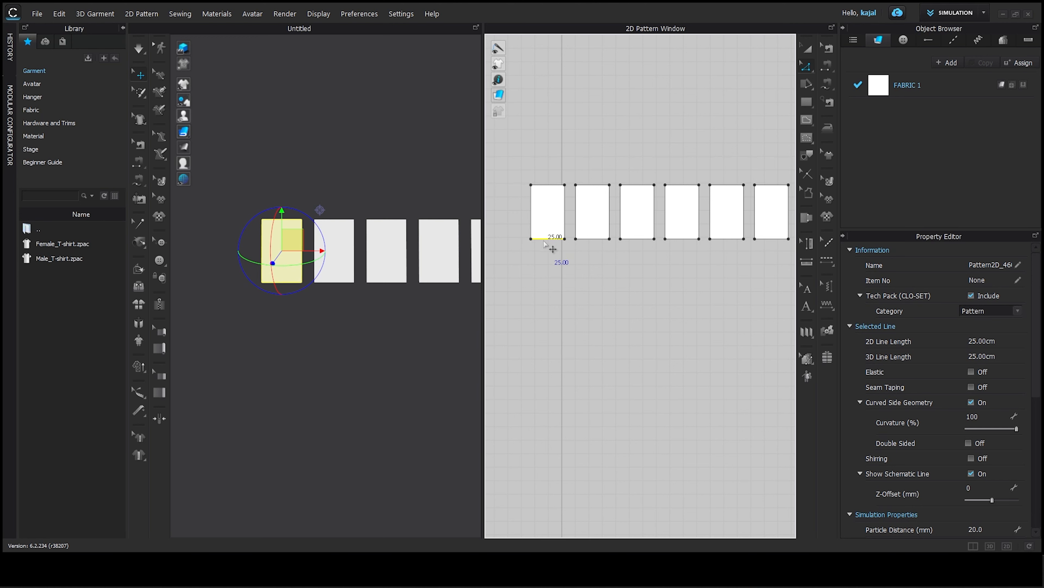
{"action": "left_click", "coordinate": [590, 241], "text": "shift"}
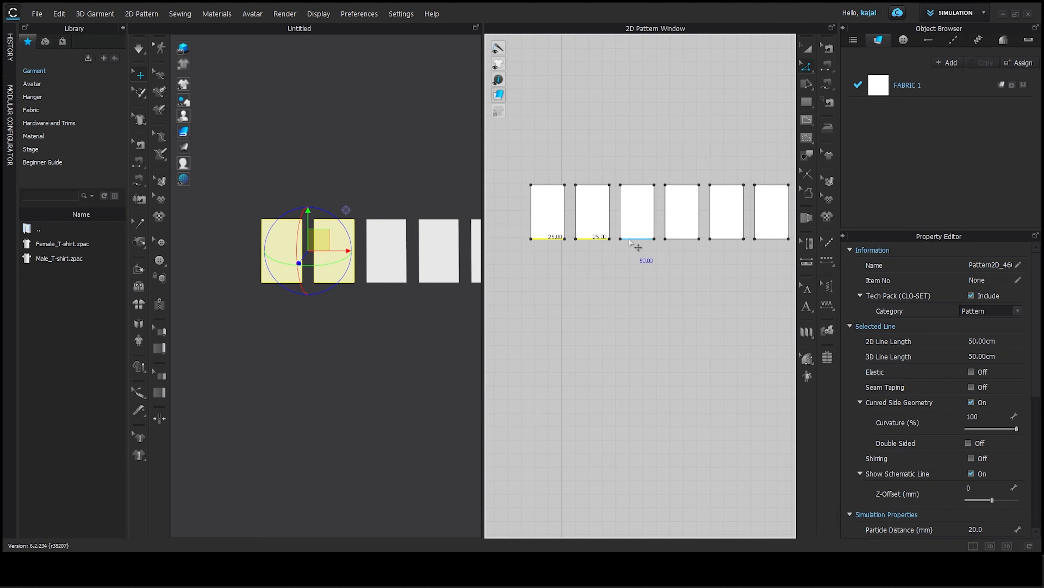
{"action": "left_click", "coordinate": [630, 239], "text": "shift"}
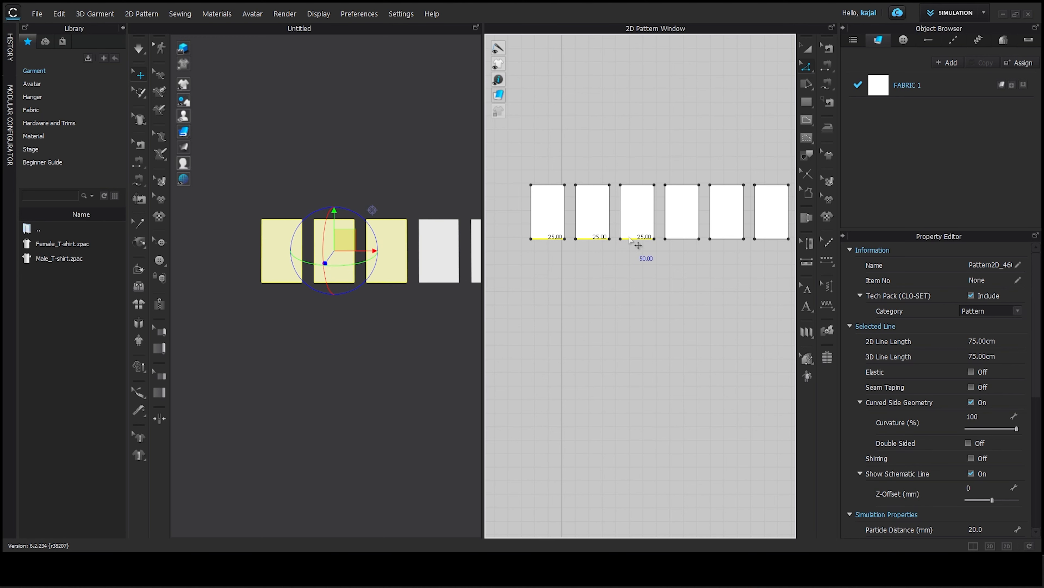
{"action": "left_click", "coordinate": [678, 240], "text": "shift"}
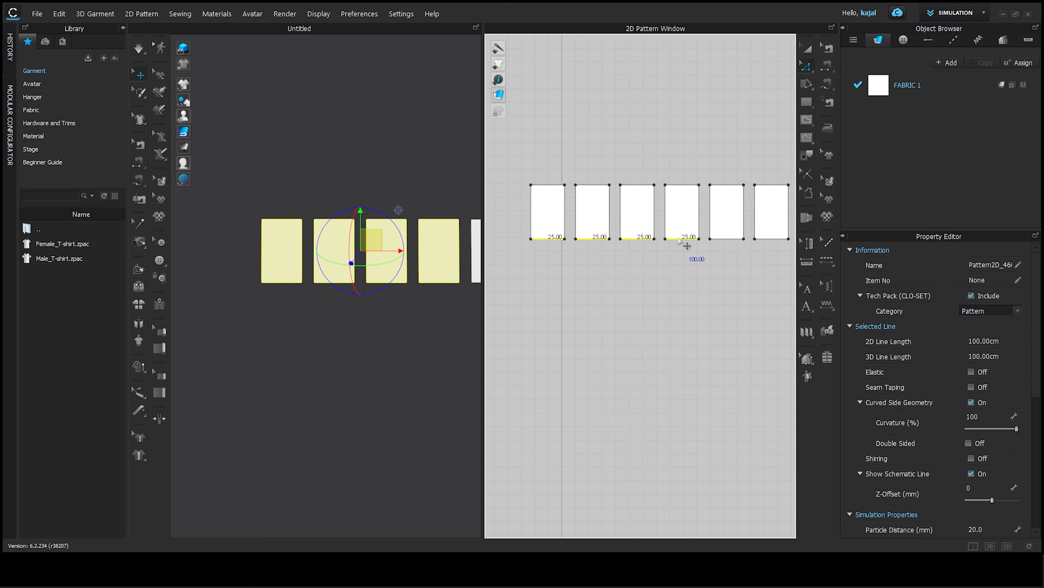
{"action": "left_click_drag", "start_coordinate": [677, 238], "coordinate": [678, 228], "text": "ctrl"}
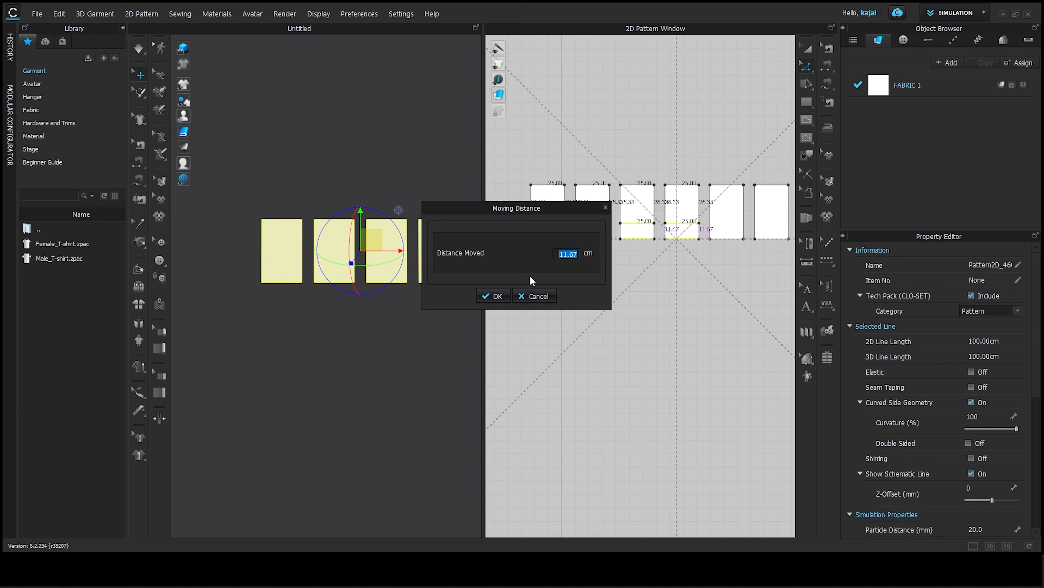
{"action": "type", "text": "30"}
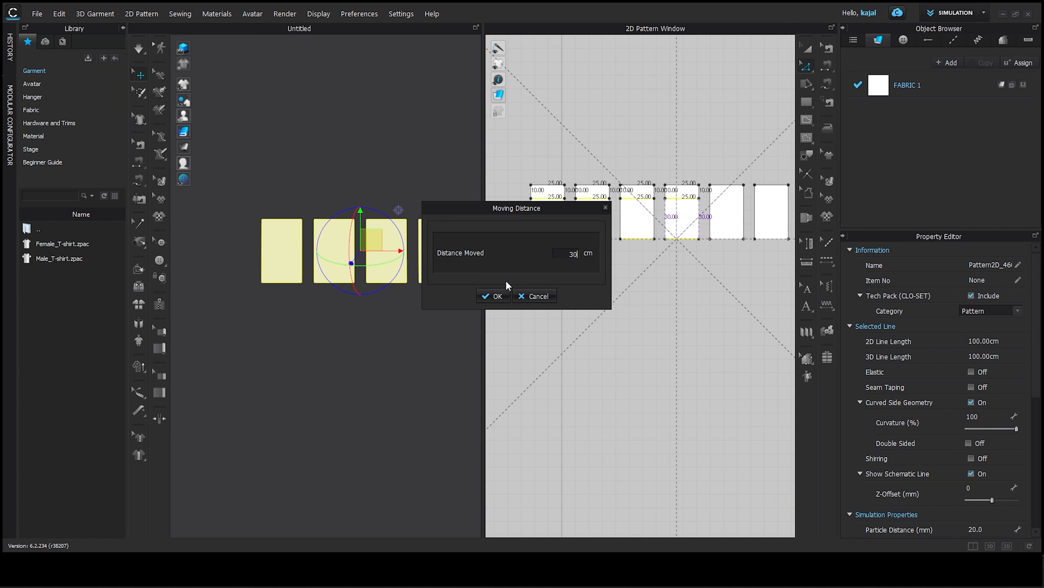
{"action": "left_click", "coordinate": [493, 296]}
{"action": "left_click", "coordinate": [554, 280]}
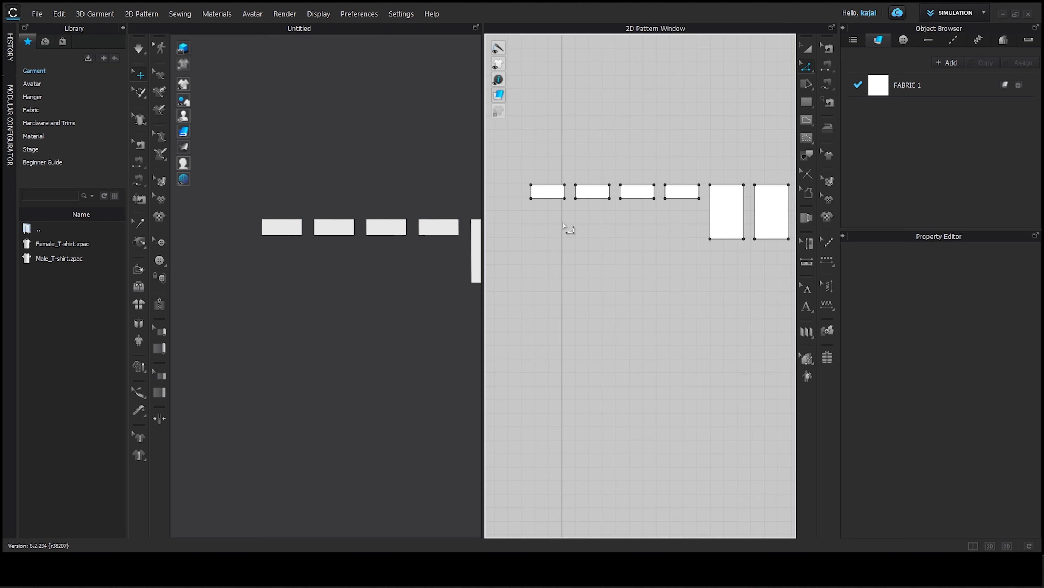
Step: Move the four short rectangles together so each sits directly above one of the four tall rectangles
{"action": "scroll", "coordinate": [569, 227], "scroll_direction": "down", "scroll_amount": 2}
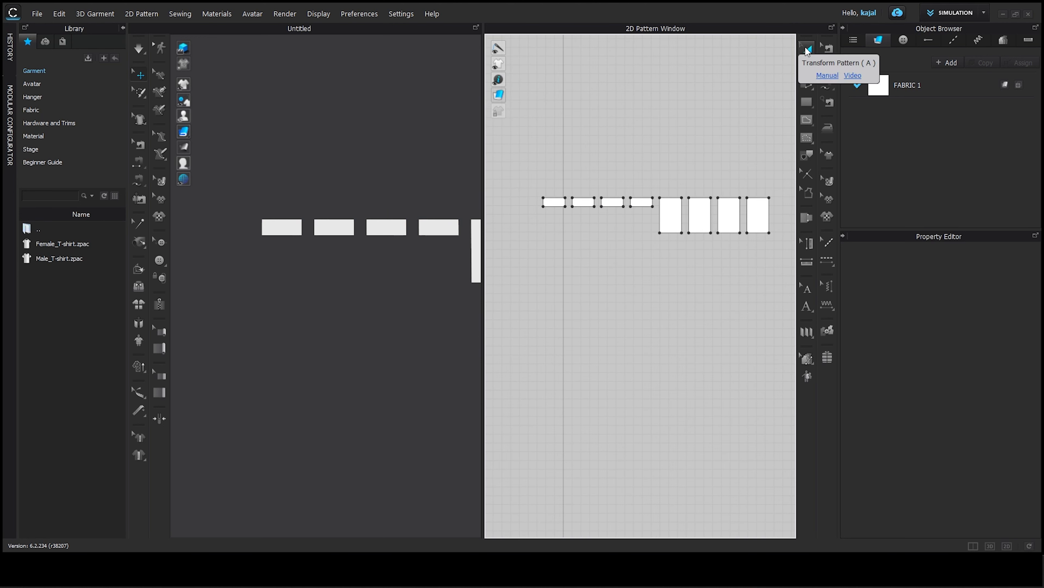
{"action": "left_click", "coordinate": [807, 48]}
{"action": "scroll", "coordinate": [568, 267], "scroll_direction": "up", "scroll_amount": 1}
{"action": "middle_click_drag", "start_coordinate": [568, 268], "coordinate": [563, 279]}
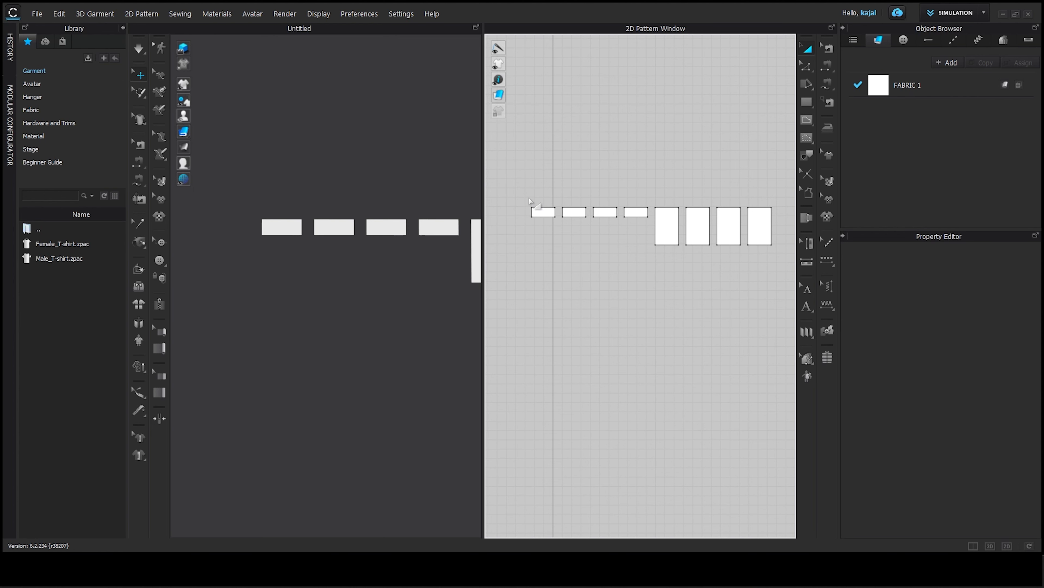
{"action": "left_click_drag", "start_coordinate": [518, 193], "coordinate": [651, 238]}
{"action": "middle_click_drag", "start_coordinate": [638, 213], "coordinate": [612, 227]}
{"action": "left_click_drag", "start_coordinate": [612, 226], "coordinate": [730, 211]}
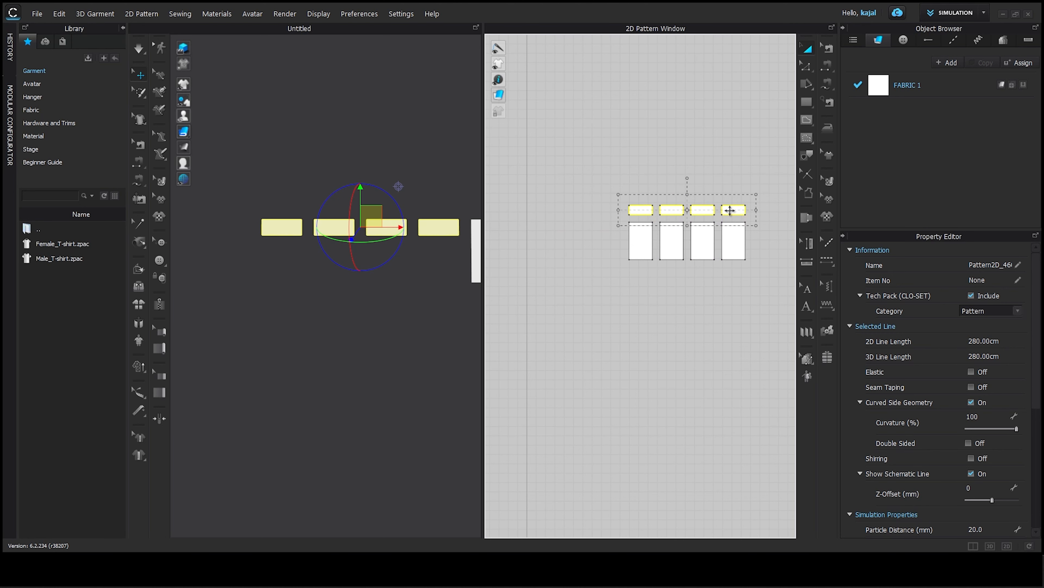
{"action": "left_click", "coordinate": [600, 208]}
Step: Move the first short and tall rectangle pair to an empty area up and left of the others
{"action": "scroll", "coordinate": [632, 267], "scroll_direction": "up", "scroll_amount": 1}
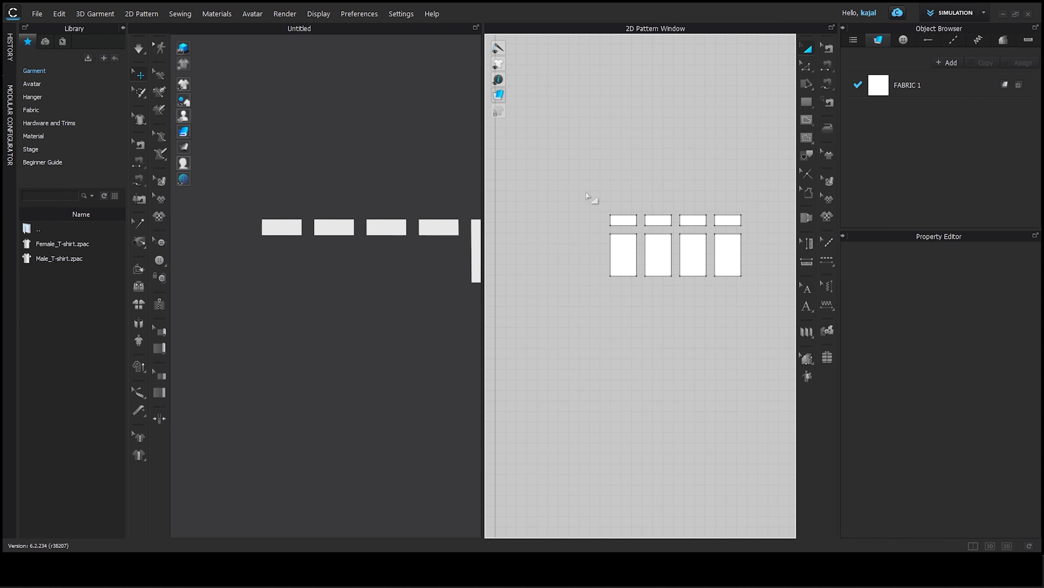
{"action": "left_click_drag", "start_coordinate": [587, 195], "coordinate": [650, 295]}
{"action": "scroll", "coordinate": [650, 301], "scroll_direction": "down", "scroll_amount": 1}
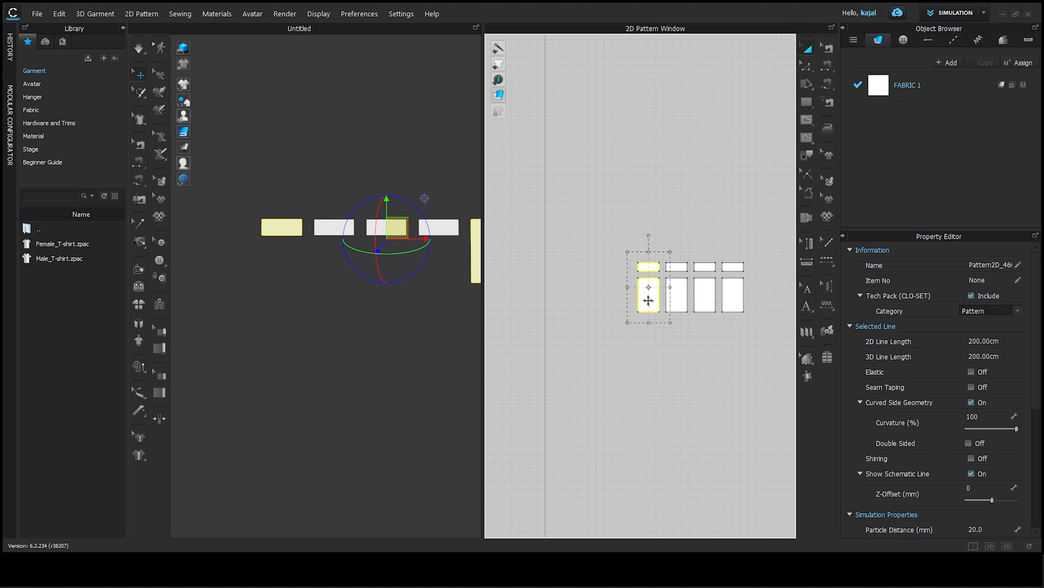
{"action": "left_click_drag", "start_coordinate": [648, 301], "coordinate": [561, 162]}
Step: Move the second short and tall rectangle pair directly below the first separated pair
{"action": "left_click", "coordinate": [680, 303]}
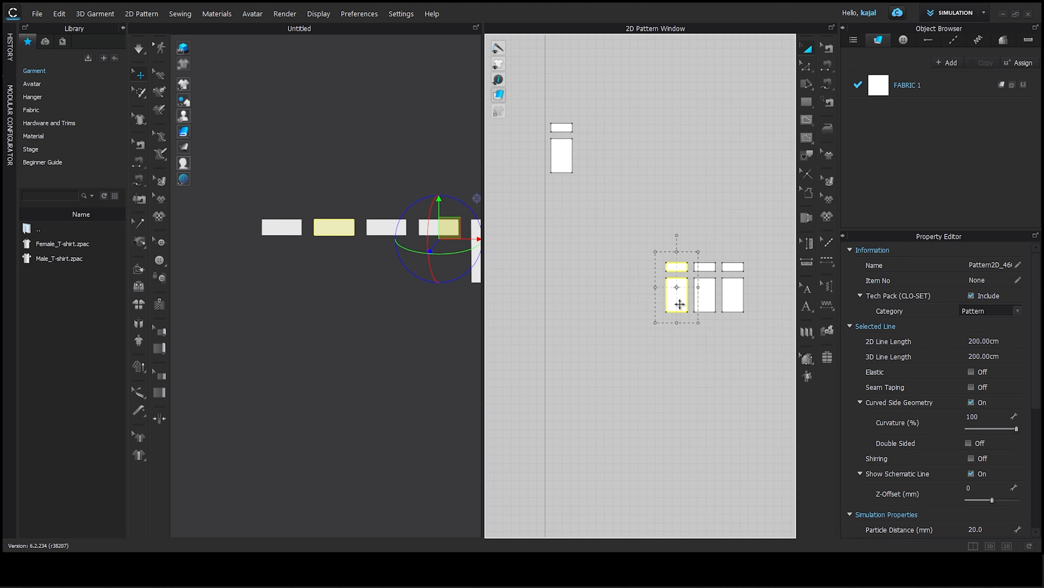
{"action": "left_click_drag", "start_coordinate": [680, 304], "coordinate": [562, 234]}
{"action": "left_click", "coordinate": [686, 267]}
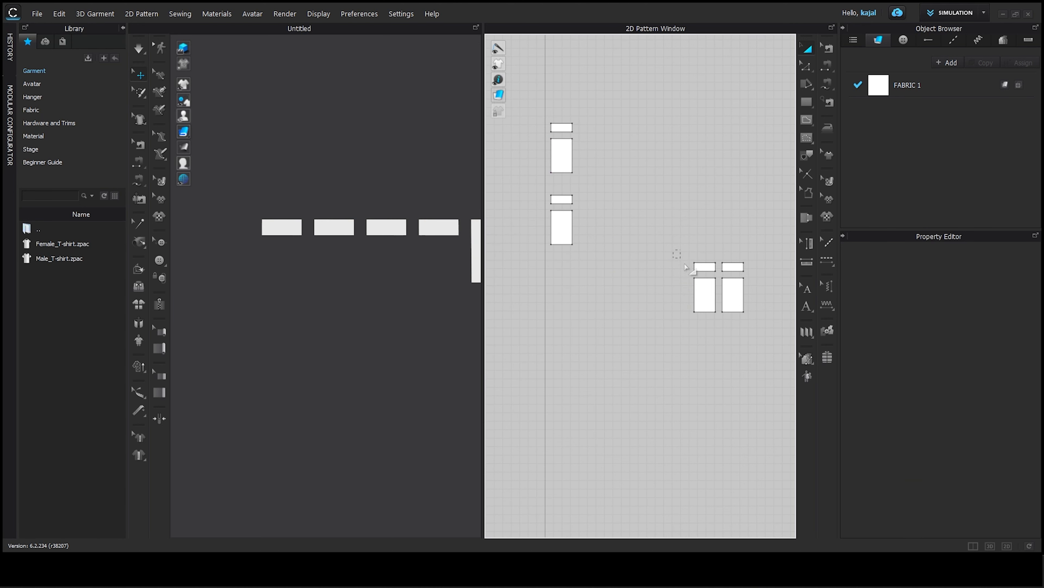
Step: Move the third and fourth short and tall rectangle pairs below the second pair to form a single column
{"action": "left_click_drag", "start_coordinate": [685, 267], "coordinate": [567, 306]}
{"action": "left_click_drag", "start_coordinate": [671, 222], "coordinate": [755, 347]}
{"action": "left_click_drag", "start_coordinate": [737, 309], "coordinate": [567, 378]}
{"action": "left_click", "coordinate": [640, 374]}
{"action": "scroll", "coordinate": [640, 374], "scroll_direction": "down", "scroll_amount": 1}
{"action": "middle_click_drag", "start_coordinate": [640, 374], "coordinate": [701, 384]}
{"action": "scroll", "coordinate": [328, 312], "scroll_direction": "down", "scroll_amount": 3}
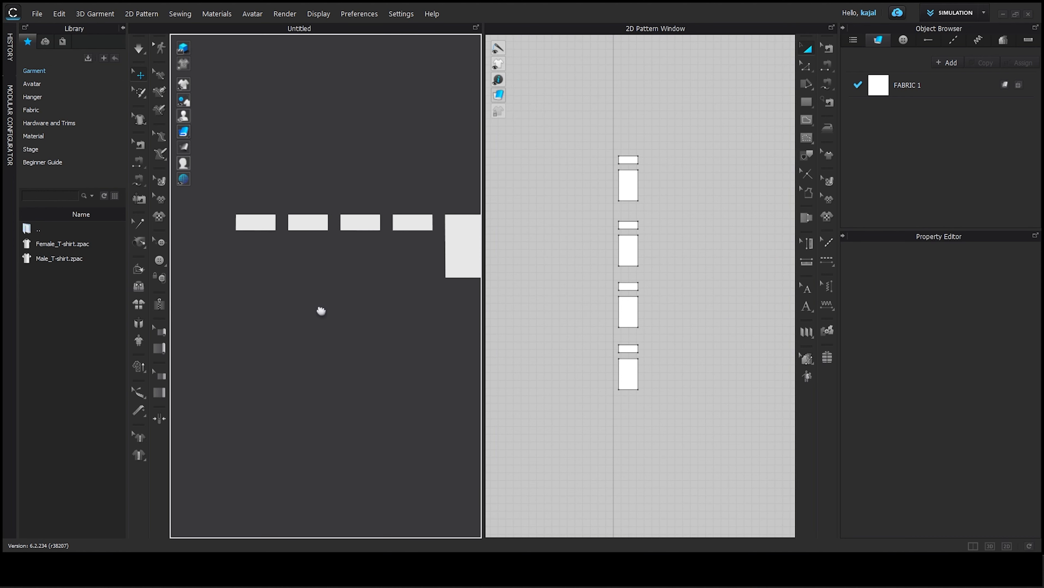
Step: Reset the 3D arrangement of all pattern pieces so it follows the 2D layout
{"action": "left_click", "coordinate": [137, 304]}
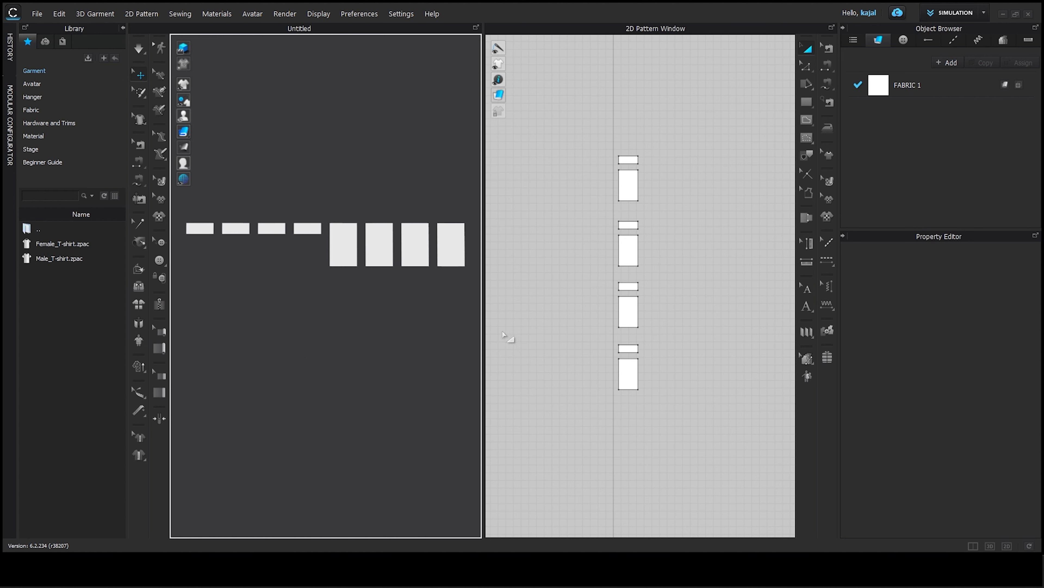
{"action": "left_click", "coordinate": [140, 309]}
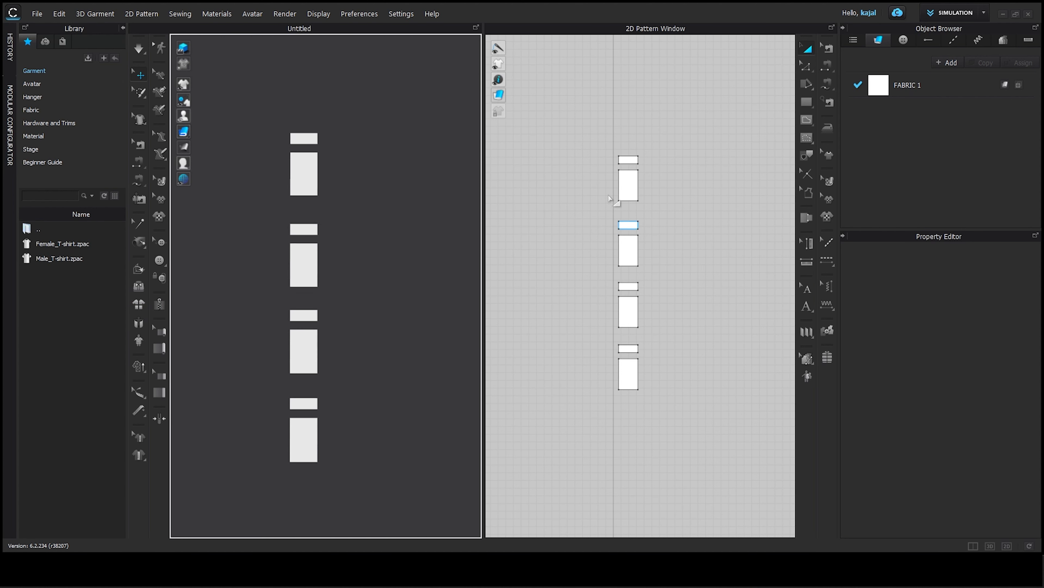
{"action": "scroll", "coordinate": [608, 182], "scroll_direction": "up", "scroll_amount": 2}
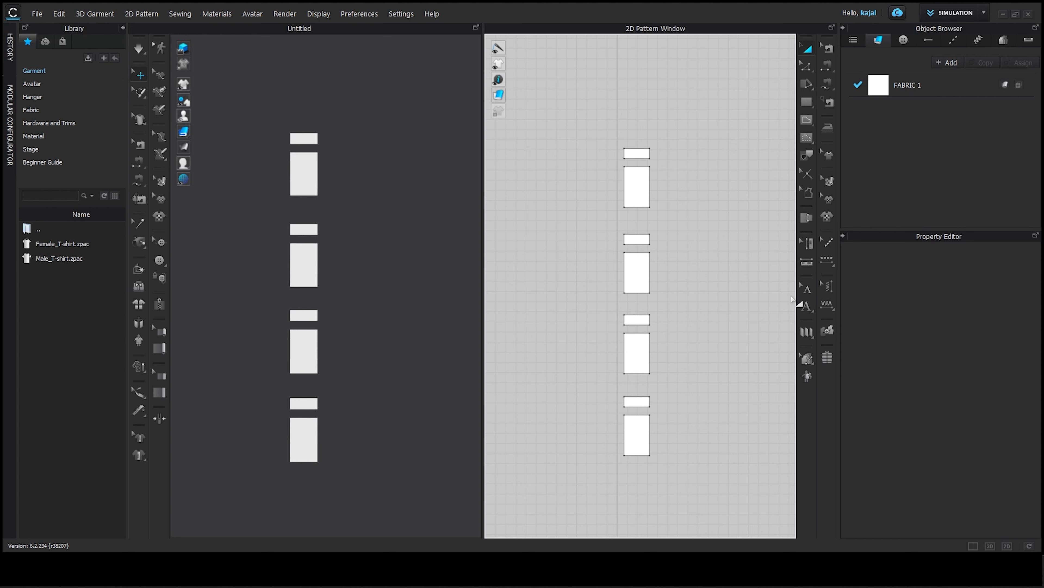
Step: Annotate the first tall rectangle with the text "Pleats Tool" and the second tall rectangle with "Box Pleats"
{"action": "left_click", "coordinate": [806, 307]}
{"action": "scroll", "coordinate": [658, 164], "scroll_direction": "up", "scroll_amount": 10}
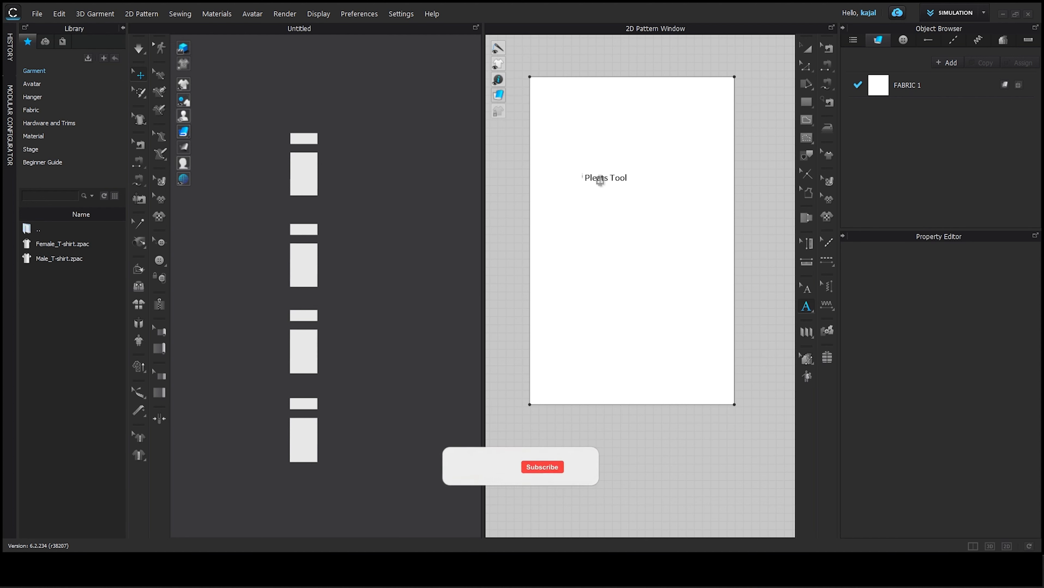
{"action": "middle_click_drag", "start_coordinate": [640, 319], "coordinate": [644, 53]}
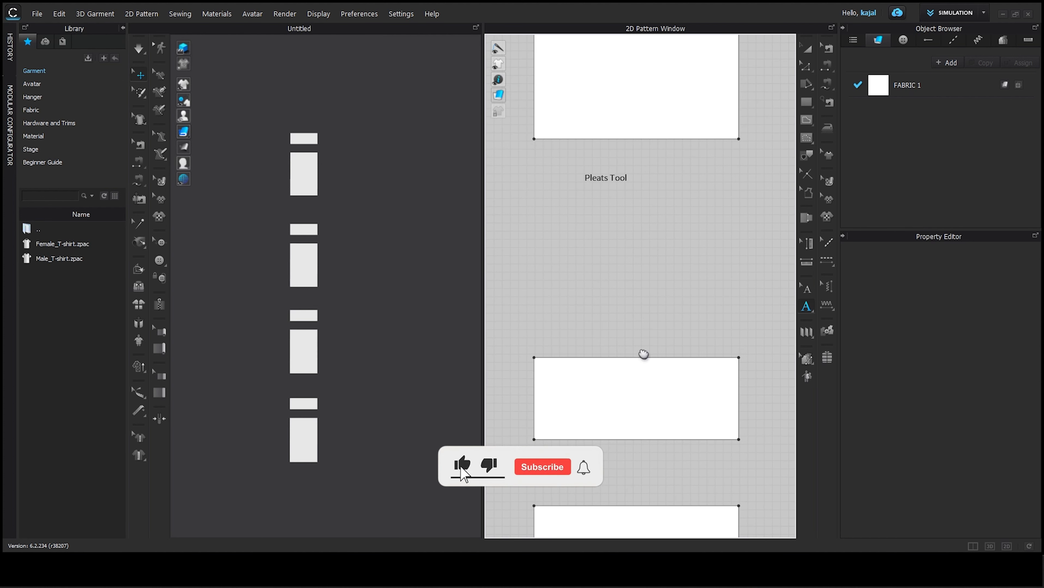
{"action": "middle_click_drag", "start_coordinate": [644, 356], "coordinate": [641, 110]}
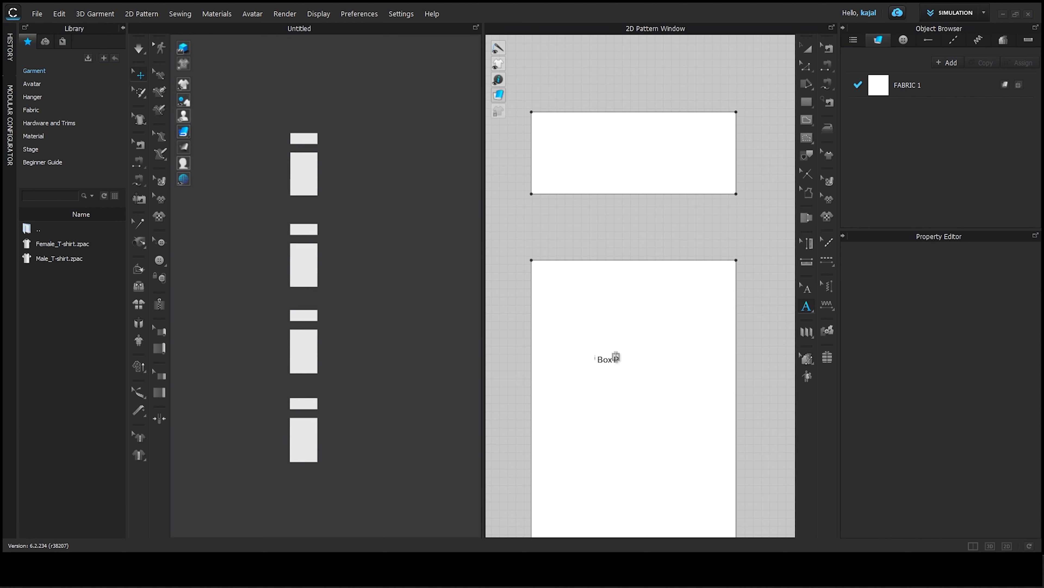
Step: Annotate the third tall rectangle with the text "Knife Pleat" and the fourth tall rectangle with "Accordion Pleat"
{"action": "middle_click_drag", "start_coordinate": [630, 508], "coordinate": [631, 359]}
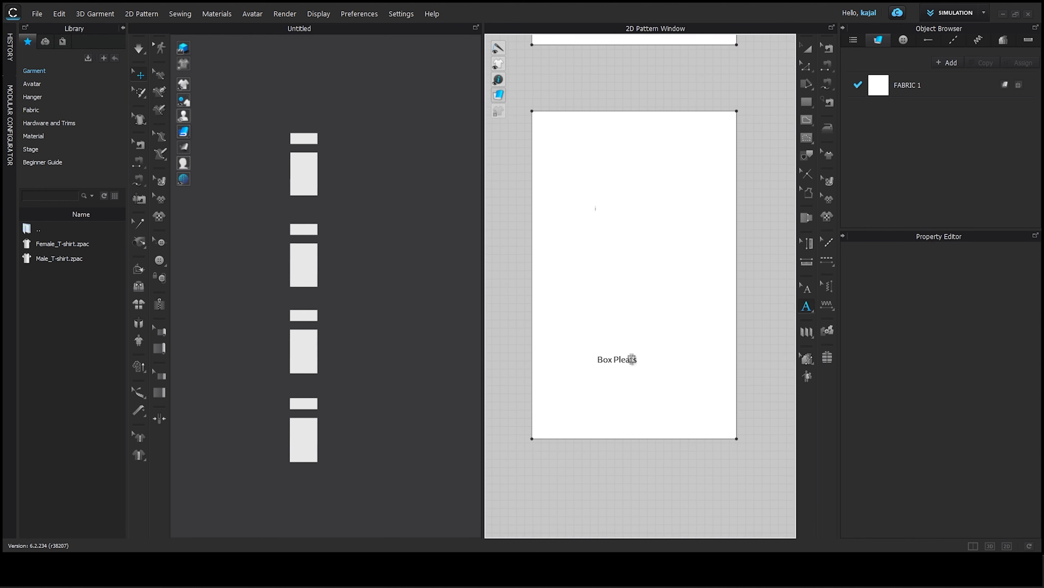
{"action": "middle_click_drag", "start_coordinate": [623, 439], "coordinate": [620, 173]}
{"action": "middle_click_drag", "start_coordinate": [619, 222], "coordinate": [623, 40]}
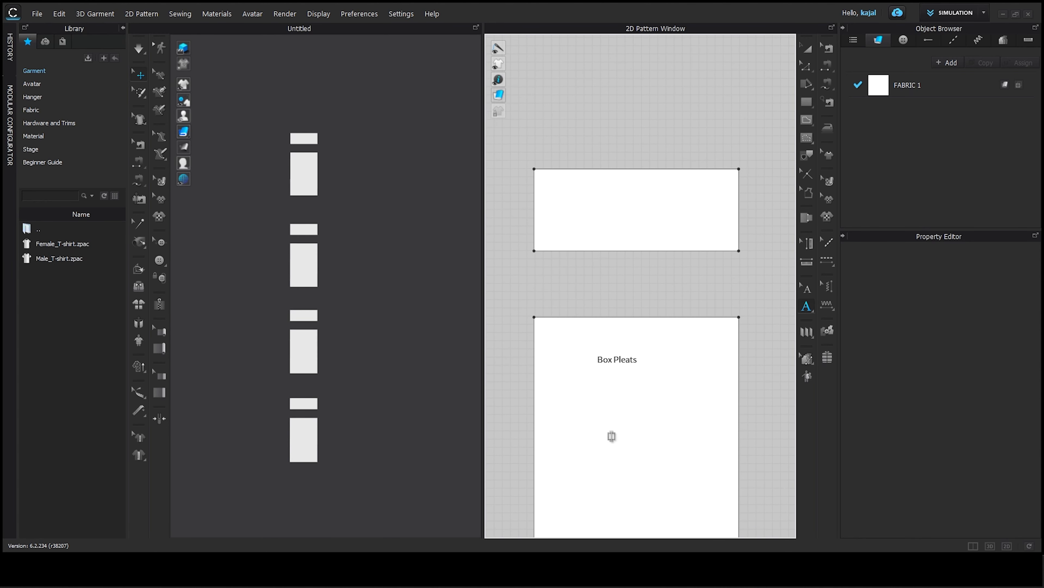
{"action": "middle_click_drag", "start_coordinate": [611, 437], "coordinate": [603, 403]}
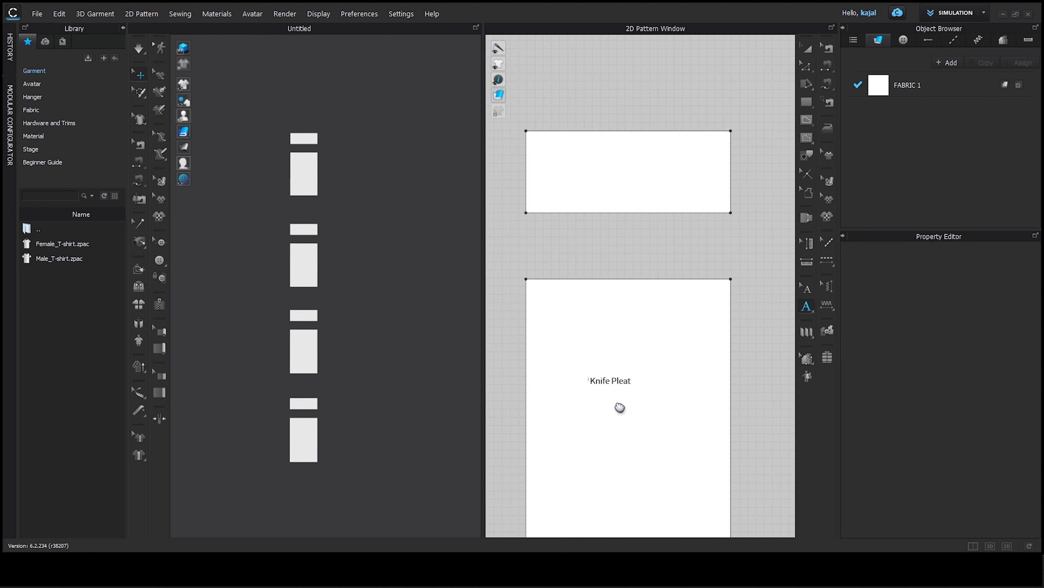
{"action": "mouse_move", "coordinate": [618, 406]}
{"action": "middle_mouse_down"}
{"action": "mouse_move", "coordinate": [616, 93]}
{"action": "mouse_move", "coordinate": [606, 119]}
{"action": "mouse_move", "coordinate": [620, 128]}
{"action": "middle_mouse_up"}
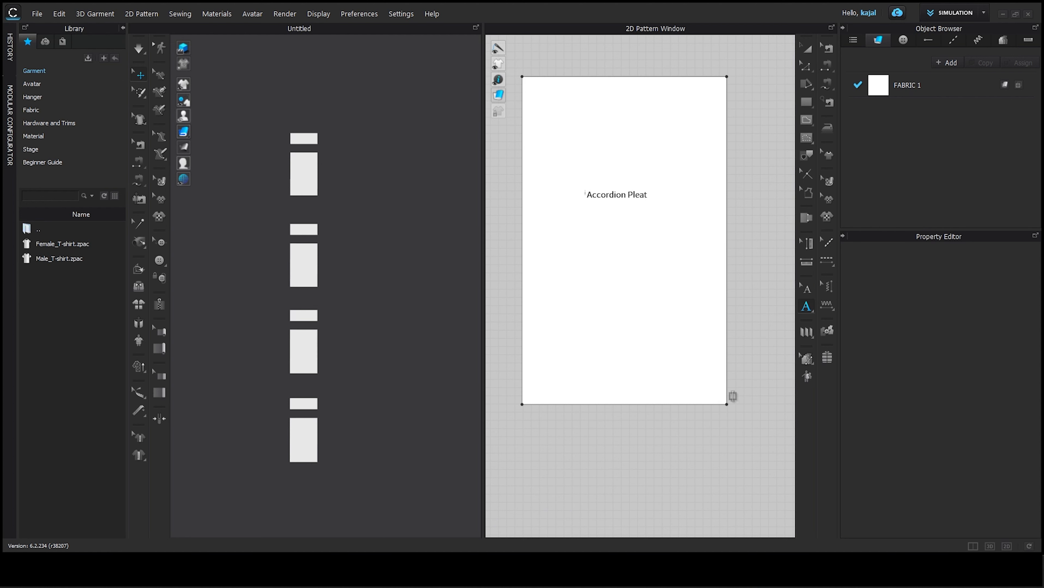
{"action": "key", "text": "a"}
{"action": "left_click", "coordinate": [695, 366]}
{"action": "scroll", "coordinate": [668, 401], "scroll_direction": "down", "scroll_amount": 5}
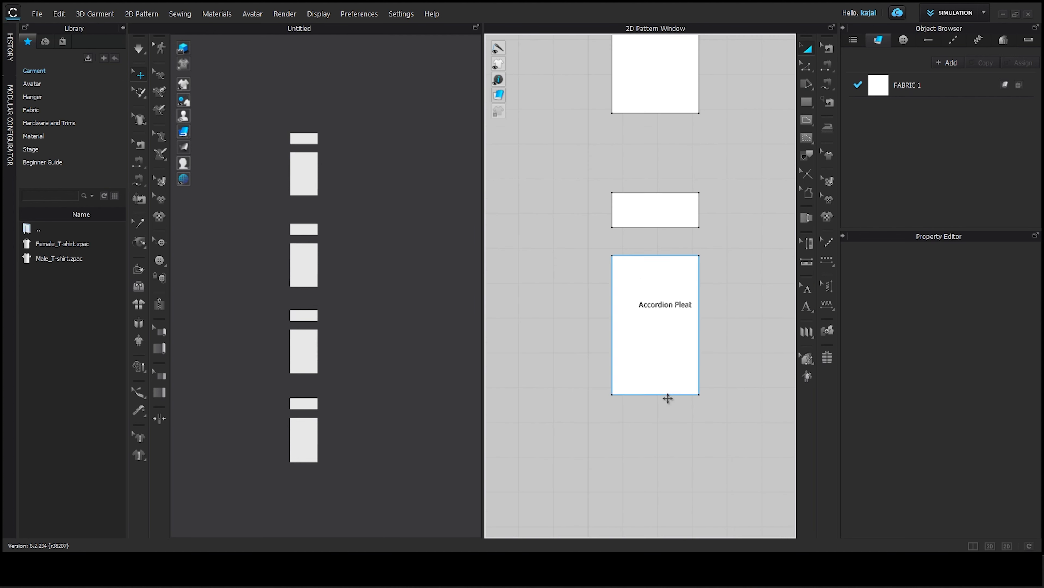
{"action": "left_click", "coordinate": [719, 349]}
{"action": "scroll", "coordinate": [670, 453], "scroll_direction": "down", "scroll_amount": 5}
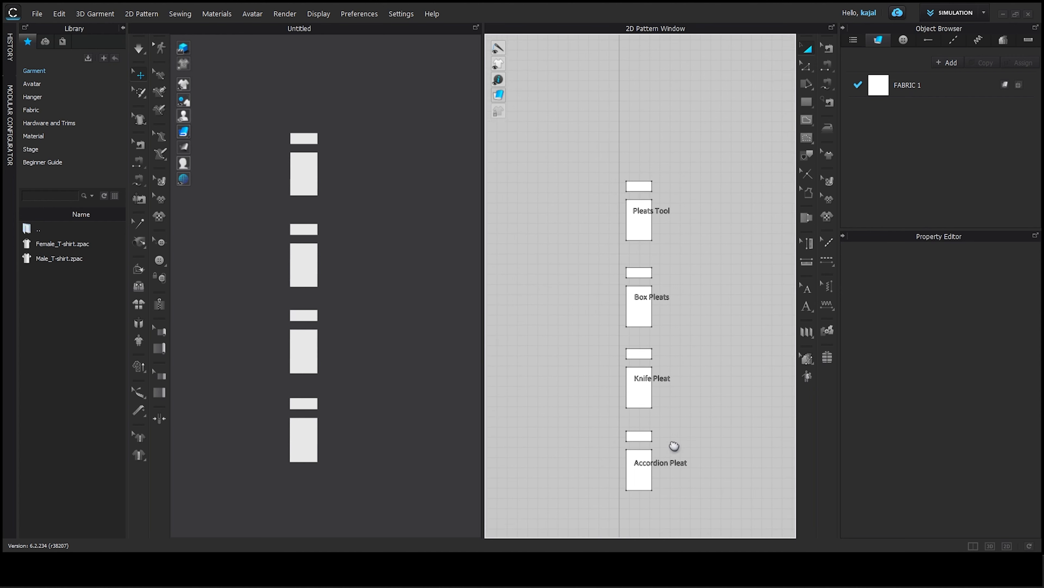
Step: Freeze all four short rectangles together
{"action": "scroll", "coordinate": [674, 413], "scroll_direction": "up", "scroll_amount": 2}
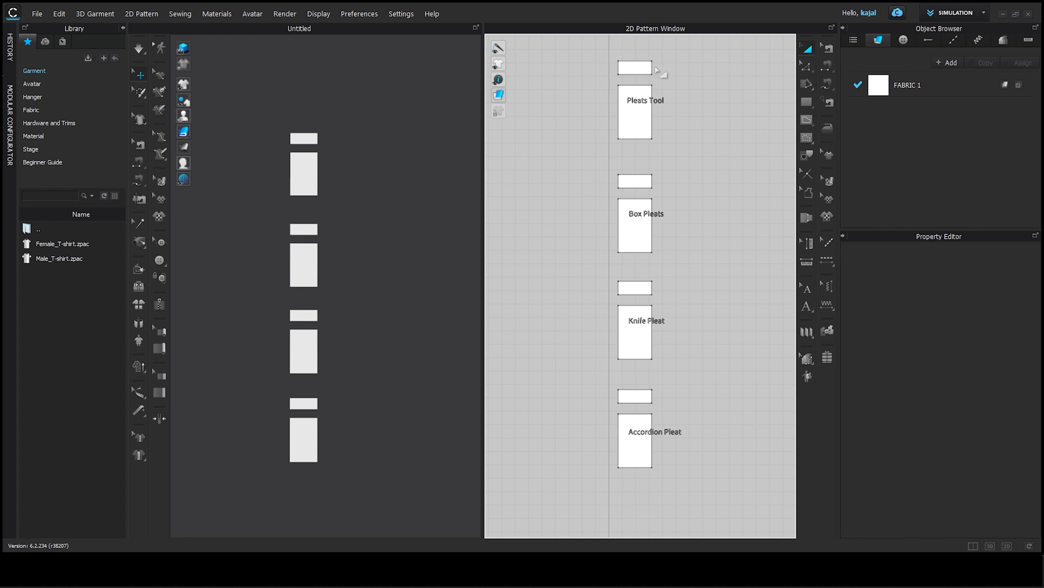
{"action": "left_click", "coordinate": [636, 69]}
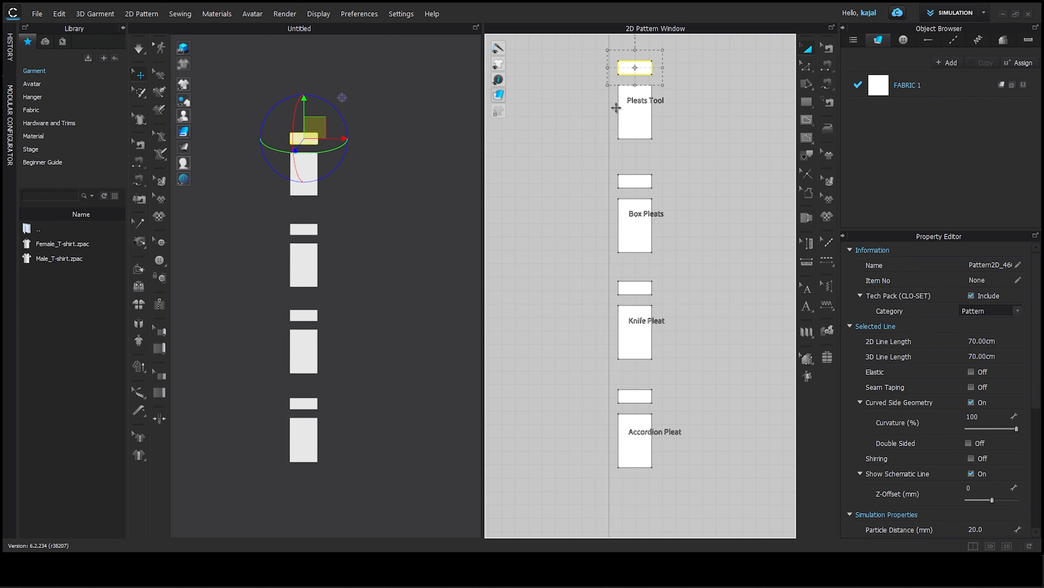
{"action": "left_click", "coordinate": [636, 184], "text": "shift"}
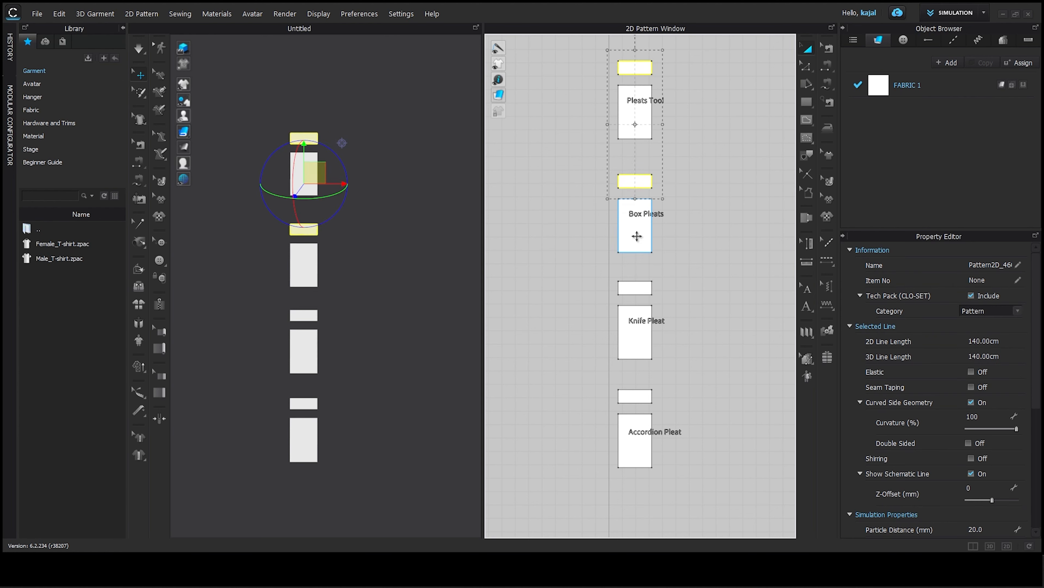
{"action": "left_click", "coordinate": [639, 289], "text": "shift"}
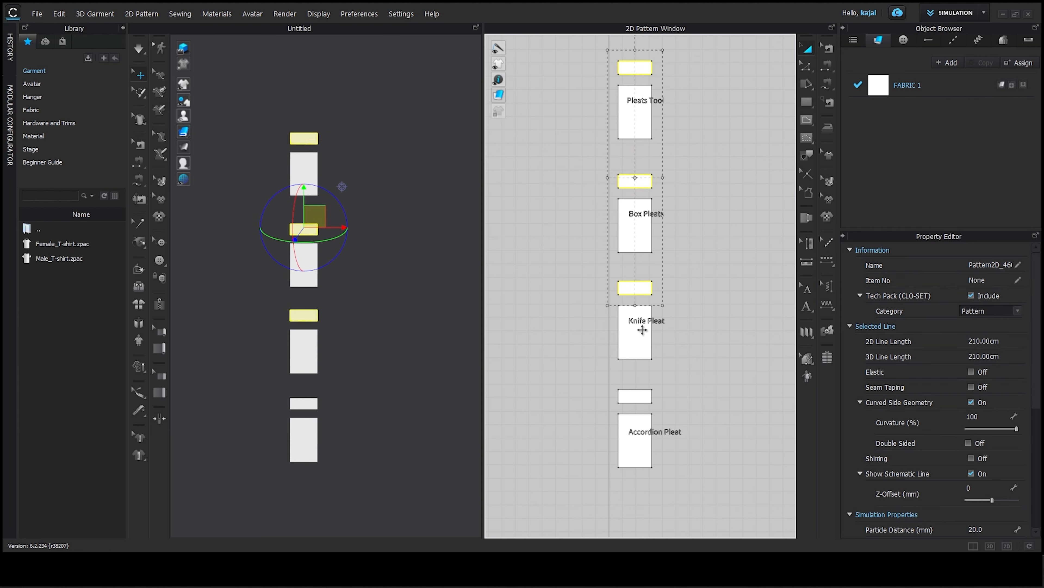
{"action": "left_click", "coordinate": [638, 399], "text": "shift"}
{"action": "right_click", "coordinate": [632, 393]}
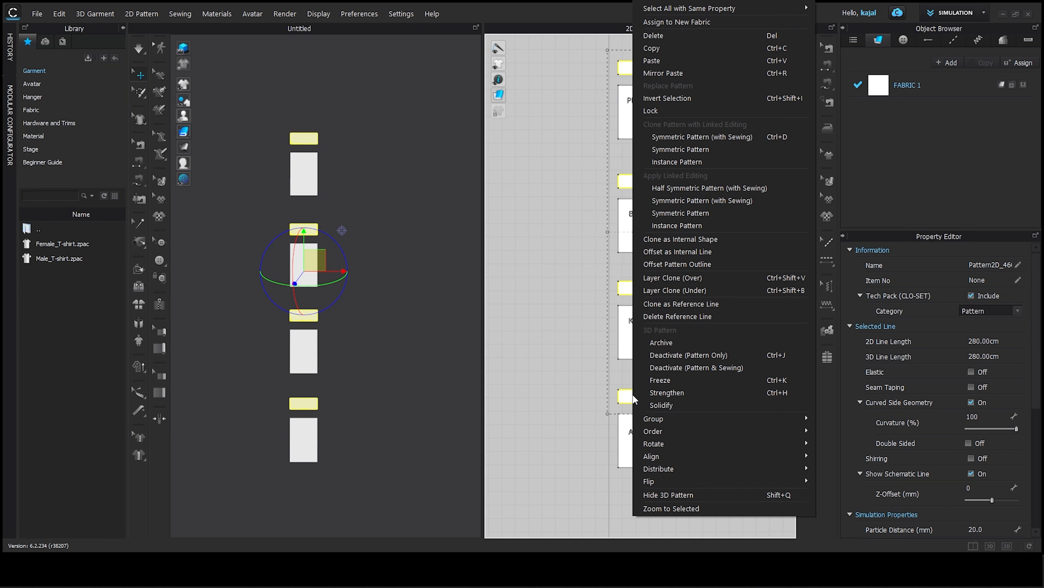
{"action": "left_click", "coordinate": [671, 382]}
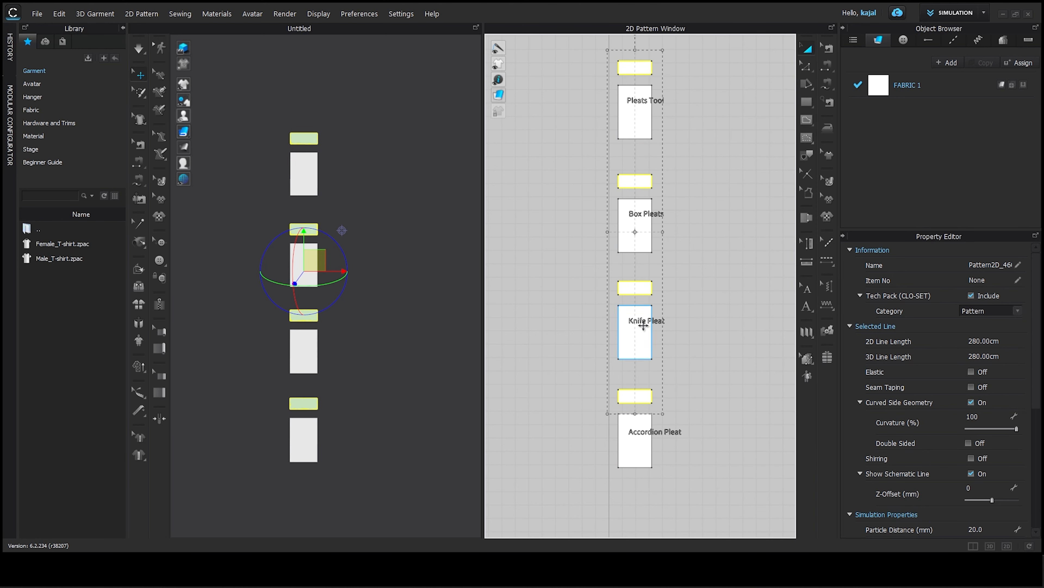
{"action": "scroll", "coordinate": [341, 246], "scroll_direction": "up", "scroll_amount": 2}
{"action": "left_click", "coordinate": [415, 130]}
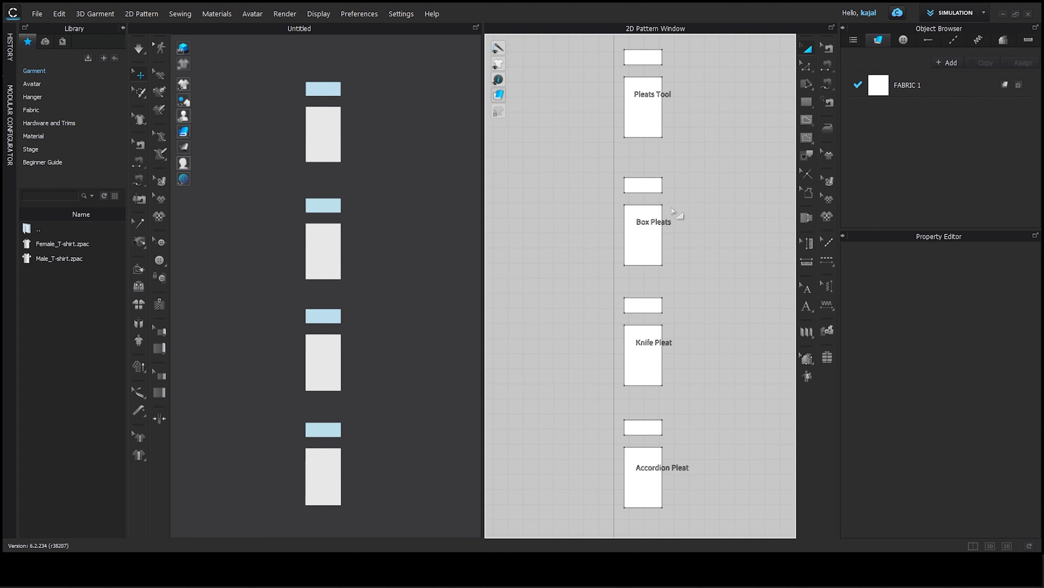
{"action": "scroll", "coordinate": [648, 209], "scroll_direction": "up", "scroll_amount": 3}
{"action": "scroll", "coordinate": [594, 275], "scroll_direction": "up", "scroll_amount": 2}
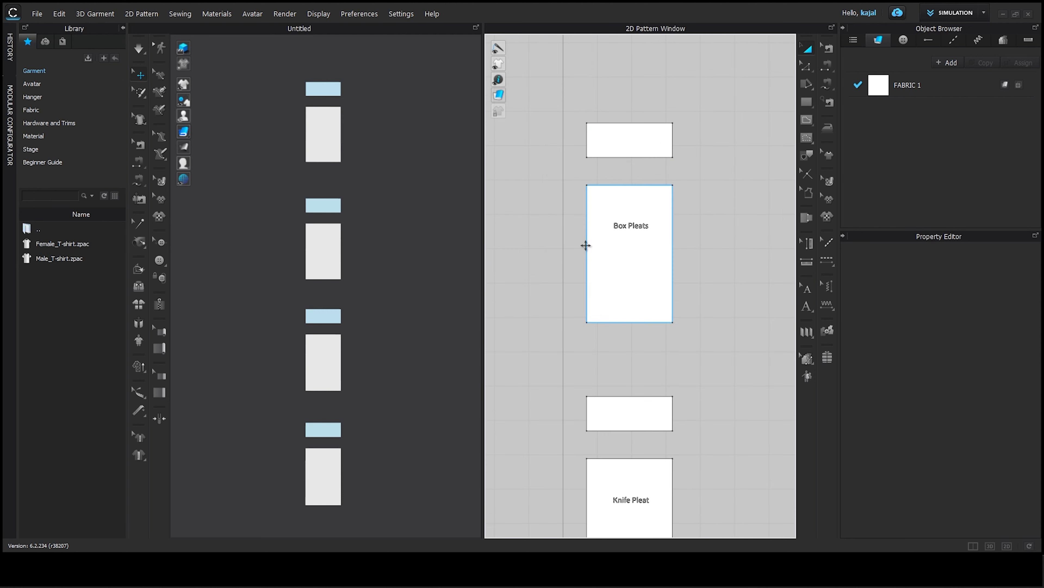
{"action": "scroll", "coordinate": [641, 163], "scroll_direction": "up", "scroll_amount": 2}
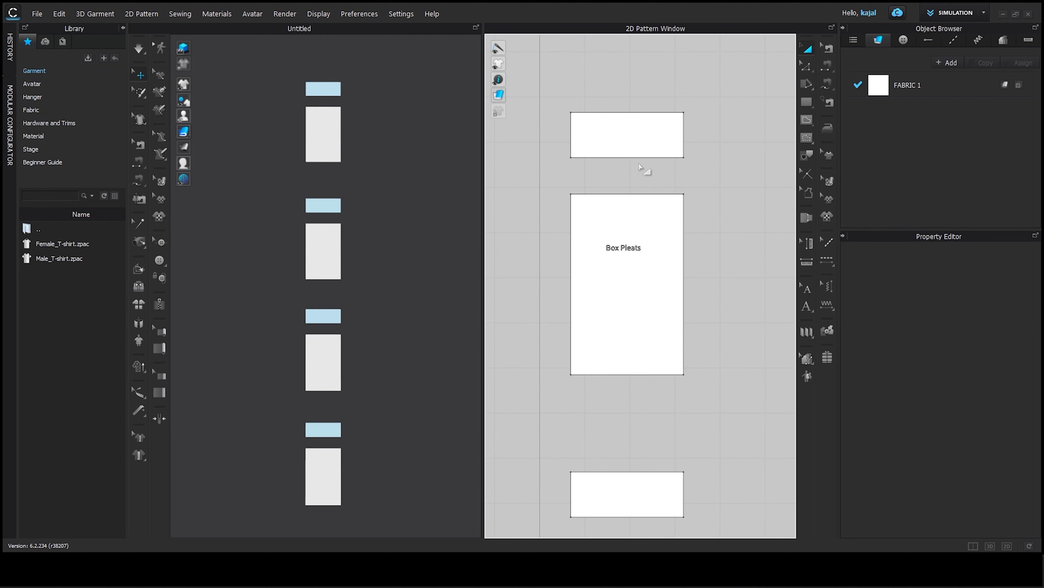
{"action": "middle_click_drag", "start_coordinate": [658, 157], "coordinate": [669, 171]}
{"action": "left_click", "coordinate": [808, 66]}
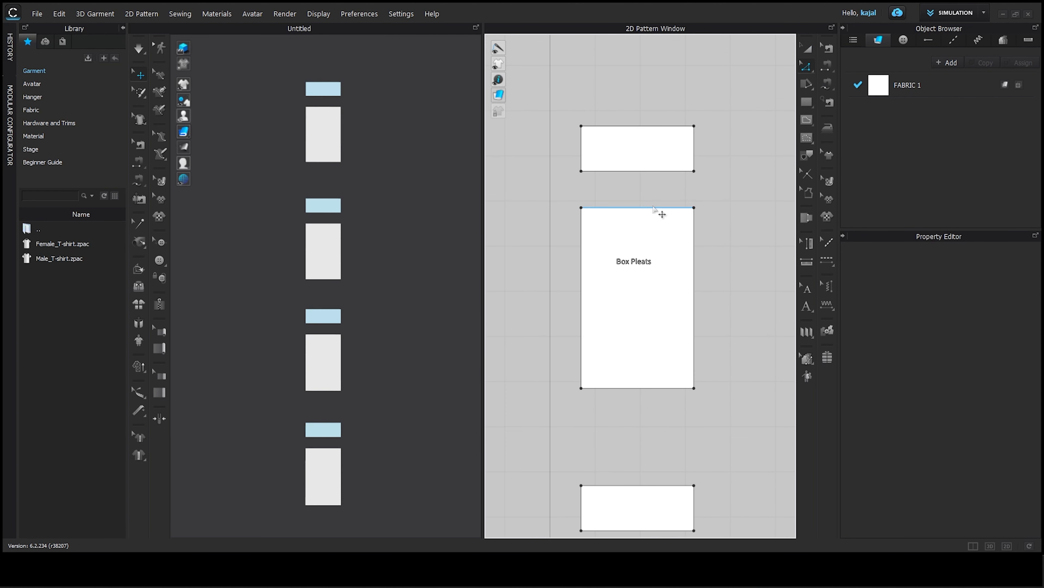
{"action": "left_click", "coordinate": [646, 207]}
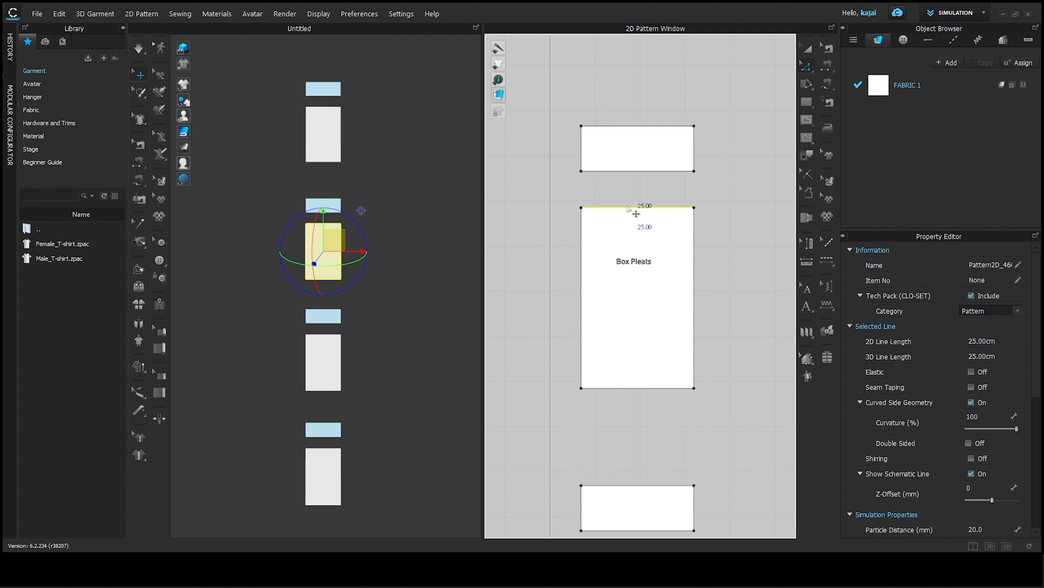
{"action": "right_click", "coordinate": [630, 208]}
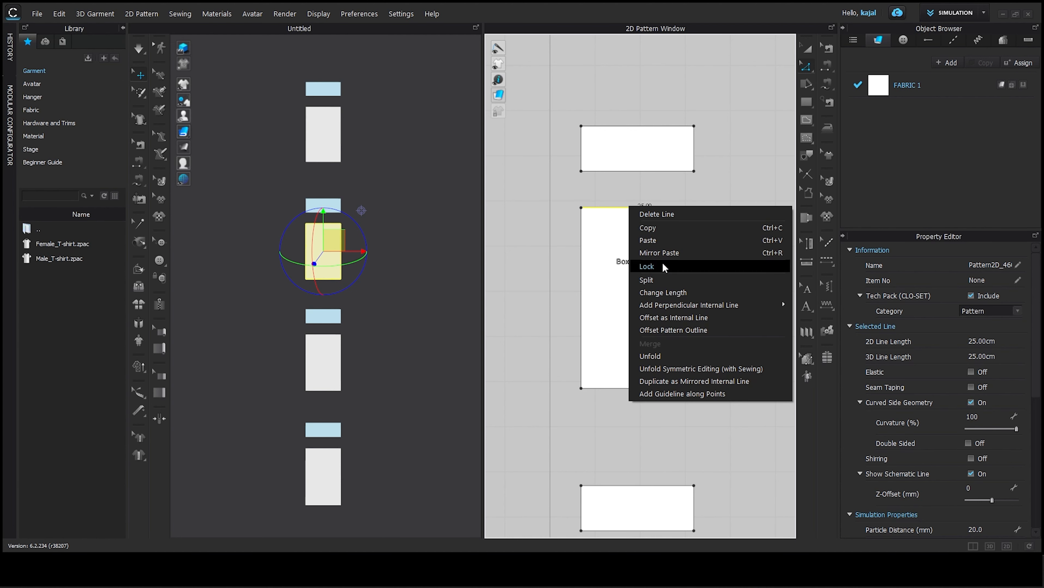
{"action": "left_click", "coordinate": [658, 280]}
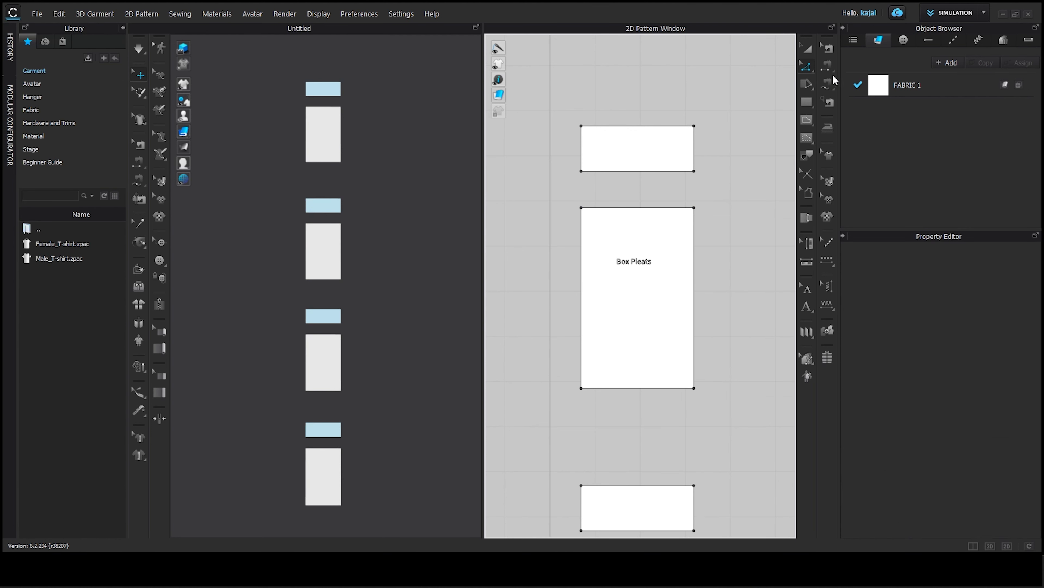
{"action": "left_click", "coordinate": [807, 68]}
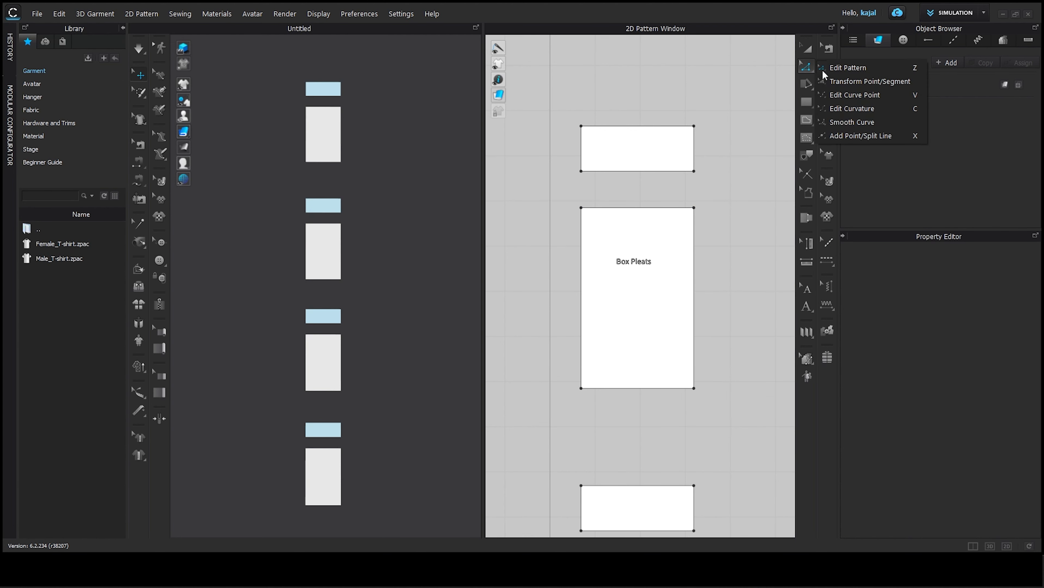
{"action": "left_click", "coordinate": [880, 135]}
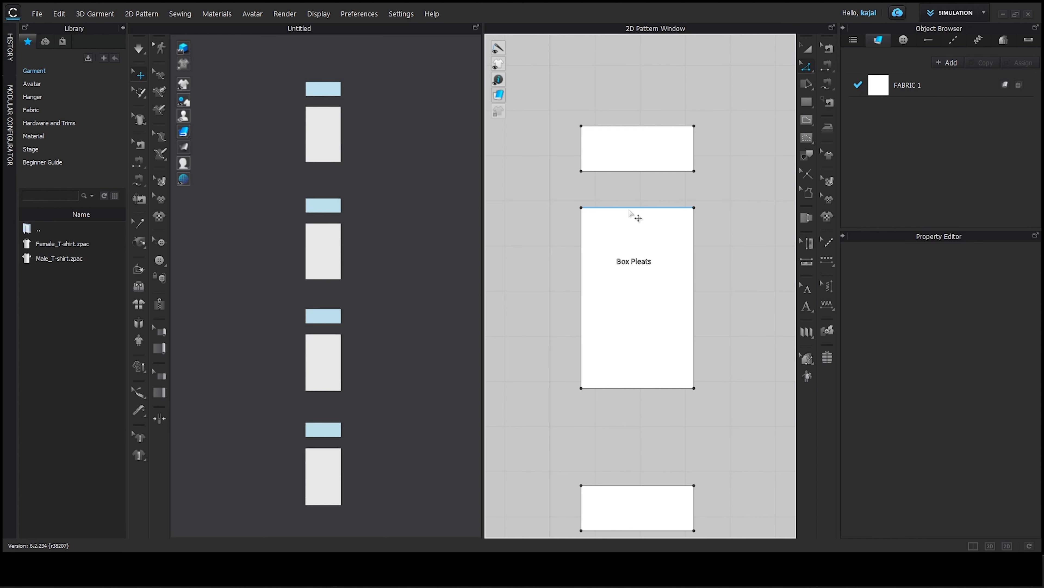
Step: Split the top edge of the tall Box Pleats rectangle uniformly into 6 segments
{"action": "left_click", "coordinate": [629, 209]}
{"action": "right_click", "coordinate": [628, 210]}
{"action": "left_click", "coordinate": [654, 282]}
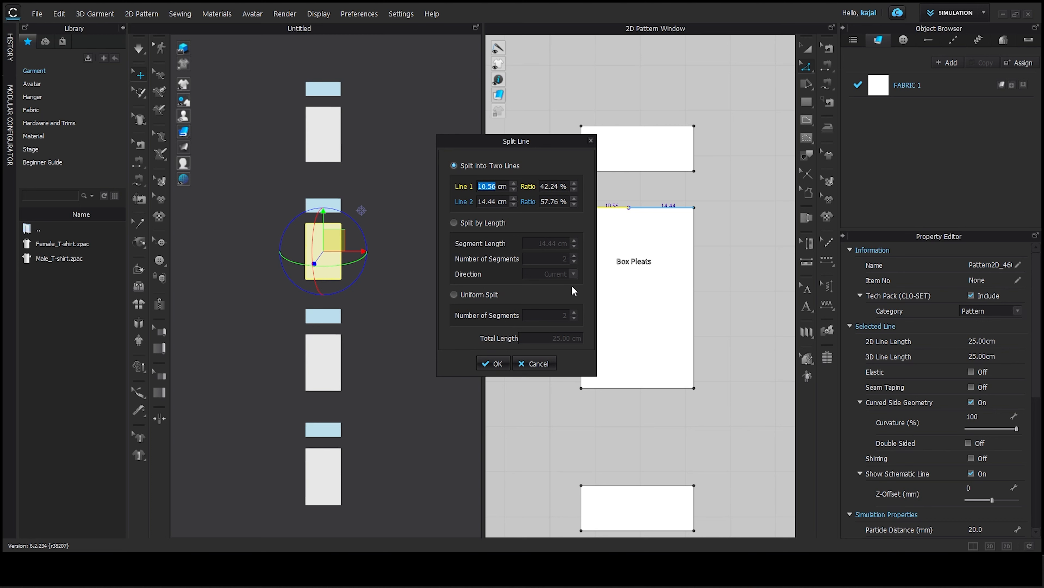
{"action": "left_click", "coordinate": [454, 294]}
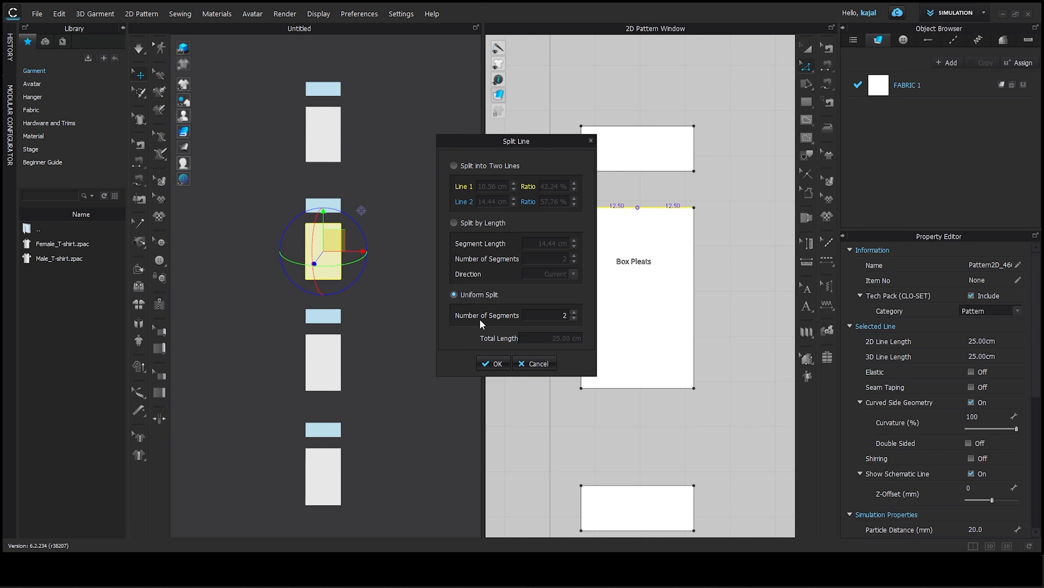
{"action": "left_click_drag", "start_coordinate": [554, 316], "coordinate": [583, 319]}
{"action": "type", "text": "6"}
{"action": "left_click", "coordinate": [493, 363]}
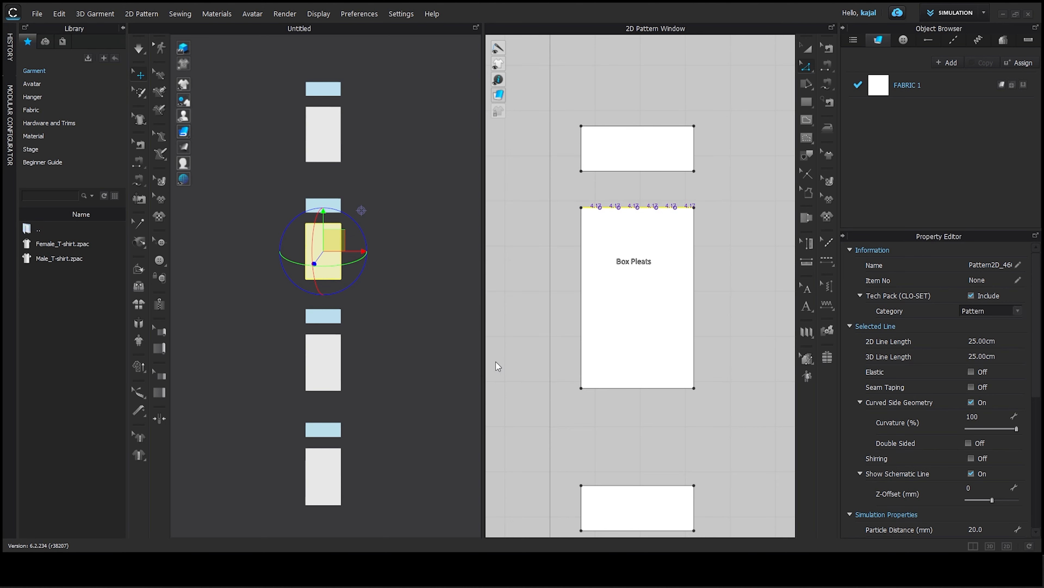
{"action": "scroll", "coordinate": [549, 272], "scroll_direction": "down", "scroll_amount": 3}
{"action": "left_click", "coordinate": [531, 323]}
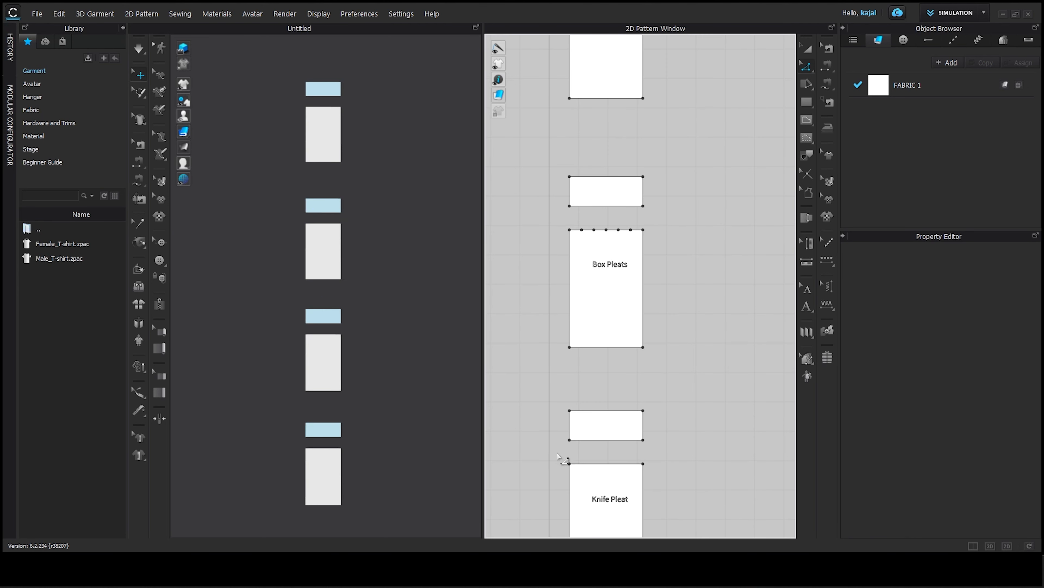
Step: Split the top edge of the tall Knife Pleat rectangle uniformly into 6 segments
{"action": "middle_click_drag", "start_coordinate": [561, 458], "coordinate": [575, 263]}
{"action": "scroll", "coordinate": [623, 251], "scroll_direction": "up", "scroll_amount": 1}
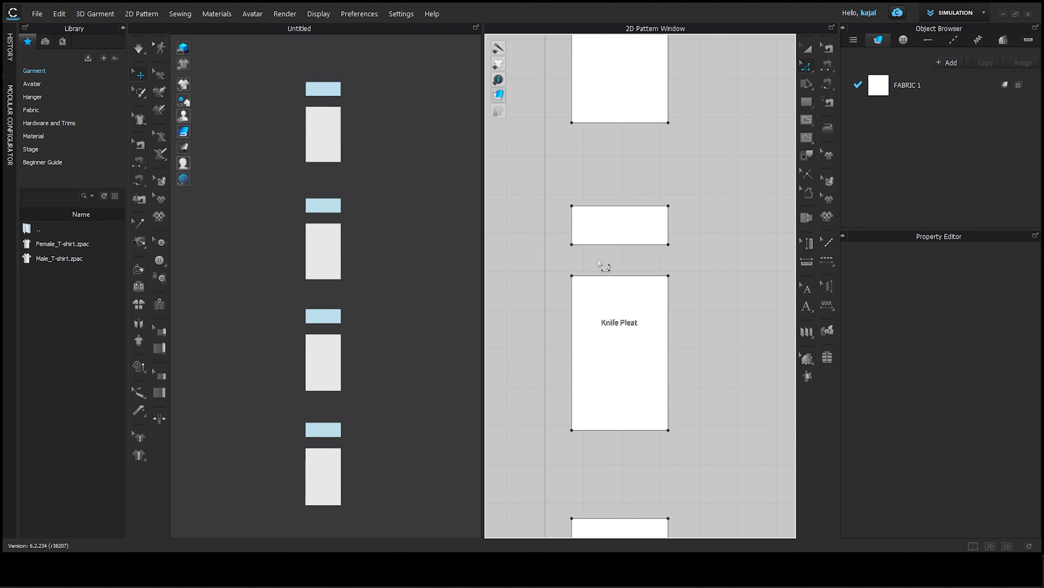
{"action": "scroll", "coordinate": [604, 274], "scroll_direction": "up", "scroll_amount": 1}
{"action": "left_click", "coordinate": [592, 280]}
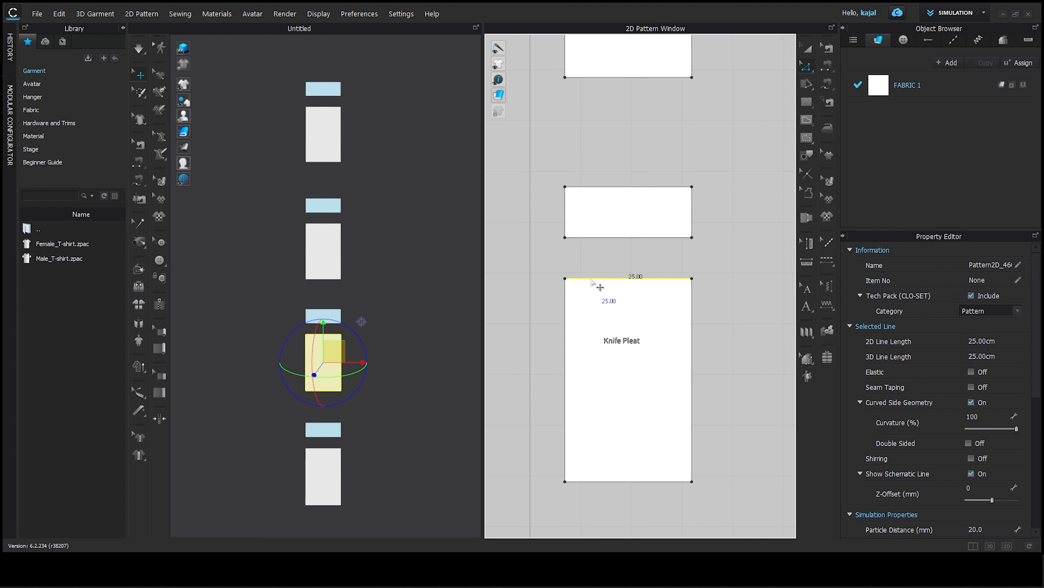
{"action": "right_click", "coordinate": [592, 278]}
{"action": "left_click", "coordinate": [622, 352]}
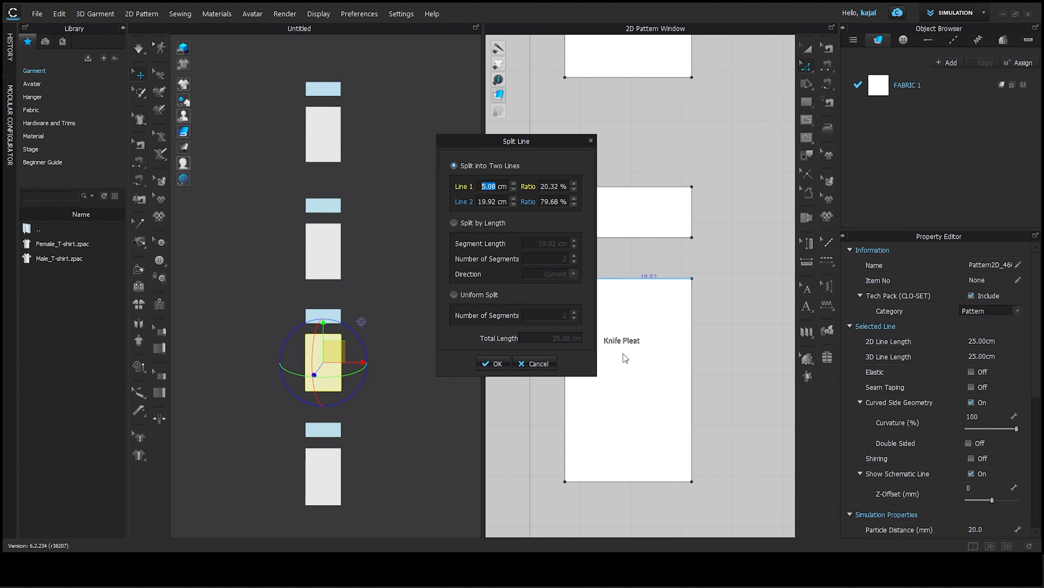
{"action": "left_click_drag", "start_coordinate": [545, 140], "coordinate": [505, 131]}
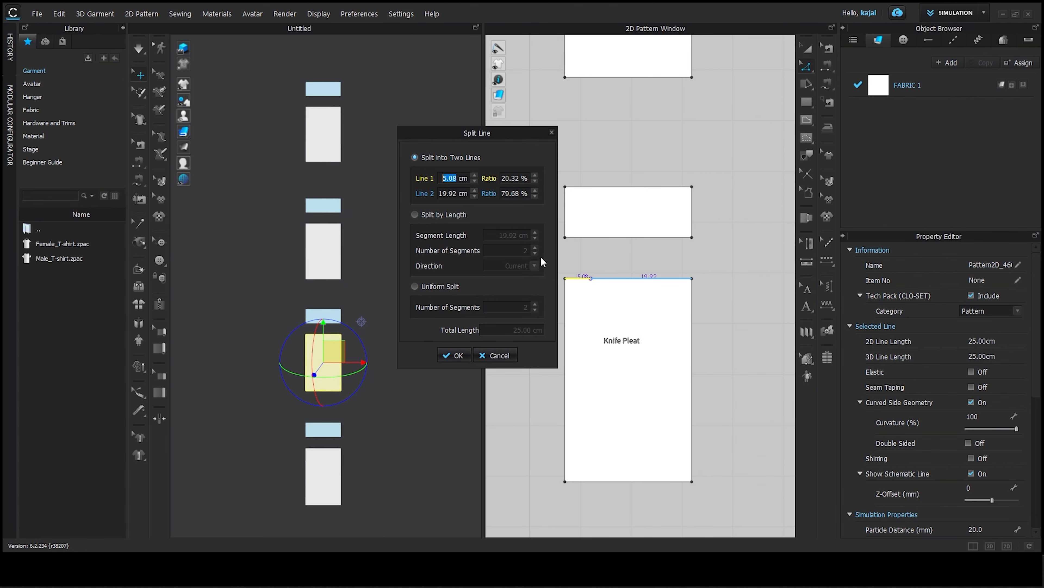
{"action": "left_click", "coordinate": [415, 286]}
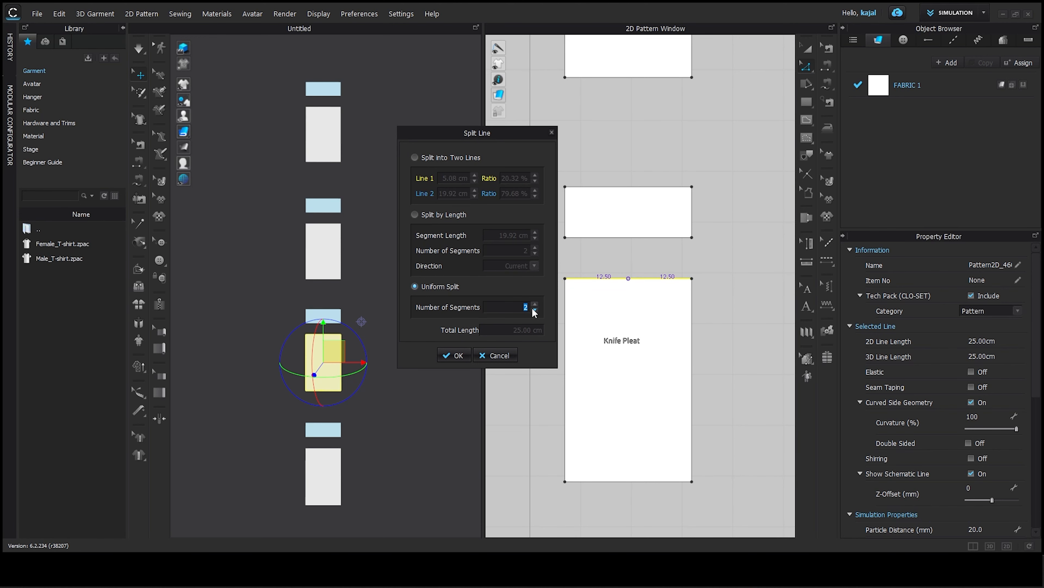
{"action": "type", "text": "6"}
{"action": "left_click", "coordinate": [453, 354]}
Step: Draw a straight vertical internal line about 18 cm long down from the first split point of the tall Box Pleats rectangle
{"action": "scroll", "coordinate": [642, 411], "scroll_direction": "down", "scroll_amount": 5}
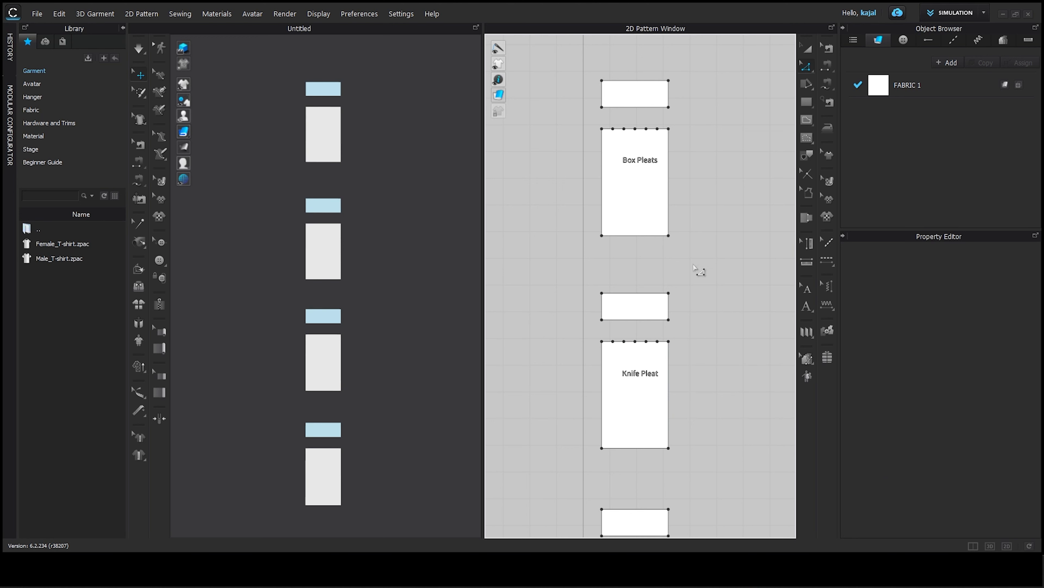
{"action": "right_click_drag", "start_coordinate": [699, 270], "coordinate": [693, 359]}
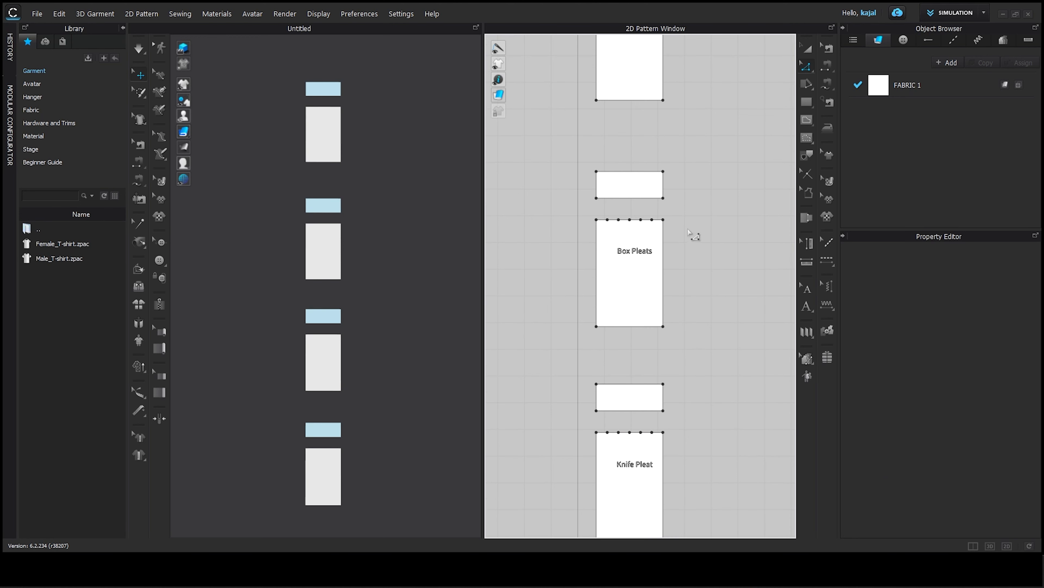
{"action": "scroll", "coordinate": [675, 339], "scroll_direction": "down", "scroll_amount": 1}
{"action": "mouse_move", "coordinate": [675, 339]}
{"action": "middle_mouse_down"}
{"action": "mouse_move", "coordinate": [671, 361]}
{"action": "mouse_move", "coordinate": [671, 343]}
{"action": "middle_mouse_up"}
{"action": "scroll", "coordinate": [671, 343], "scroll_direction": "up", "scroll_amount": 2}
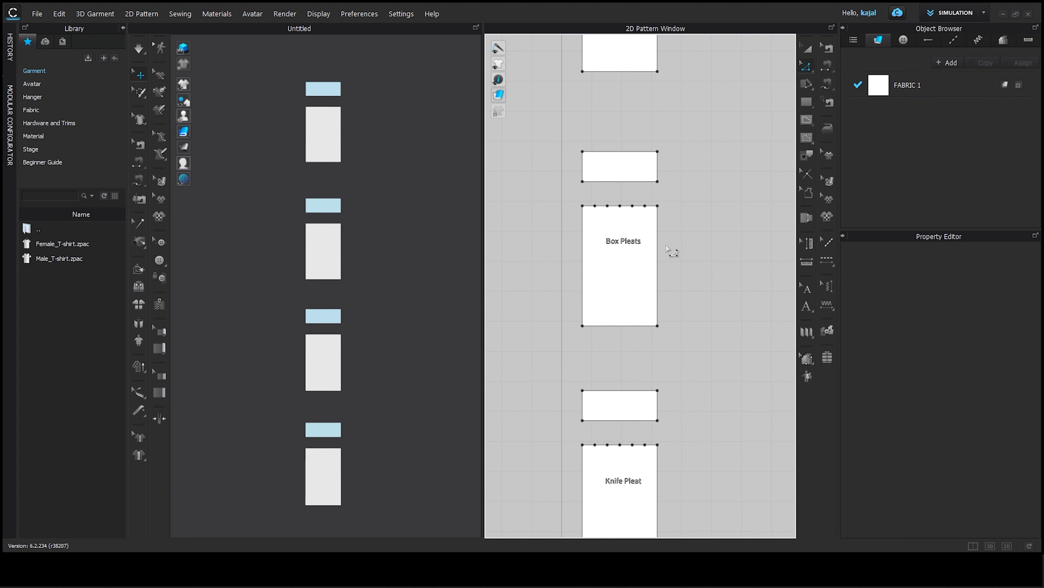
{"action": "left_click", "coordinate": [807, 120]}
{"action": "scroll", "coordinate": [602, 228], "scroll_direction": "up", "scroll_amount": 3}
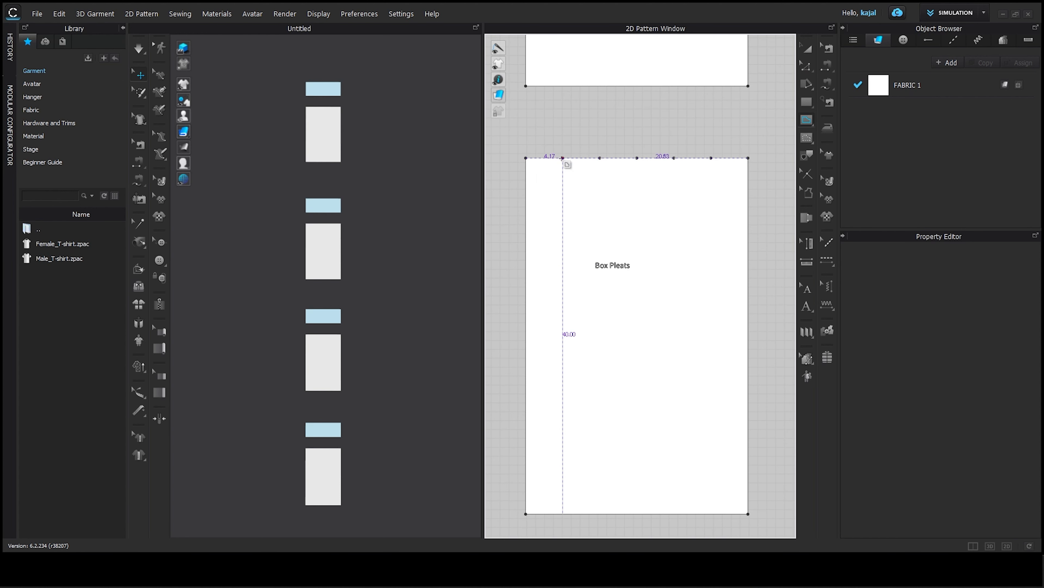
{"action": "scroll", "coordinate": [563, 158], "scroll_direction": "down", "scroll_amount": 1}
{"action": "scroll", "coordinate": [572, 157], "scroll_direction": "up", "scroll_amount": 2}
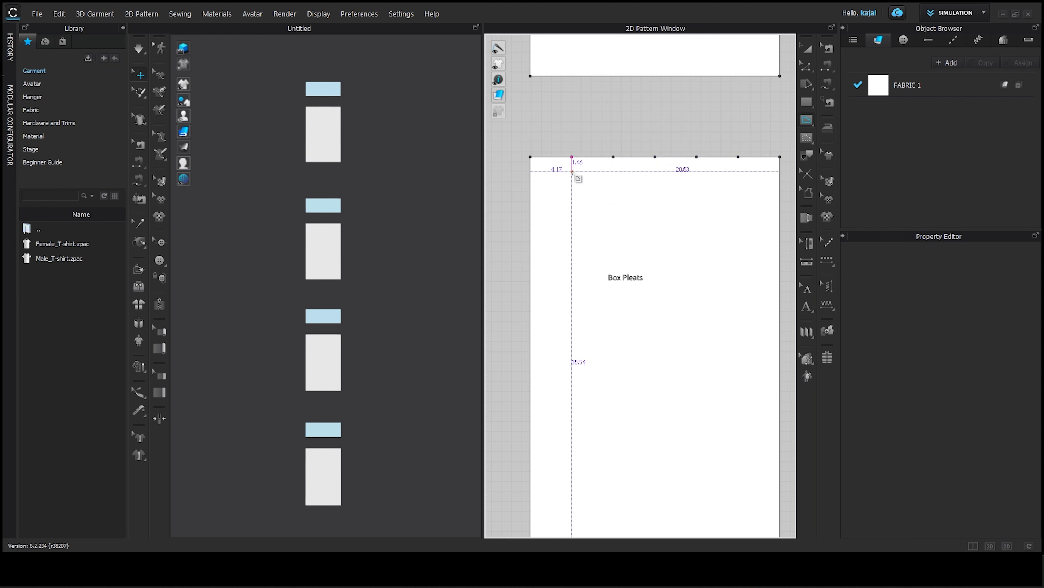
{"action": "left_click", "coordinate": [572, 157]}
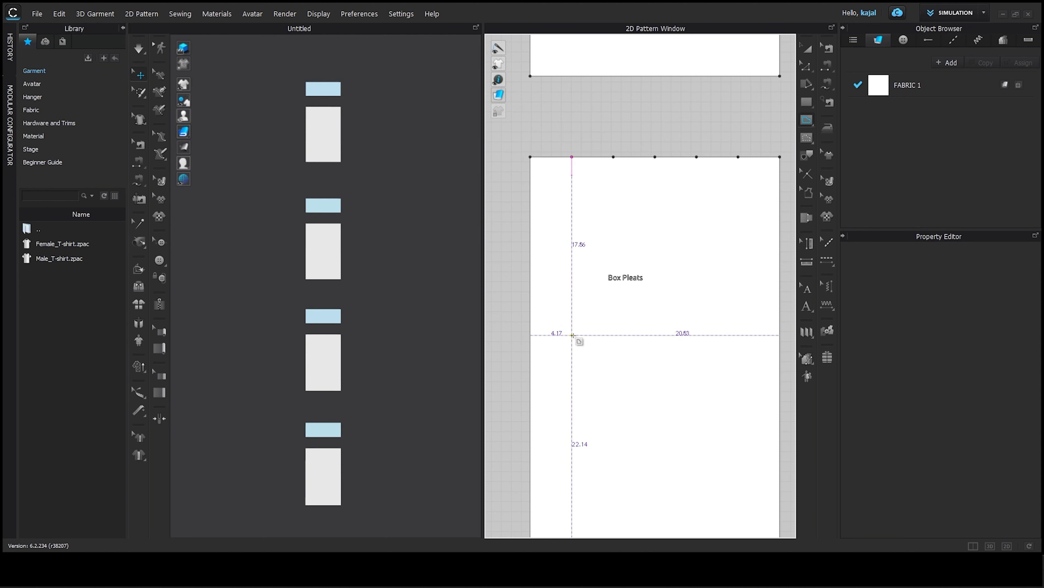
{"action": "double_click", "coordinate": [572, 335]}
{"action": "scroll", "coordinate": [588, 256], "scroll_direction": "down", "scroll_amount": 2}
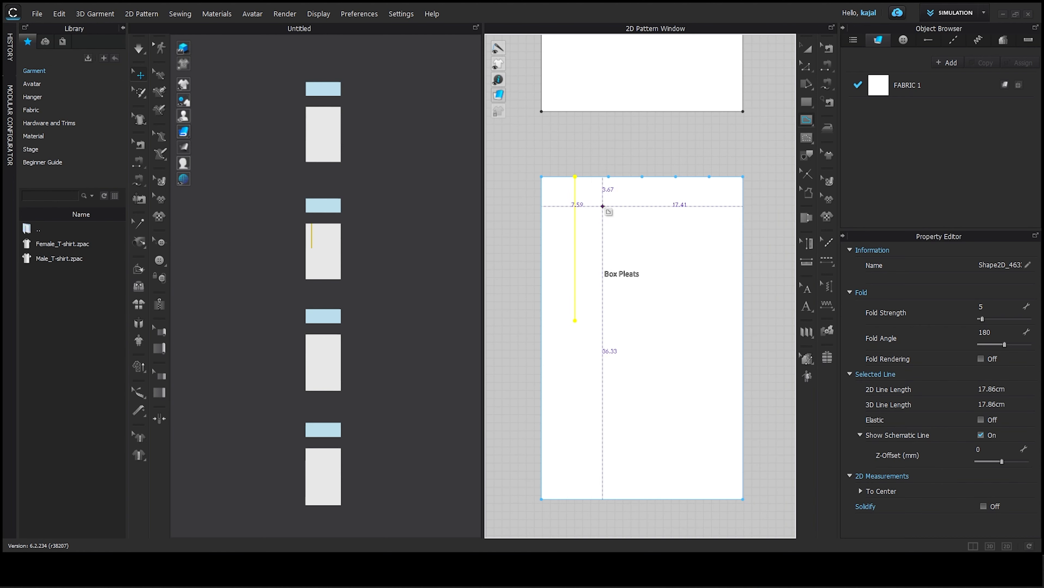
Step: Draw vertical internal lines down from the other four split points of the Box Pleats rectangle, increasing from about 19.5 to 24.5 cm
{"action": "left_click", "coordinate": [609, 176]}
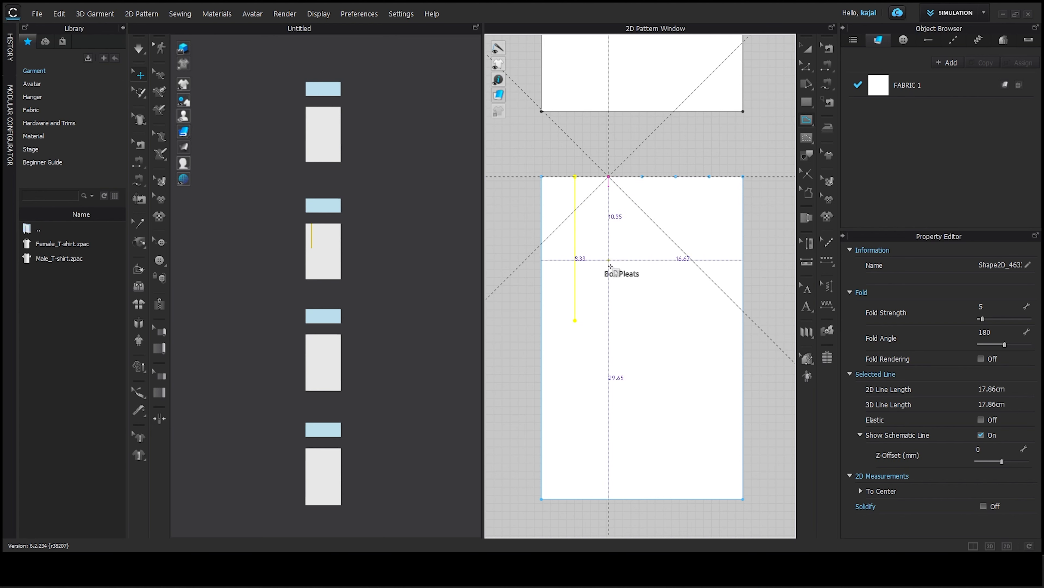
{"action": "double_click", "coordinate": [609, 334]}
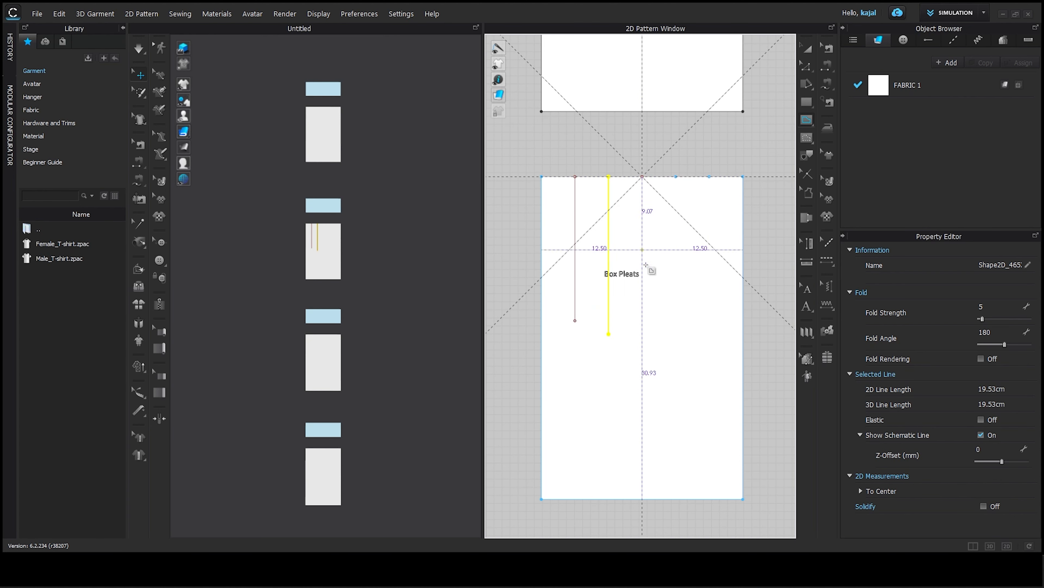
{"action": "left_click", "coordinate": [642, 177]}
{"action": "double_click", "coordinate": [642, 348]}
{"action": "left_click", "coordinate": [676, 176]}
{"action": "double_click", "coordinate": [676, 356]}
{"action": "left_click", "coordinate": [709, 177]}
{"action": "double_click", "coordinate": [709, 374]}
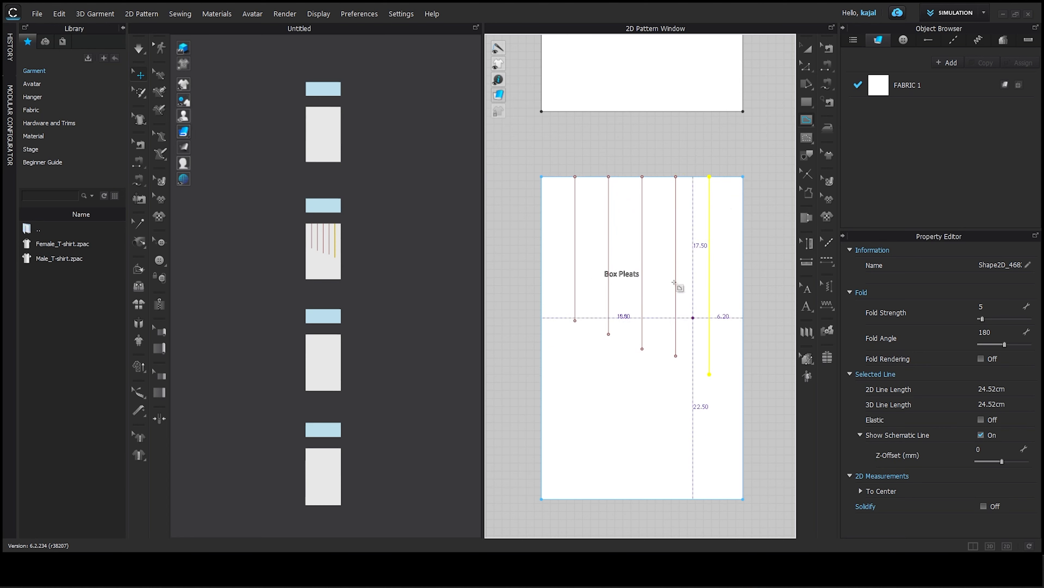
{"action": "scroll", "coordinate": [678, 267], "scroll_direction": "down", "scroll_amount": 1}
{"action": "key", "text": "z"}
{"action": "scroll", "coordinate": [669, 176], "scroll_direction": "down", "scroll_amount": 2}
{"action": "left_click", "coordinate": [714, 253]}
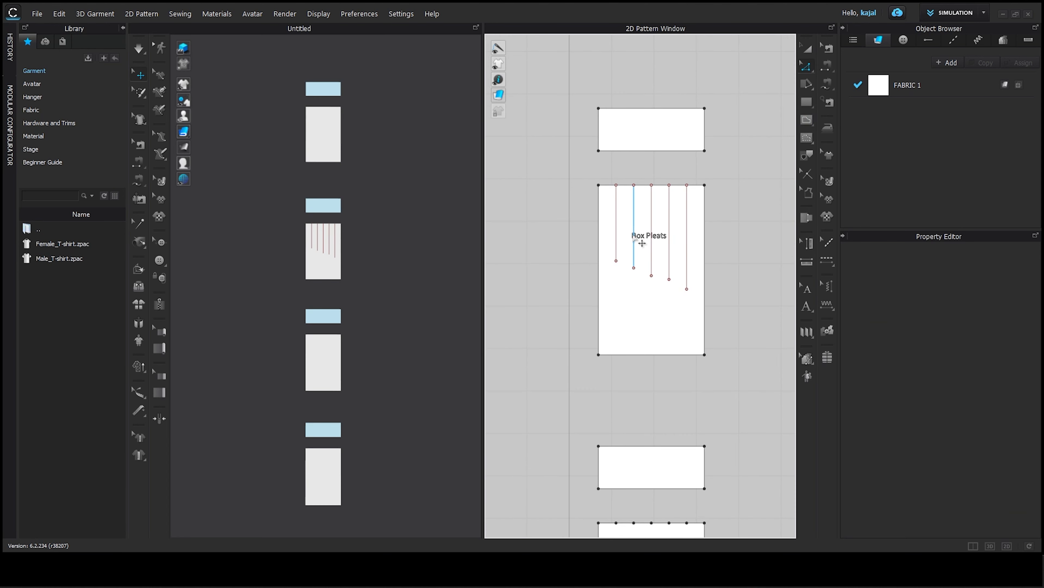
Step: Draw a vertical internal line about 14.6 cm long down from the first split point of the tall Knife Pleat rectangle
{"action": "scroll", "coordinate": [674, 298], "scroll_direction": "down", "scroll_amount": 1}
{"action": "right_click_drag", "start_coordinate": [675, 299], "coordinate": [662, 206]}
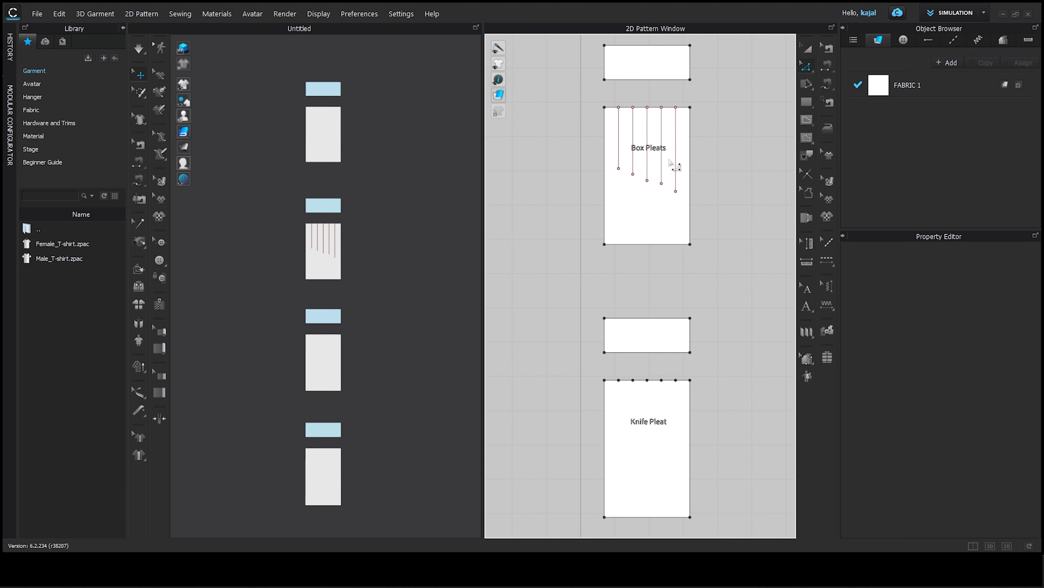
{"action": "scroll", "coordinate": [666, 284], "scroll_direction": "up", "scroll_amount": 1}
{"action": "right_click_drag", "start_coordinate": [646, 103], "coordinate": [645, 176]}
{"action": "scroll", "coordinate": [633, 127], "scroll_direction": "up", "scroll_amount": 2}
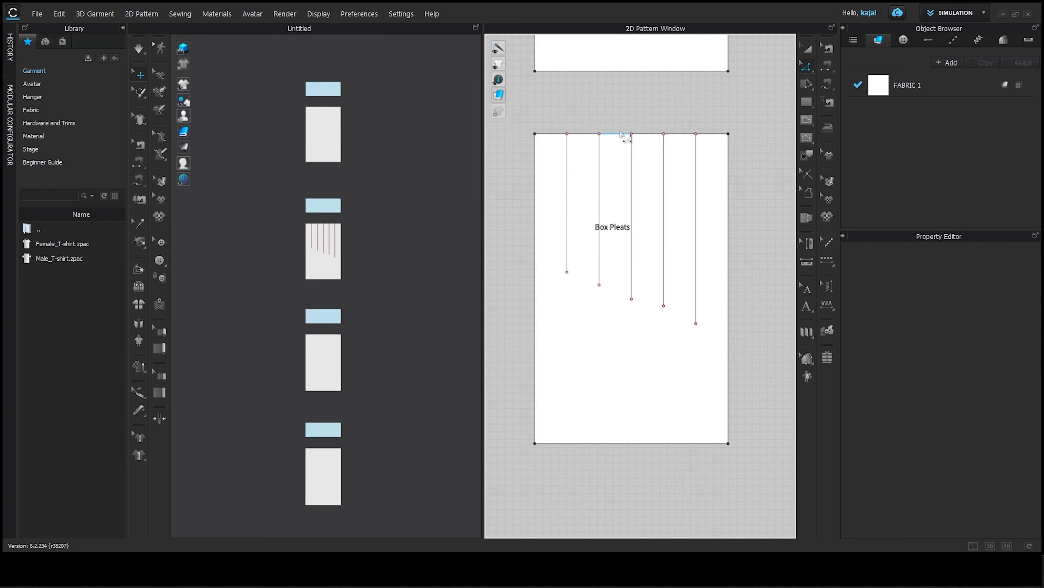
{"action": "right_click_drag", "start_coordinate": [654, 256], "coordinate": [654, 247]}
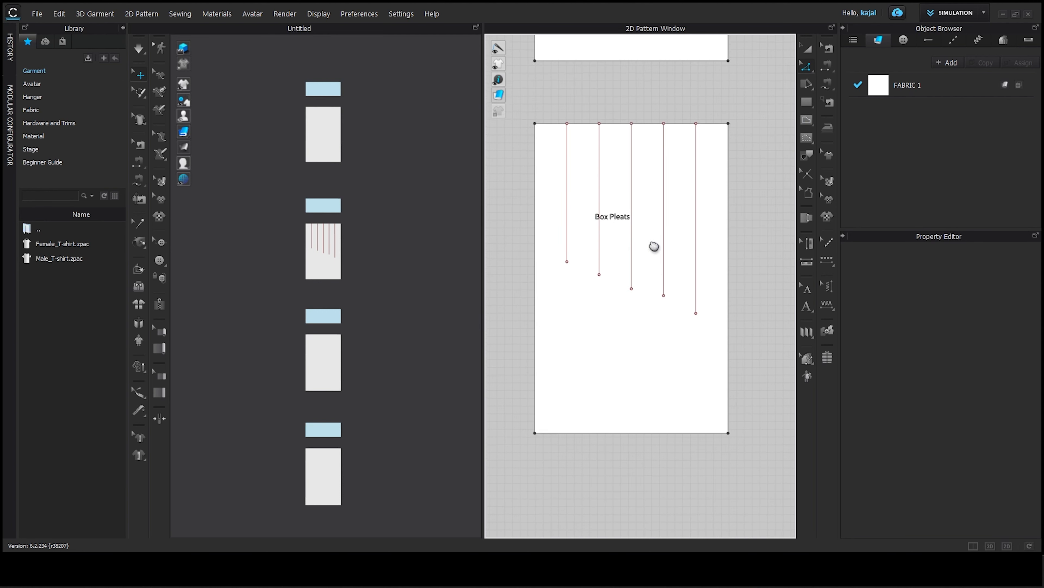
{"action": "scroll", "coordinate": [654, 246], "scroll_direction": "down", "scroll_amount": 2}
{"action": "scroll", "coordinate": [646, 247], "scroll_direction": "up", "scroll_amount": 3}
{"action": "key", "text": "g"}
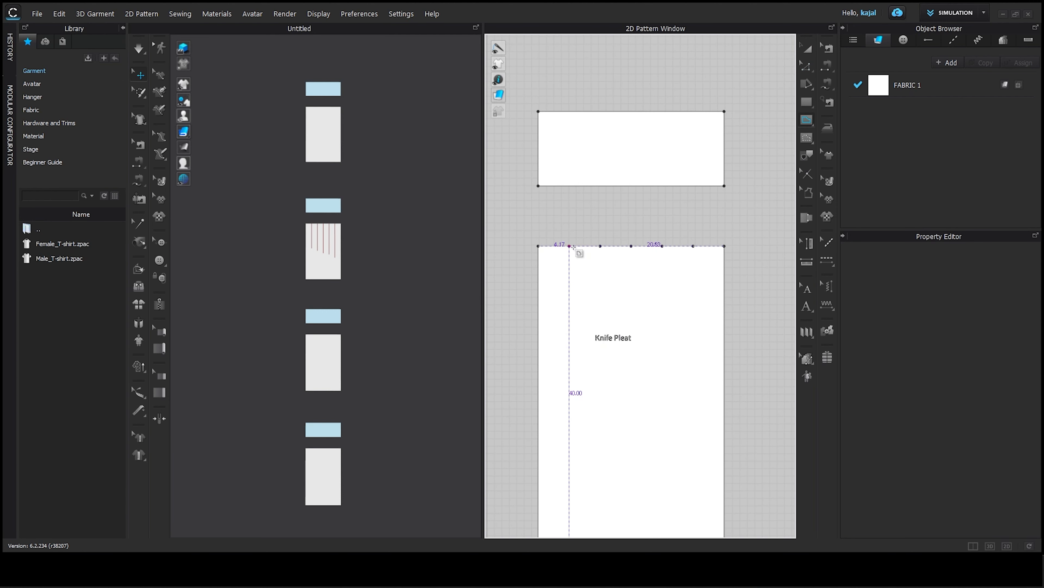
{"action": "scroll", "coordinate": [572, 257], "scroll_direction": "up", "scroll_amount": 1}
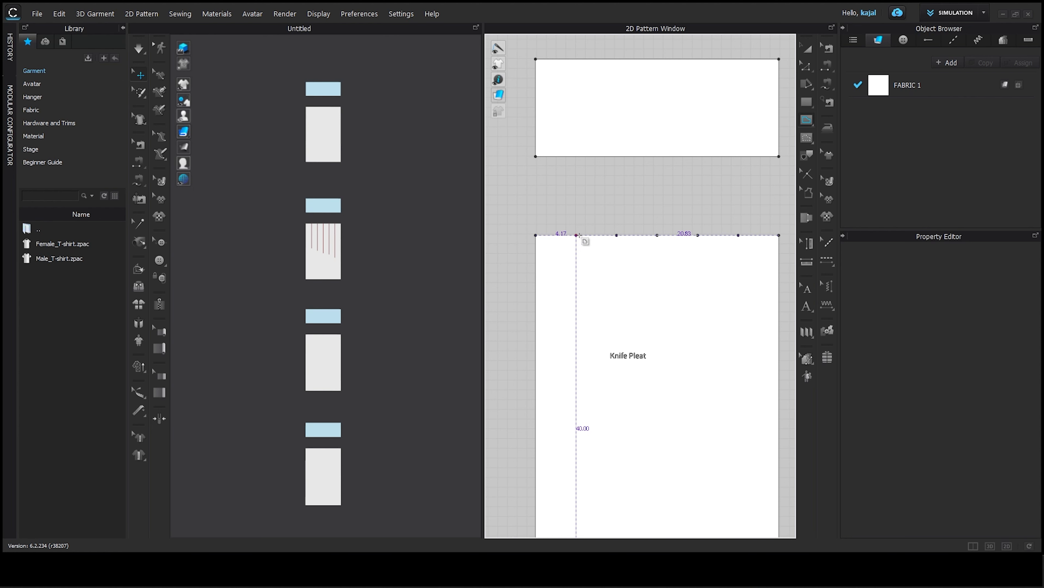
{"action": "left_click", "coordinate": [576, 235]}
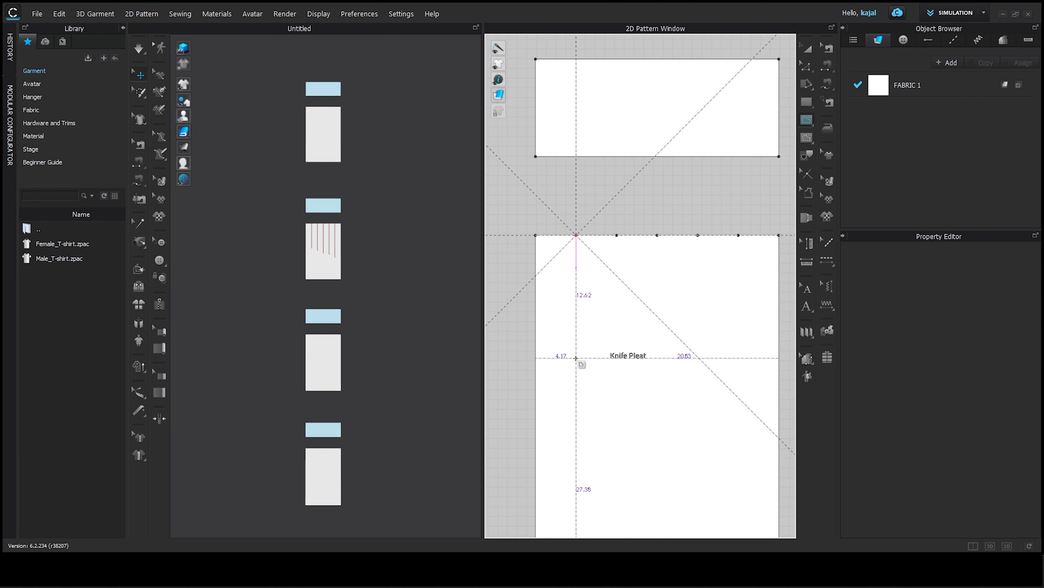
{"action": "double_click", "coordinate": [576, 377]}
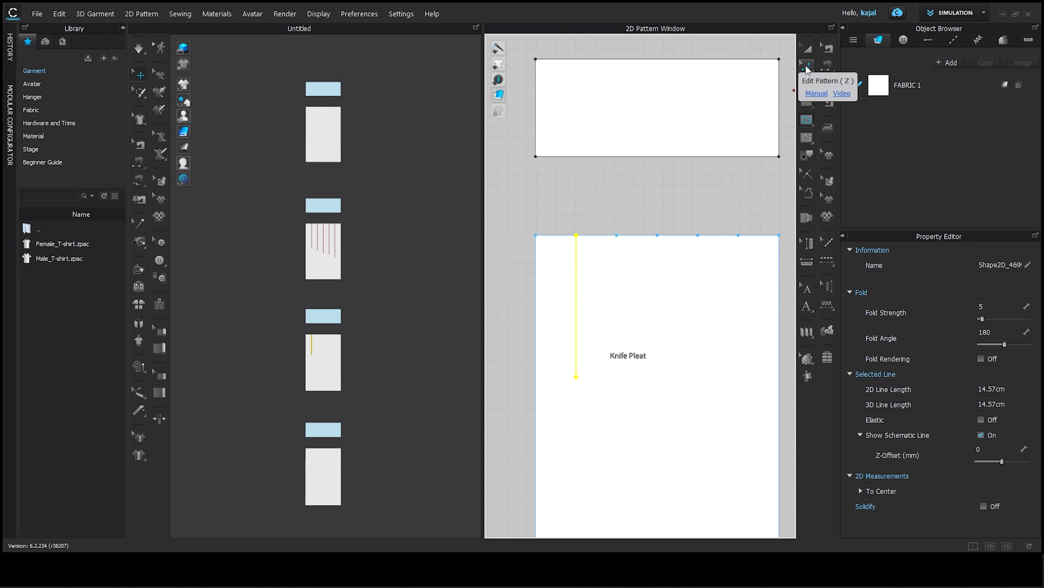
Step: Paste 4 copies of the Knife Pleat internal line at a 4.17 cm interval, aligned with the remaining split points
{"action": "left_click", "coordinate": [807, 68]}
{"action": "right_click", "coordinate": [604, 284]}
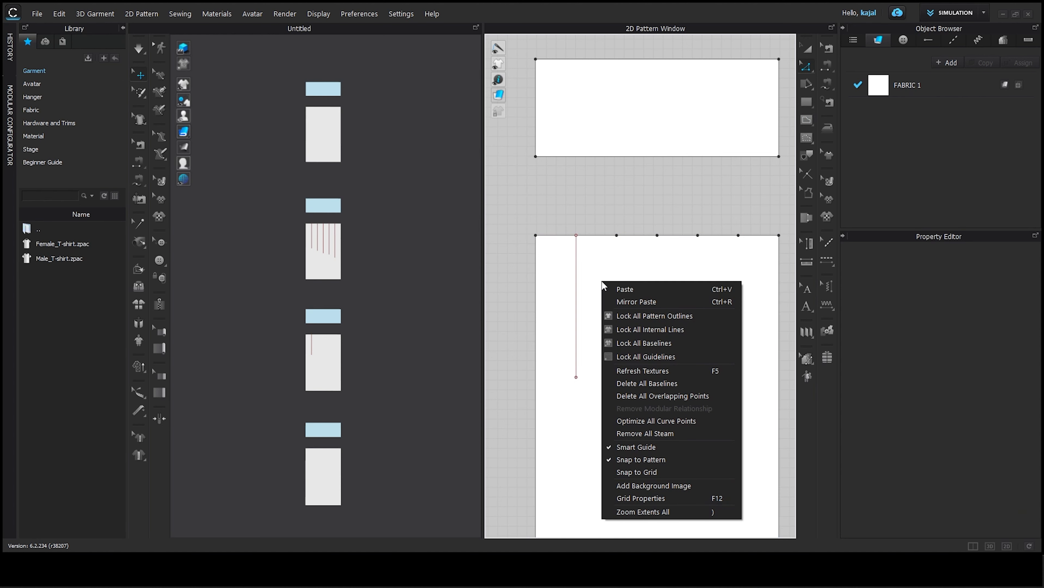
{"action": "left_click", "coordinate": [625, 289]}
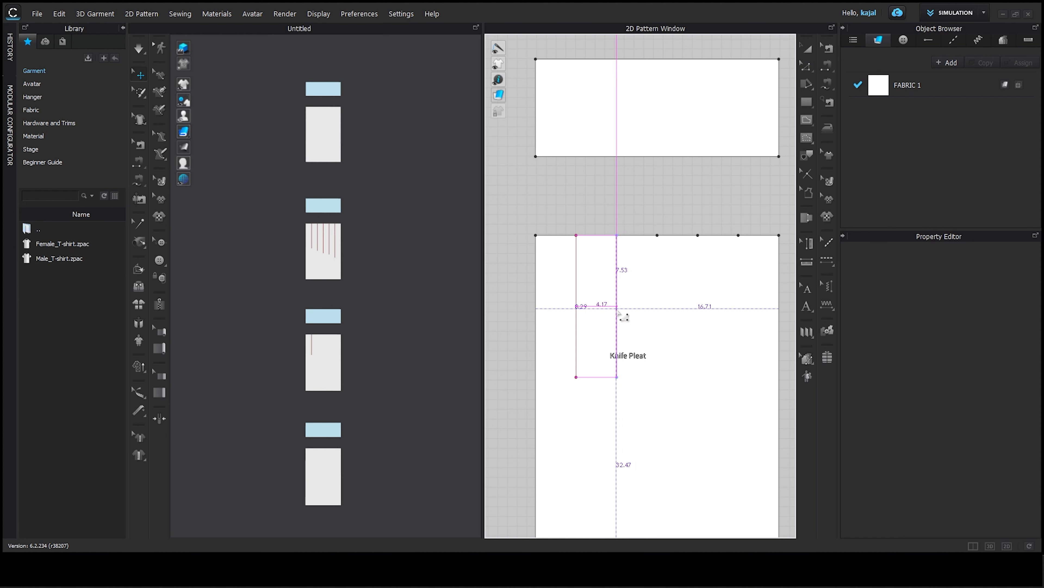
{"action": "left_click", "coordinate": [617, 311]}
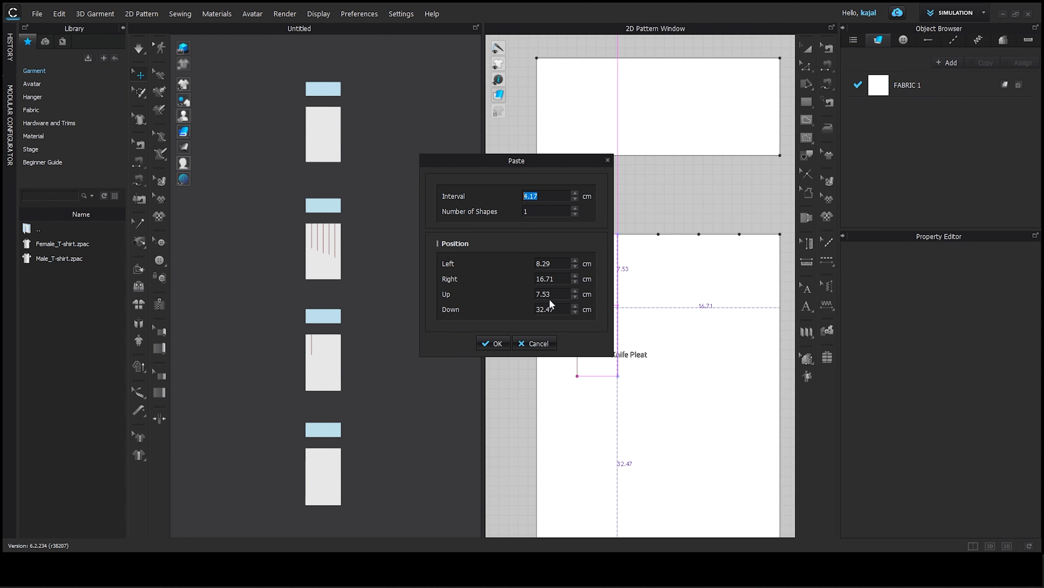
{"action": "left_click_drag", "start_coordinate": [491, 162], "coordinate": [437, 164]}
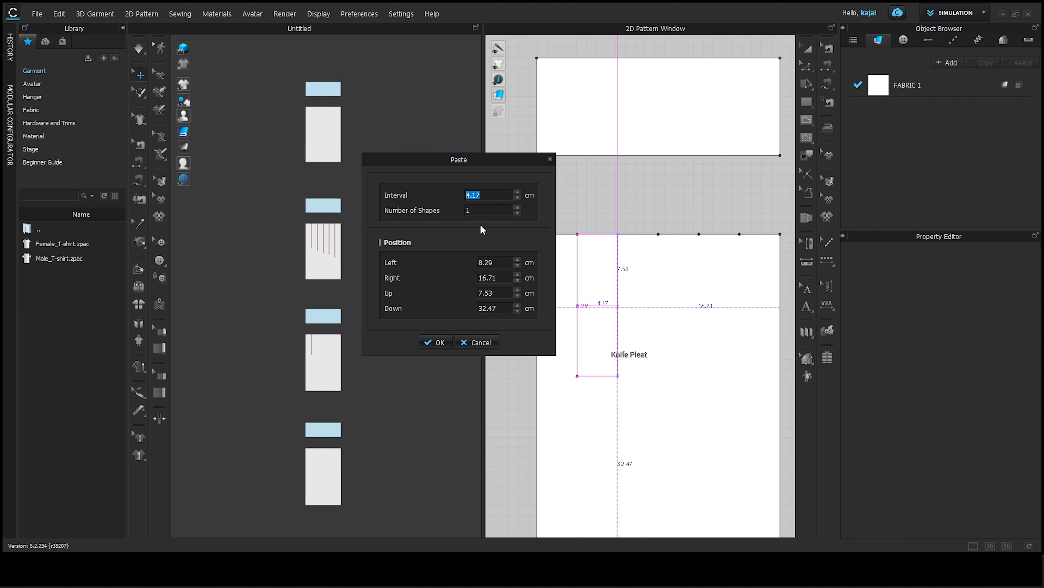
{"action": "left_click", "coordinate": [517, 207]}
{"action": "left_click", "coordinate": [517, 207]}
{"action": "left_click", "coordinate": [517, 207]}
{"action": "left_click", "coordinate": [436, 342]}
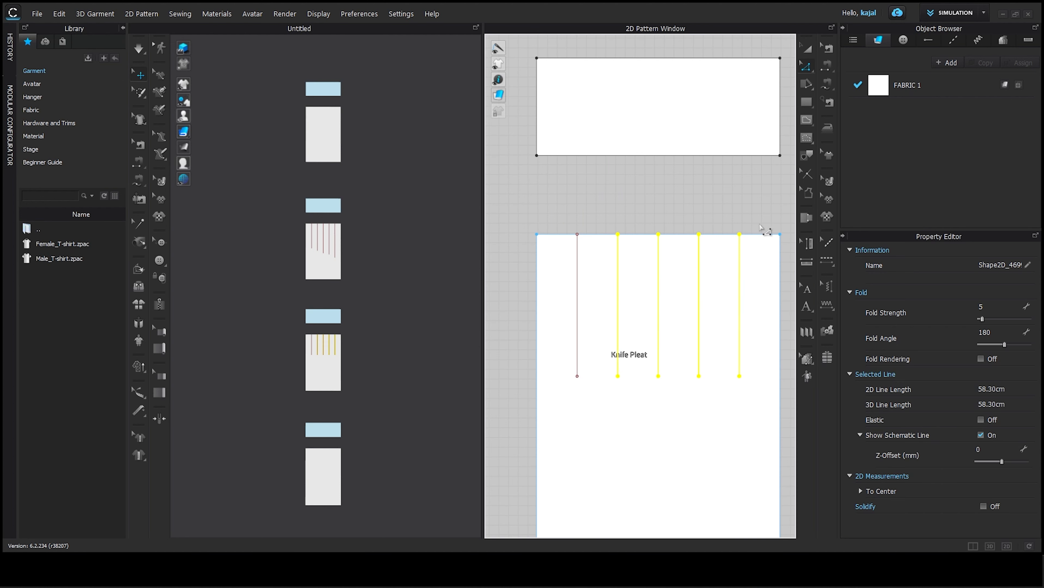
{"action": "left_click", "coordinate": [760, 225]}
Step: Extend all internal lines of the tall Box Pleats and Knife Pleat rectangles to the pattern outline
{"action": "scroll", "coordinate": [751, 230], "scroll_direction": "up", "scroll_amount": 5}
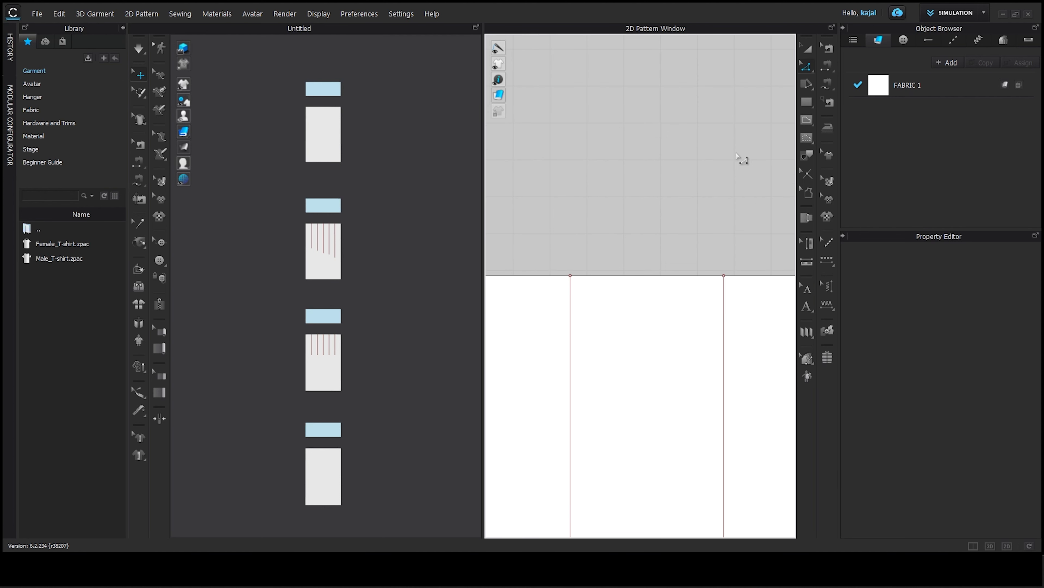
{"action": "scroll", "coordinate": [736, 161], "scroll_direction": "down", "scroll_amount": 6}
{"action": "middle_click_drag", "start_coordinate": [713, 182], "coordinate": [692, 279]}
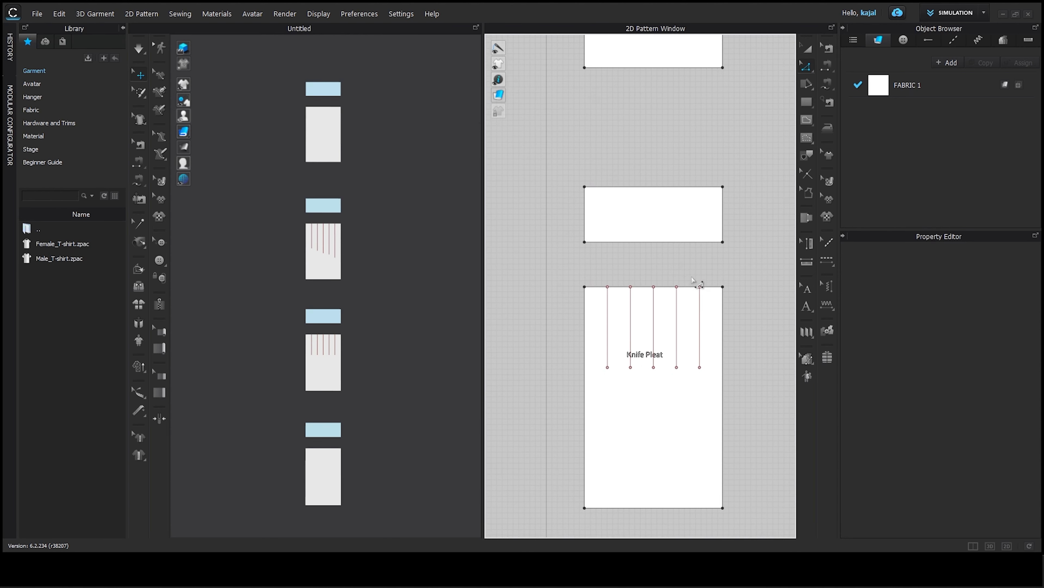
{"action": "scroll", "coordinate": [694, 281], "scroll_direction": "down", "scroll_amount": 3}
{"action": "scroll", "coordinate": [682, 372], "scroll_direction": "down", "scroll_amount": 1}
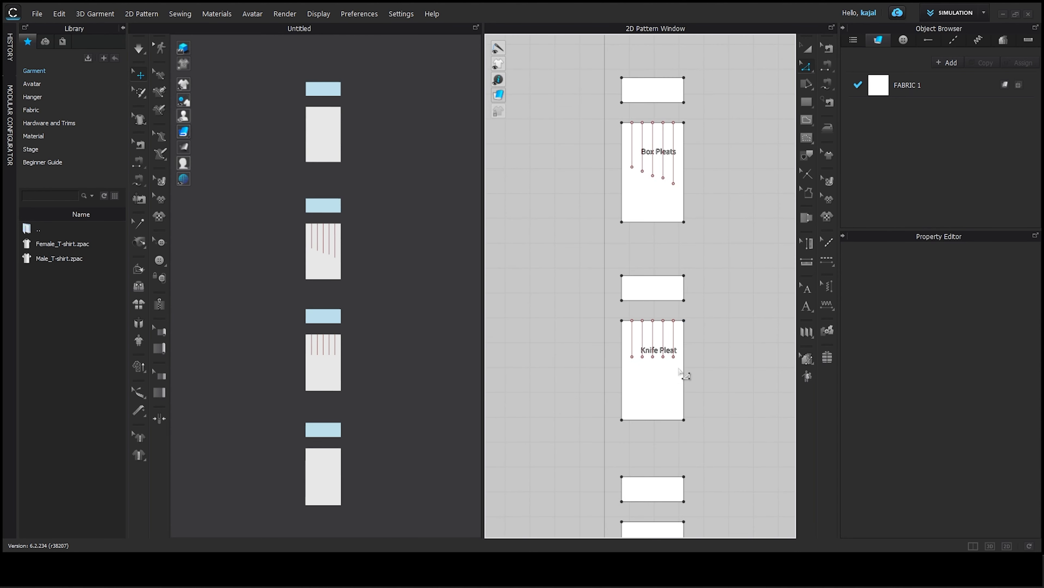
{"action": "middle_click_drag", "start_coordinate": [691, 169], "coordinate": [683, 193]}
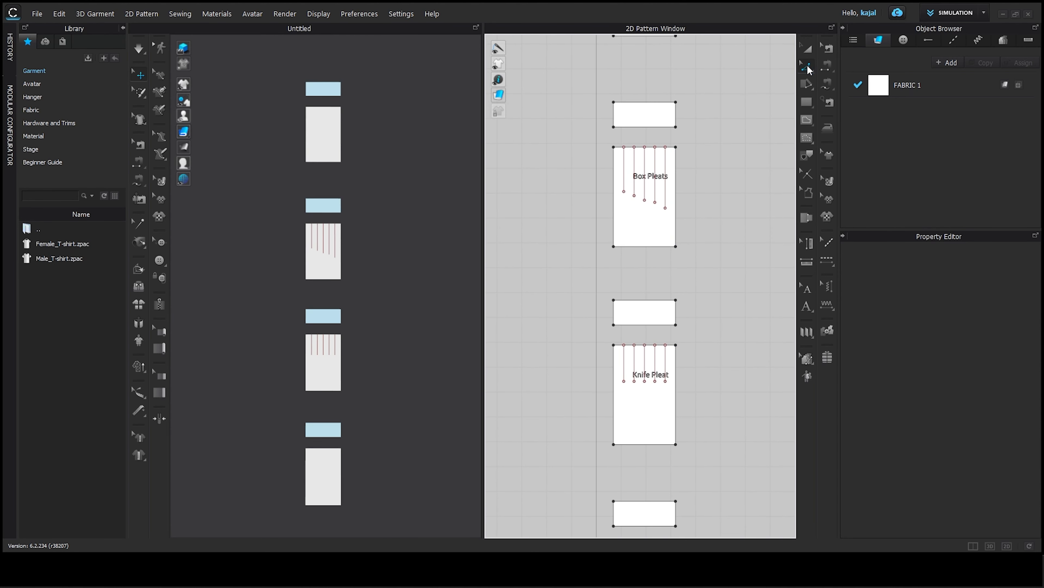
{"action": "scroll", "coordinate": [684, 170], "scroll_direction": "up", "scroll_amount": 1}
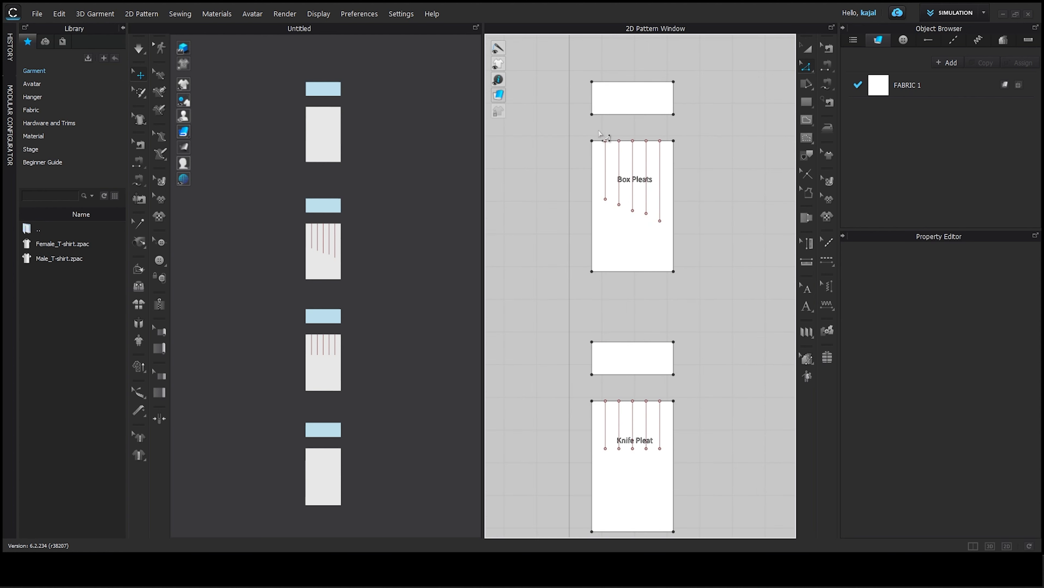
{"action": "left_click_drag", "start_coordinate": [618, 174], "coordinate": [668, 238]}
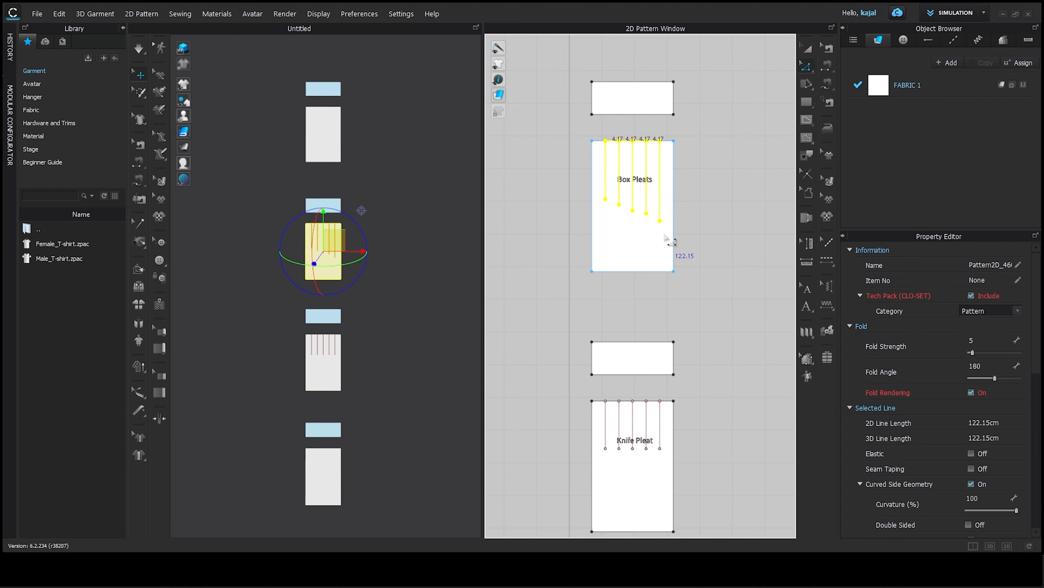
{"action": "middle_click_drag", "start_coordinate": [669, 238], "coordinate": [663, 218]}
{"action": "scroll", "coordinate": [638, 379], "scroll_direction": "up", "scroll_amount": 1}
{"action": "middle_click_drag", "start_coordinate": [638, 371], "coordinate": [633, 319]}
{"action": "left_click_drag", "start_coordinate": [571, 312], "coordinate": [658, 420]}
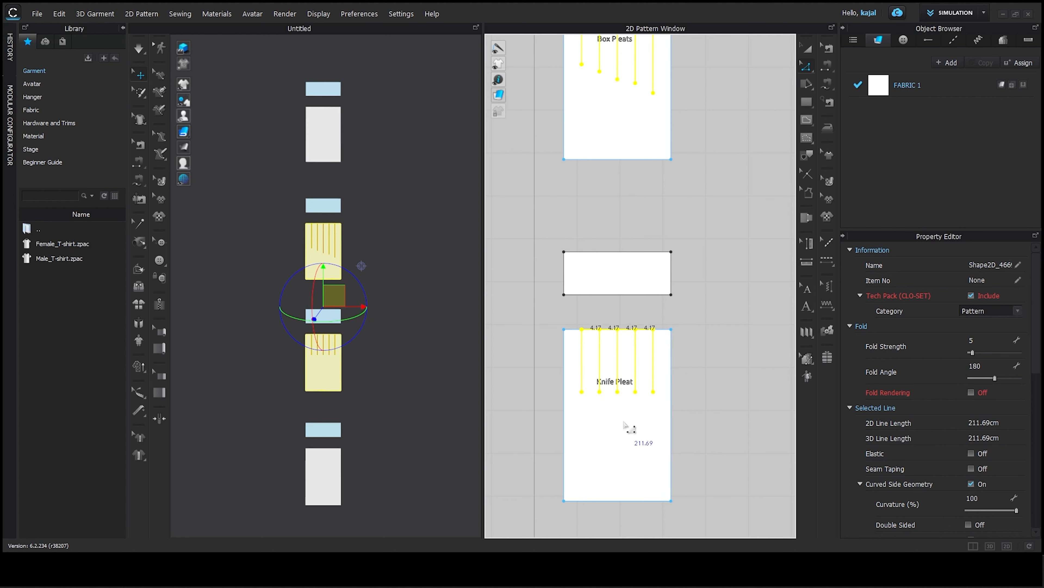
{"action": "scroll", "coordinate": [635, 426], "scroll_direction": "down", "scroll_amount": 2}
{"action": "right_click", "coordinate": [641, 226]}
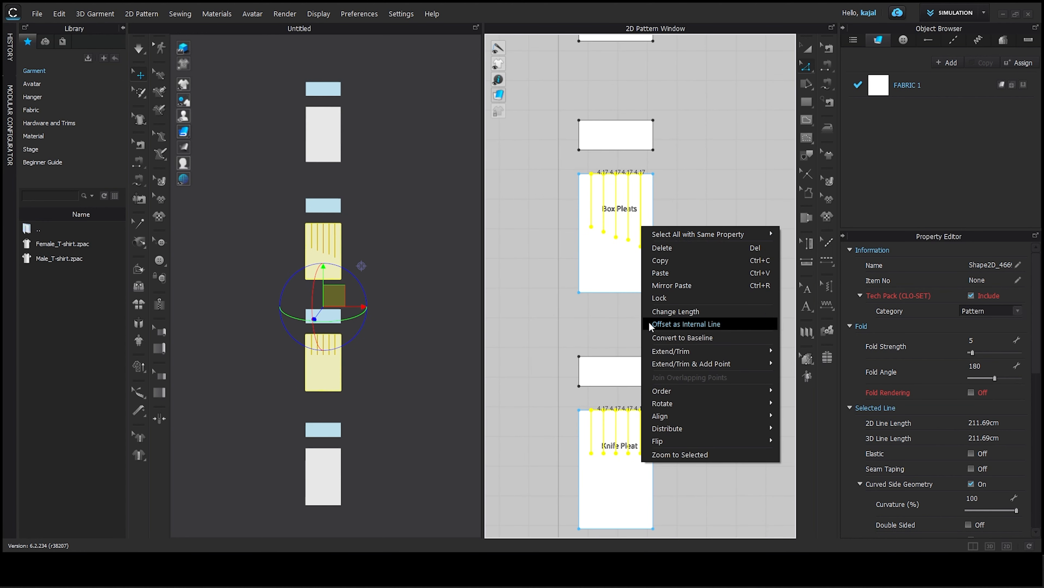
{"action": "mouse_move", "coordinate": [673, 354]}
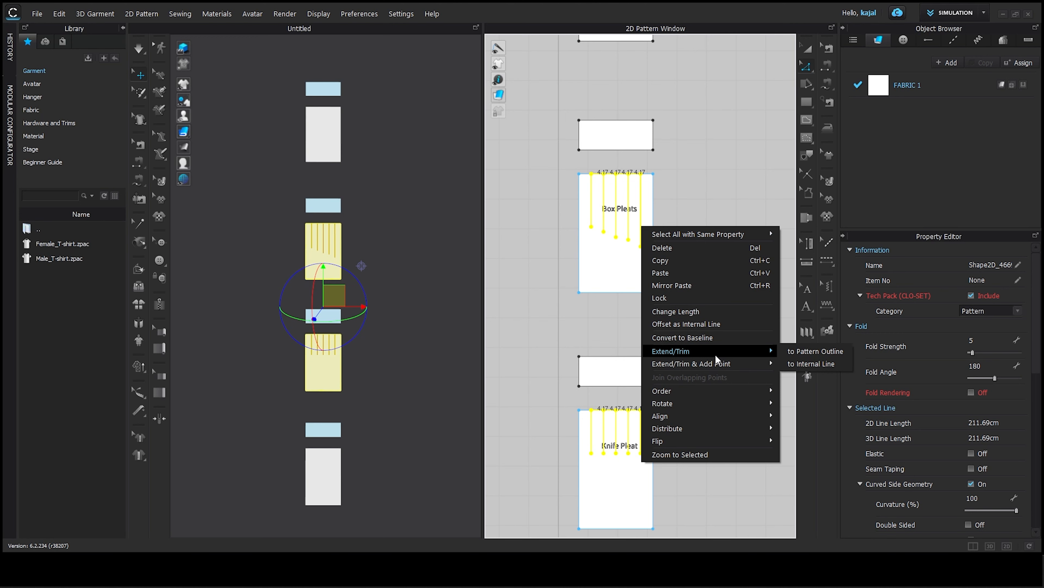
{"action": "left_click", "coordinate": [799, 350]}
Step: Copy the tall Box Pleats and Knife Pleat rectangles together with their internal lines
{"action": "scroll", "coordinate": [675, 341], "scroll_direction": "down", "scroll_amount": 1}
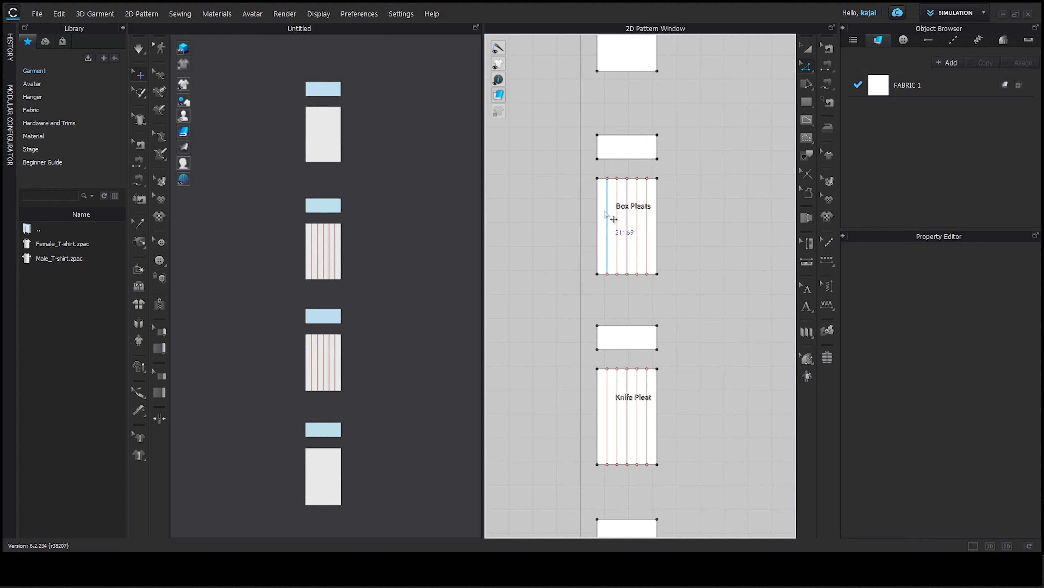
{"action": "scroll", "coordinate": [589, 290], "scroll_direction": "down", "scroll_amount": 4}
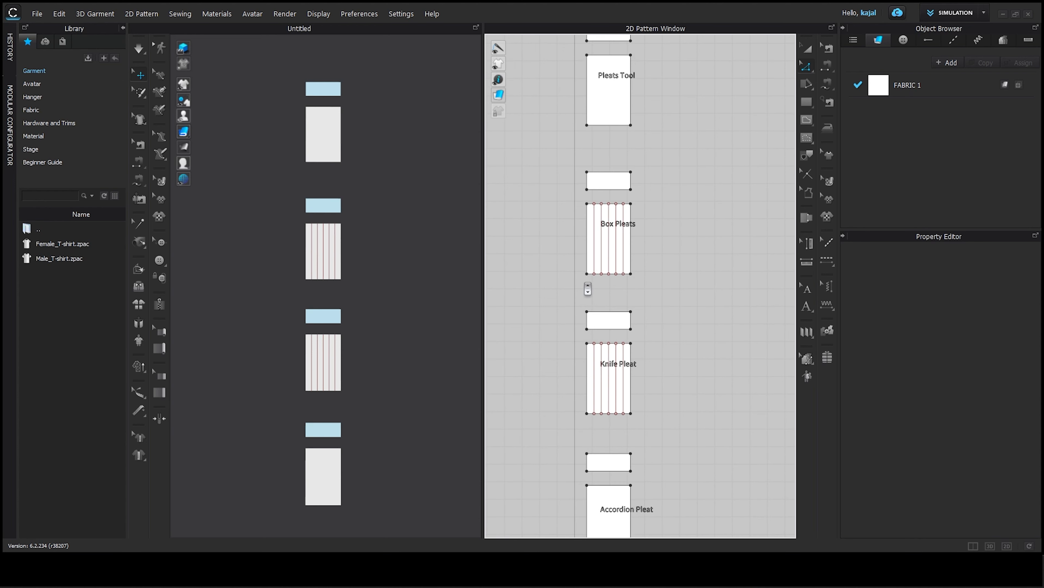
{"action": "scroll", "coordinate": [588, 288], "scroll_direction": "up", "scroll_amount": 1}
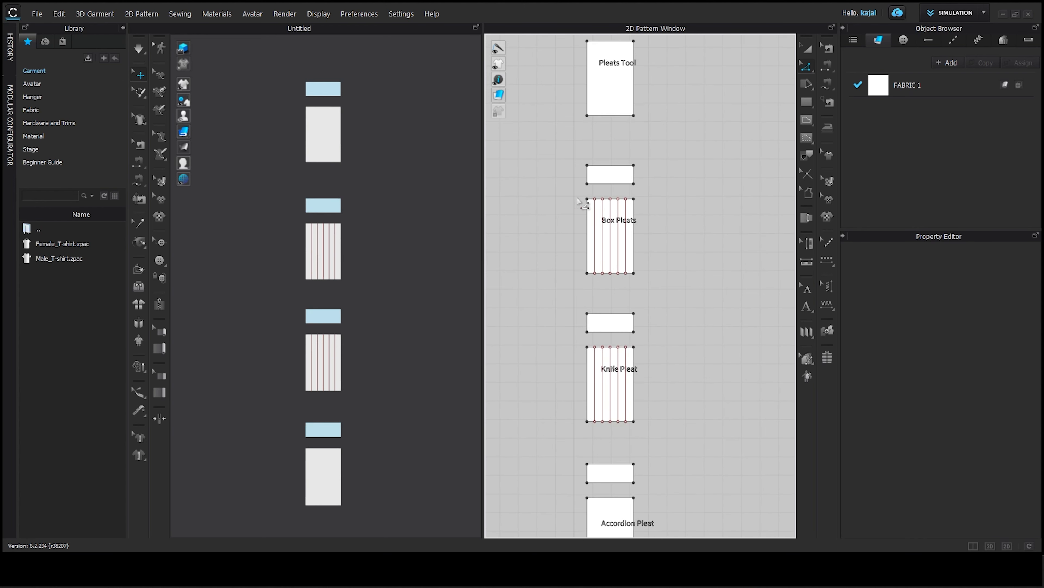
{"action": "left_click", "coordinate": [808, 50]}
{"action": "scroll", "coordinate": [625, 292], "scroll_direction": "up", "scroll_amount": 1}
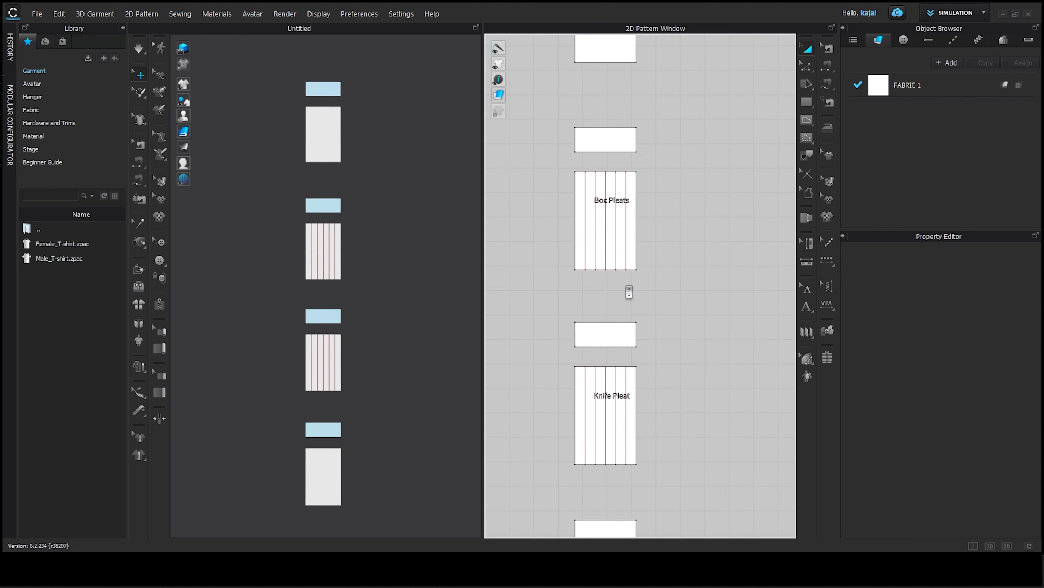
{"action": "left_click", "coordinate": [636, 257]}
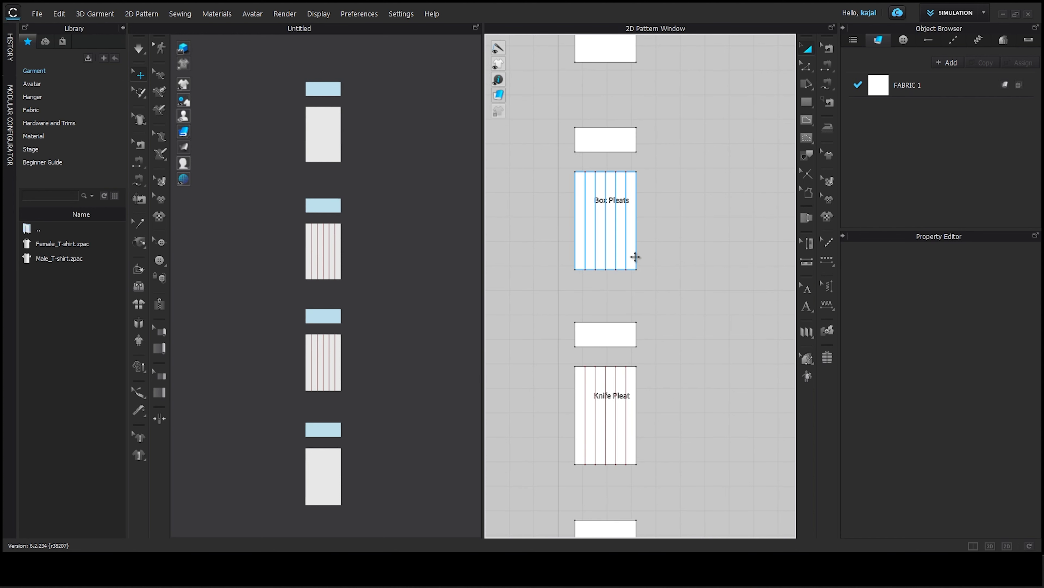
{"action": "left_click", "coordinate": [634, 226]}
{"action": "scroll", "coordinate": [634, 226], "scroll_direction": "down", "scroll_amount": 1}
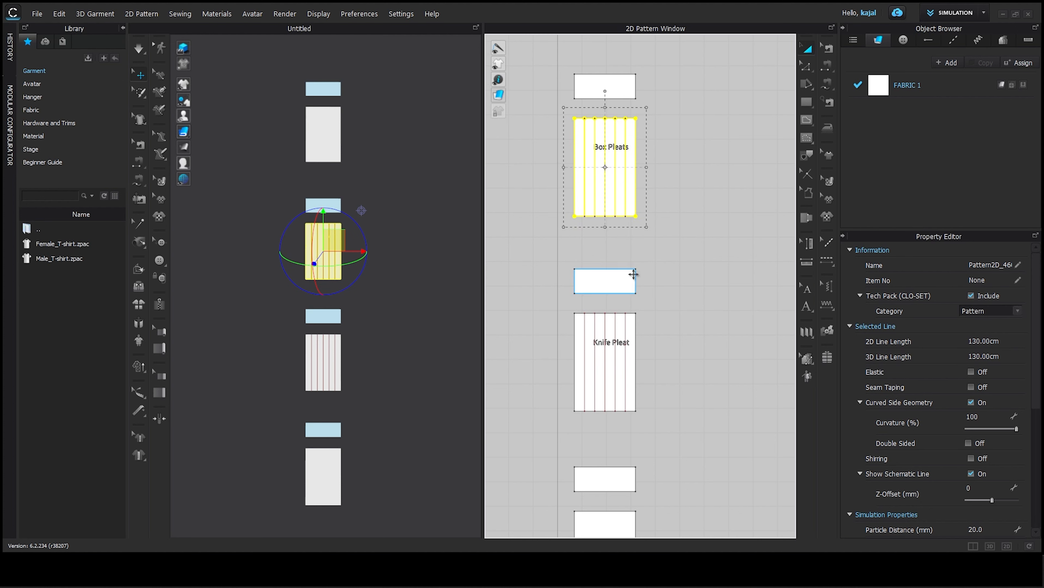
{"action": "left_click", "coordinate": [633, 319], "text": "shift"}
{"action": "scroll", "coordinate": [602, 341], "scroll_direction": "down", "scroll_amount": 1}
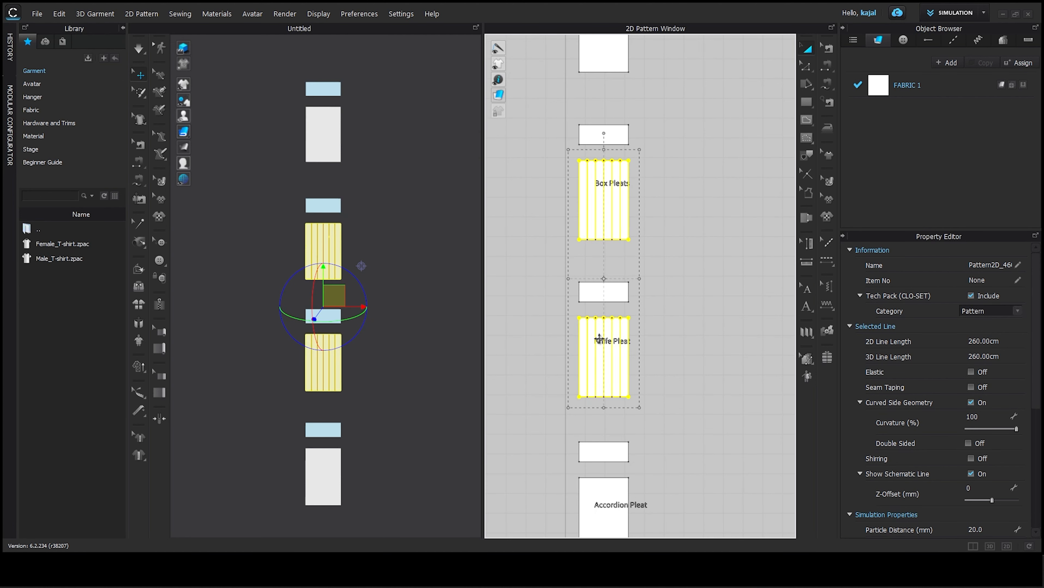
{"action": "right_click", "coordinate": [599, 339]}
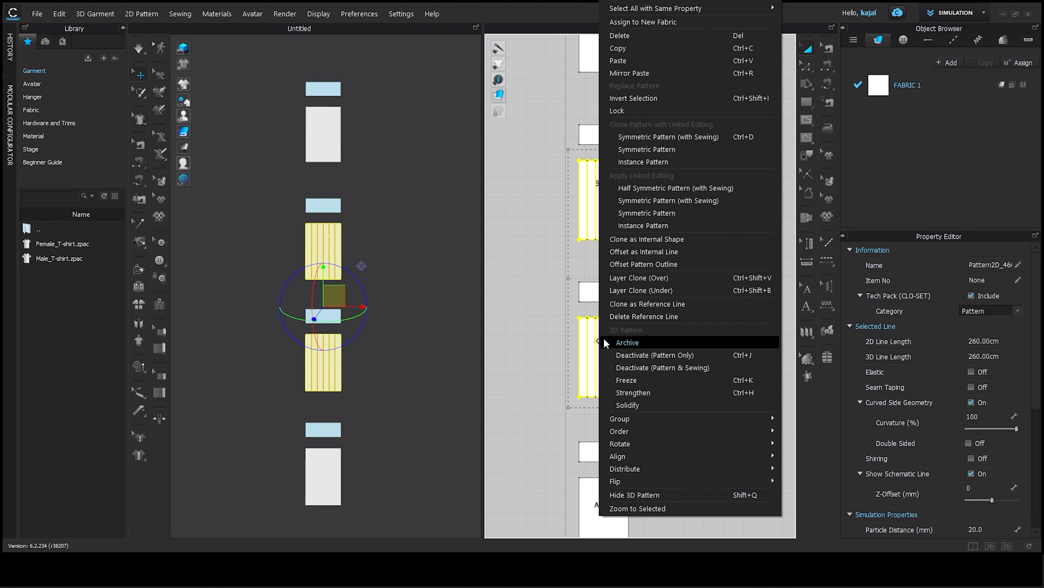
{"action": "left_click", "coordinate": [617, 48]}
Step: Paste 3 copies of both tall rectangles horizontally beside the originals at a 35.39 cm interval
{"action": "scroll", "coordinate": [580, 218], "scroll_direction": "down", "scroll_amount": 3}
{"action": "scroll", "coordinate": [604, 238], "scroll_direction": "up", "scroll_amount": 1}
{"action": "right_click", "coordinate": [631, 199]}
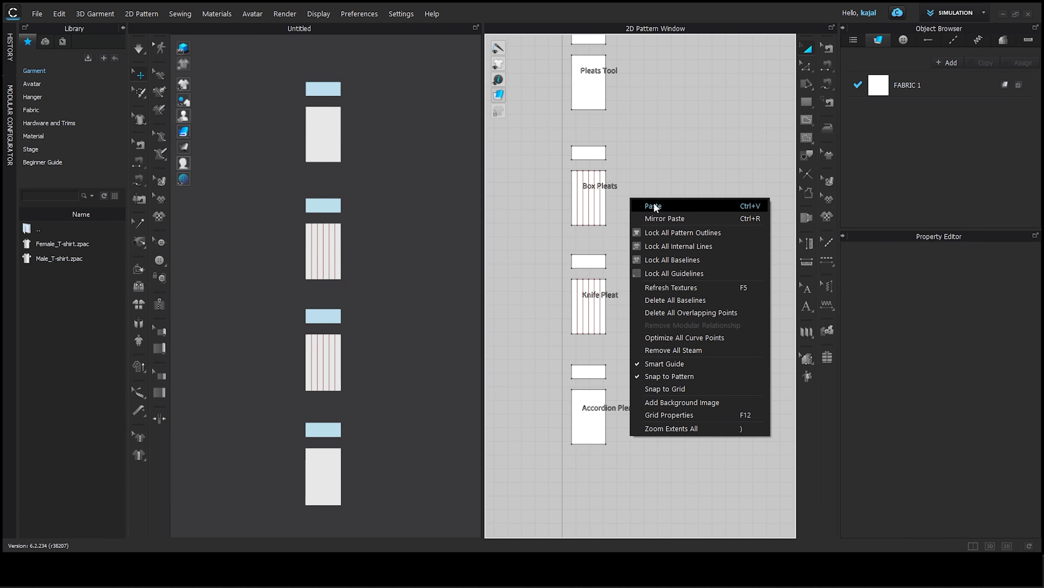
{"action": "left_click", "coordinate": [653, 205]}
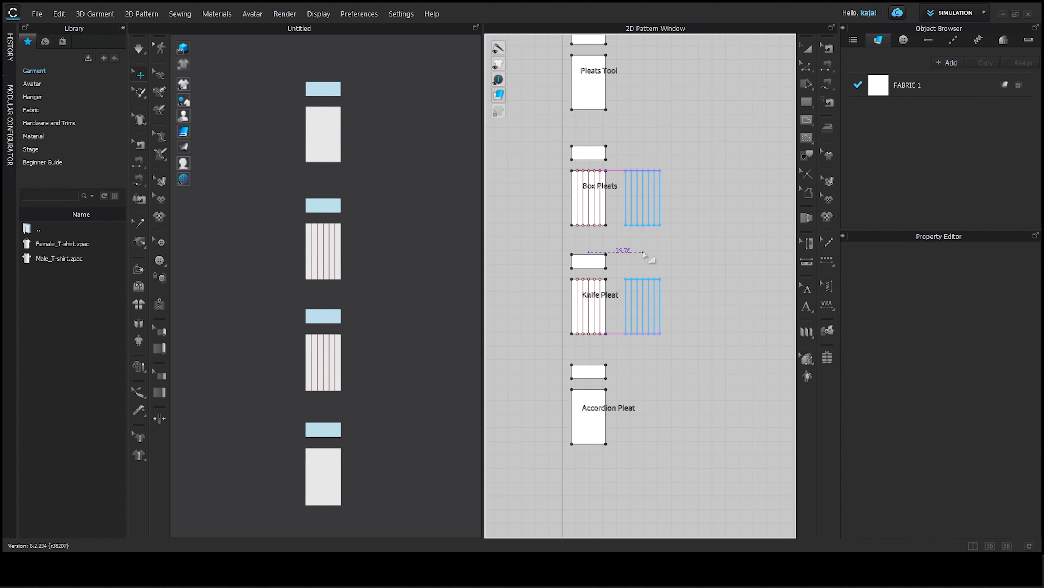
{"action": "right_click", "coordinate": [638, 251]}
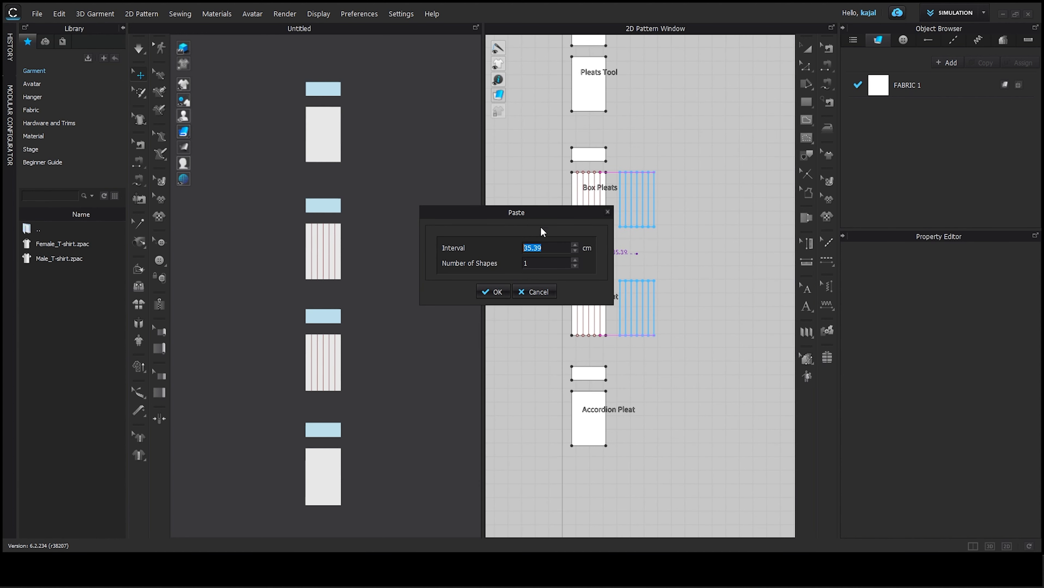
{"action": "left_click_drag", "start_coordinate": [556, 213], "coordinate": [499, 198]}
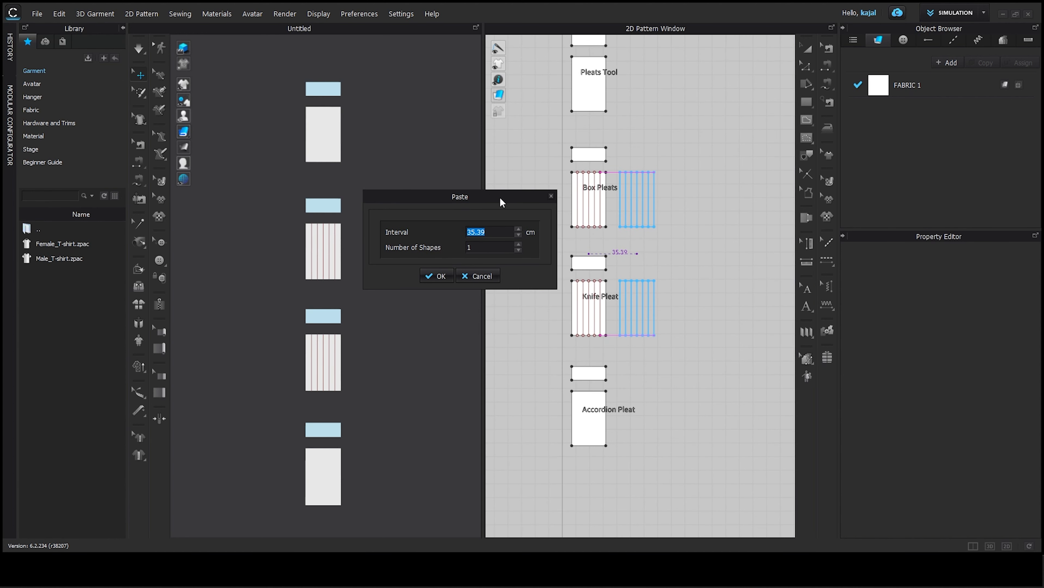
{"action": "left_click", "coordinate": [518, 243]}
{"action": "left_click", "coordinate": [518, 243]}
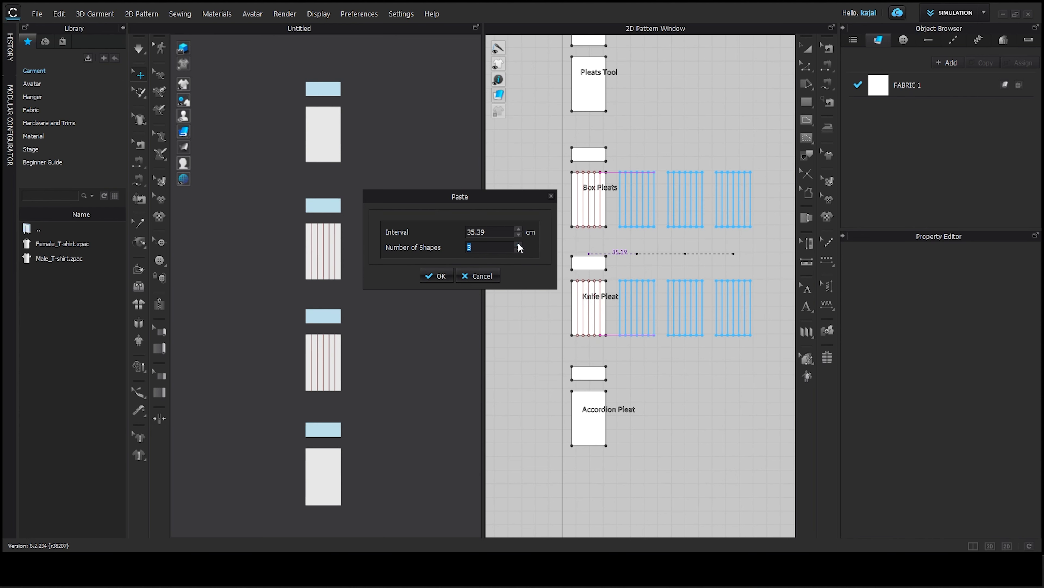
{"action": "left_click", "coordinate": [439, 275]}
Step: Merge the first and second tall Box Pleats rectangles along their facing side edges using Edit Pattern
{"action": "scroll", "coordinate": [635, 388], "scroll_direction": "up", "scroll_amount": 1}
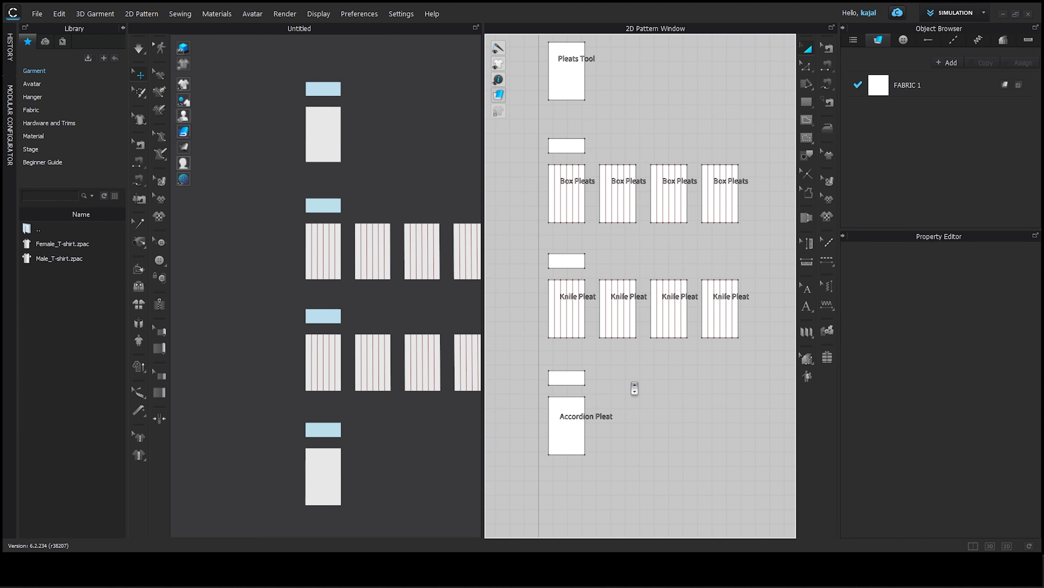
{"action": "scroll", "coordinate": [609, 171], "scroll_direction": "up", "scroll_amount": 1}
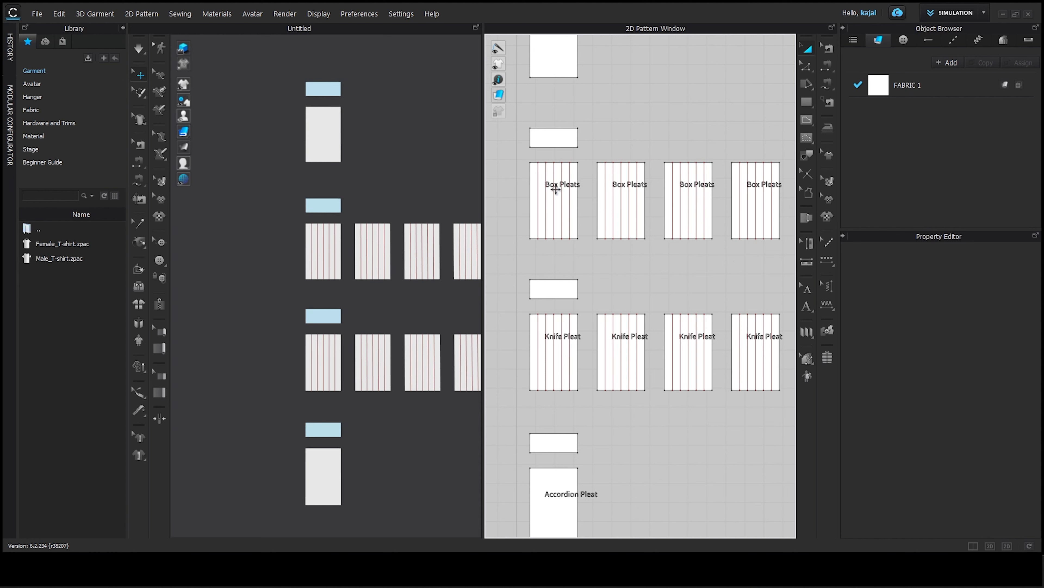
{"action": "left_click", "coordinate": [806, 70]}
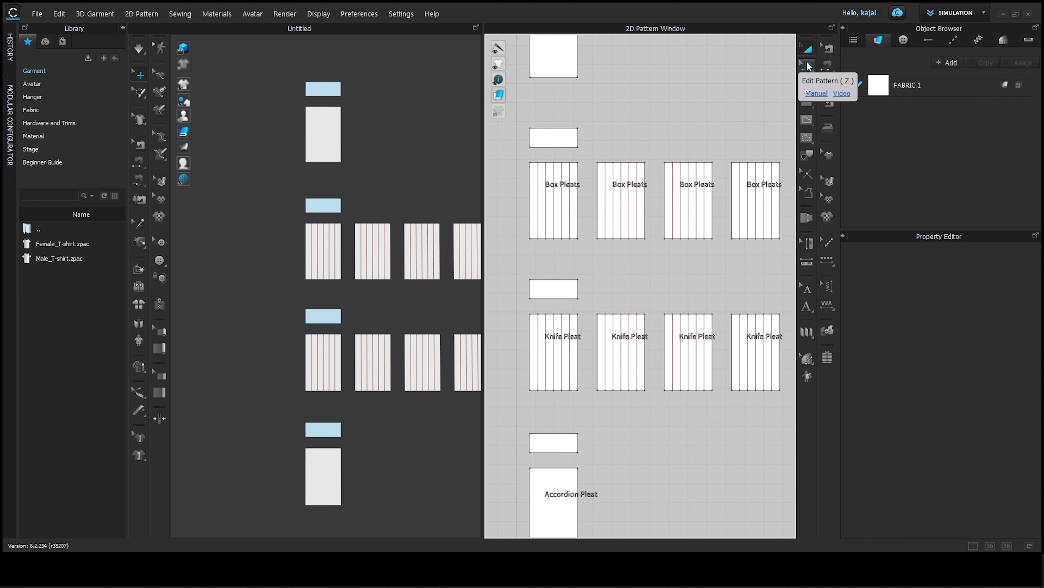
{"action": "left_click", "coordinate": [807, 66]}
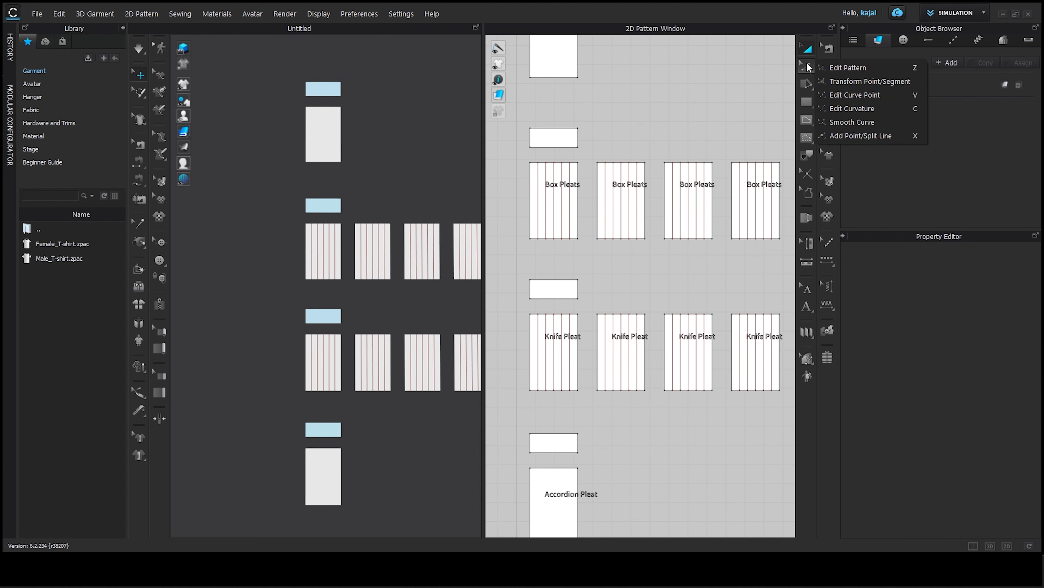
{"action": "left_click", "coordinate": [856, 67]}
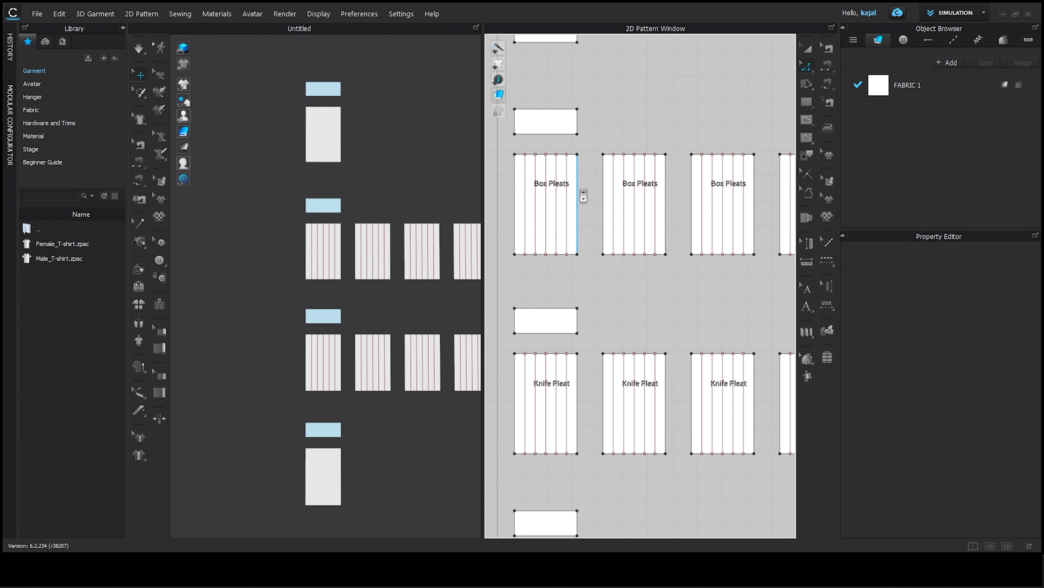
{"action": "scroll", "coordinate": [584, 196], "scroll_direction": "up", "scroll_amount": 2}
{"action": "middle_click_drag", "start_coordinate": [583, 196], "coordinate": [583, 200]}
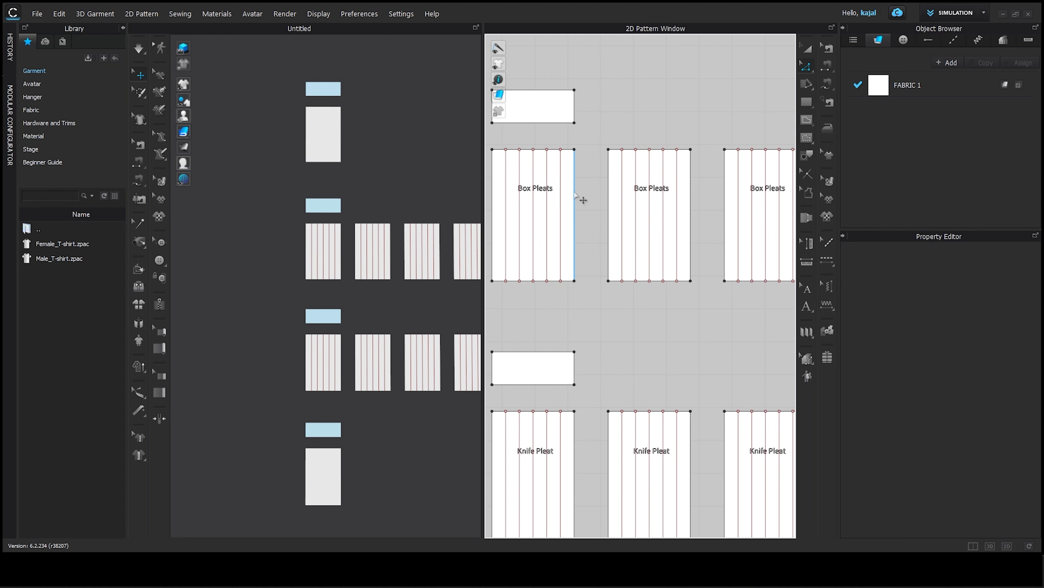
{"action": "left_click", "coordinate": [575, 195]}
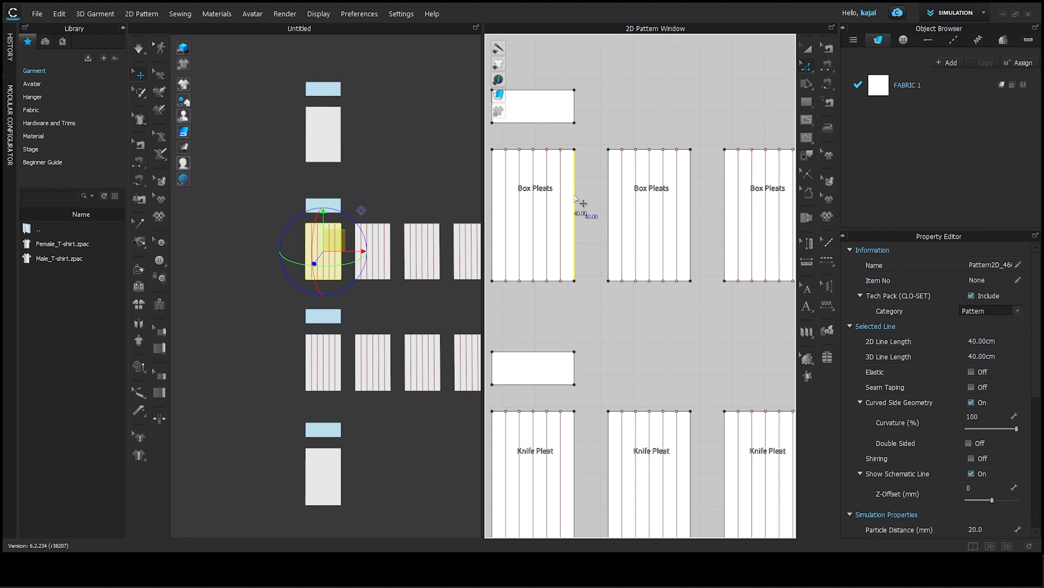
{"action": "left_click", "coordinate": [617, 201], "text": "shift"}
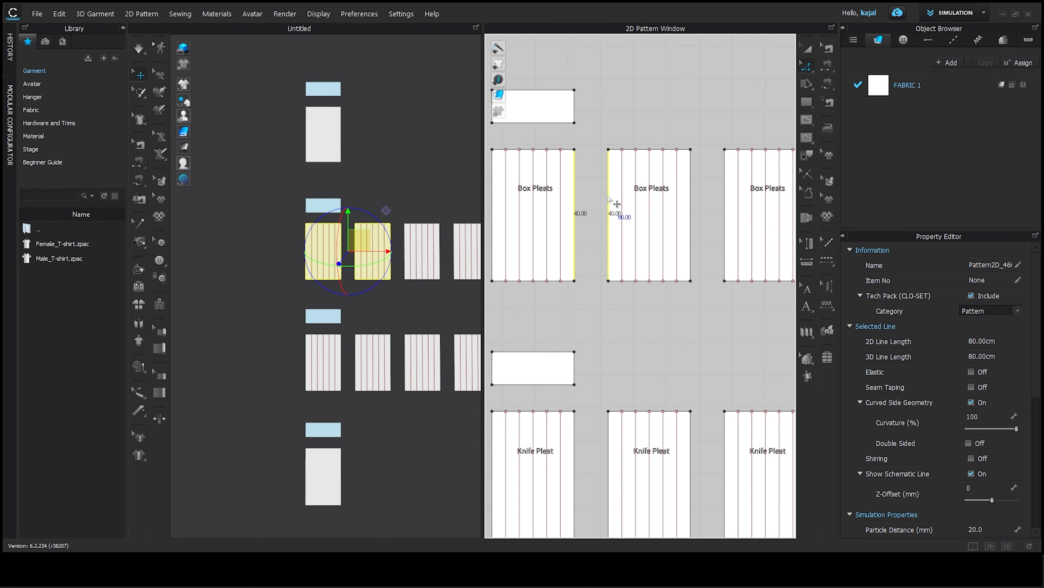
{"action": "right_click", "coordinate": [609, 196]}
{"action": "left_click", "coordinate": [641, 308]}
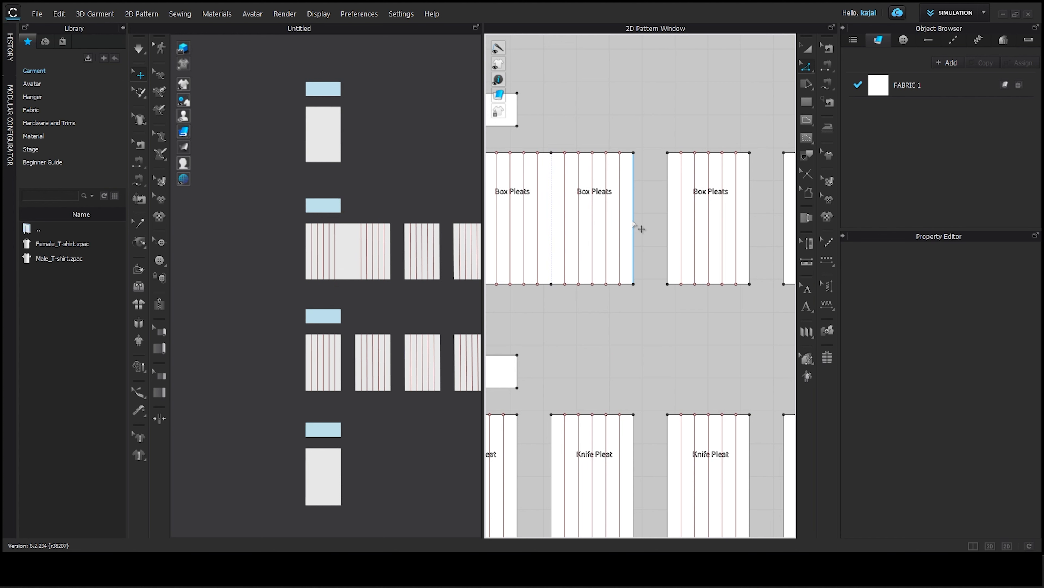
Step: Merge the third tall Box Pleats rectangle onto the joined piece along their facing side edges
{"action": "left_click", "coordinate": [634, 224]}
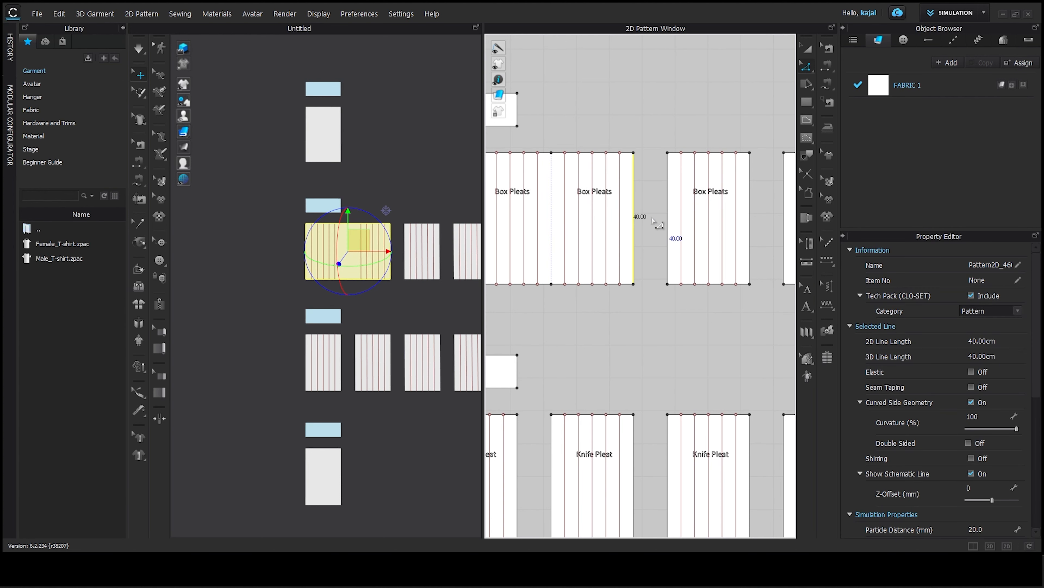
{"action": "left_click", "coordinate": [667, 216], "text": "shift"}
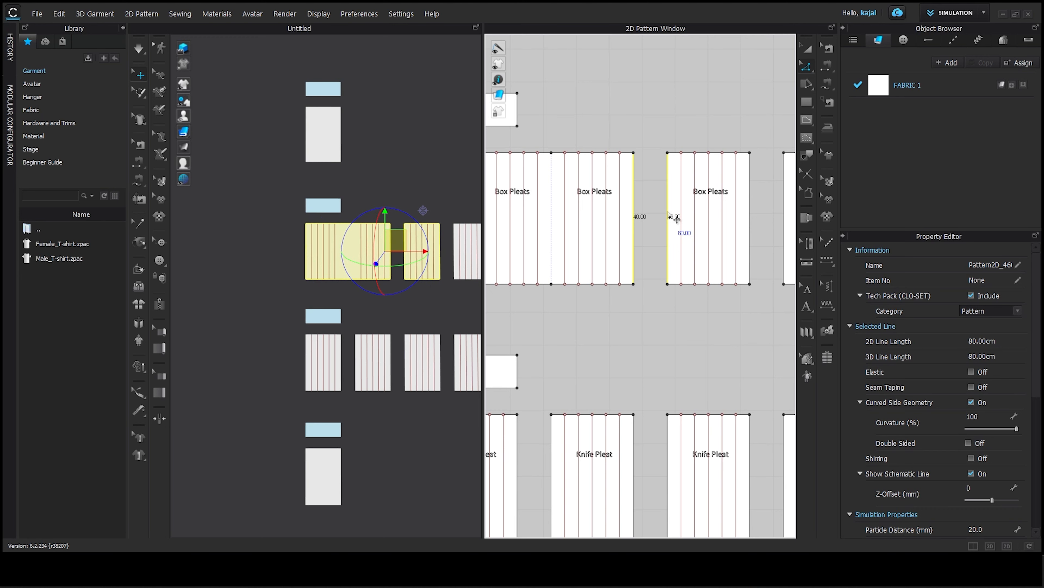
{"action": "right_click", "coordinate": [668, 215]}
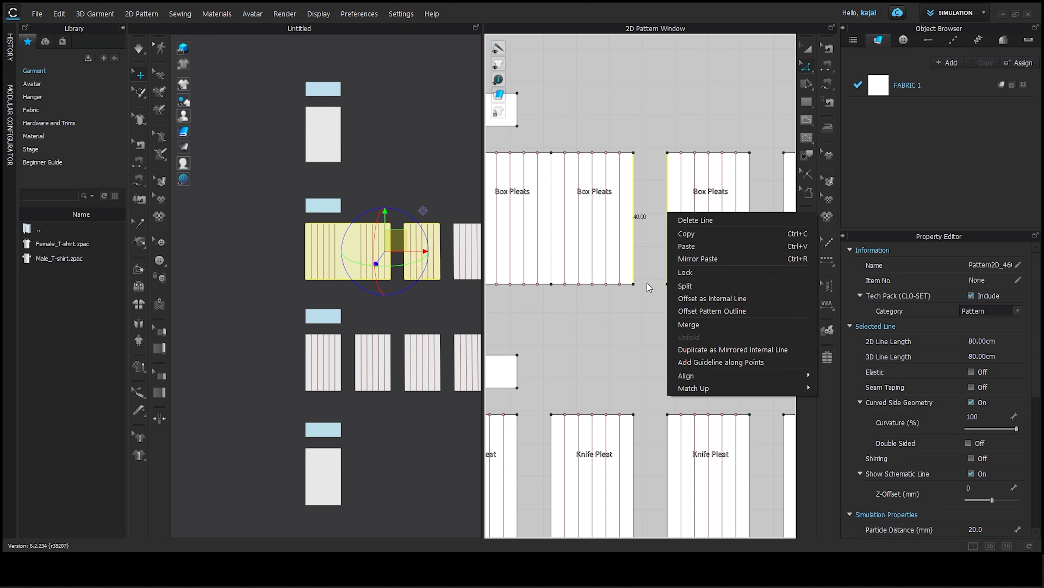
{"action": "left_click", "coordinate": [709, 325]}
{"action": "scroll", "coordinate": [637, 209], "scroll_direction": "up", "scroll_amount": 2}
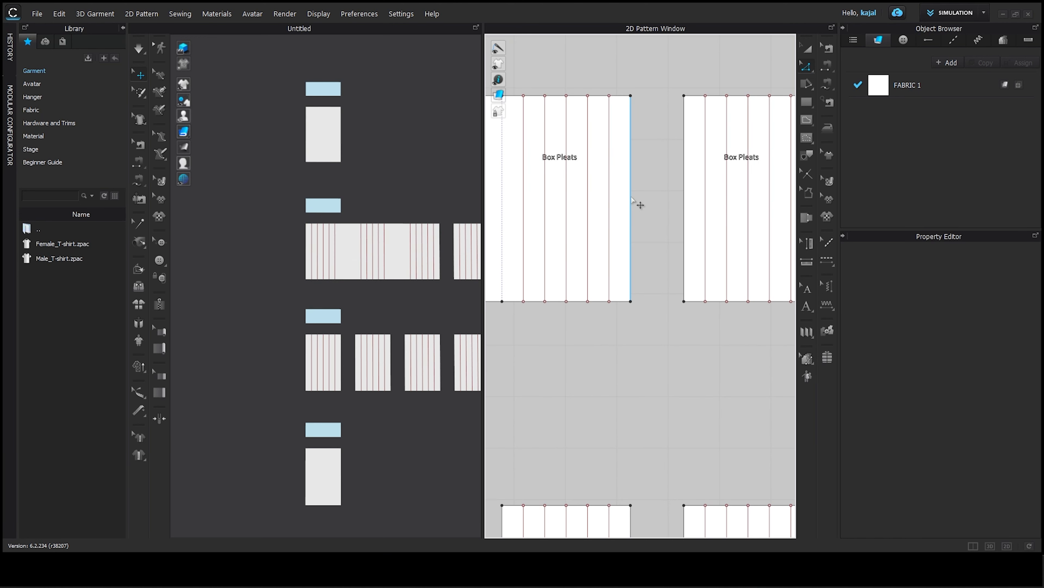
Step: Merge the fourth tall Box Pleats rectangle onto the joined piece along their facing side edges
{"action": "left_click", "coordinate": [631, 200]}
{"action": "left_click", "coordinate": [684, 192], "text": "shift"}
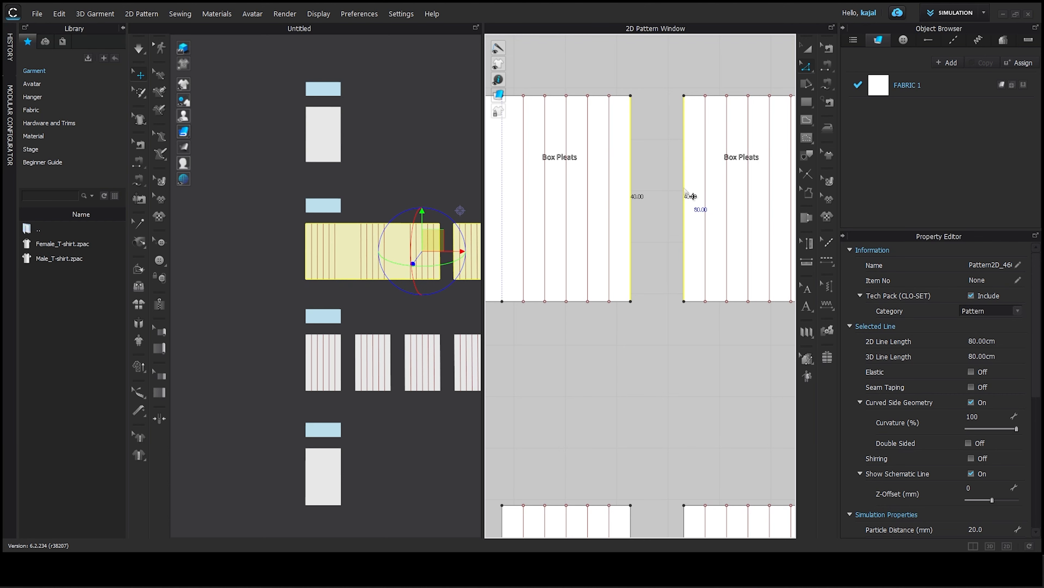
{"action": "right_click", "coordinate": [691, 197]}
{"action": "left_click", "coordinate": [707, 299]}
{"action": "scroll", "coordinate": [675, 259], "scroll_direction": "down", "scroll_amount": 3}
{"action": "left_click", "coordinate": [604, 401]}
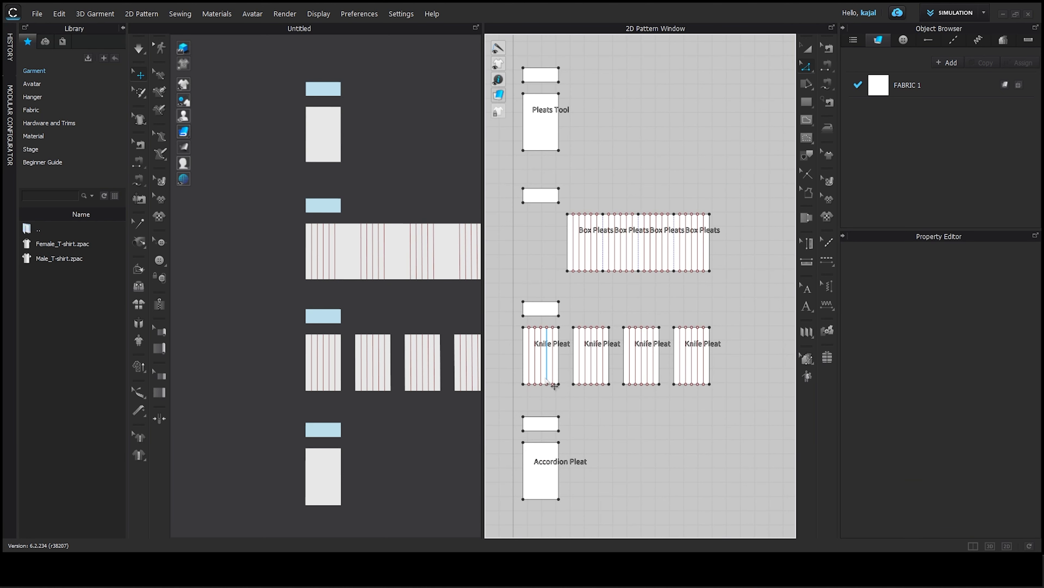
Step: Merge the first and second tall Knife Pleat rectangles along their facing side edges
{"action": "scroll", "coordinate": [563, 361], "scroll_direction": "up", "scroll_amount": 3}
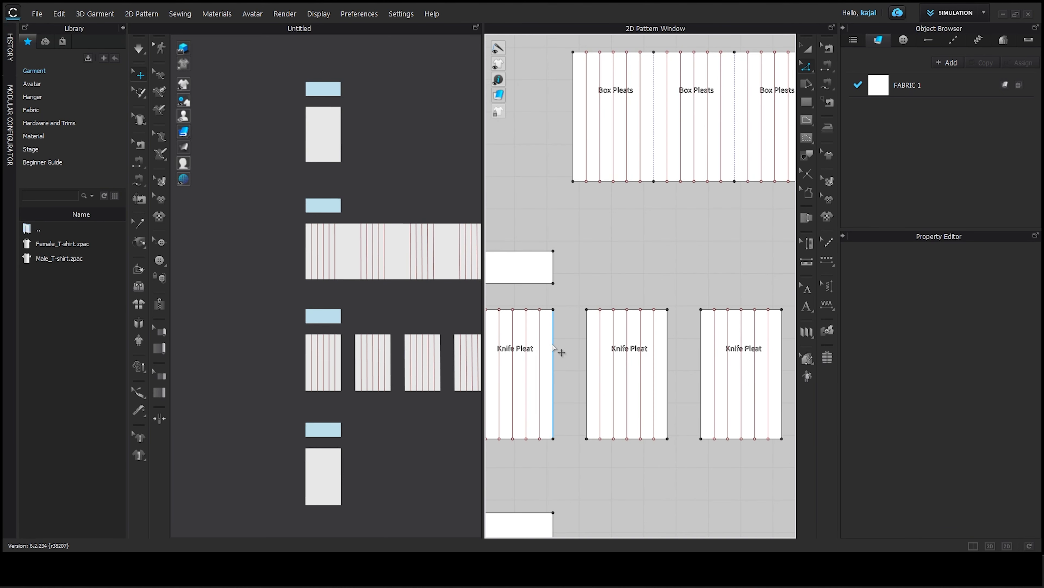
{"action": "left_click", "coordinate": [553, 348]}
{"action": "left_click", "coordinate": [587, 349], "text": "shift"}
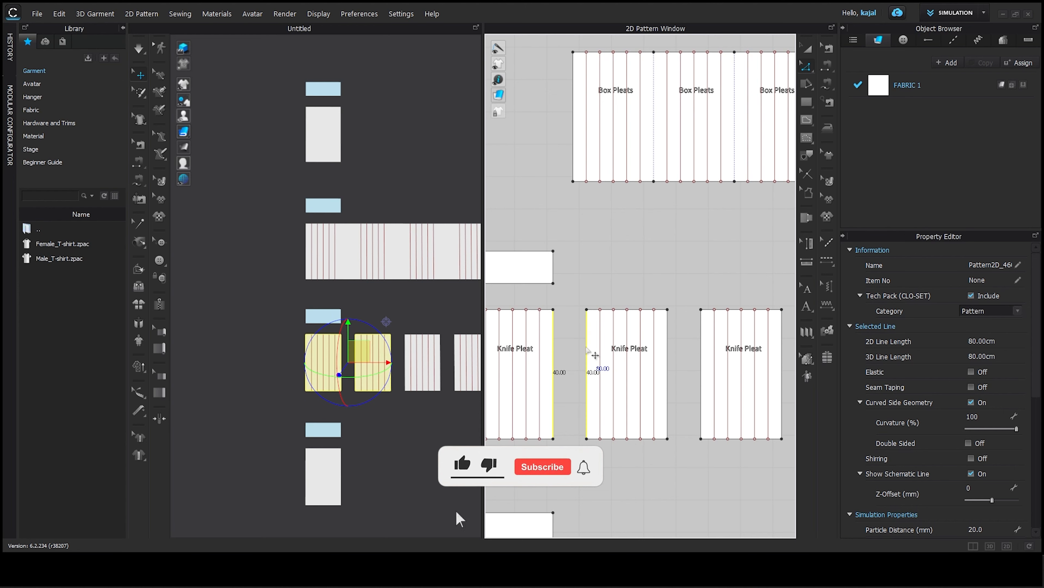
{"action": "right_click", "coordinate": [587, 346]}
{"action": "left_click", "coordinate": [641, 459]}
{"action": "middle_click_drag", "start_coordinate": [672, 399], "coordinate": [648, 386]}
Step: Merge the third tall Knife Pleat rectangle onto the joined piece along their facing side edges
{"action": "left_click", "coordinate": [643, 381]}
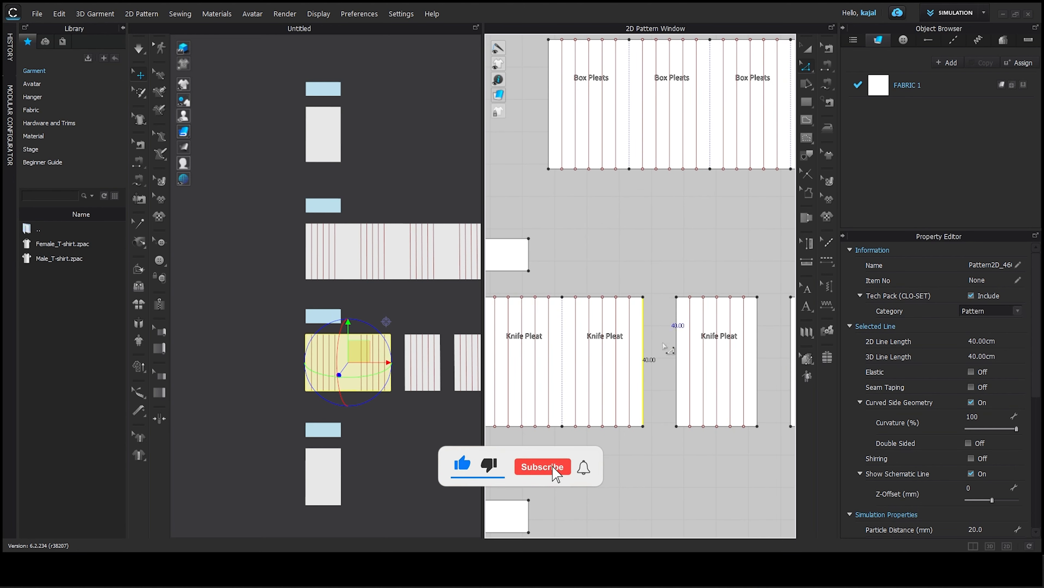
{"action": "left_click", "coordinate": [677, 337], "text": "shift"}
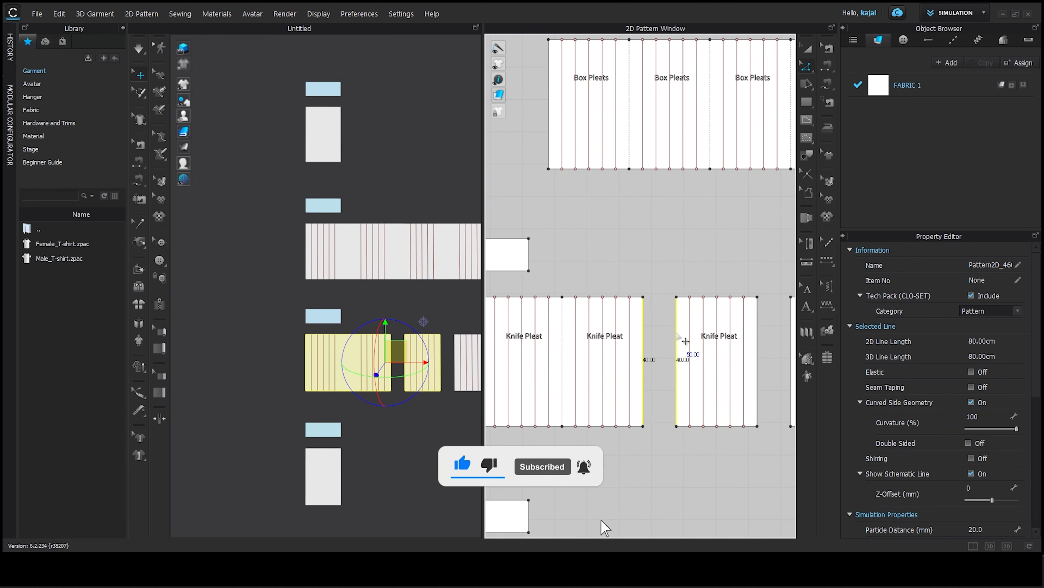
{"action": "right_click", "coordinate": [676, 332]}
{"action": "left_click", "coordinate": [728, 444]}
{"action": "left_click", "coordinate": [729, 475]}
Step: Merge the fourth tall Knife Pleat rectangle onto the joined piece along their facing side edges
{"action": "left_click", "coordinate": [635, 347]}
{"action": "left_click", "coordinate": [691, 339], "text": "shift"}
{"action": "right_click", "coordinate": [692, 339]}
{"action": "left_click", "coordinate": [722, 451]}
{"action": "left_click", "coordinate": [675, 291]}
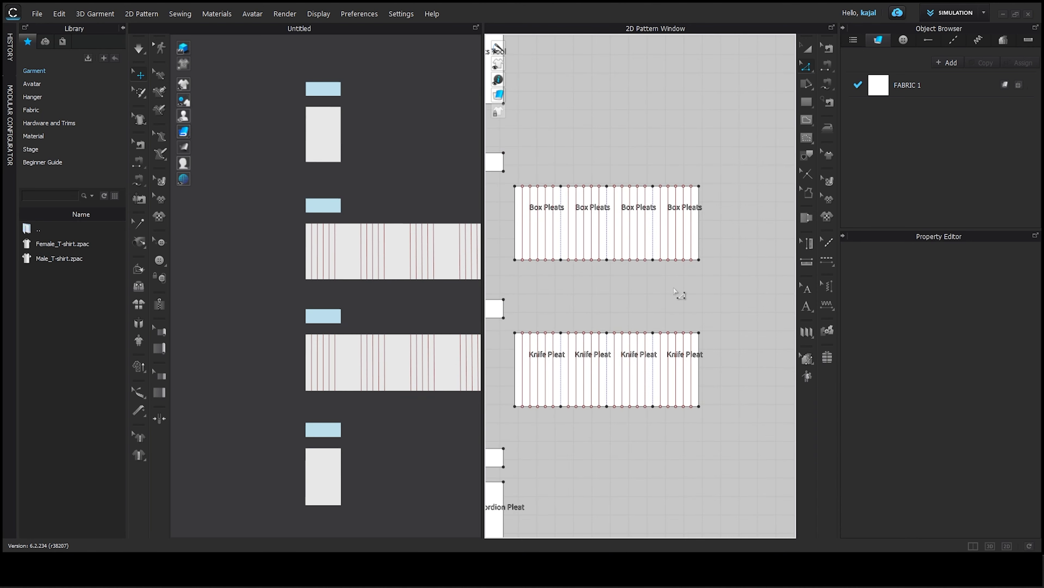
Step: Draw a 40 cm vertical Internal Polygon/Line over the first merge line of the wide Box Pleats piece
{"action": "scroll", "coordinate": [535, 148], "scroll_direction": "up", "scroll_amount": 5}
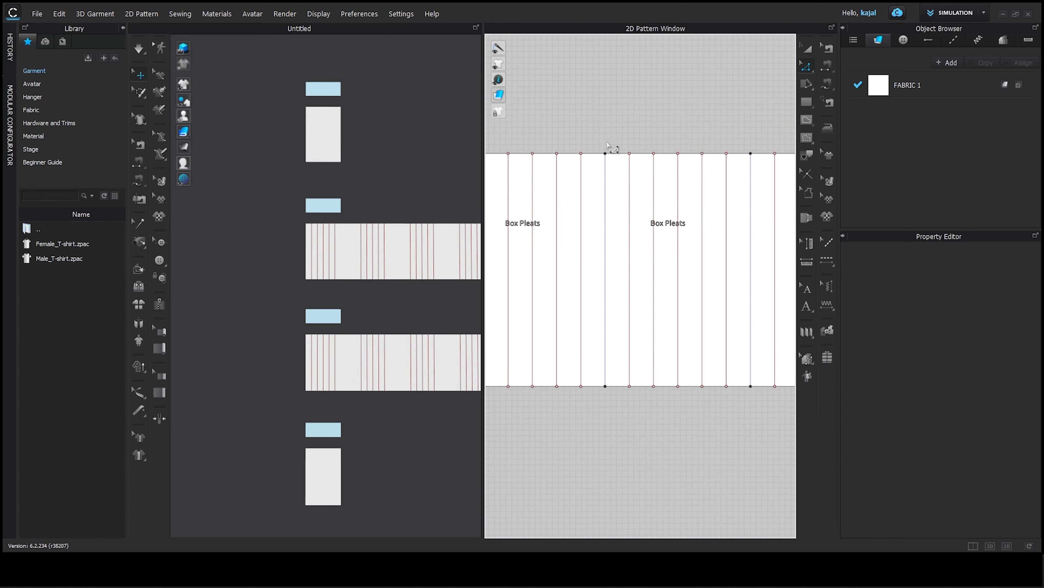
{"action": "scroll", "coordinate": [622, 385], "scroll_direction": "up", "scroll_amount": 2}
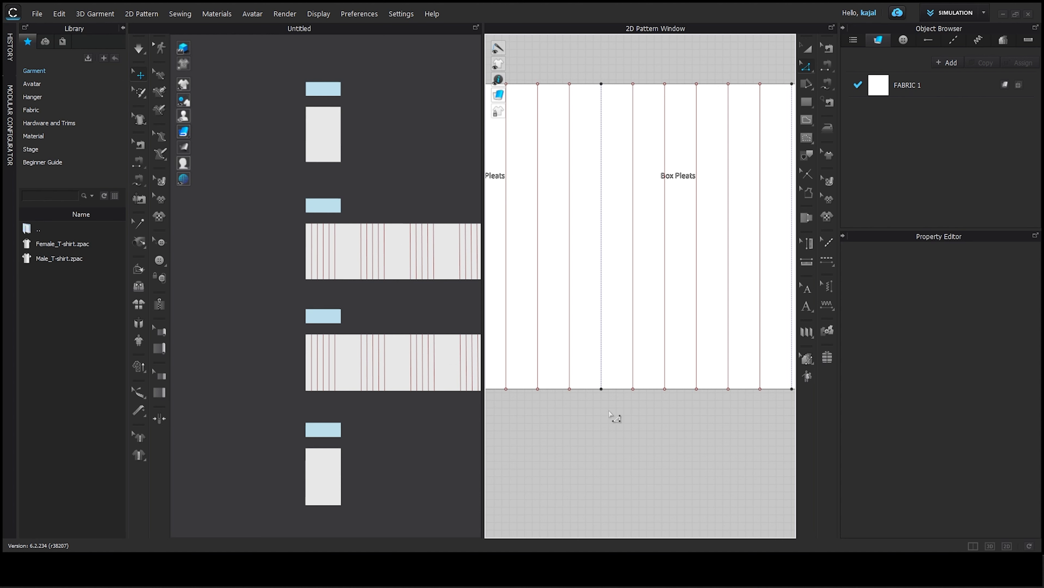
{"action": "left_click", "coordinate": [807, 120]}
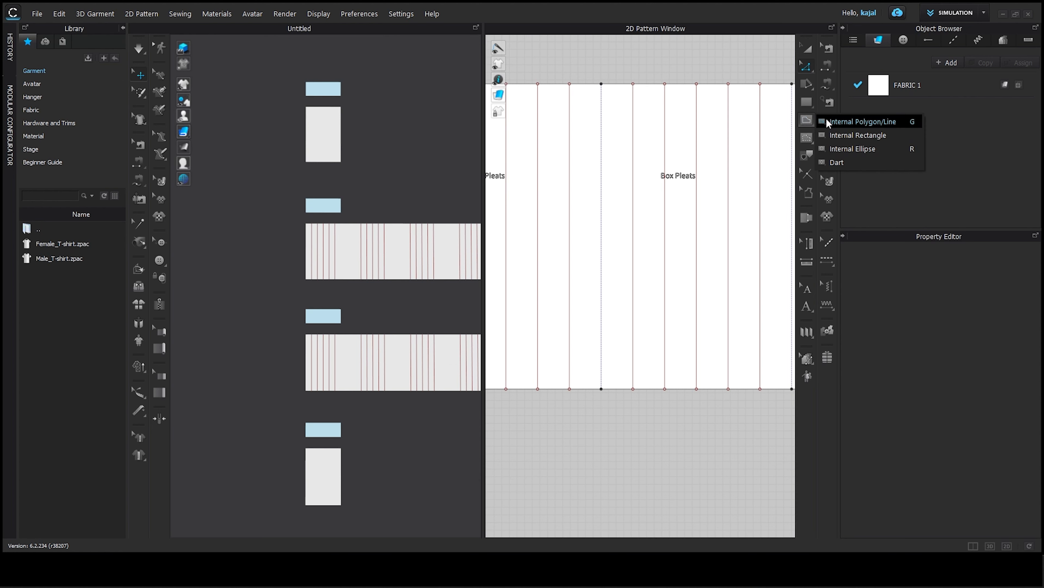
{"action": "left_click", "coordinate": [839, 122]}
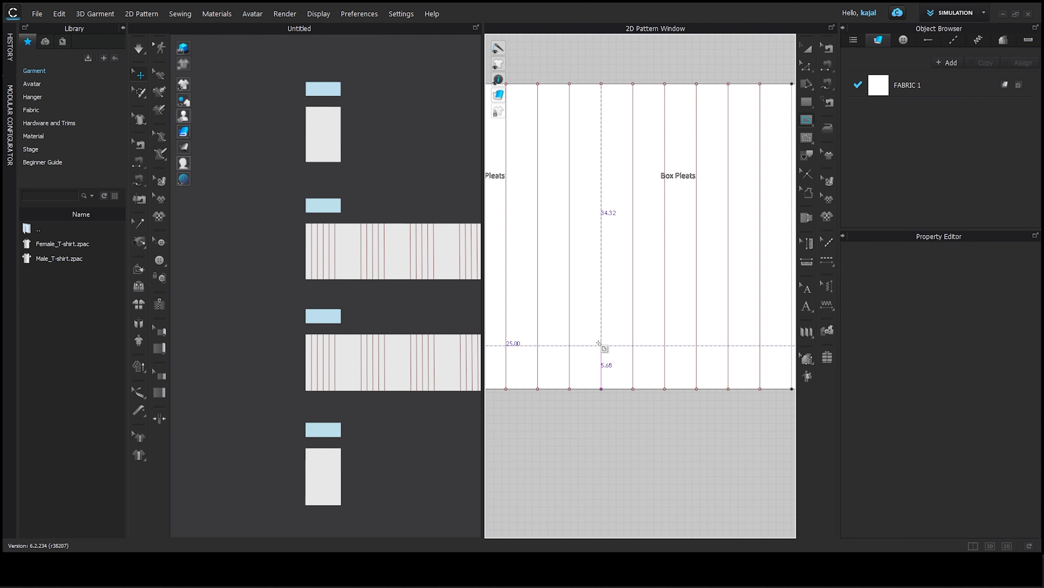
{"action": "left_click", "coordinate": [602, 388]}
{"action": "scroll", "coordinate": [604, 346], "scroll_direction": "down", "scroll_amount": 5}
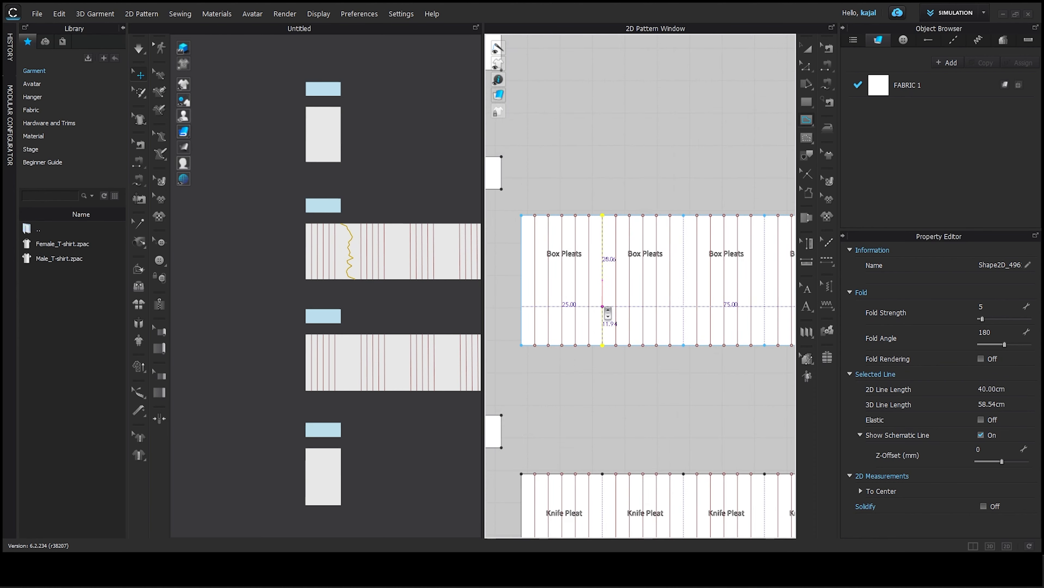
{"action": "scroll", "coordinate": [633, 354], "scroll_direction": "down", "scroll_amount": 2}
Step: Trace the second merge line of the wide Box Pleats piece as Internal Lines/Shapes
{"action": "left_click", "coordinate": [807, 49]}
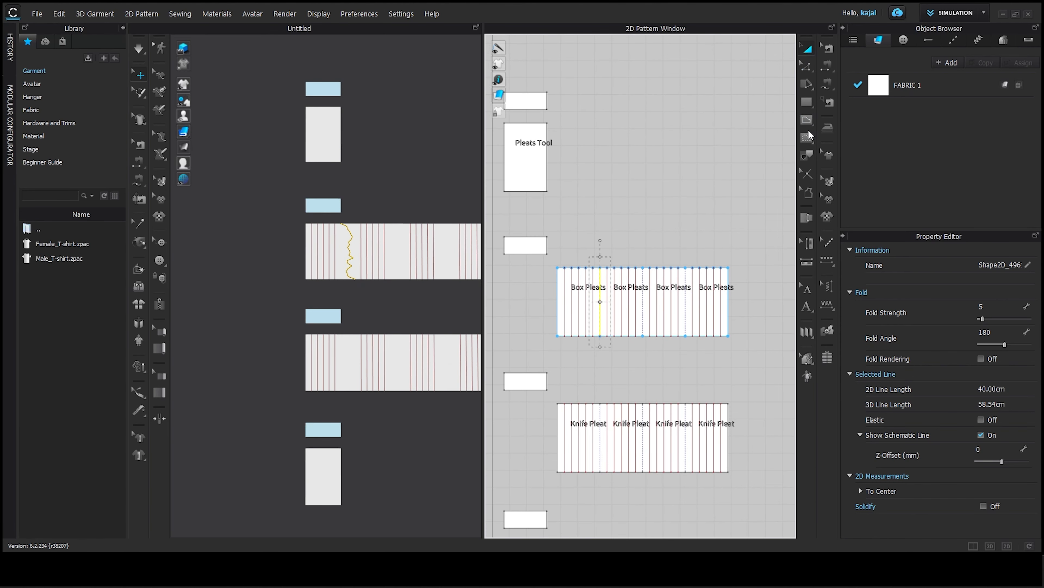
{"action": "left_click", "coordinate": [805, 155]}
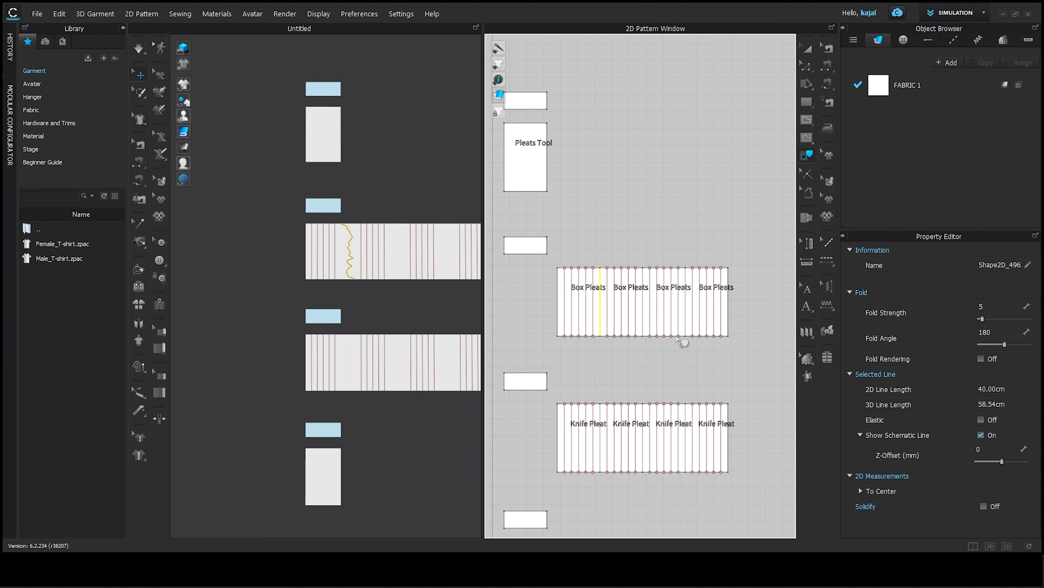
{"action": "scroll", "coordinate": [617, 331], "scroll_direction": "up", "scroll_amount": 4}
{"action": "scroll", "coordinate": [635, 331], "scroll_direction": "up", "scroll_amount": 2}
{"action": "scroll", "coordinate": [592, 226], "scroll_direction": "up", "scroll_amount": 3}
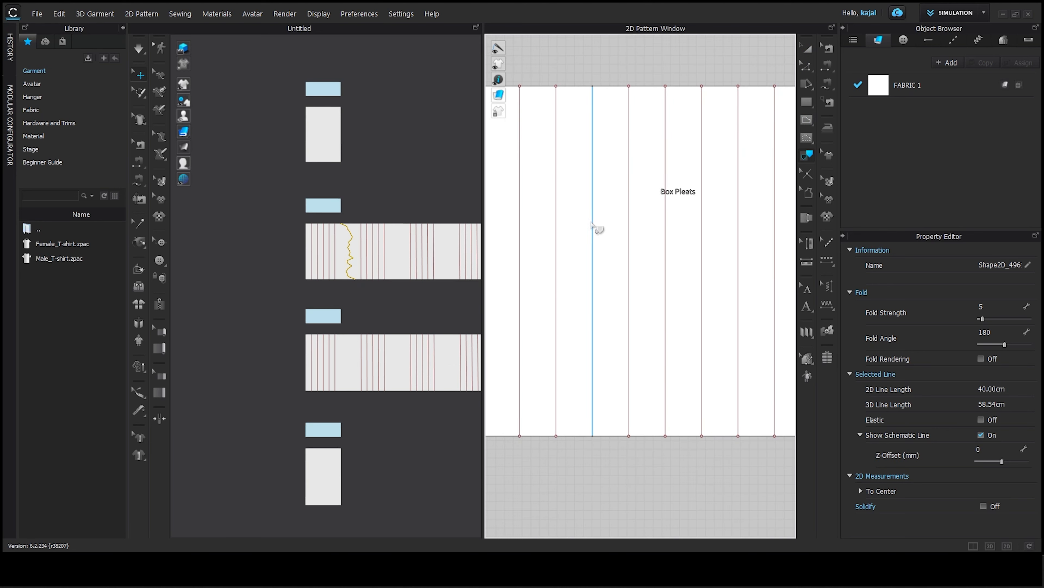
{"action": "left_click", "coordinate": [593, 214]}
{"action": "right_click", "coordinate": [593, 213]}
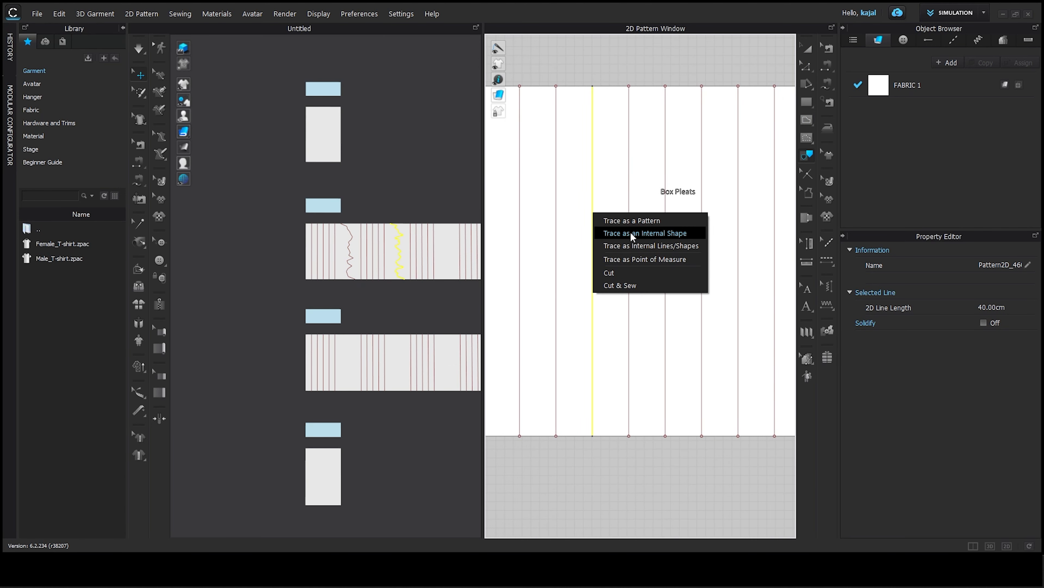
{"action": "left_click", "coordinate": [654, 246]}
{"action": "scroll", "coordinate": [601, 280], "scroll_direction": "down", "scroll_amount": 3}
{"action": "left_click", "coordinate": [613, 108]}
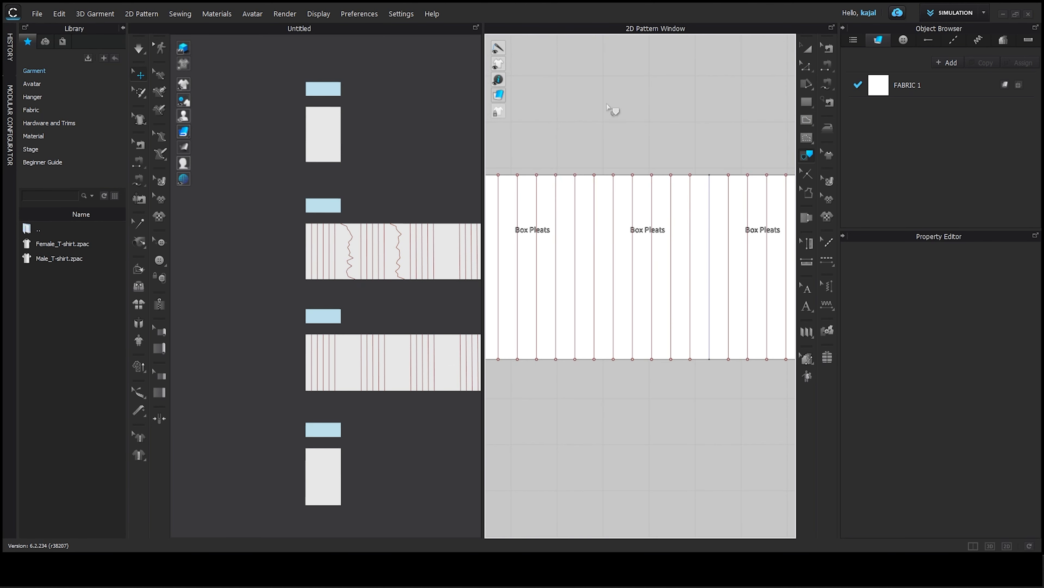
Step: Trace the third merge line of the wide Box Pleats piece as an internal line
{"action": "scroll", "coordinate": [647, 204], "scroll_direction": "down", "scroll_amount": 3}
{"action": "scroll", "coordinate": [646, 204], "scroll_direction": "up", "scroll_amount": 3}
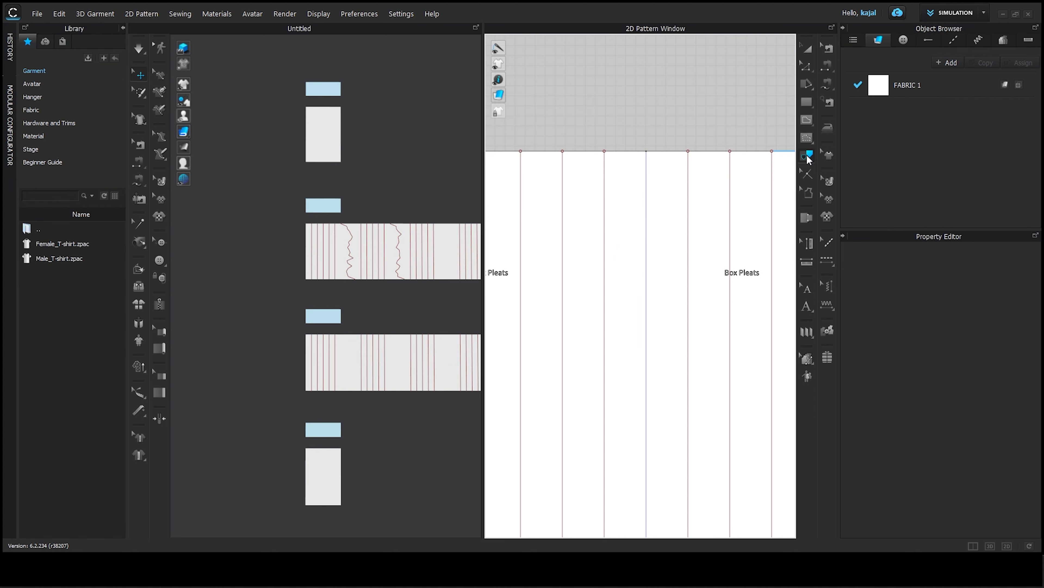
{"action": "left_click", "coordinate": [808, 158]}
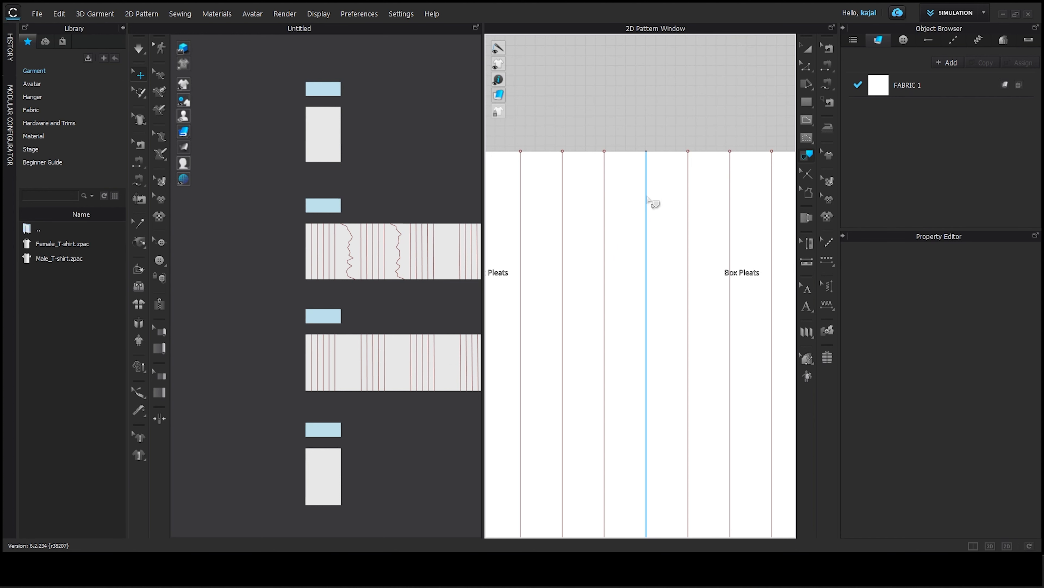
{"action": "left_click", "coordinate": [648, 200]}
{"action": "left_click", "coordinate": [649, 200]}
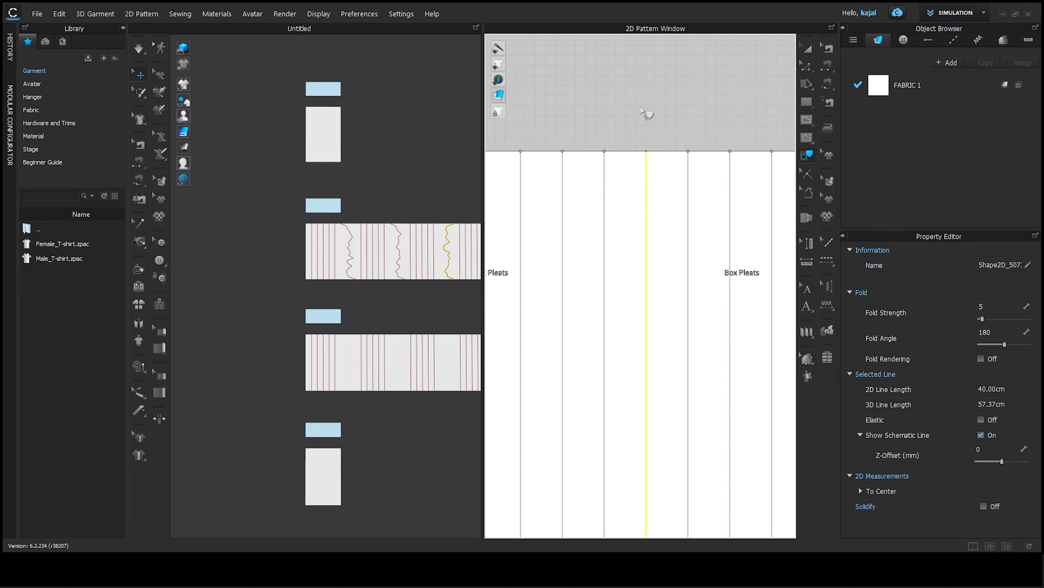
{"action": "left_click", "coordinate": [646, 112]}
Step: Trace all three merge lines of the wide Knife Pleat piece together as internal lines
{"action": "scroll", "coordinate": [646, 111], "scroll_direction": "down", "scroll_amount": 10}
{"action": "scroll", "coordinate": [694, 120], "scroll_direction": "up", "scroll_amount": 3}
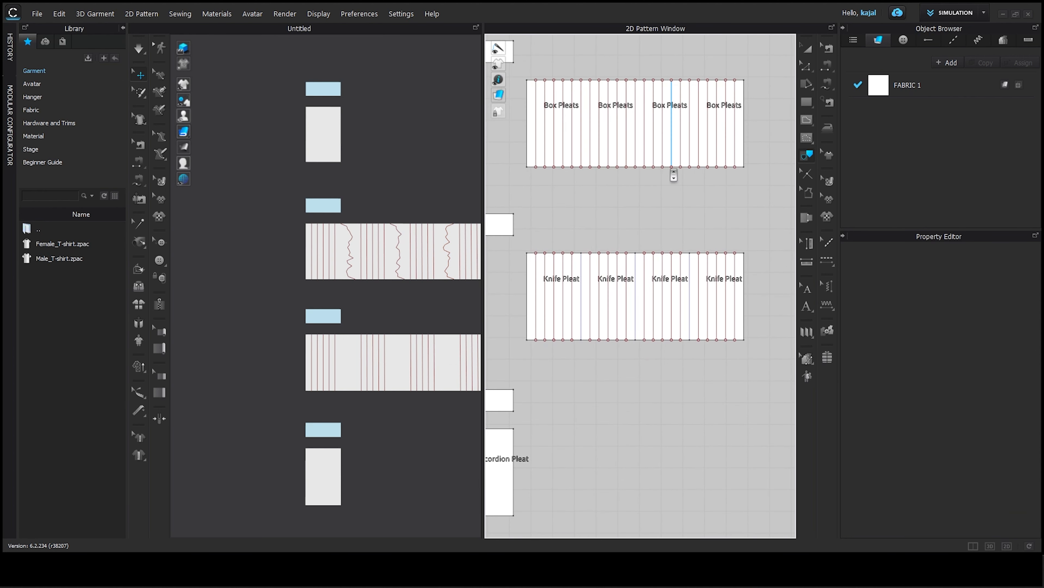
{"action": "scroll", "coordinate": [652, 249], "scroll_direction": "up", "scroll_amount": 2}
{"action": "scroll", "coordinate": [585, 367], "scroll_direction": "up", "scroll_amount": 2}
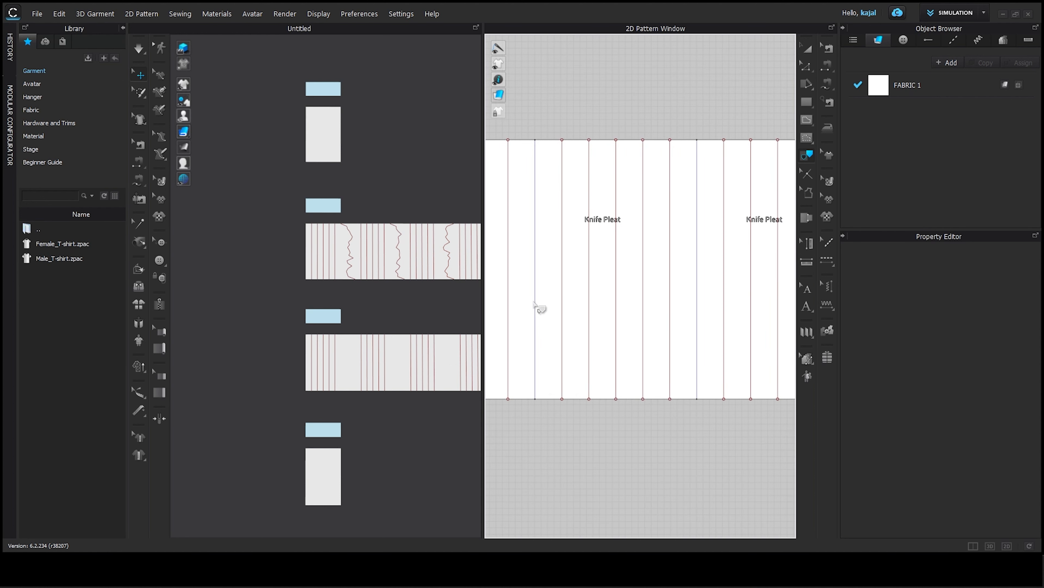
{"action": "left_click", "coordinate": [536, 293]}
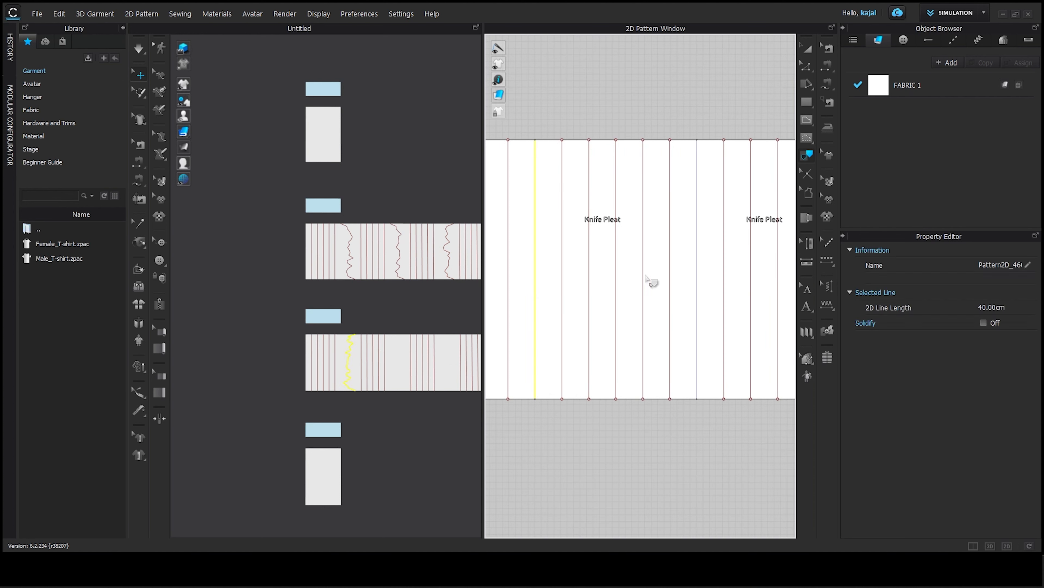
{"action": "left_click", "coordinate": [697, 299], "text": "shift"}
{"action": "scroll", "coordinate": [557, 293], "scroll_direction": "down", "scroll_amount": 2}
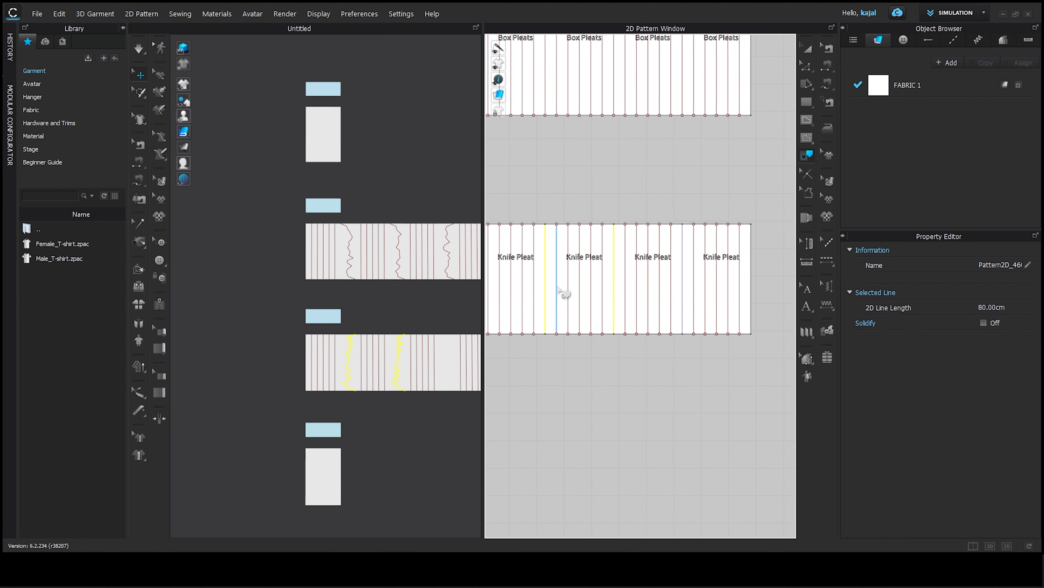
{"action": "left_click", "coordinate": [707, 275], "text": "shift"}
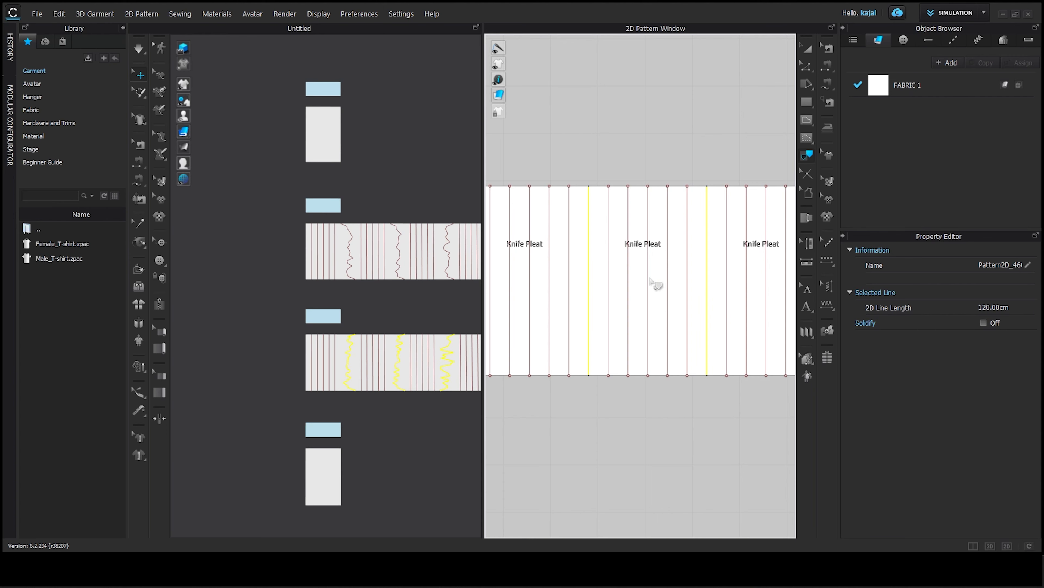
{"action": "scroll", "coordinate": [656, 283], "scroll_direction": "down", "scroll_amount": 3}
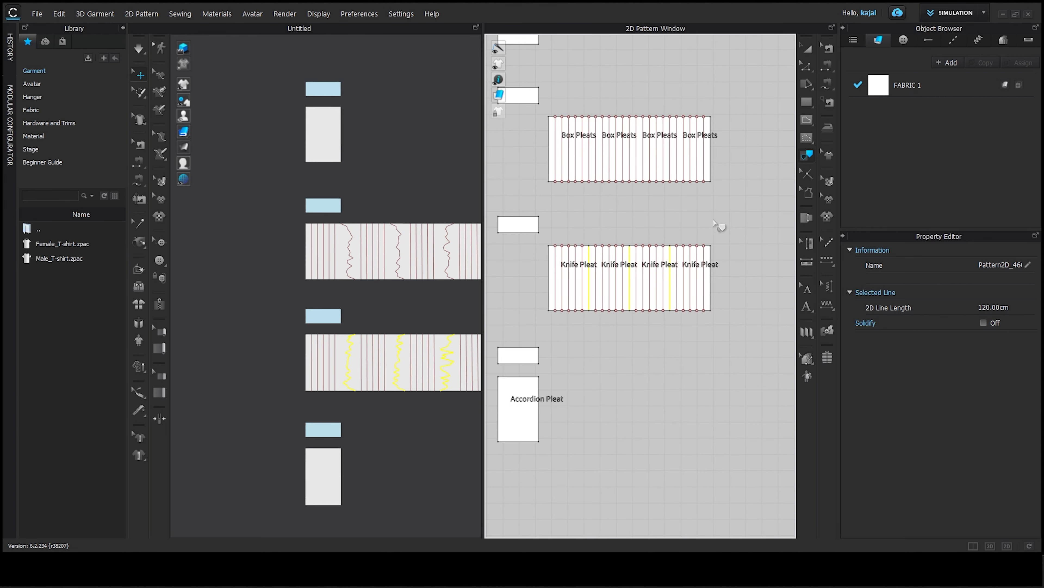
{"action": "key", "text": "Return"}
{"action": "left_click", "coordinate": [743, 294]}
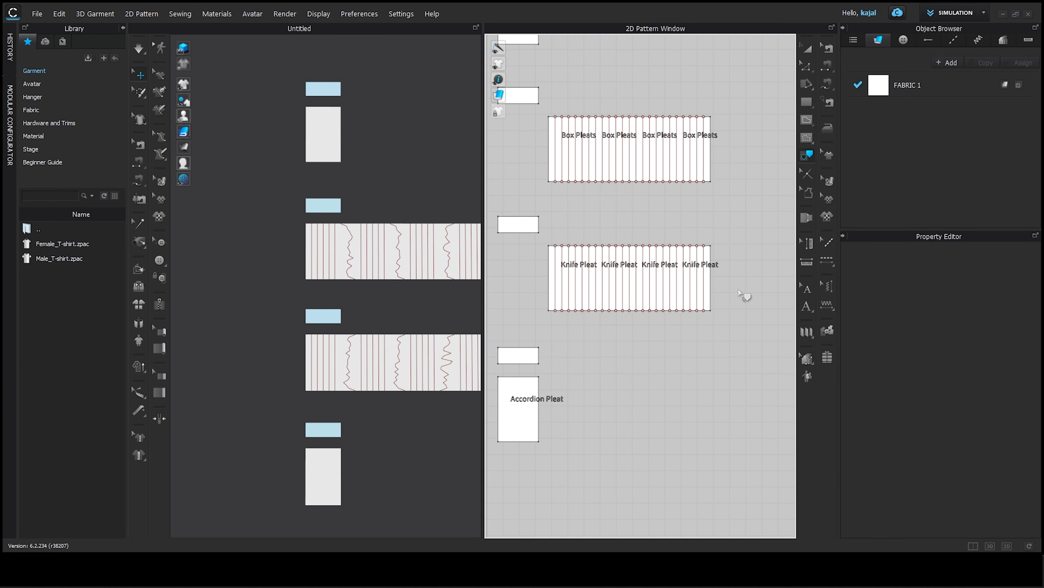
Step: Start Pleats Fold and draw its direction line across all fold lines of the wide Box Pleats piece, from left to right
{"action": "scroll", "coordinate": [762, 280], "scroll_direction": "up", "scroll_amount": 3}
{"action": "scroll", "coordinate": [699, 294], "scroll_direction": "down", "scroll_amount": 4}
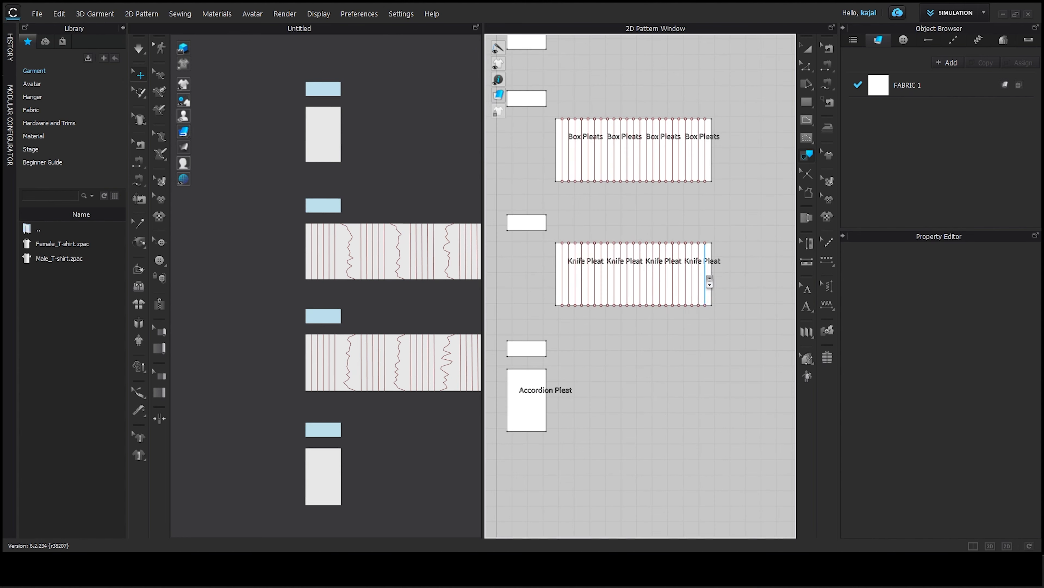
{"action": "middle_click_drag", "start_coordinate": [613, 237], "coordinate": [615, 265]}
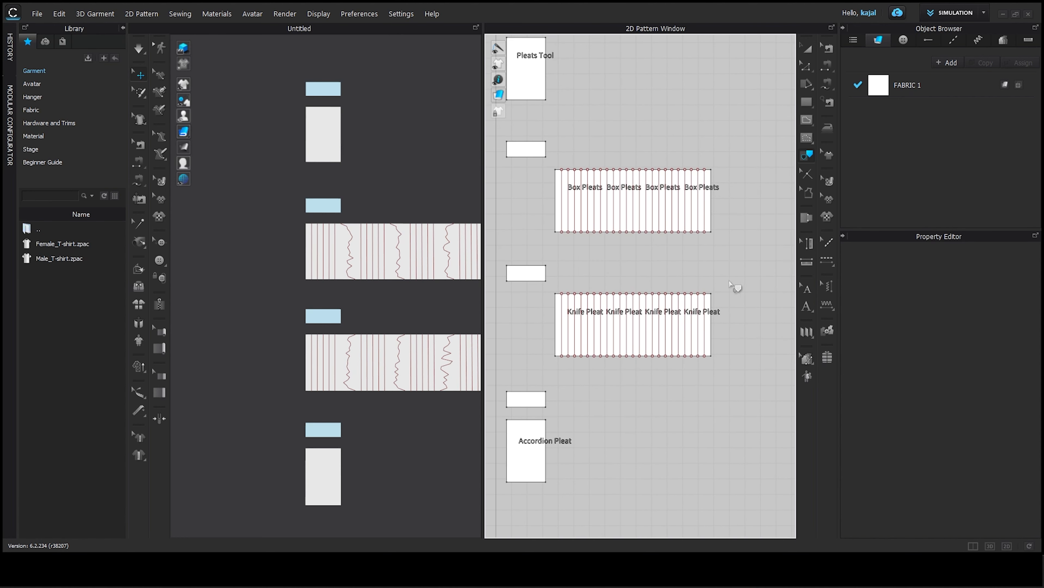
{"action": "left_click", "coordinate": [802, 335]}
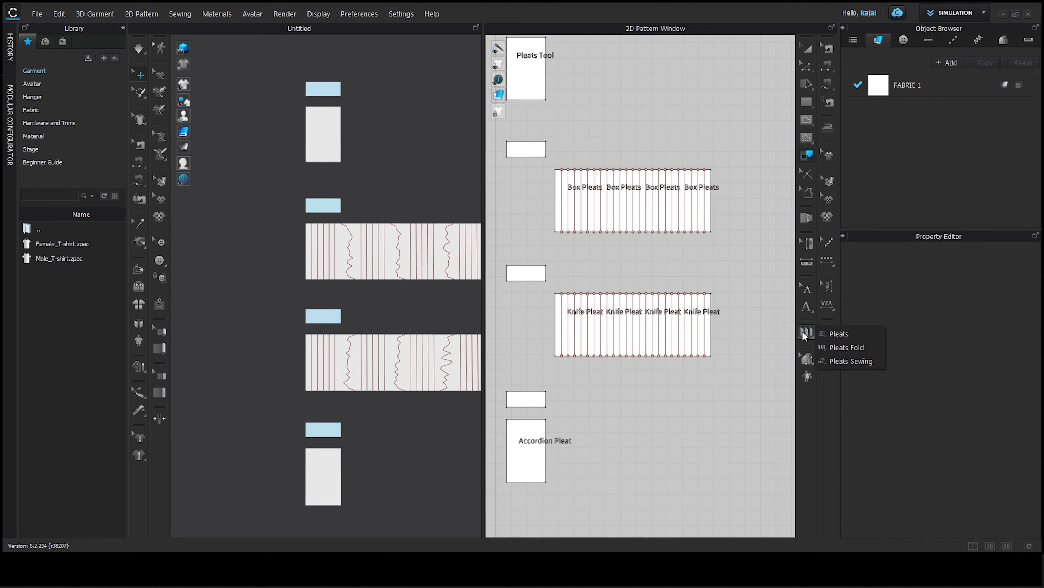
{"action": "left_click", "coordinate": [839, 336]}
{"action": "scroll", "coordinate": [746, 204], "scroll_direction": "up", "scroll_amount": 2}
{"action": "scroll", "coordinate": [518, 198], "scroll_direction": "up", "scroll_amount": 3}
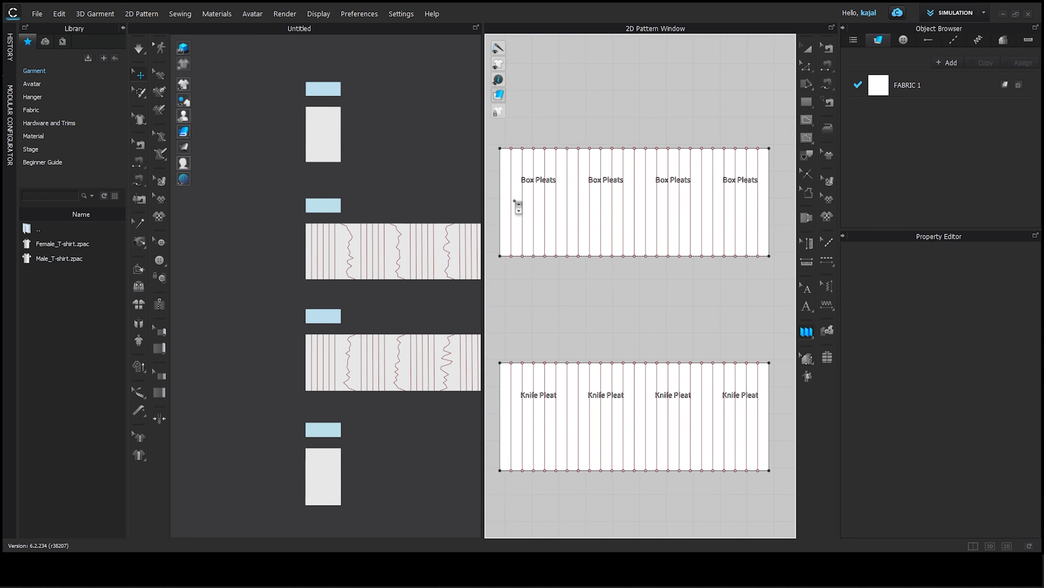
{"action": "scroll", "coordinate": [506, 199], "scroll_direction": "down", "scroll_amount": 1}
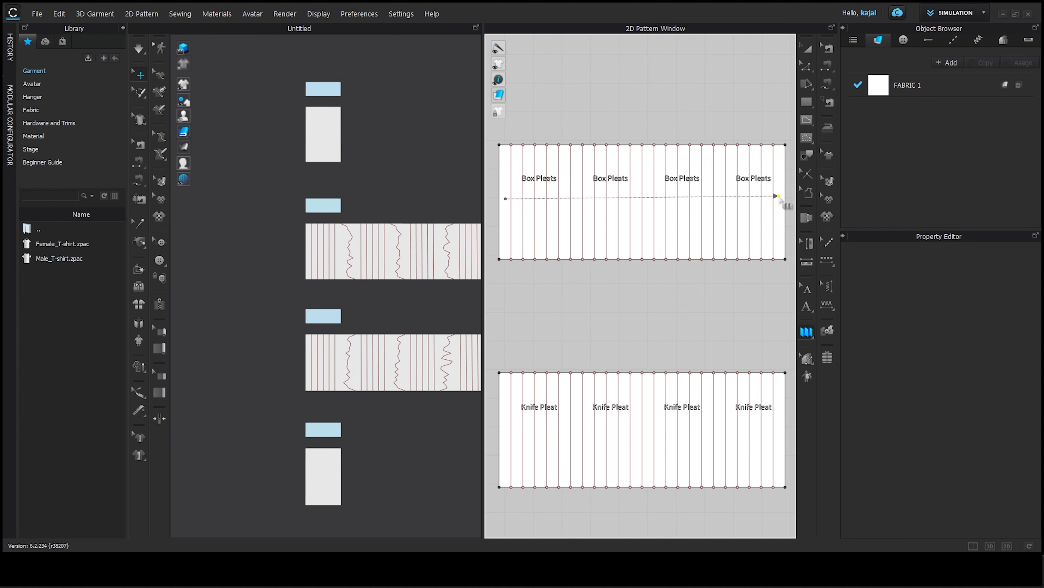
{"action": "left_click", "coordinate": [778, 196]}
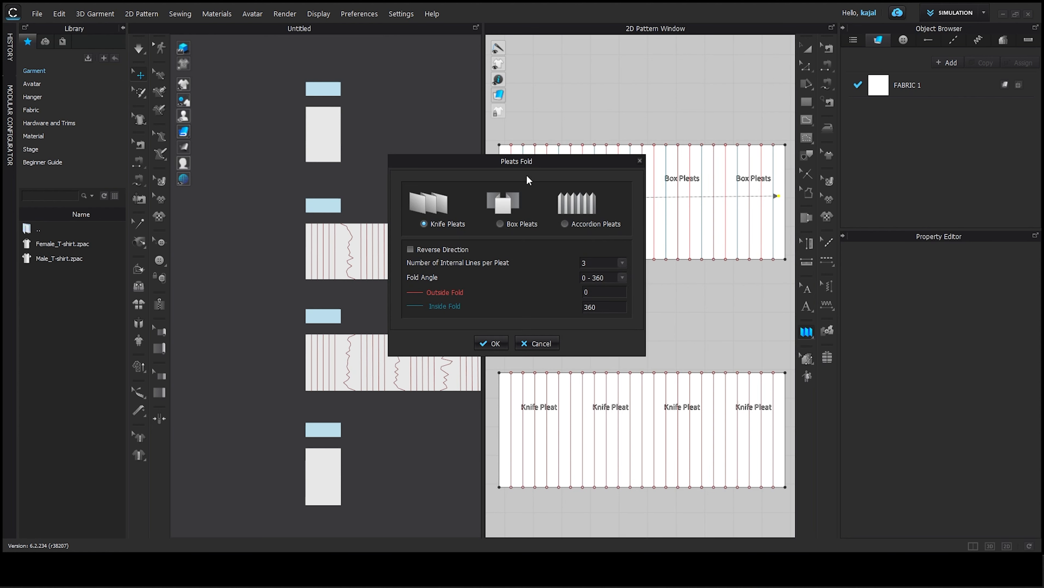
Step: Apply the Box Pleats fold type with 3 internal lines per pleat and a 0 - 360 fold angle
{"action": "left_click_drag", "start_coordinate": [494, 164], "coordinate": [402, 128]}
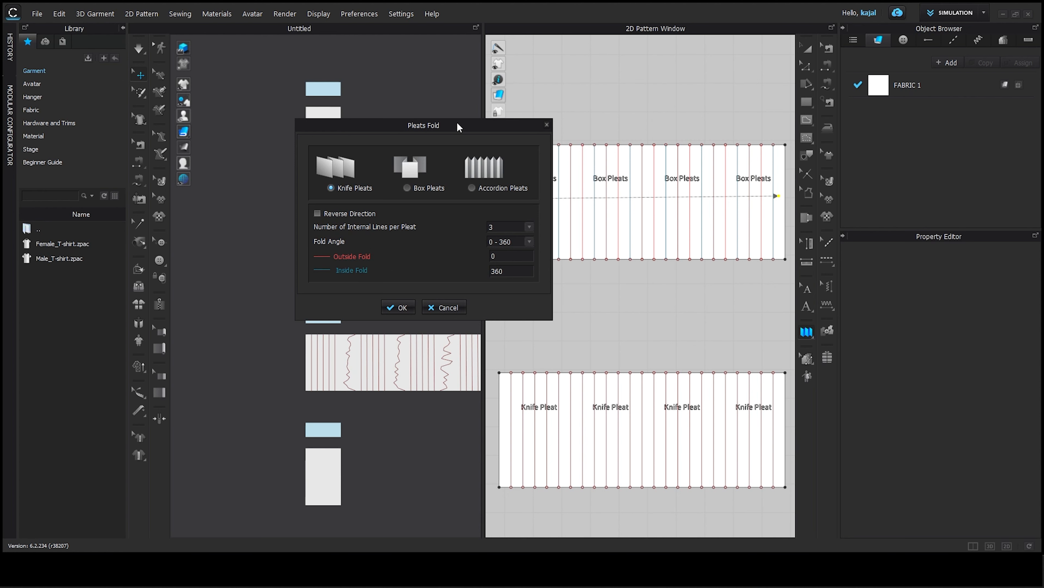
{"action": "left_click_drag", "start_coordinate": [457, 123], "coordinate": [413, 109]}
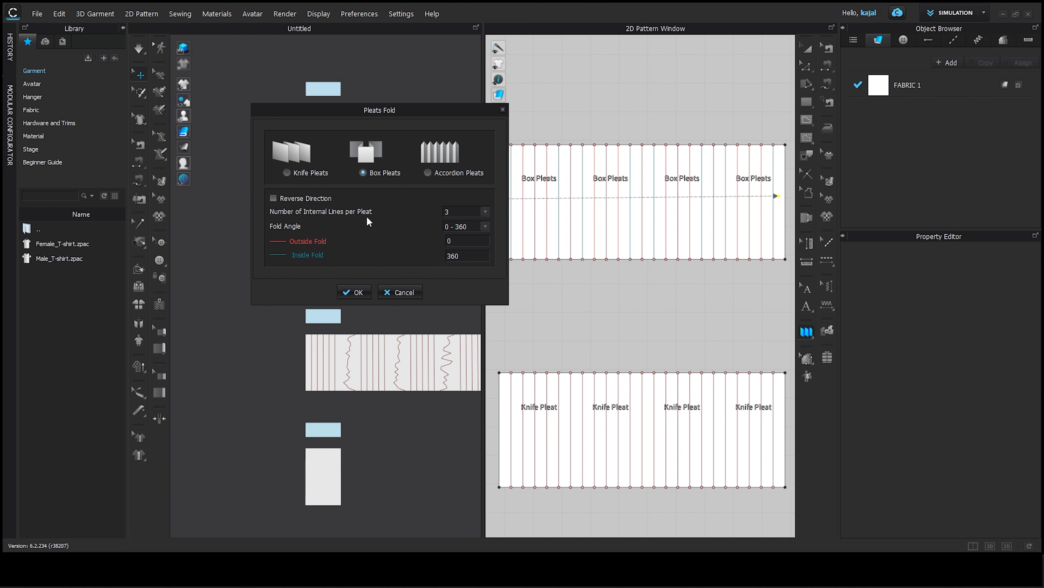
{"action": "left_click", "coordinate": [485, 210]}
{"action": "left_click", "coordinate": [458, 228]}
{"action": "left_click", "coordinate": [486, 226]}
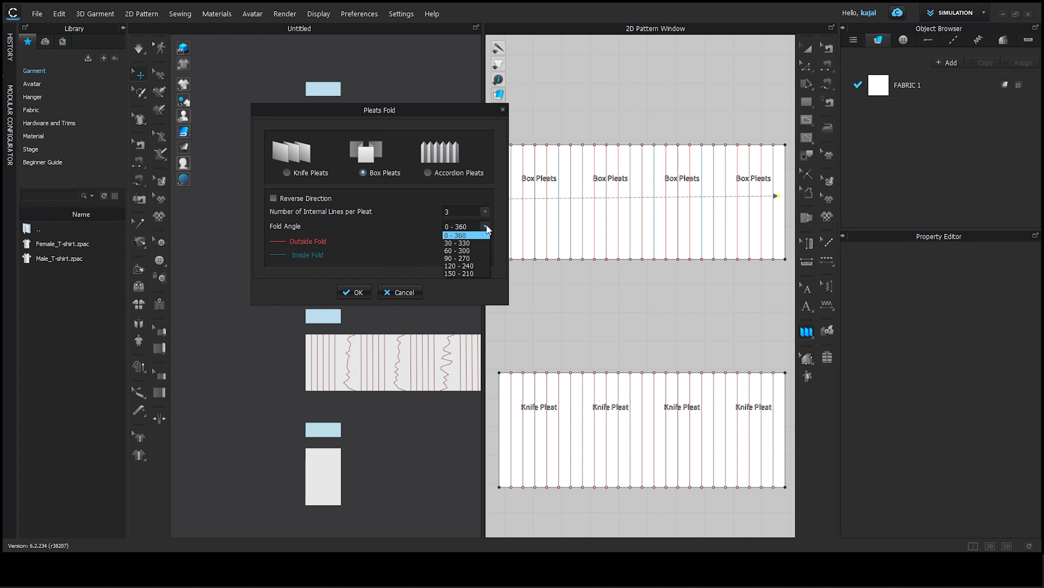
{"action": "left_click", "coordinate": [379, 240]}
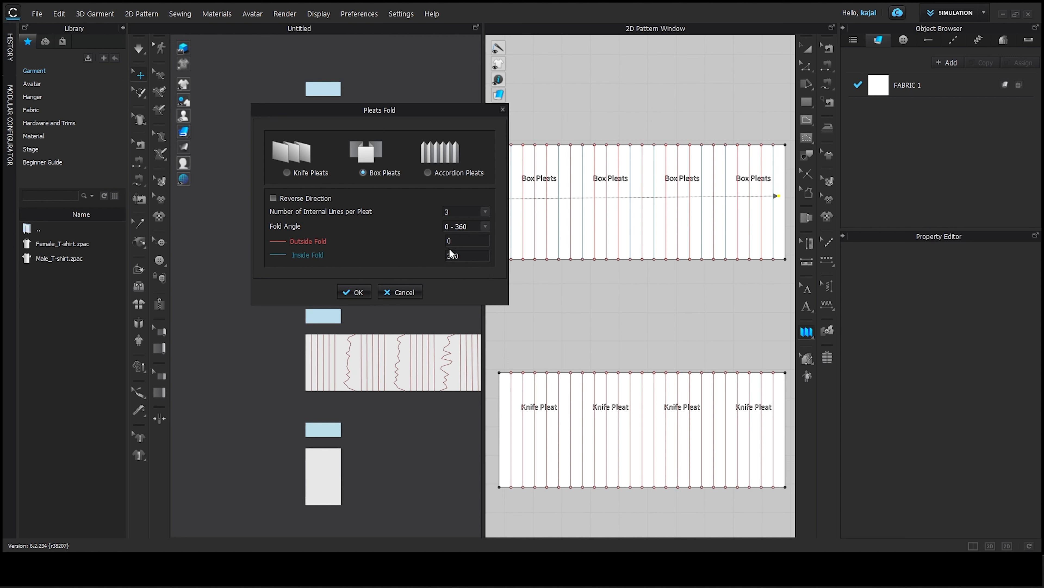
{"action": "left_click", "coordinate": [357, 292]}
{"action": "scroll", "coordinate": [596, 288], "scroll_direction": "down", "scroll_amount": 5}
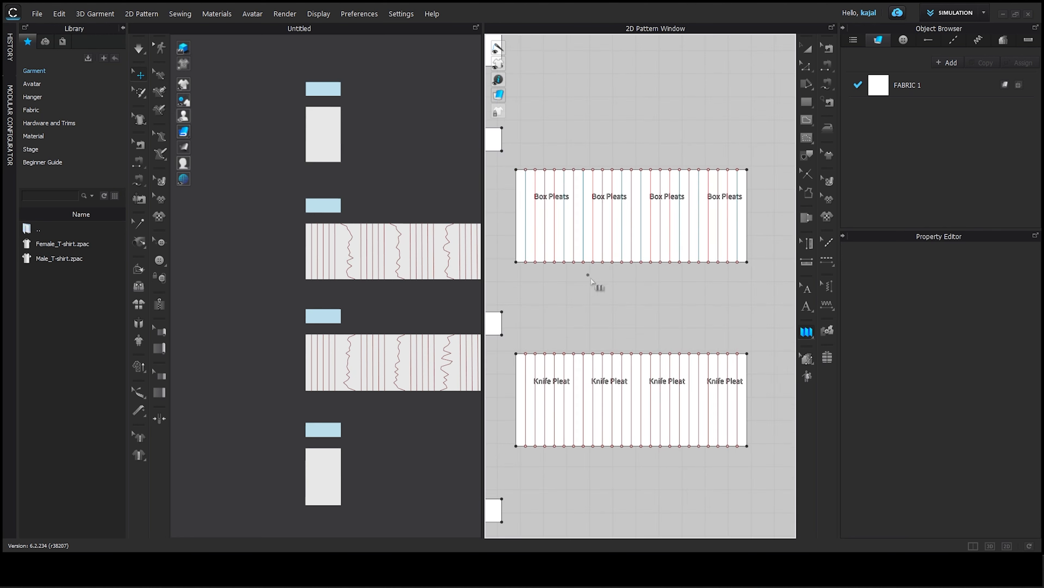
Step: Draw the Pleats Fold direction line across all fold lines of the wide Knife Pleat piece, from left to right
{"action": "scroll", "coordinate": [549, 331], "scroll_direction": "up", "scroll_amount": 2}
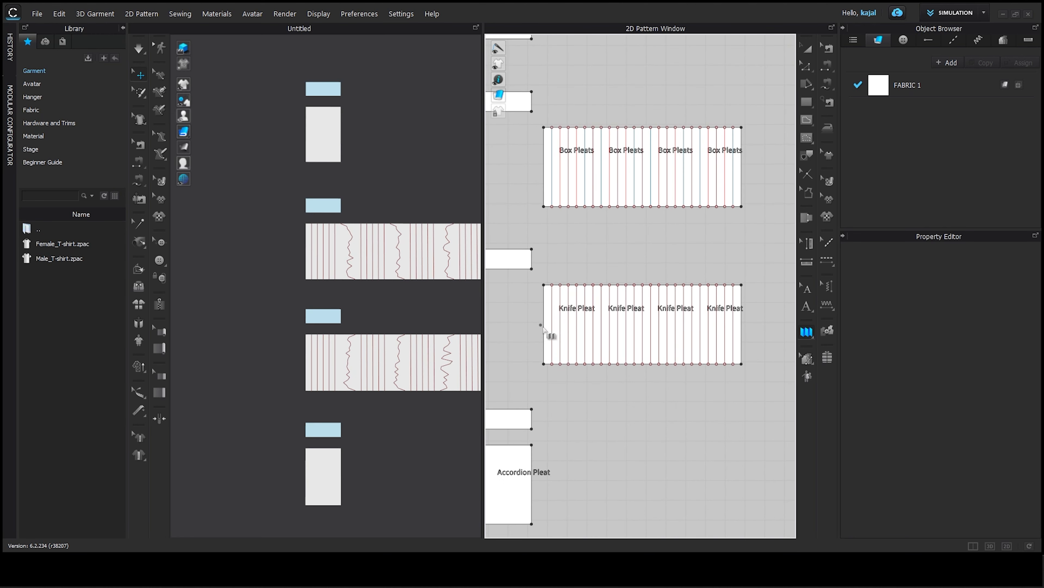
{"action": "scroll", "coordinate": [539, 327], "scroll_direction": "up", "scroll_amount": 2}
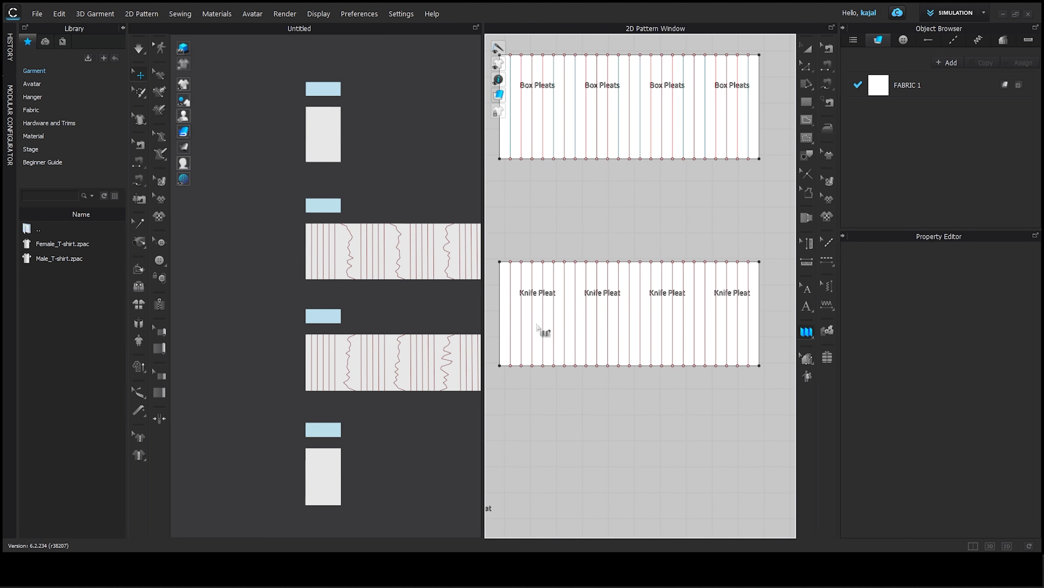
{"action": "left_click", "coordinate": [504, 312]}
{"action": "left_click", "coordinate": [755, 312]}
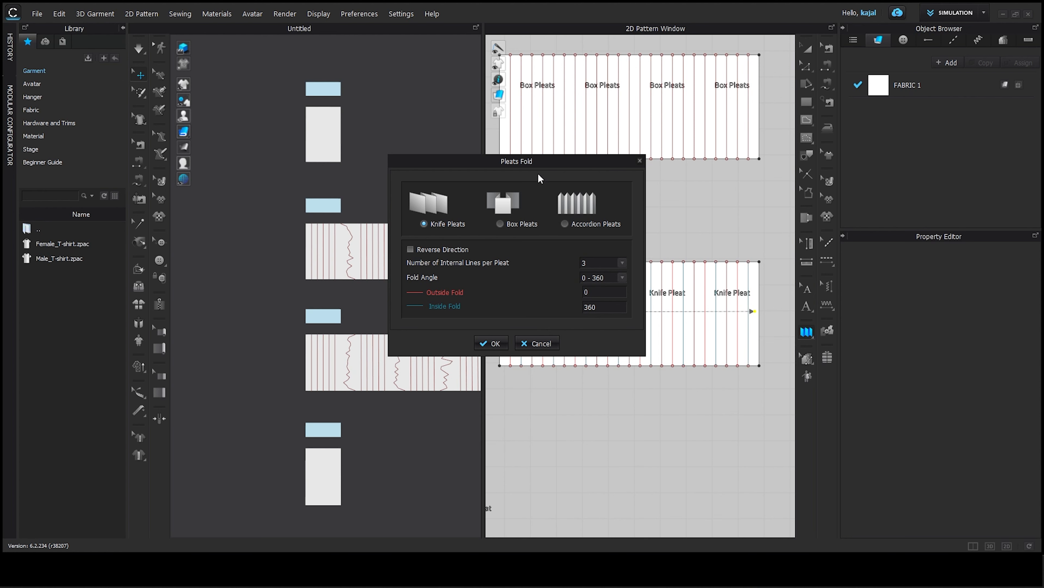
Step: Apply the Knife Pleats fold type with 3 internal lines per pleat and a 0 - 360 fold angle
{"action": "left_click_drag", "start_coordinate": [559, 160], "coordinate": [511, 139]}
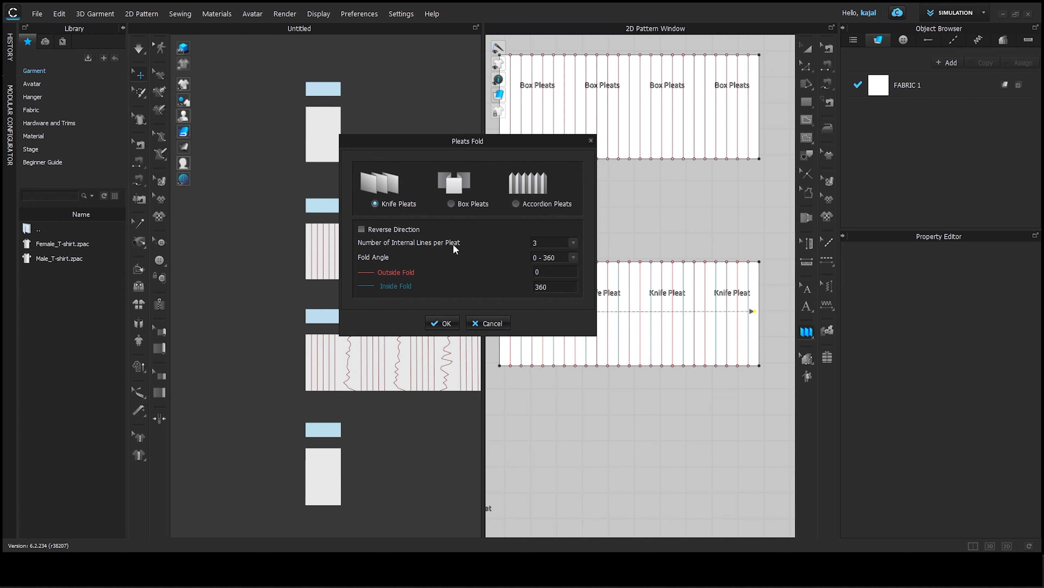
{"action": "left_click", "coordinate": [574, 258]}
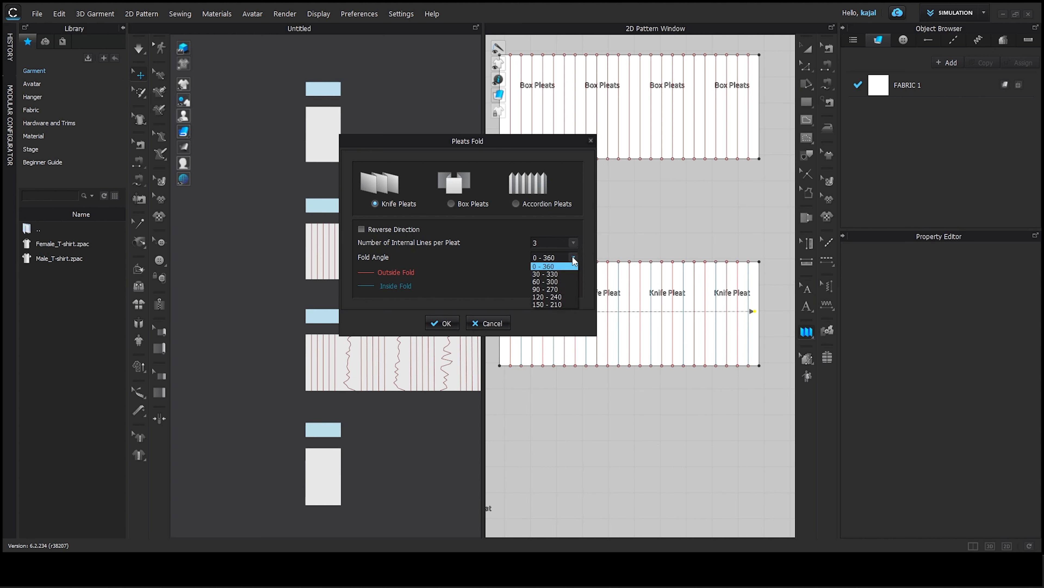
{"action": "left_click", "coordinate": [481, 259]}
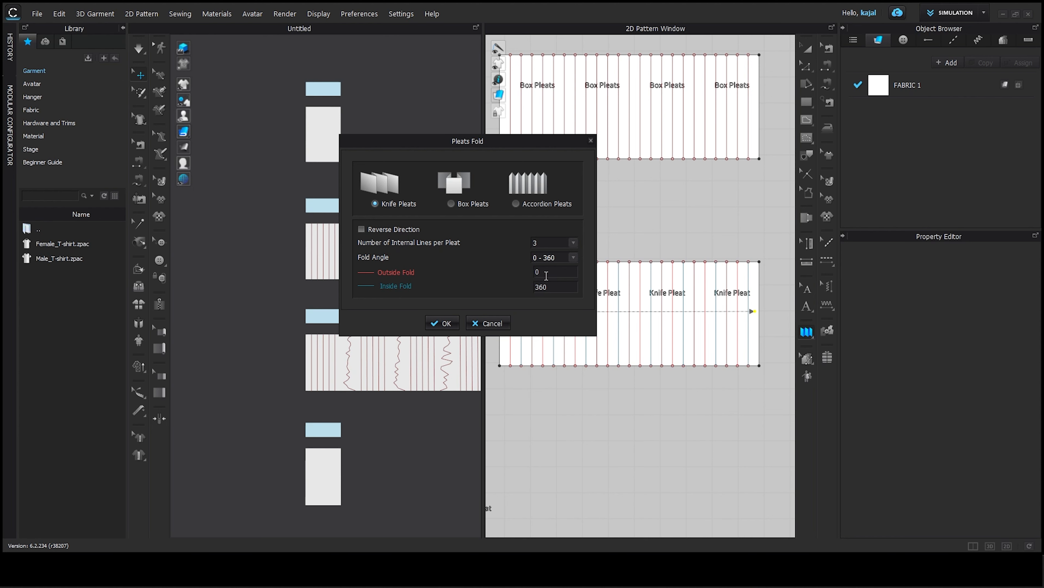
{"action": "left_click", "coordinate": [443, 325]}
{"action": "scroll", "coordinate": [629, 325], "scroll_direction": "down", "scroll_amount": 3}
{"action": "scroll", "coordinate": [629, 324], "scroll_direction": "up", "scroll_amount": 1}
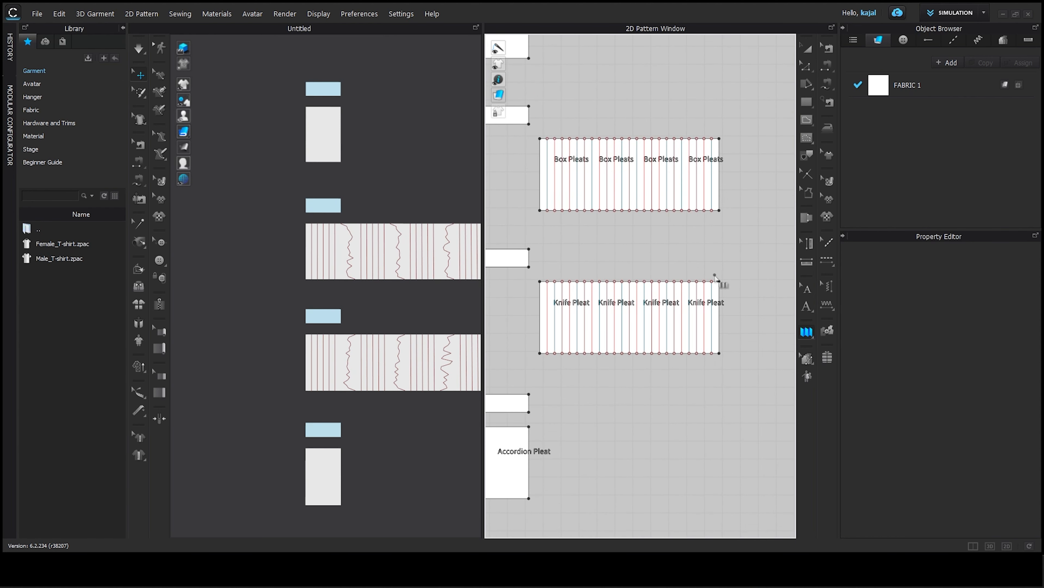
Step: Strengthen the wide Box Pleats and Knife Pleat pieces together, then clear the selection
{"action": "middle_click_drag", "start_coordinate": [716, 276], "coordinate": [724, 279]}
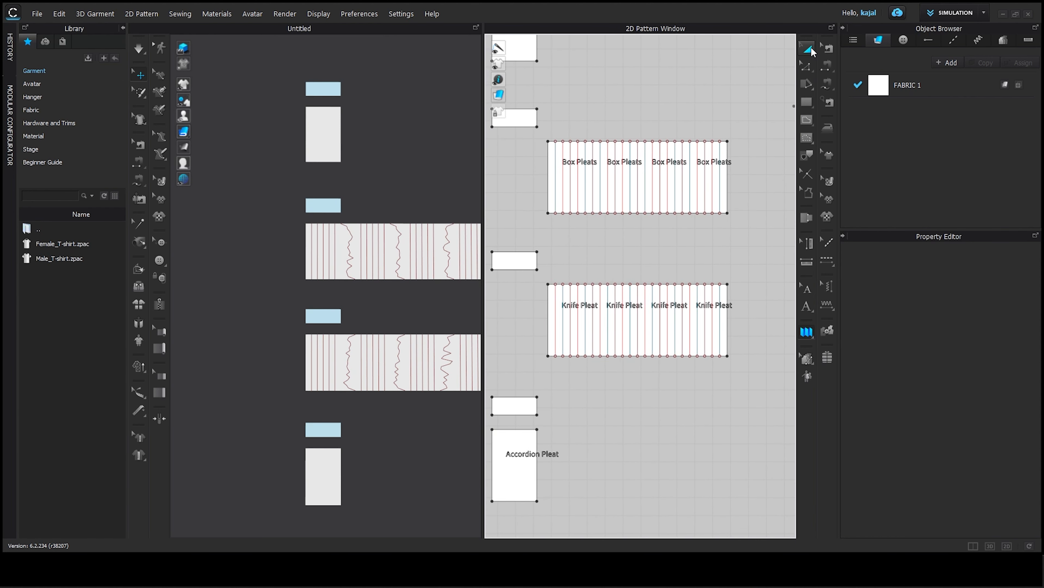
{"action": "left_click", "coordinate": [808, 49]}
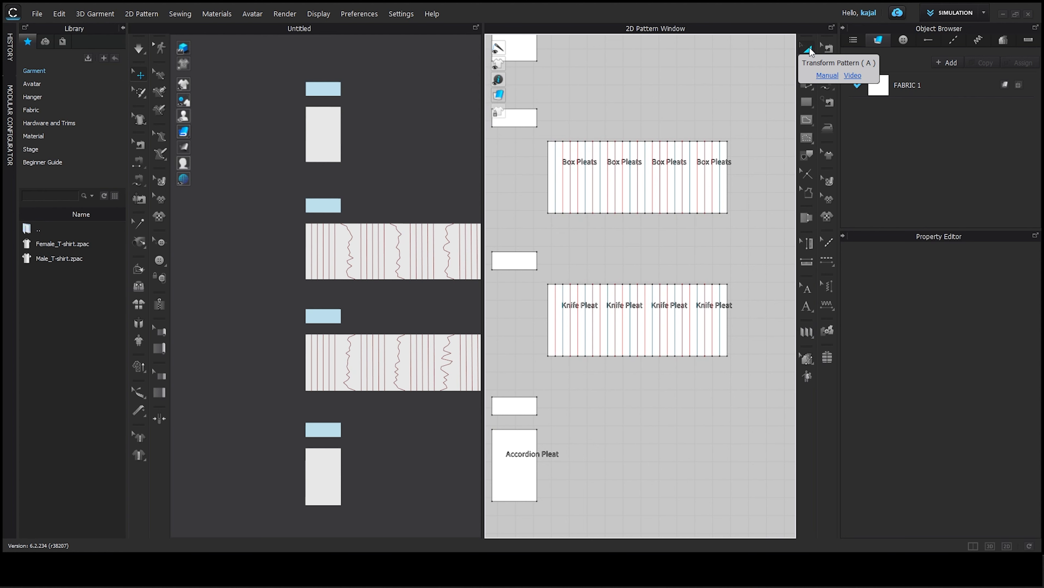
{"action": "left_click", "coordinate": [553, 183]}
{"action": "scroll", "coordinate": [552, 183], "scroll_direction": "up", "scroll_amount": 1}
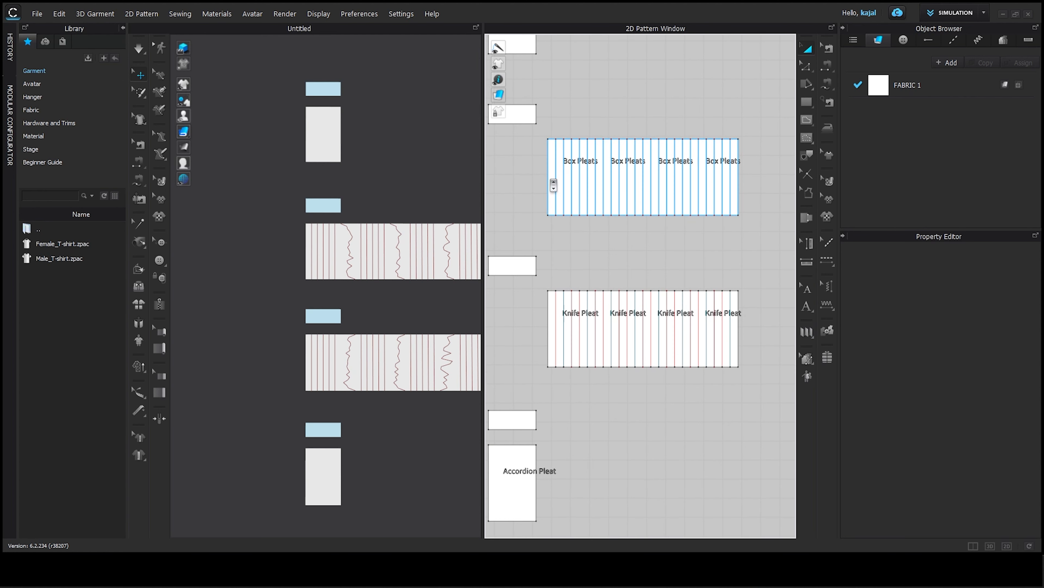
{"action": "left_click", "coordinate": [550, 161]}
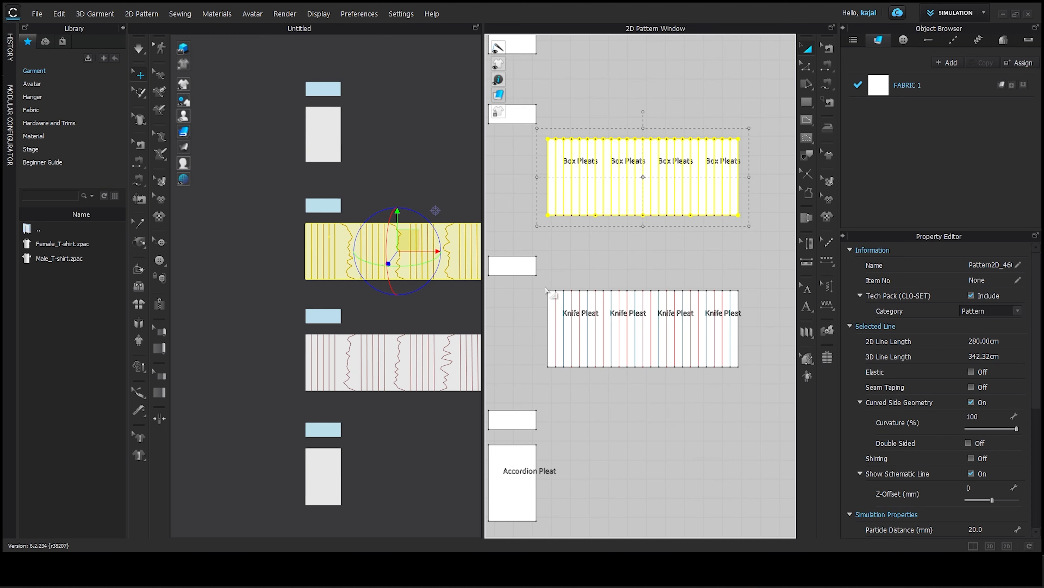
{"action": "left_click", "coordinate": [547, 298], "text": "shift"}
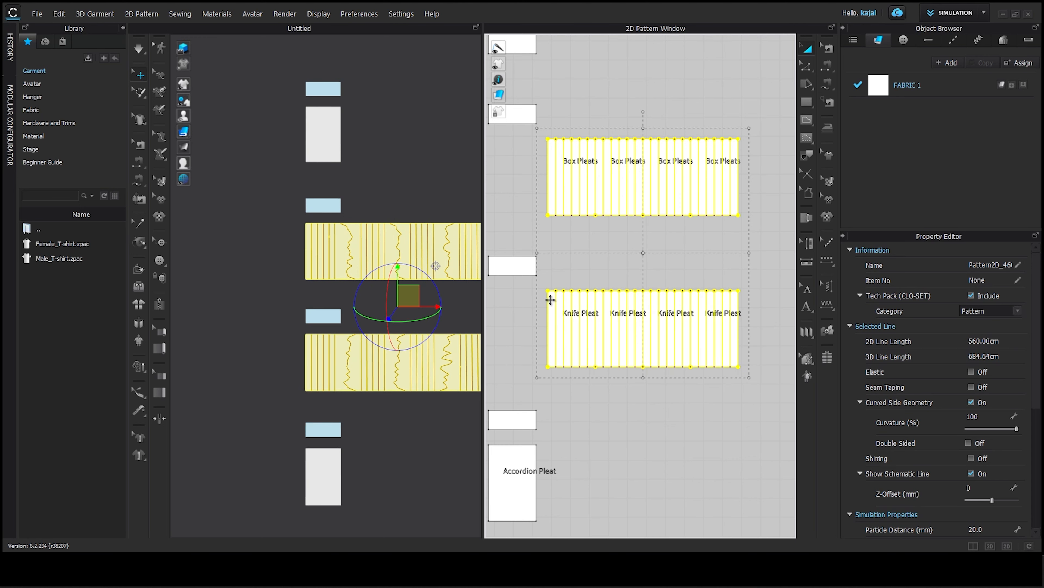
{"action": "right_click", "coordinate": [553, 304]}
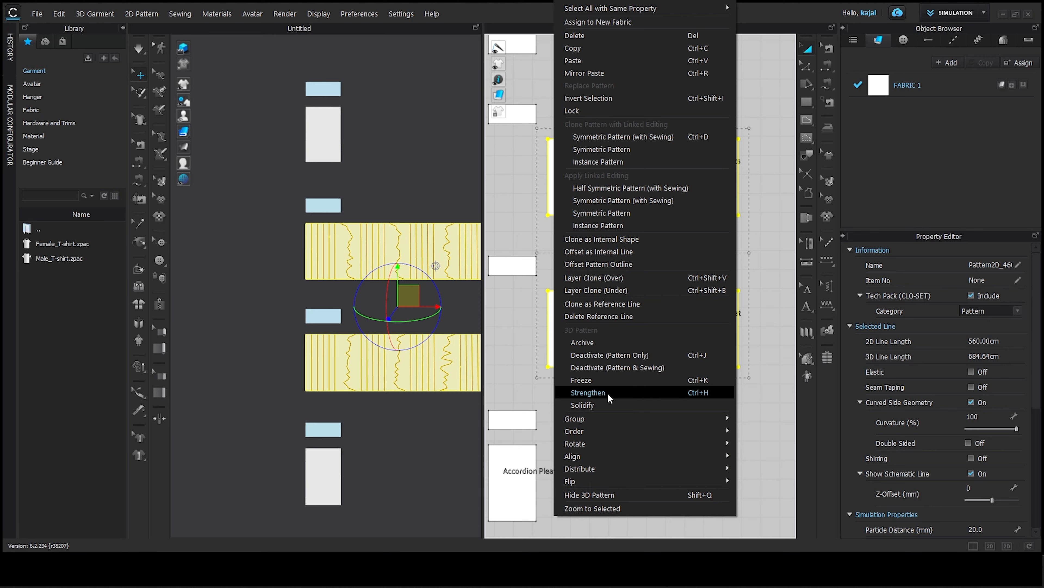
{"action": "left_click", "coordinate": [615, 393]}
{"action": "scroll", "coordinate": [634, 422], "scroll_direction": "down", "scroll_amount": 1}
{"action": "left_click", "coordinate": [635, 421]}
{"action": "scroll", "coordinate": [606, 322], "scroll_direction": "up", "scroll_amount": 1}
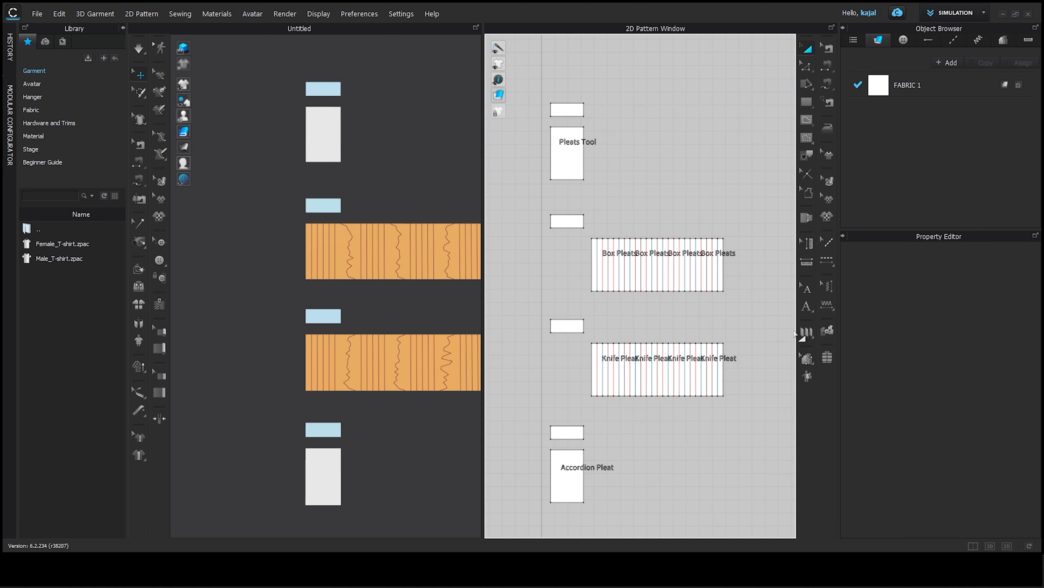
Step: Start Pleats Sewing and define the full lower edge of the short rectangle above the Box Pleats piece, from left to right
{"action": "left_click", "coordinate": [806, 333]}
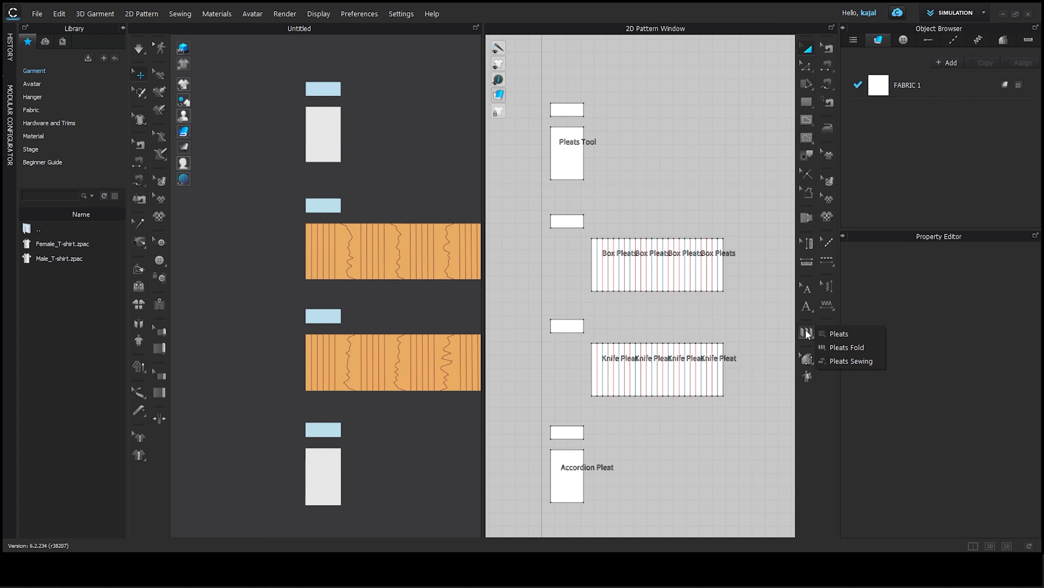
{"action": "left_click", "coordinate": [842, 360]}
{"action": "scroll", "coordinate": [574, 228], "scroll_direction": "up", "scroll_amount": 3}
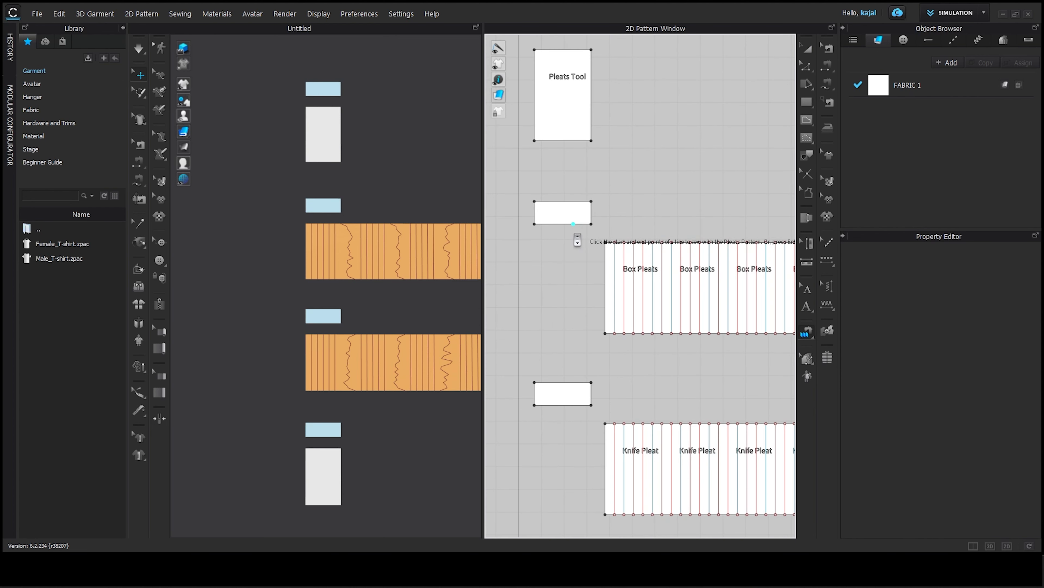
{"action": "left_click", "coordinate": [535, 224]}
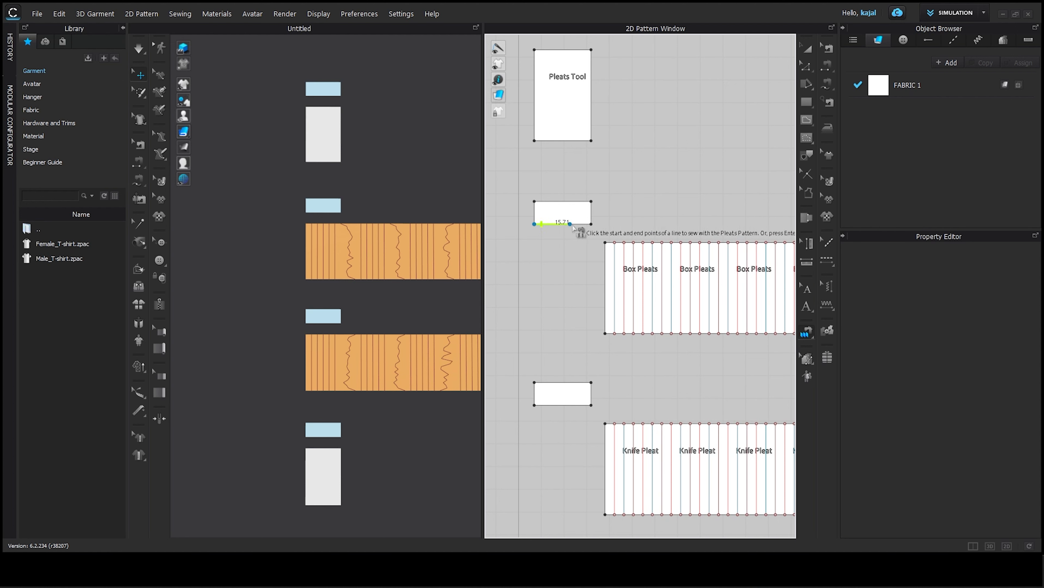
{"action": "left_click", "coordinate": [590, 225]}
Step: Complete the pleats sewing along the full top edge of the wide Box Pleats piece, from left to right
{"action": "scroll", "coordinate": [625, 257], "scroll_direction": "up", "scroll_amount": 1}
{"action": "middle_click_drag", "start_coordinate": [626, 257], "coordinate": [577, 247]}
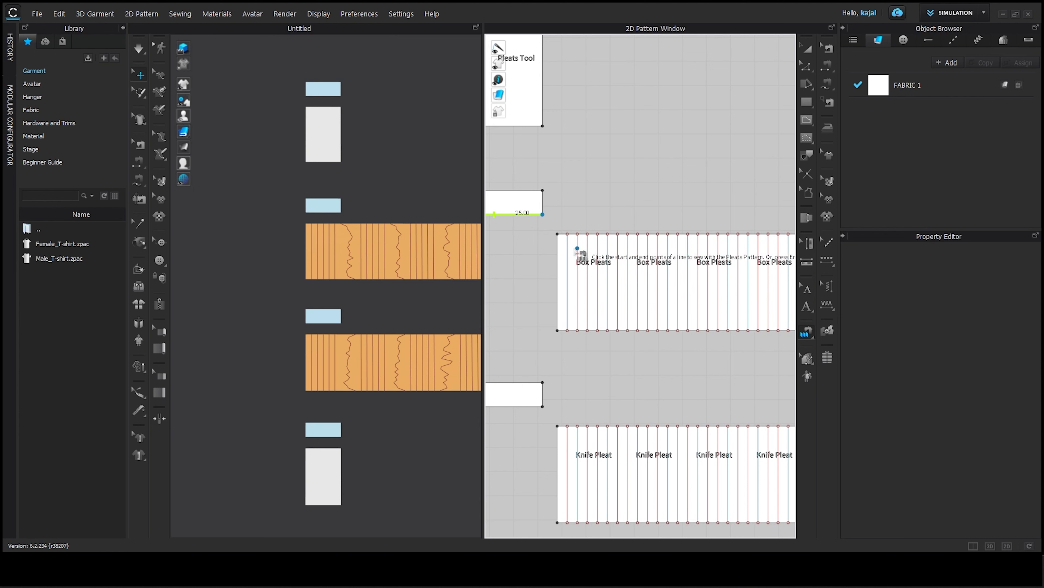
{"action": "left_click", "coordinate": [557, 234]}
{"action": "scroll", "coordinate": [584, 232], "scroll_direction": "down", "scroll_amount": 1}
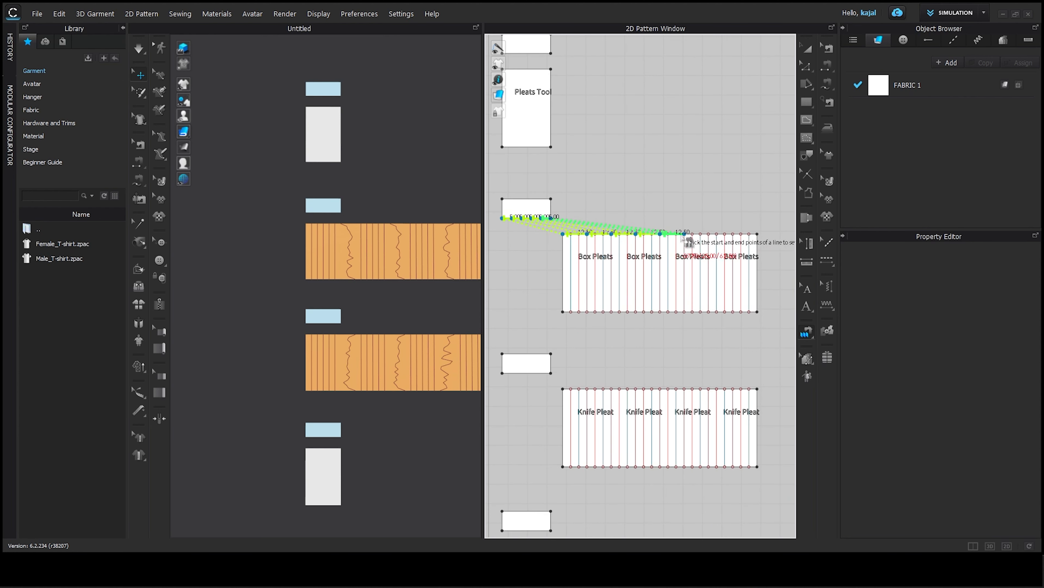
{"action": "left_click", "coordinate": [758, 233]}
{"action": "scroll", "coordinate": [658, 263], "scroll_direction": "down", "scroll_amount": 2}
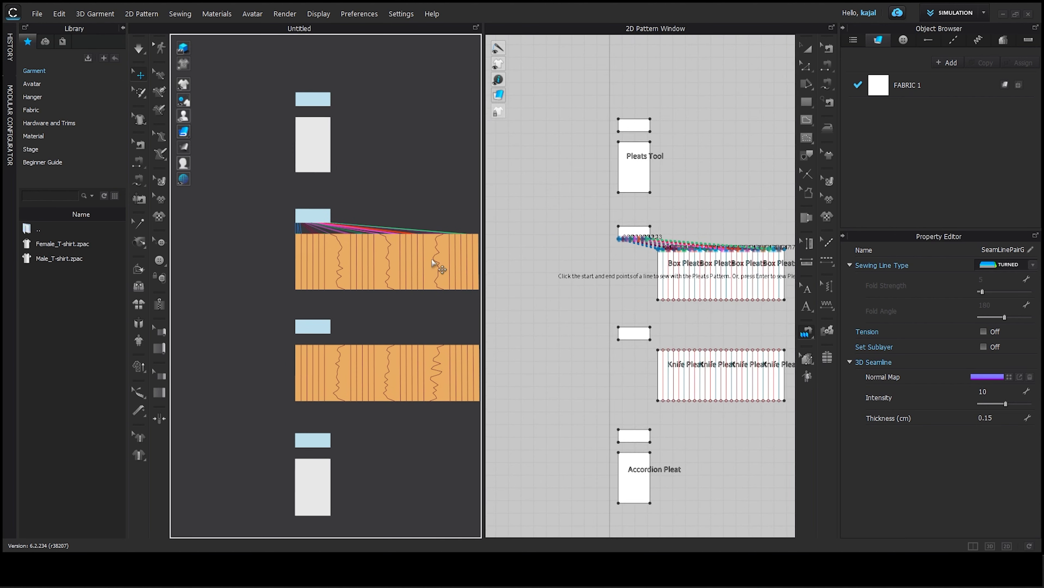
Step: Define the full lower edge of the short rectangle above the Knife Pleat piece for Pleats Sewing, from left to right
{"action": "left_click", "coordinate": [811, 334]}
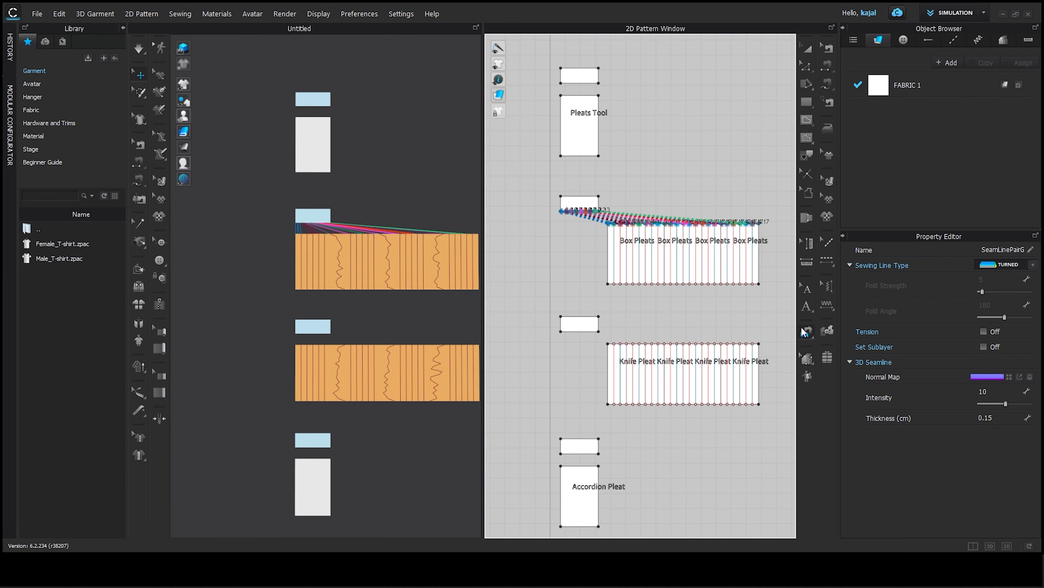
{"action": "middle_click_drag", "start_coordinate": [572, 342], "coordinate": [554, 332]}
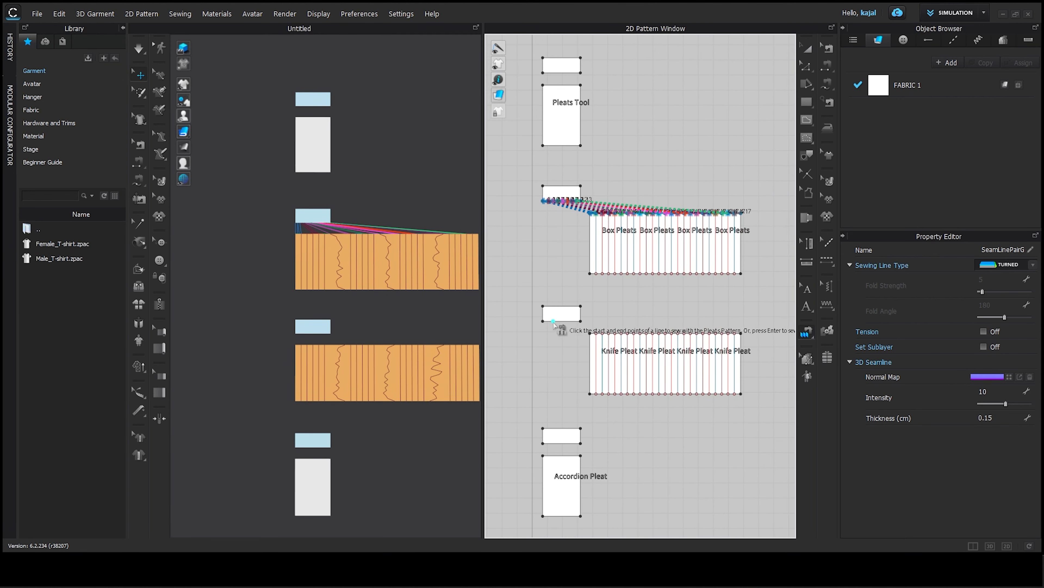
{"action": "scroll", "coordinate": [553, 322], "scroll_direction": "up", "scroll_amount": 1}
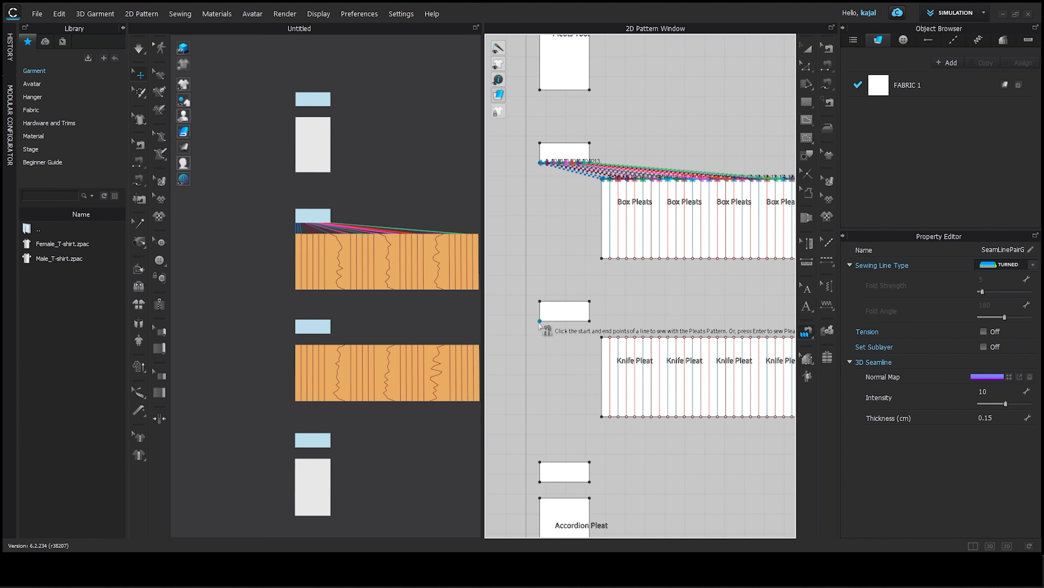
{"action": "scroll", "coordinate": [539, 324], "scroll_direction": "up", "scroll_amount": 3}
{"action": "left_click", "coordinate": [540, 322]}
{"action": "left_click", "coordinate": [626, 324]}
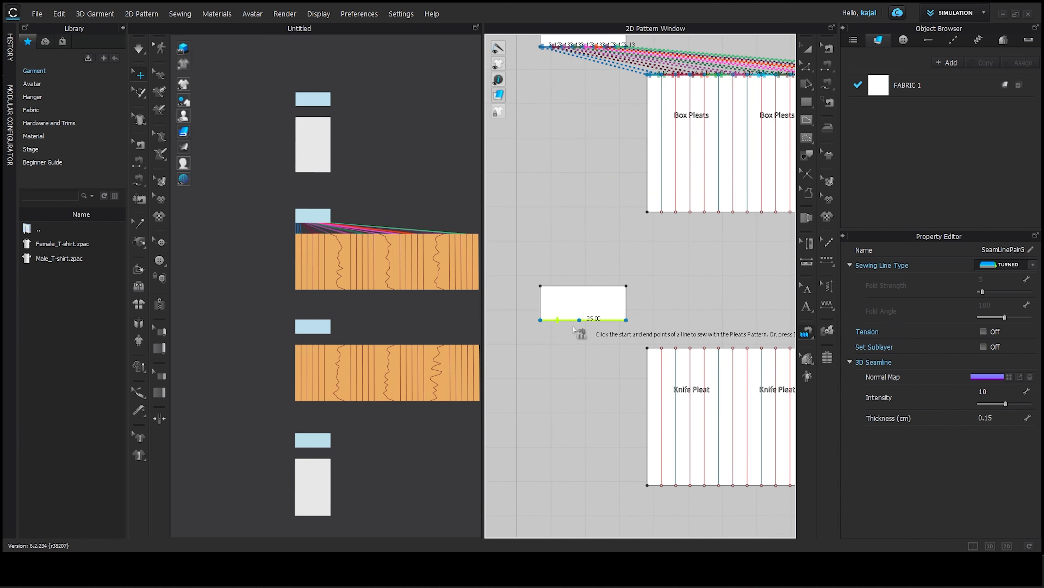
Step: Complete the pleats sewing along the full top edge of the wide Knife Pleat piece, from left to right
{"action": "scroll", "coordinate": [584, 350], "scroll_direction": "down", "scroll_amount": 3}
{"action": "left_click", "coordinate": [556, 328]}
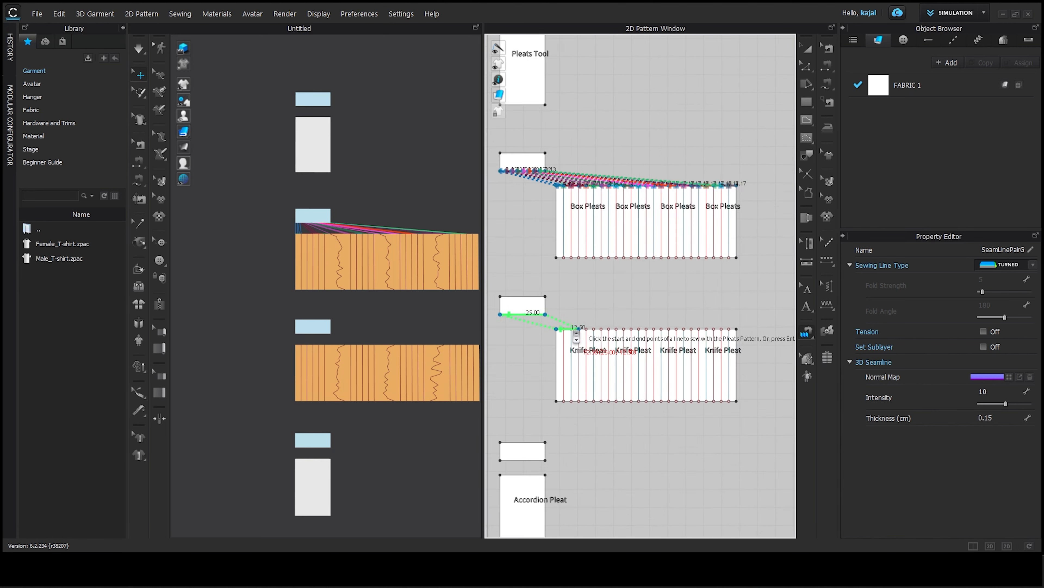
{"action": "scroll", "coordinate": [576, 336], "scroll_direction": "down", "scroll_amount": 3}
{"action": "scroll", "coordinate": [669, 337], "scroll_direction": "up", "scroll_amount": 4}
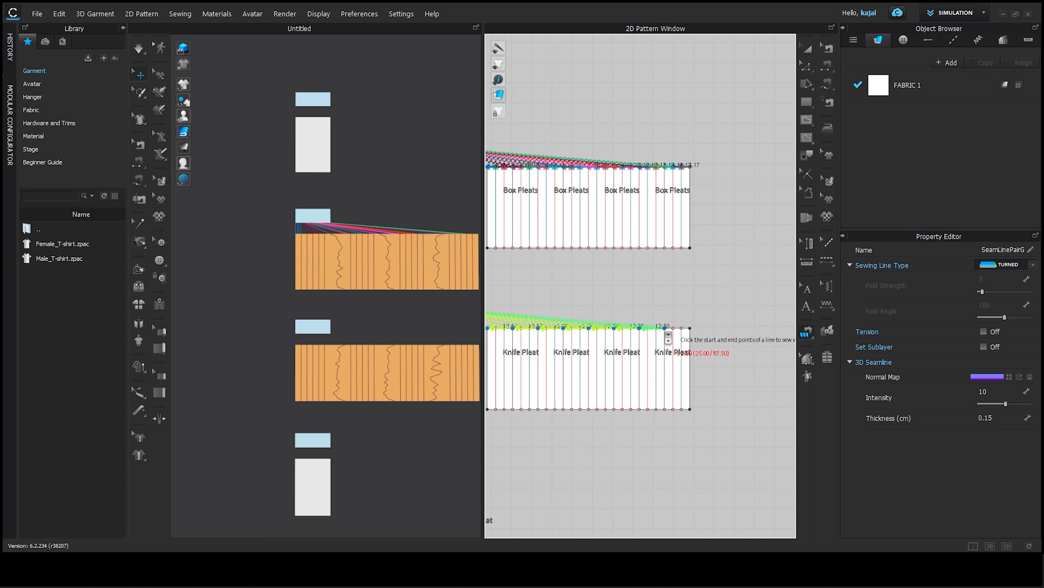
{"action": "left_click", "coordinate": [691, 331]}
{"action": "scroll", "coordinate": [681, 340], "scroll_direction": "down", "scroll_amount": 3}
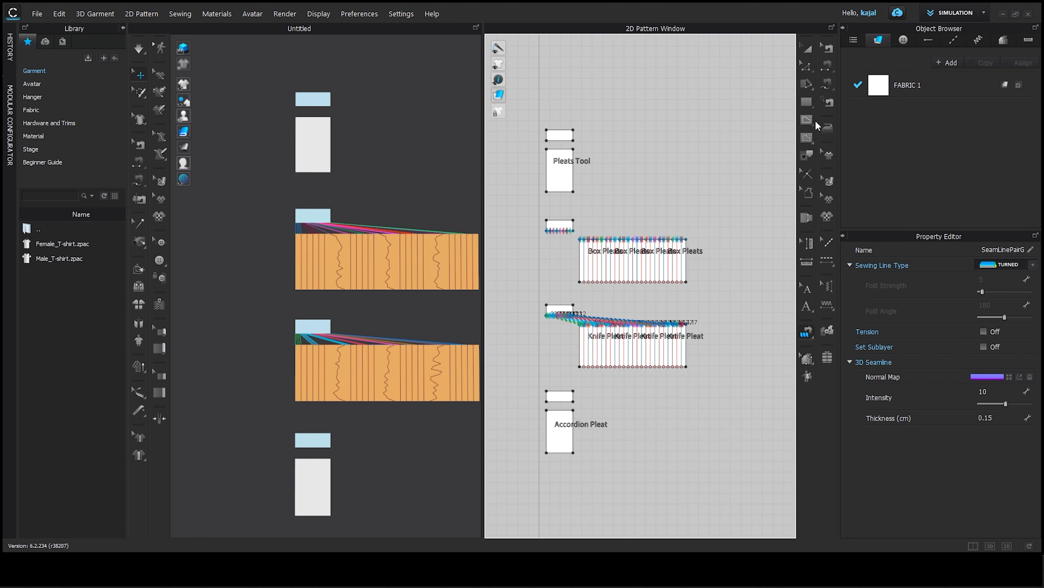
Step: Move the wide Box Pleats piece in 3D so it is centred under its short rectangle and slightly closer to it
{"action": "left_click", "coordinate": [808, 48]}
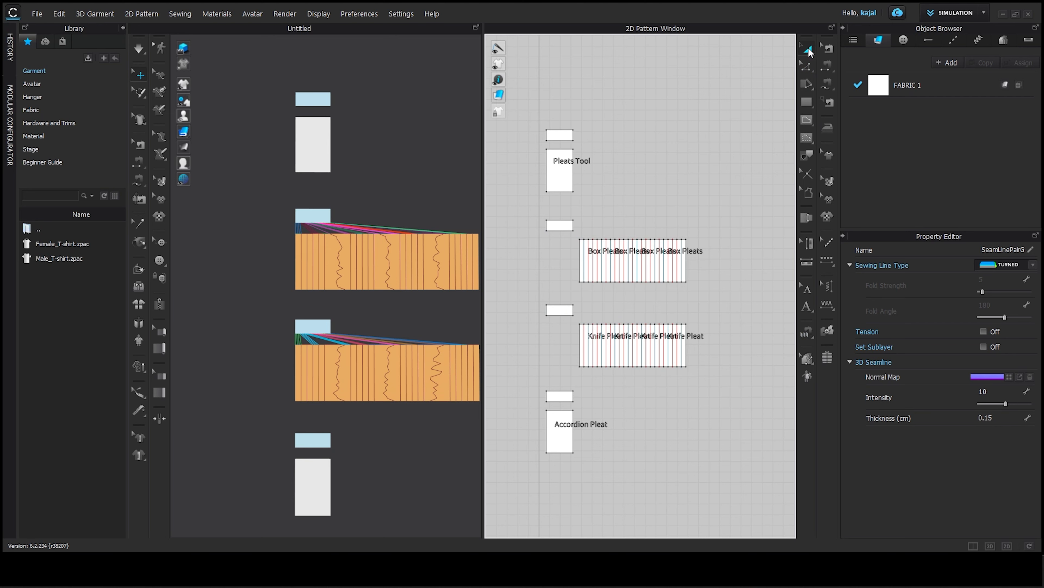
{"action": "left_click", "coordinate": [376, 257]}
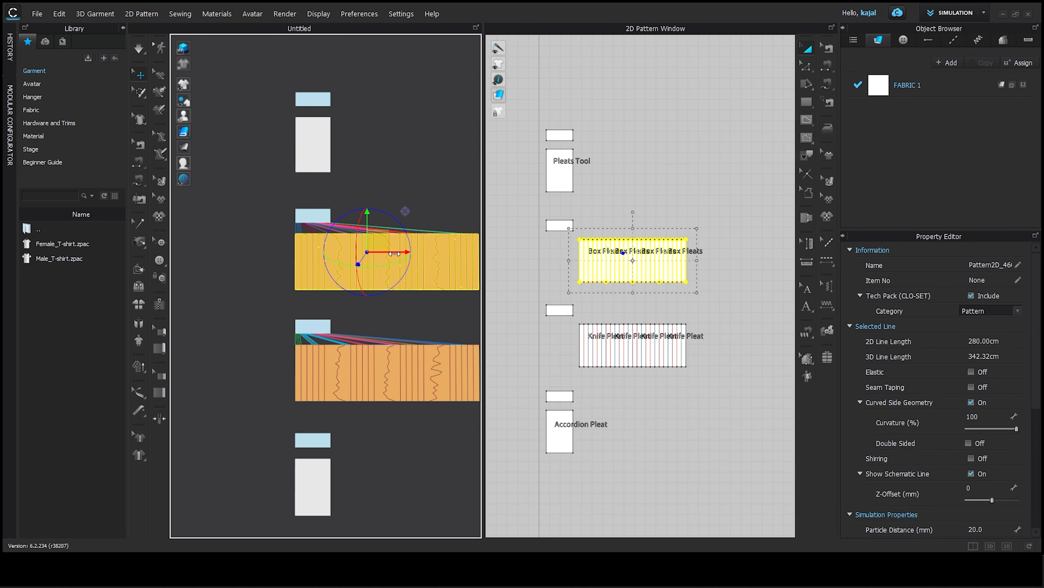
{"action": "left_click_drag", "start_coordinate": [394, 254], "coordinate": [335, 255]}
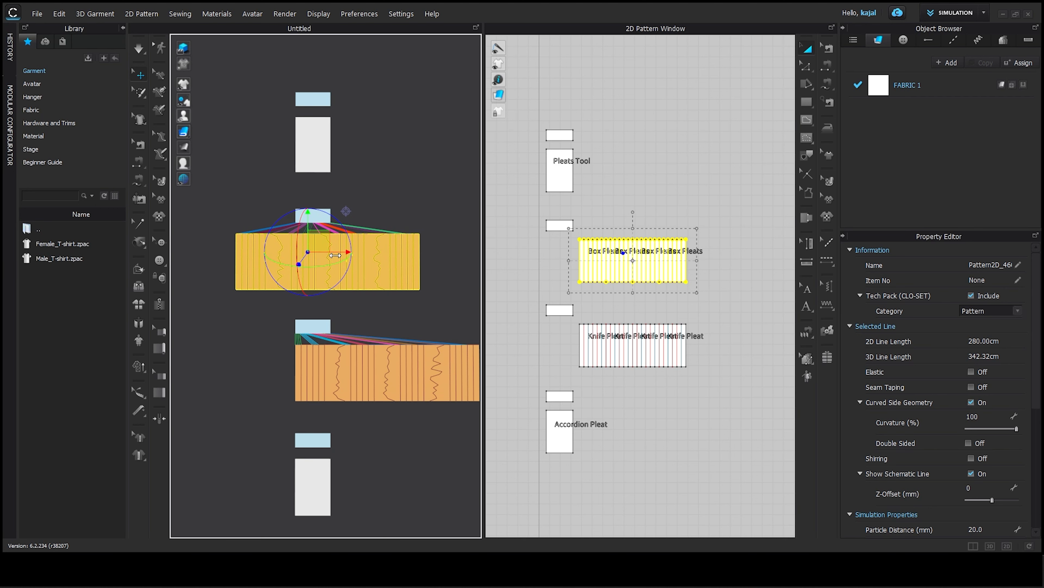
{"action": "left_click_drag", "start_coordinate": [309, 220], "coordinate": [308, 215]}
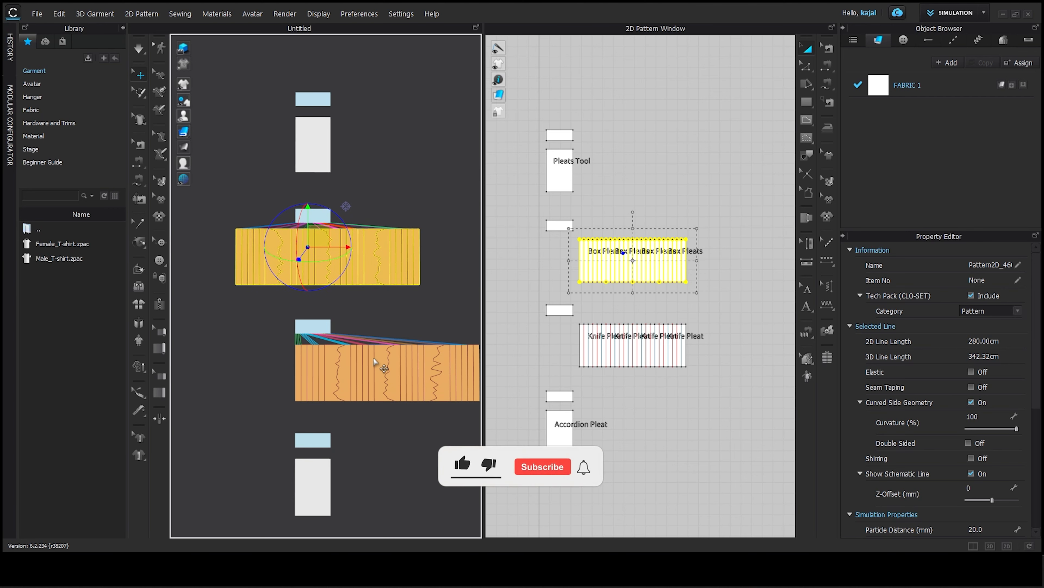
Step: Centre the wide Knife Pleat piece under its short rectangle in 3D and raise it slightly closer to the rectangle
{"action": "left_click", "coordinate": [375, 362]}
{"action": "left_click_drag", "start_coordinate": [401, 359], "coordinate": [337, 356]}
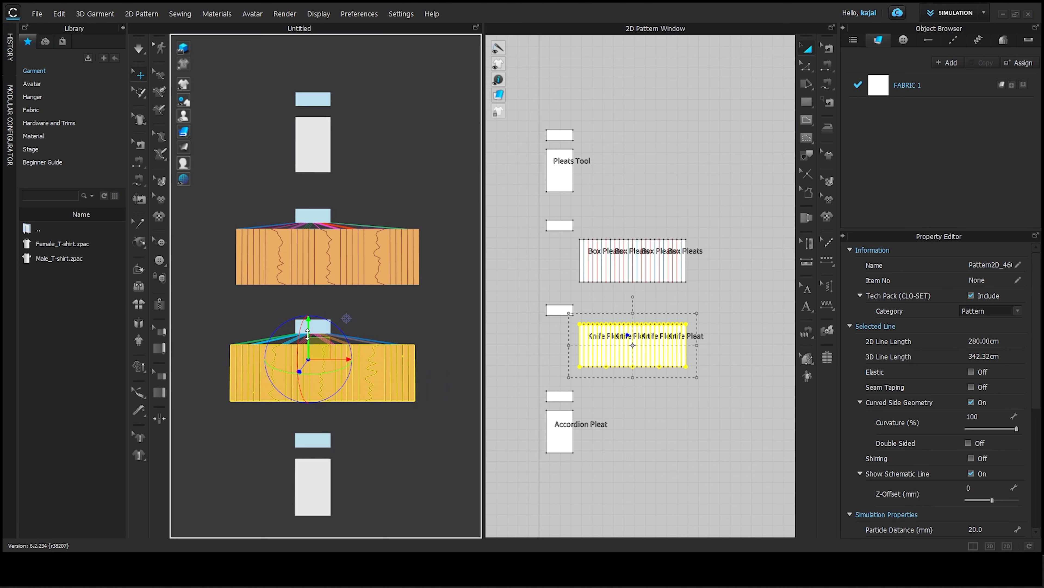
{"action": "mouse_move", "coordinate": [308, 333]}
{"action": "left_mouse_down"}
{"action": "mouse_move", "coordinate": [309, 349]}
{"action": "mouse_move", "coordinate": [309, 340]}
{"action": "left_mouse_up"}
{"action": "key", "text": "ctrl+z"}
{"action": "middle_click_drag", "start_coordinate": [343, 360], "coordinate": [346, 355]}
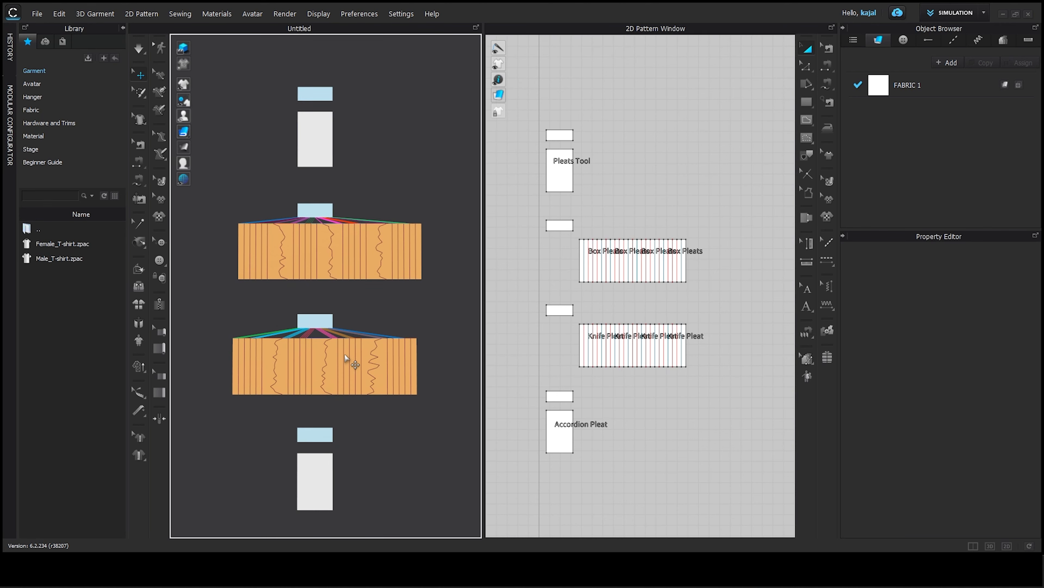
{"action": "left_click_drag", "start_coordinate": [344, 358], "coordinate": [345, 352]}
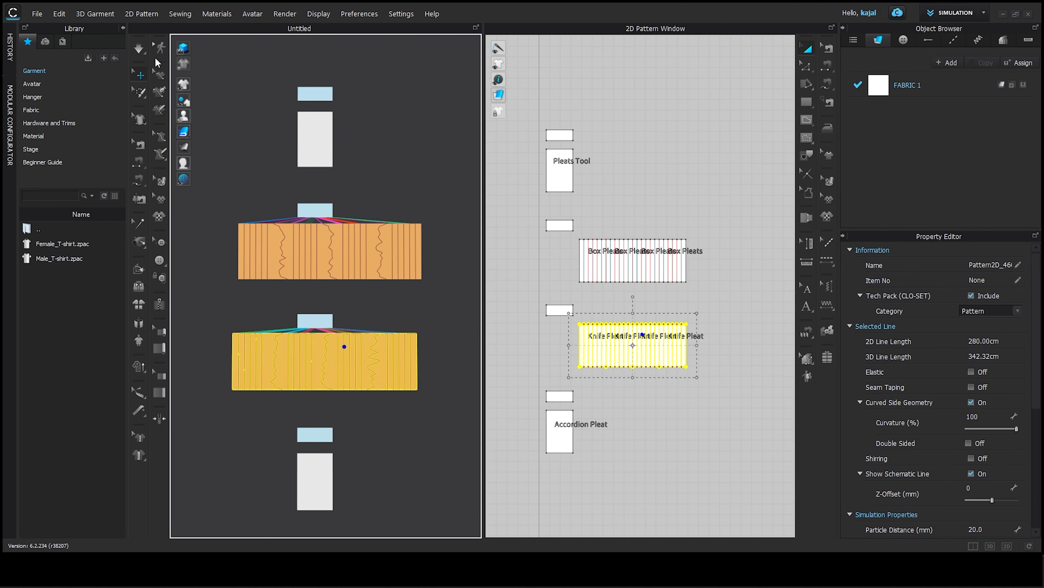
{"action": "left_click", "coordinate": [139, 49]}
{"action": "left_click", "coordinate": [140, 49]}
{"action": "scroll", "coordinate": [371, 223], "scroll_direction": "down", "scroll_amount": 1}
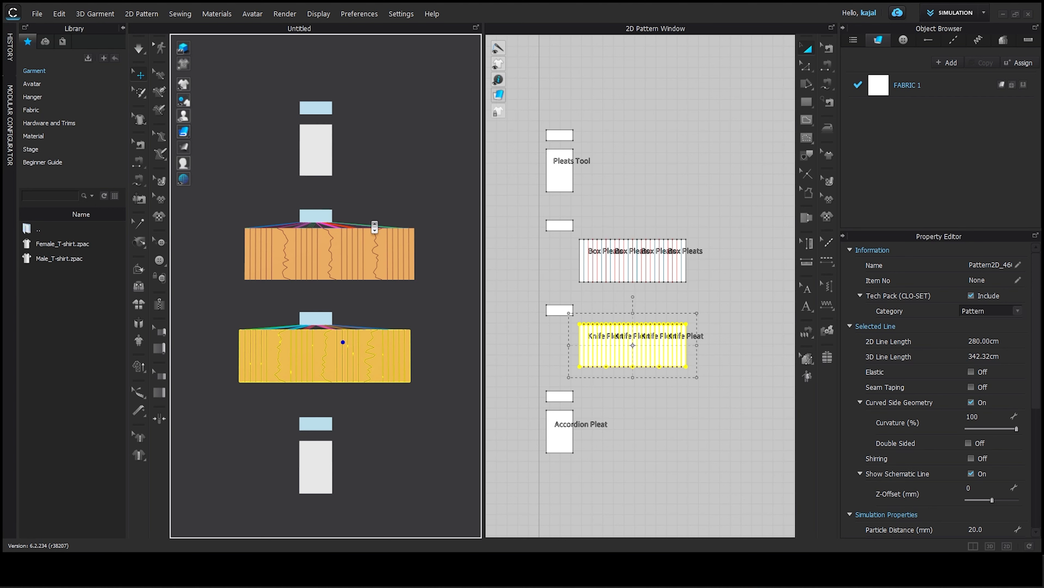
{"action": "scroll", "coordinate": [550, 226], "scroll_direction": "down", "scroll_amount": 4}
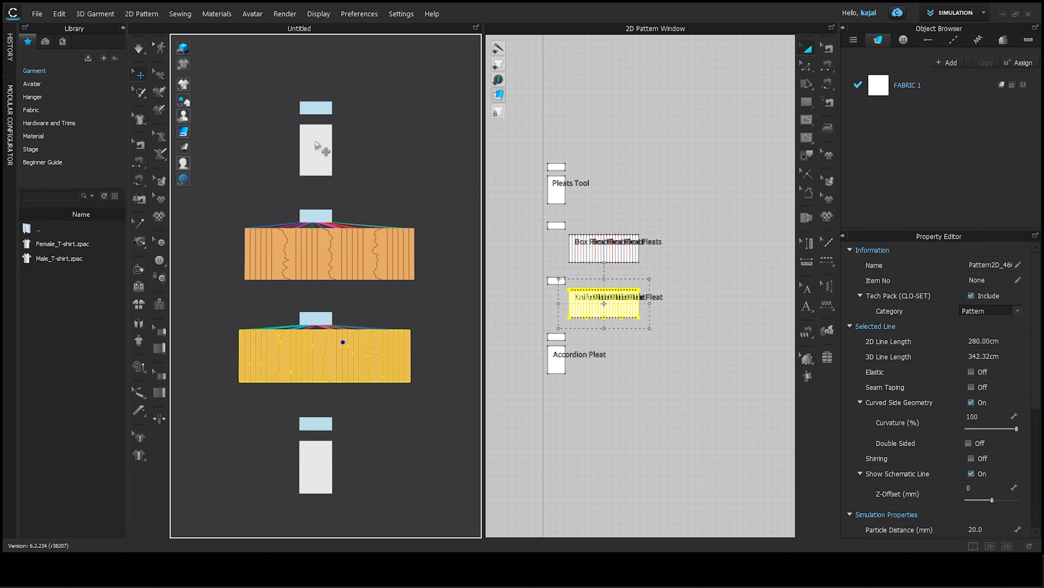
{"action": "left_click", "coordinate": [323, 148]}
{"action": "scroll", "coordinate": [510, 195], "scroll_direction": "up", "scroll_amount": 2}
{"action": "scroll", "coordinate": [572, 183], "scroll_direction": "up", "scroll_amount": 3}
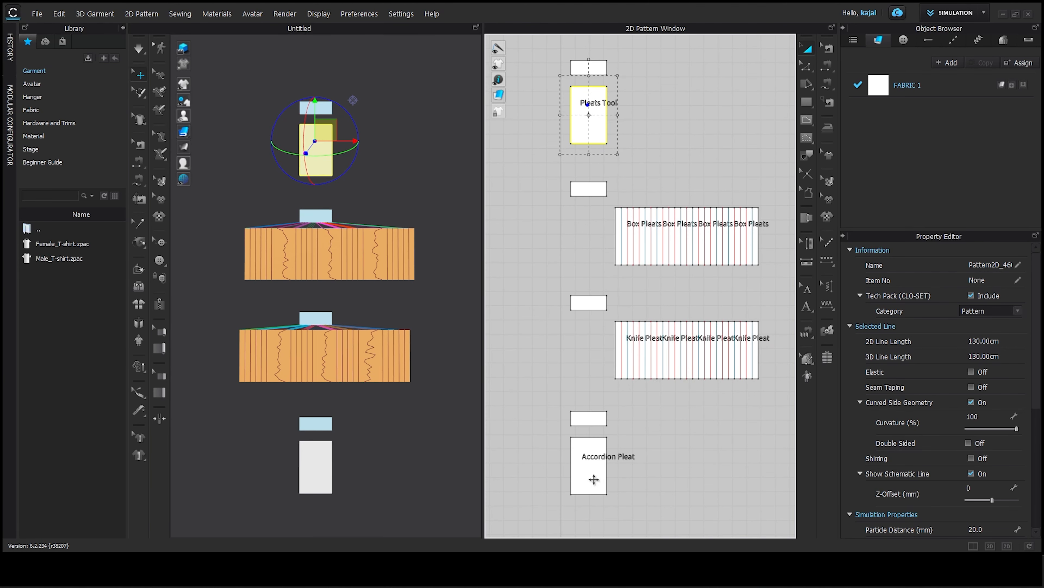
{"action": "left_click", "coordinate": [691, 118]}
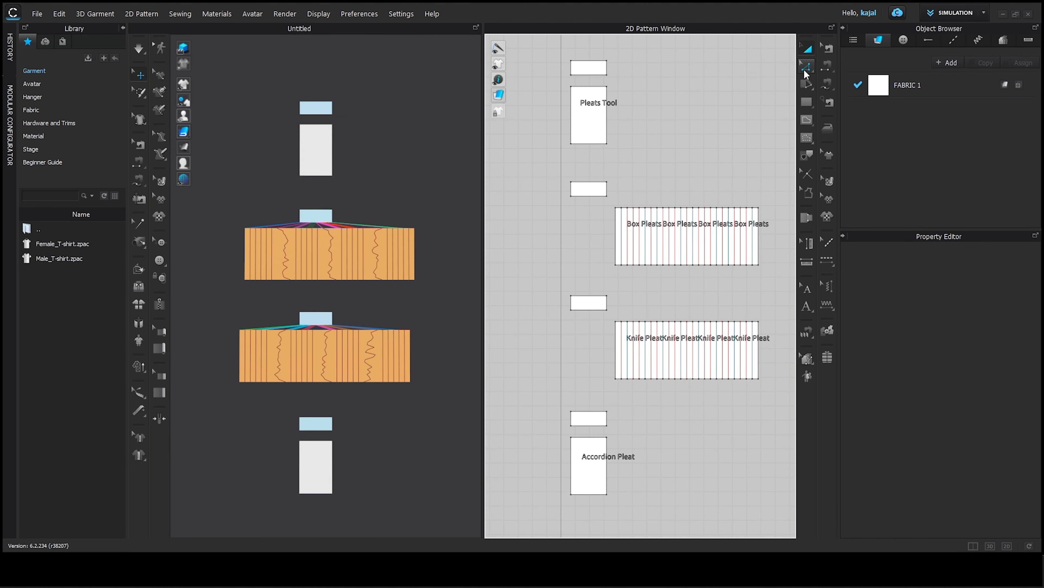
Step: Freeze the Pleats Tool and Accordion Pleat pieces together
{"action": "left_click", "coordinate": [809, 50]}
{"action": "left_click", "coordinate": [584, 116]}
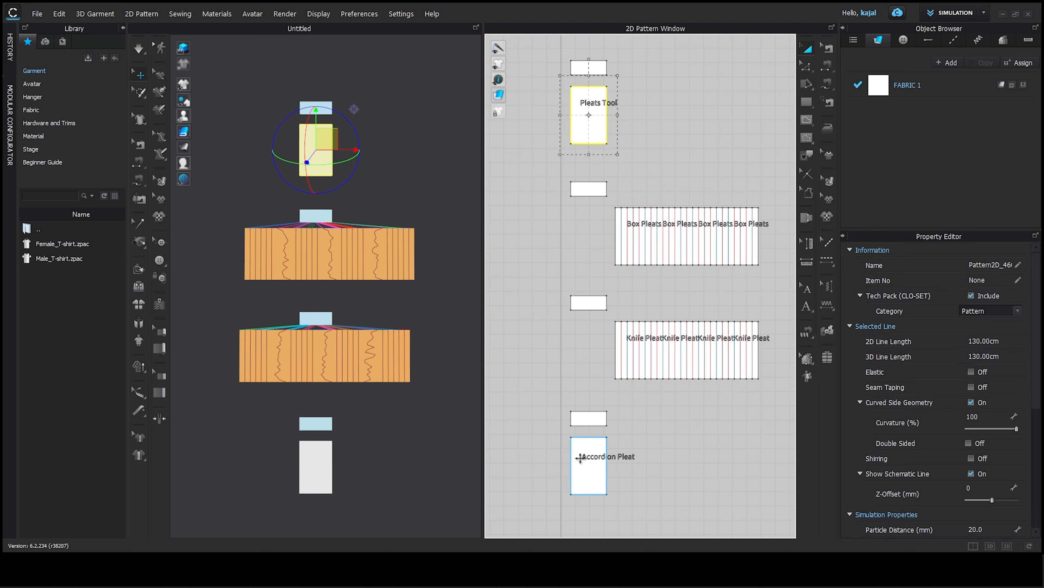
{"action": "left_click", "coordinate": [589, 457], "text": "shift"}
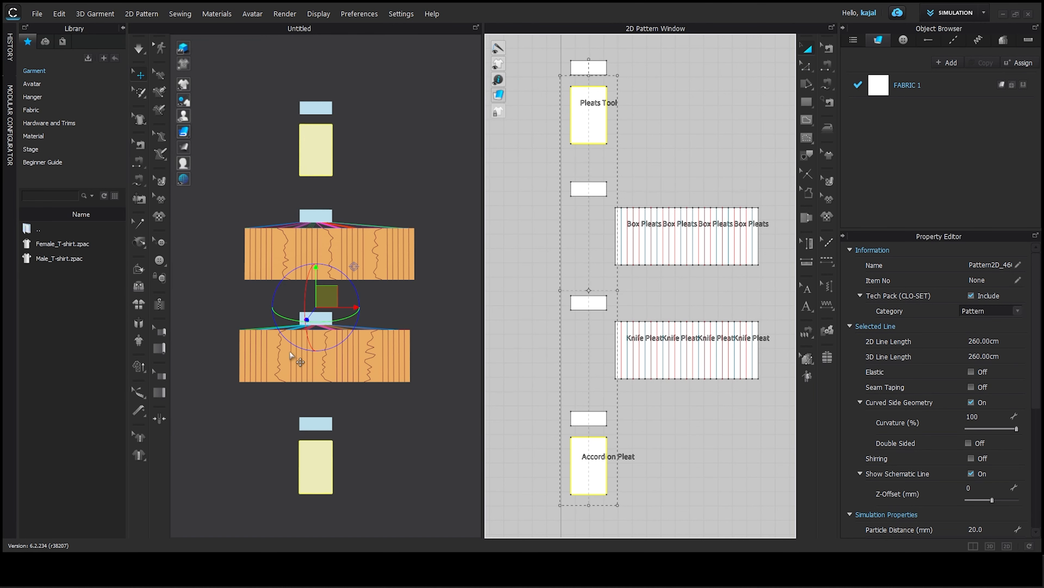
{"action": "right_click", "coordinate": [328, 300]}
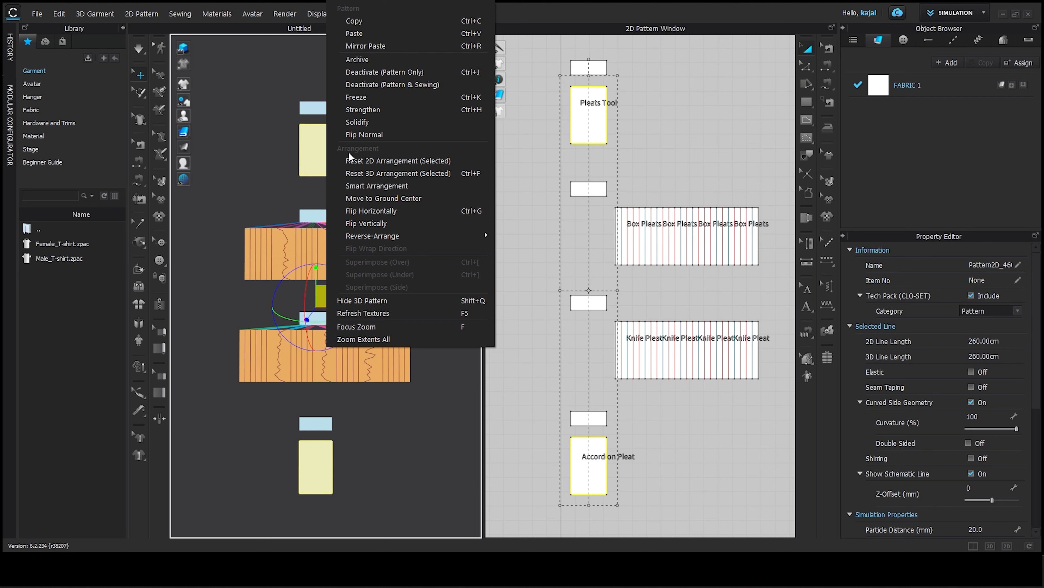
Step: Run the simulation until the Box Pleats and Knife Pleat pieces fold up under their short rectangles, and stop it
{"action": "key", "text": "space"}
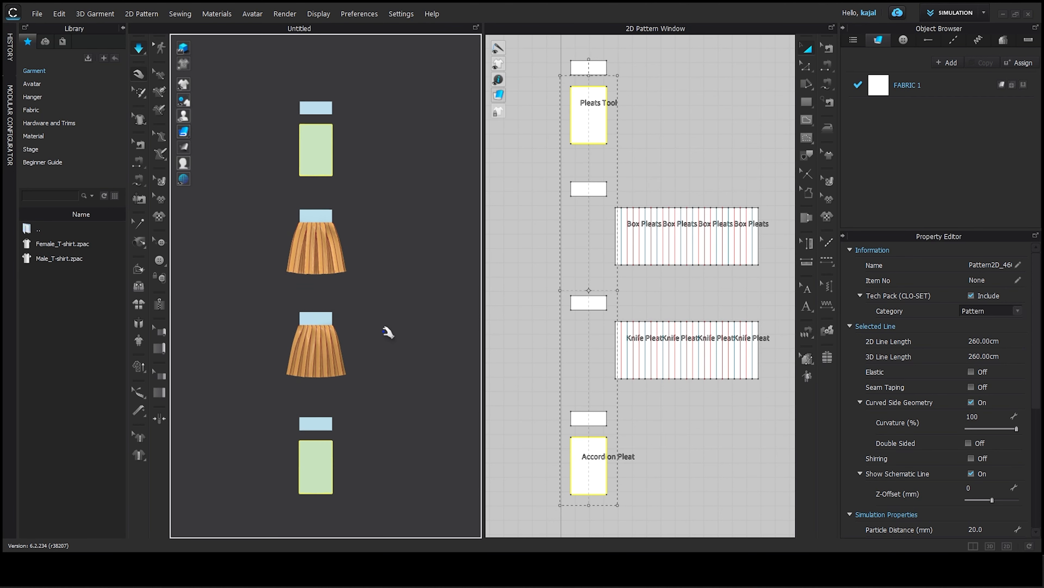
{"action": "scroll", "coordinate": [385, 312], "scroll_direction": "up", "scroll_amount": 2}
{"action": "scroll", "coordinate": [382, 298], "scroll_direction": "down", "scroll_amount": 2}
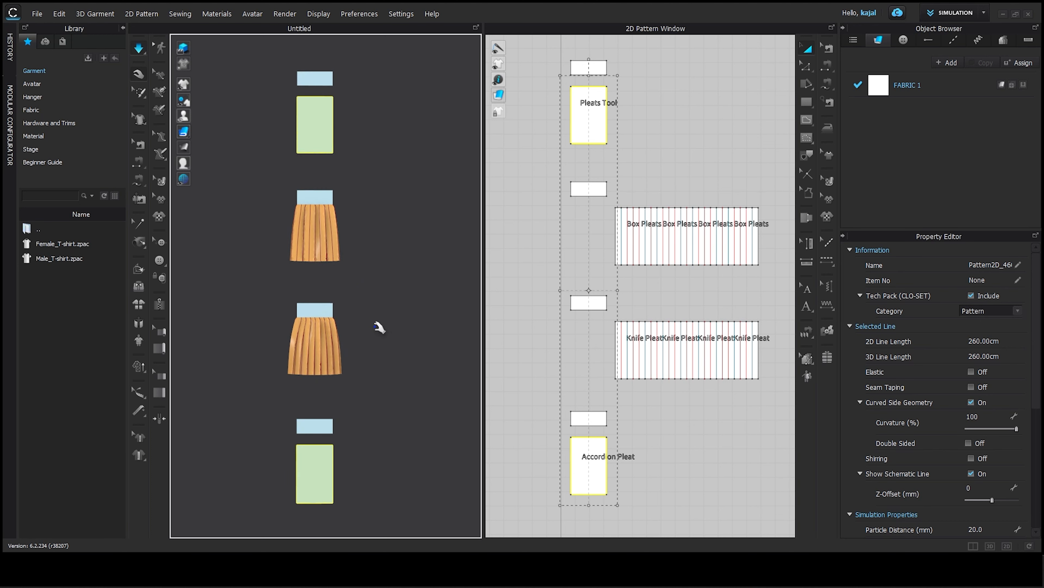
{"action": "key", "text": "space"}
Step: Freeze the simulated Box Pleats and Knife Pleat pieces together
{"action": "left_click", "coordinate": [304, 221]}
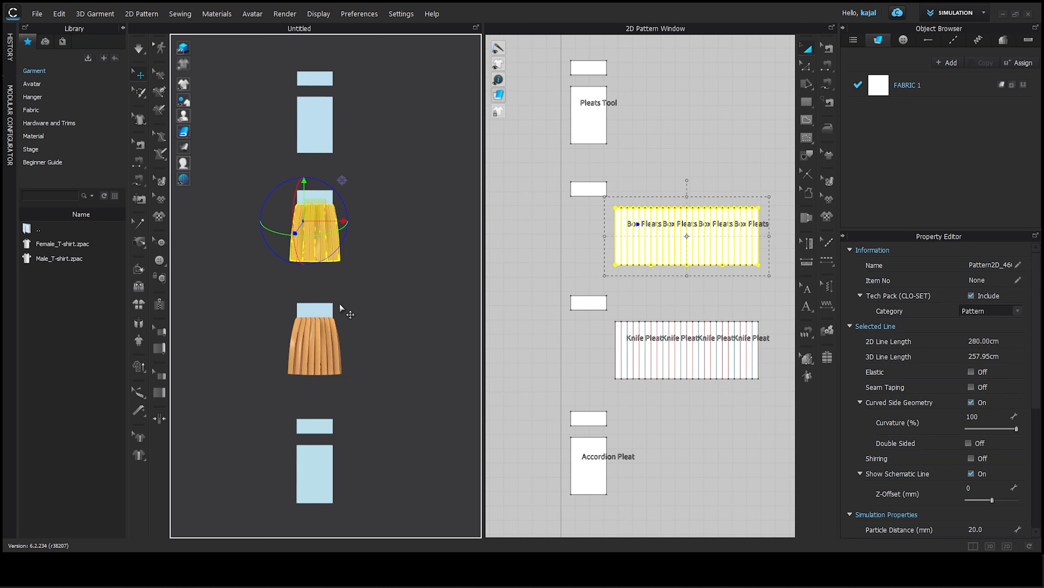
{"action": "left_click", "coordinate": [306, 231]}
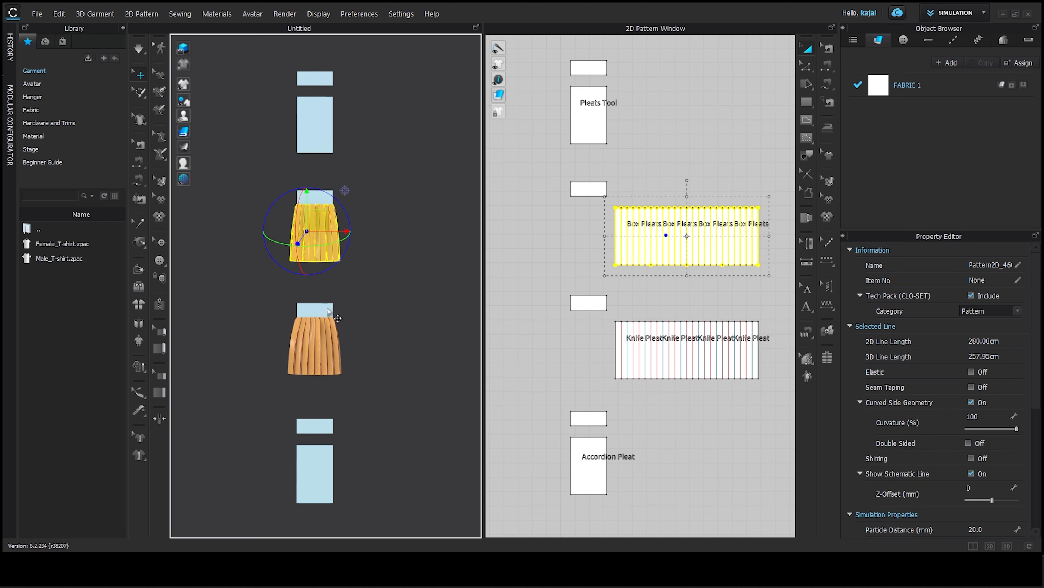
{"action": "left_click", "coordinate": [306, 340], "text": "shift"}
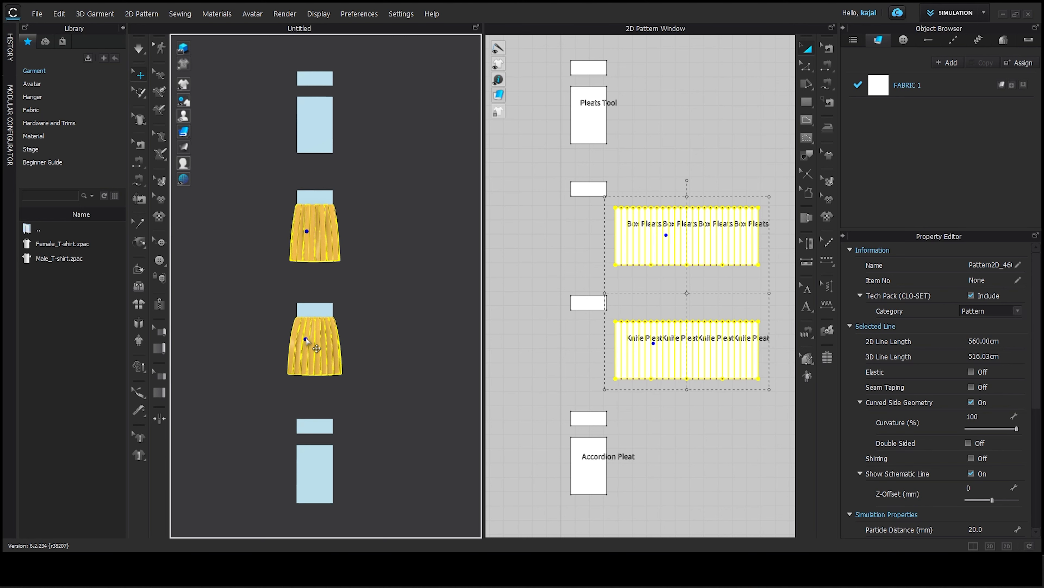
{"action": "right_click", "coordinate": [306, 337]}
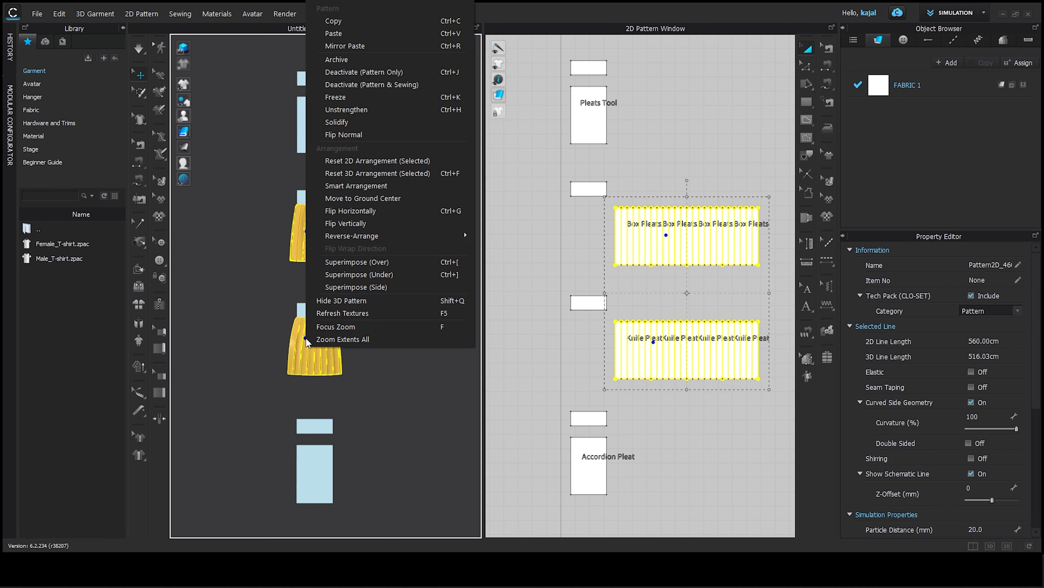
{"action": "left_click", "coordinate": [347, 97]}
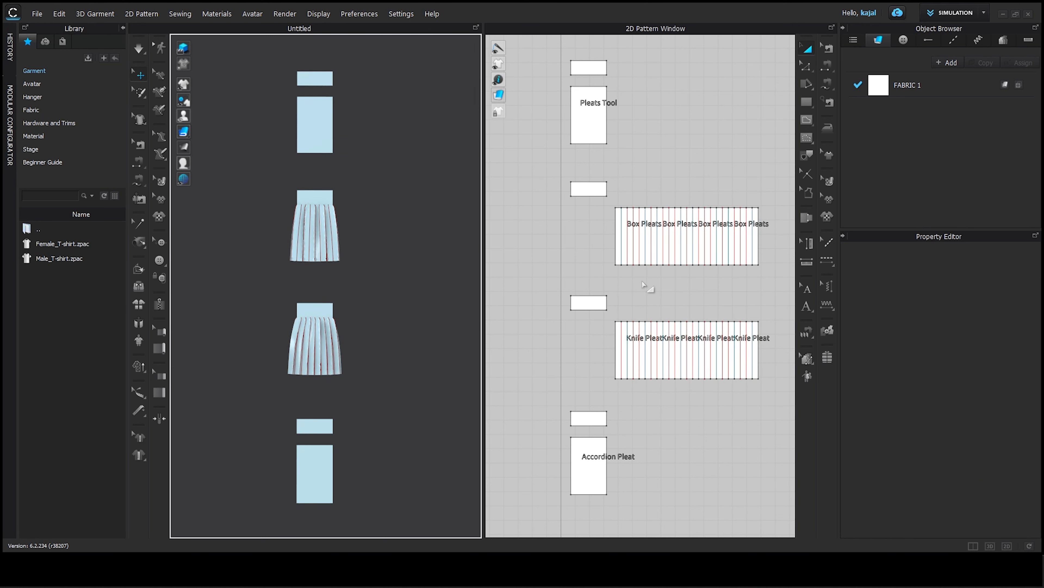
{"action": "left_click", "coordinate": [807, 333]}
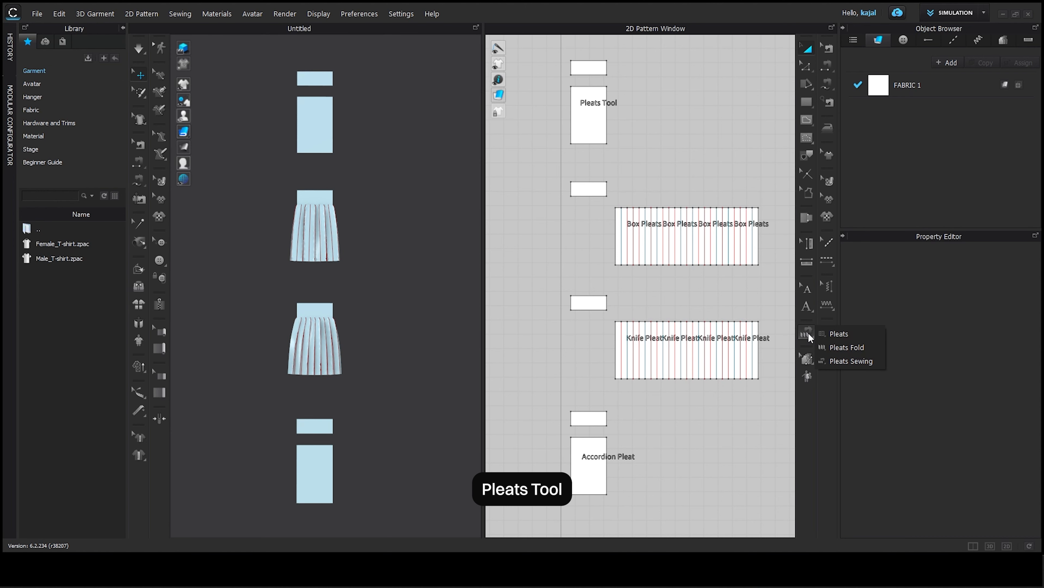
{"action": "left_click", "coordinate": [858, 337]}
{"action": "scroll", "coordinate": [601, 497], "scroll_direction": "down", "scroll_amount": 3}
{"action": "scroll", "coordinate": [551, 271], "scroll_direction": "up", "scroll_amount": 4}
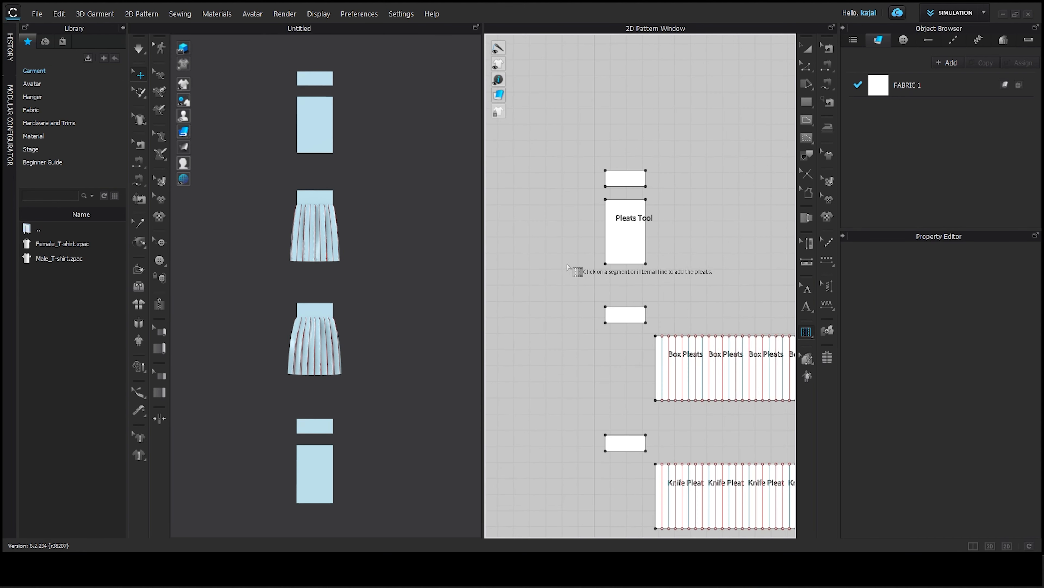
{"action": "scroll", "coordinate": [634, 241], "scroll_direction": "up", "scroll_amount": 2}
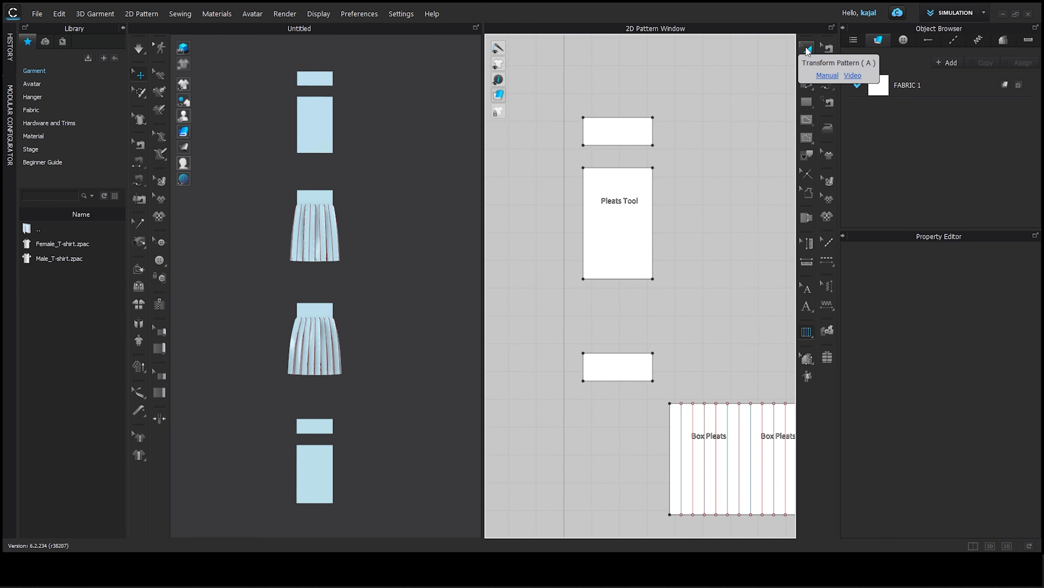
Step: Activate the frozen Pleats Tool piece
{"action": "left_click", "coordinate": [808, 49]}
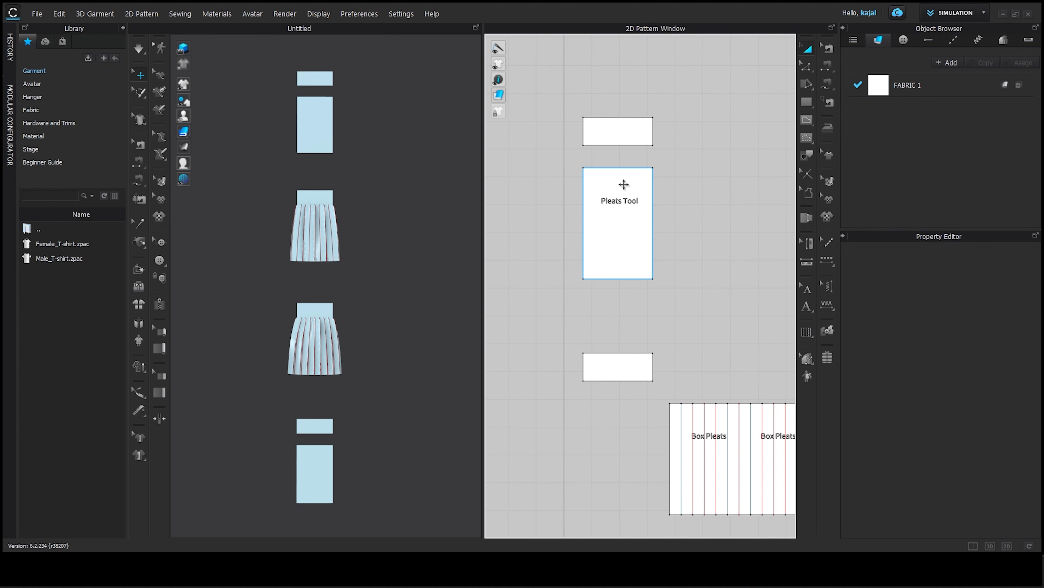
{"action": "left_click", "coordinate": [616, 211]}
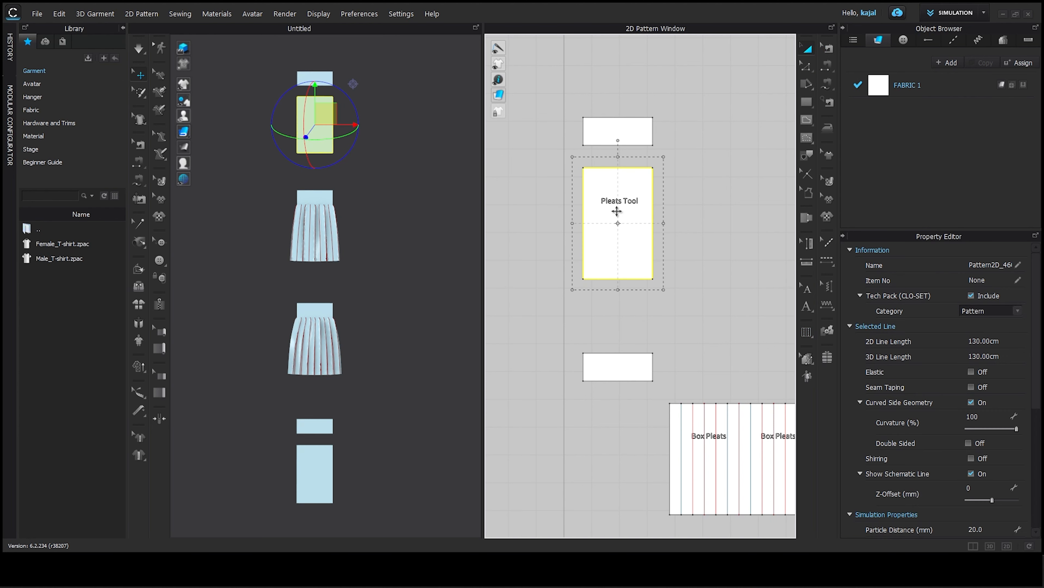
{"action": "right_click", "coordinate": [616, 204]}
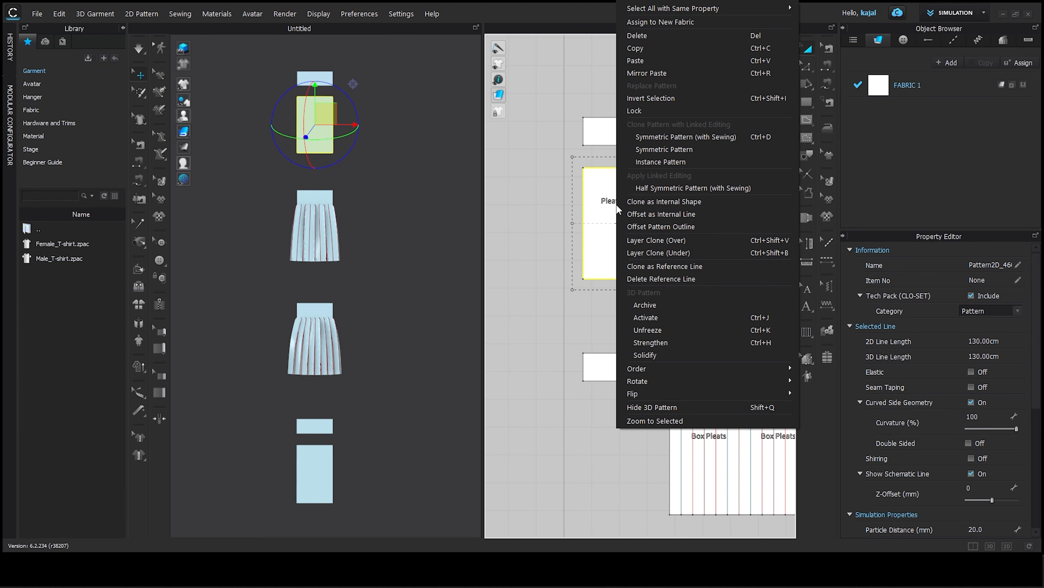
{"action": "left_click", "coordinate": [648, 321]}
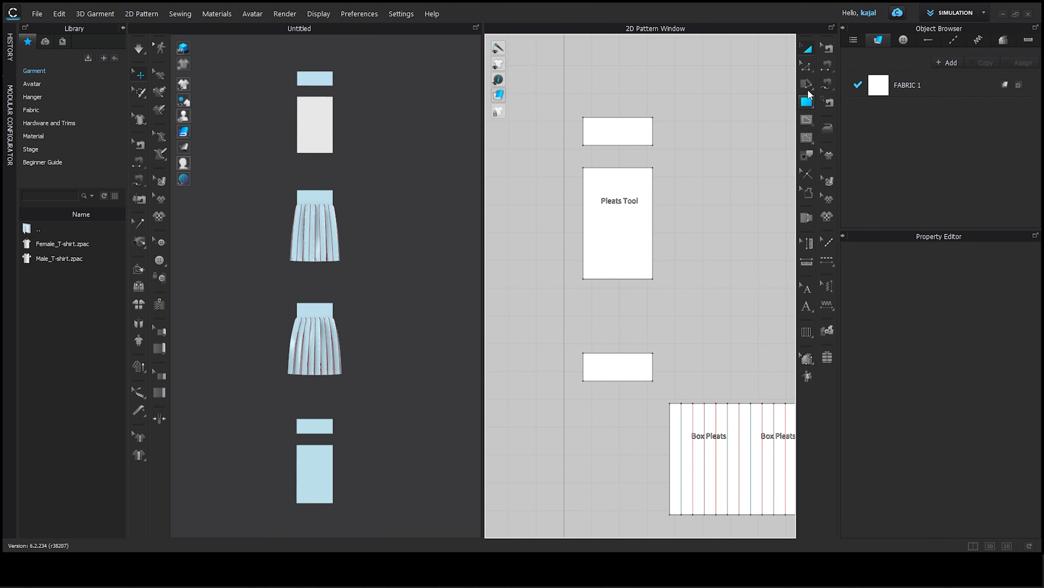
Step: Sew the lower edge of the topmost short rectangle to the top edge of the Pleats Tool piece and start the simulation
{"action": "left_click", "coordinate": [826, 64]}
{"action": "scroll", "coordinate": [599, 149], "scroll_direction": "up", "scroll_amount": 3}
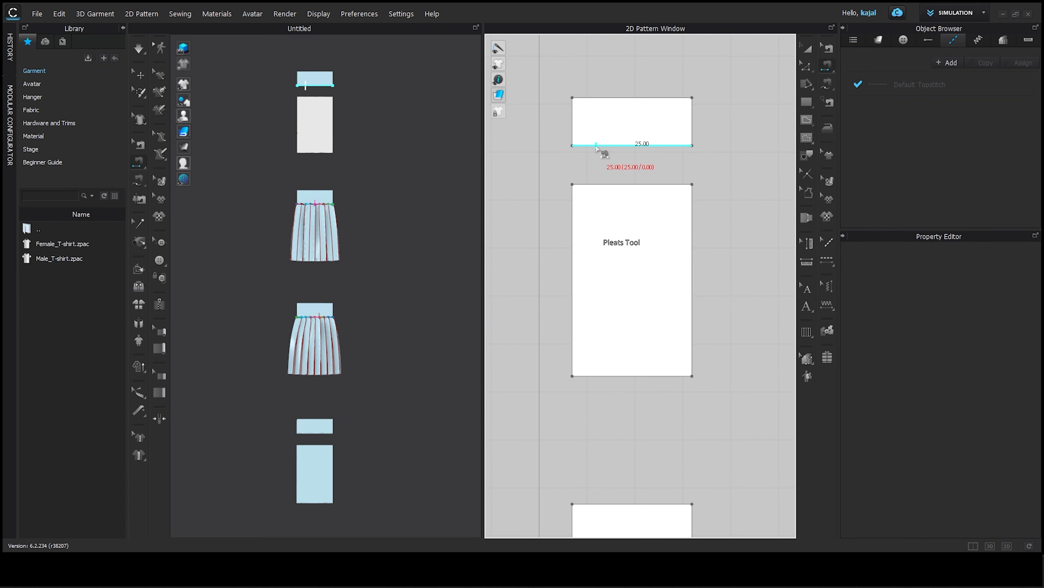
{"action": "left_click", "coordinate": [596, 146]}
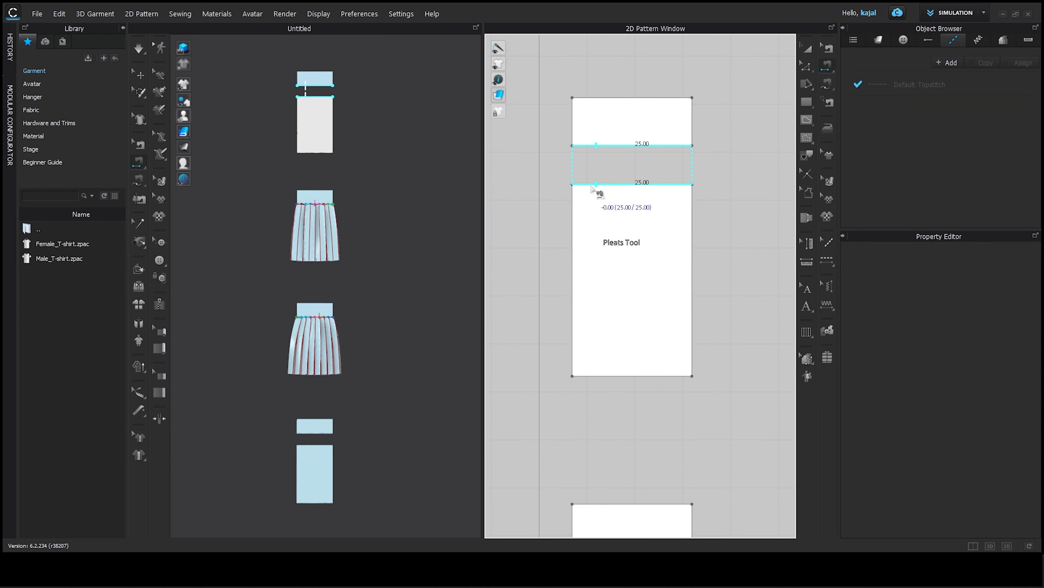
{"action": "left_click", "coordinate": [592, 185]}
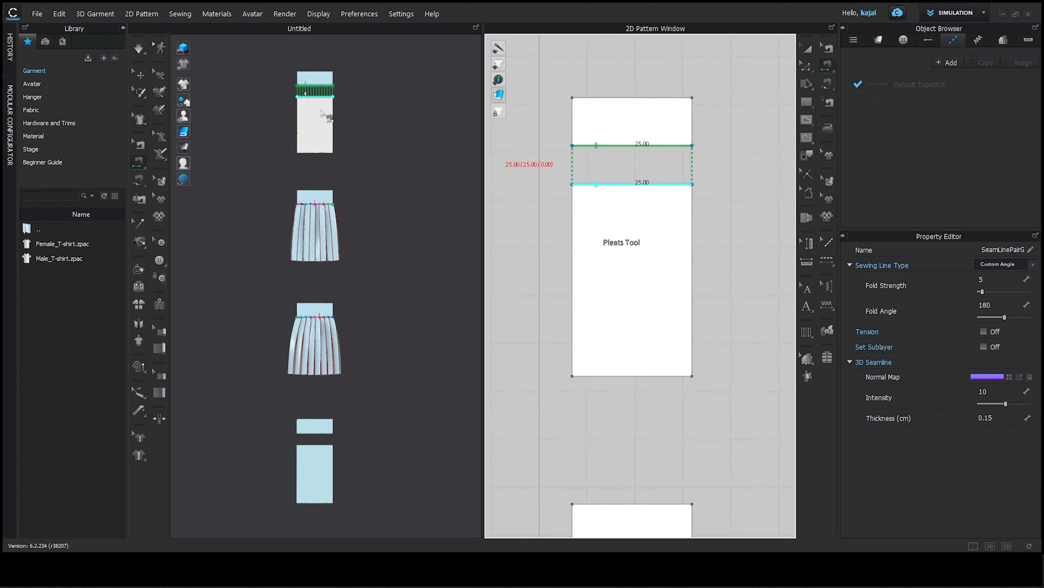
{"action": "key", "text": "space"}
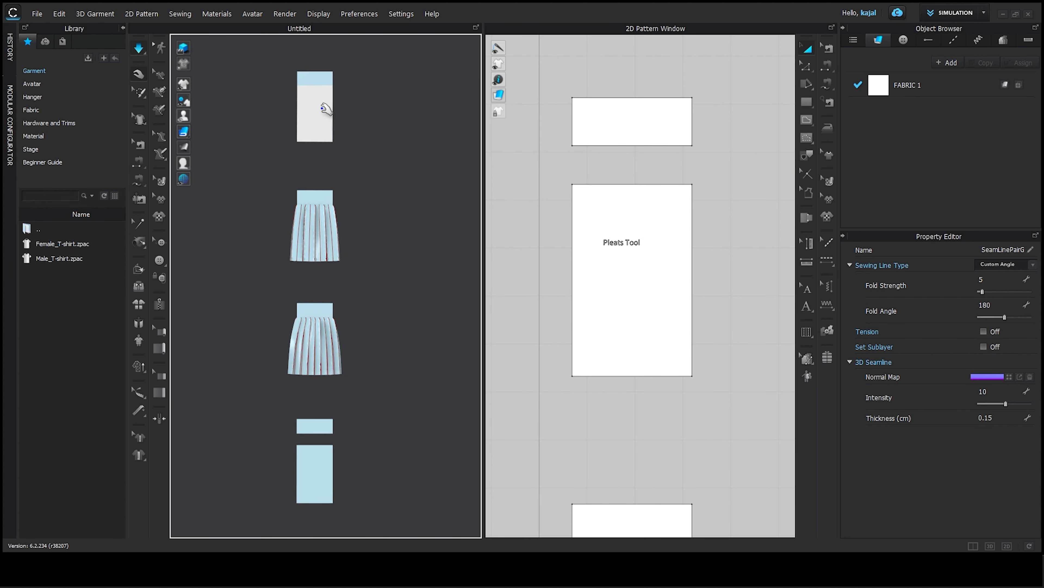
Step: Stop the simulation and draw a full-height pleat line near the Pleats Tool piece's right edge, choosing the wider left part to pleat
{"action": "key", "text": "space"}
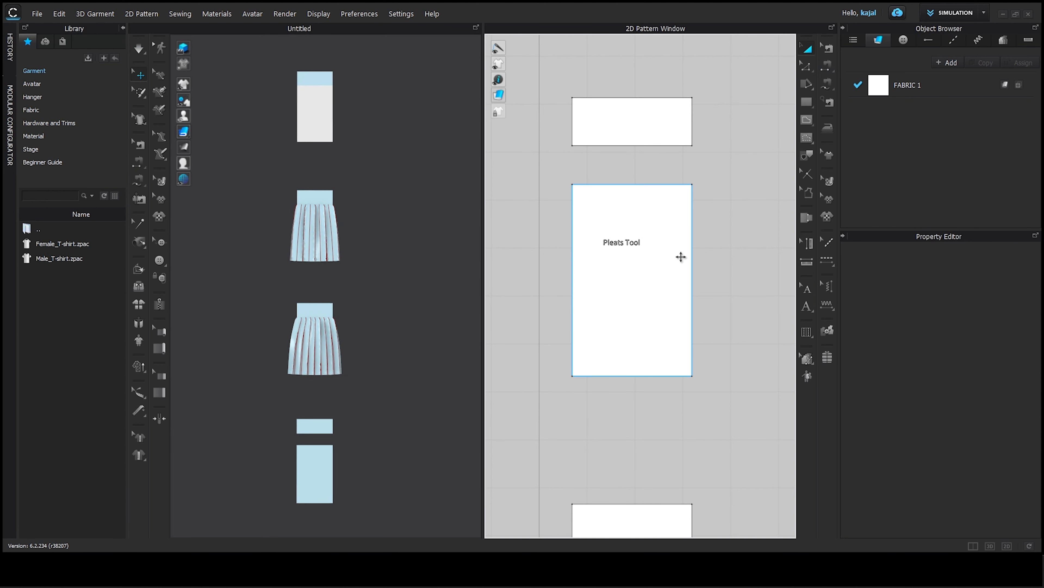
{"action": "left_click", "coordinate": [806, 332]}
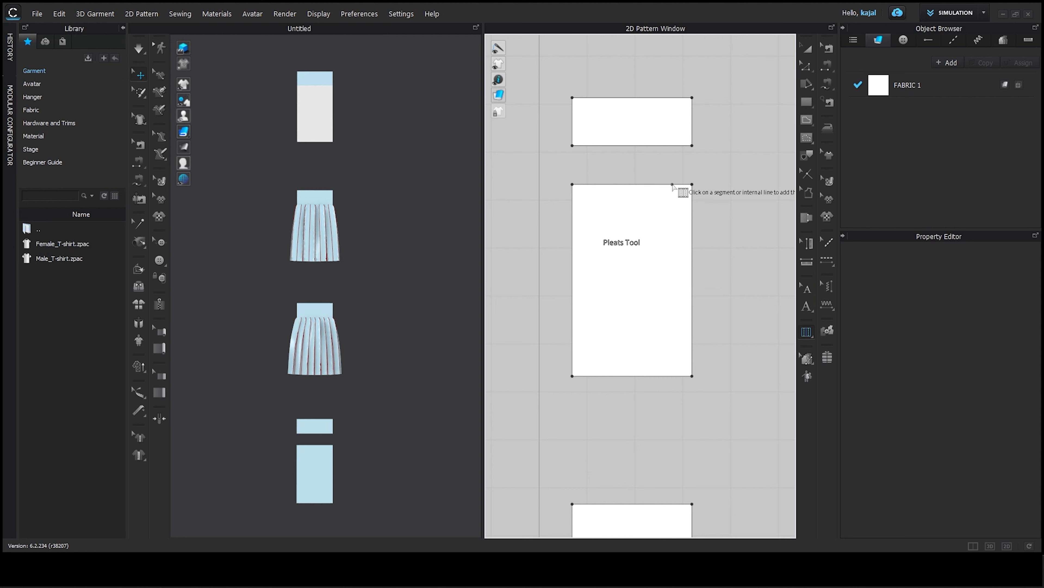
{"action": "left_click", "coordinate": [672, 185]}
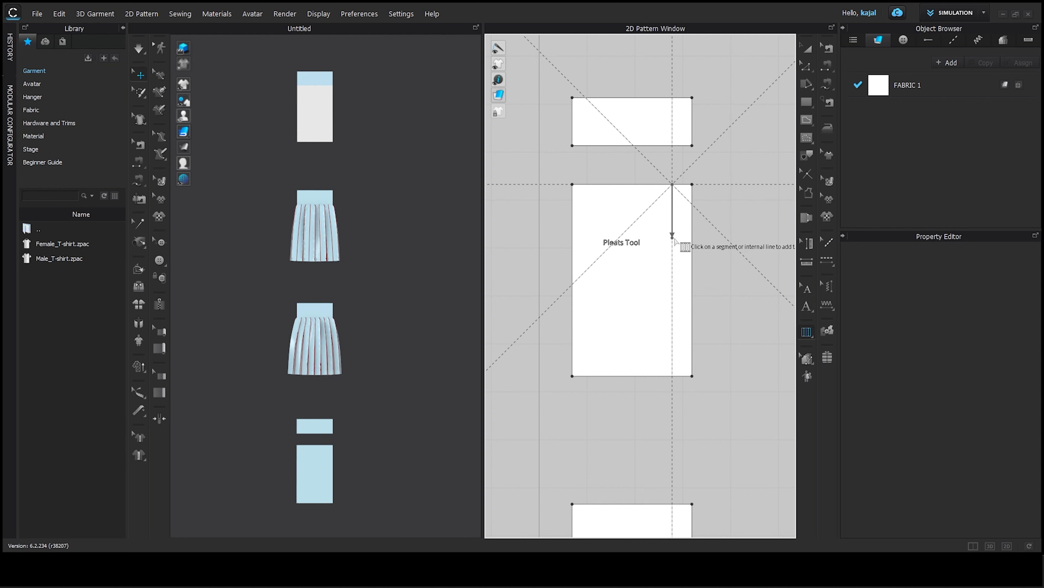
{"action": "left_click", "coordinate": [672, 375]}
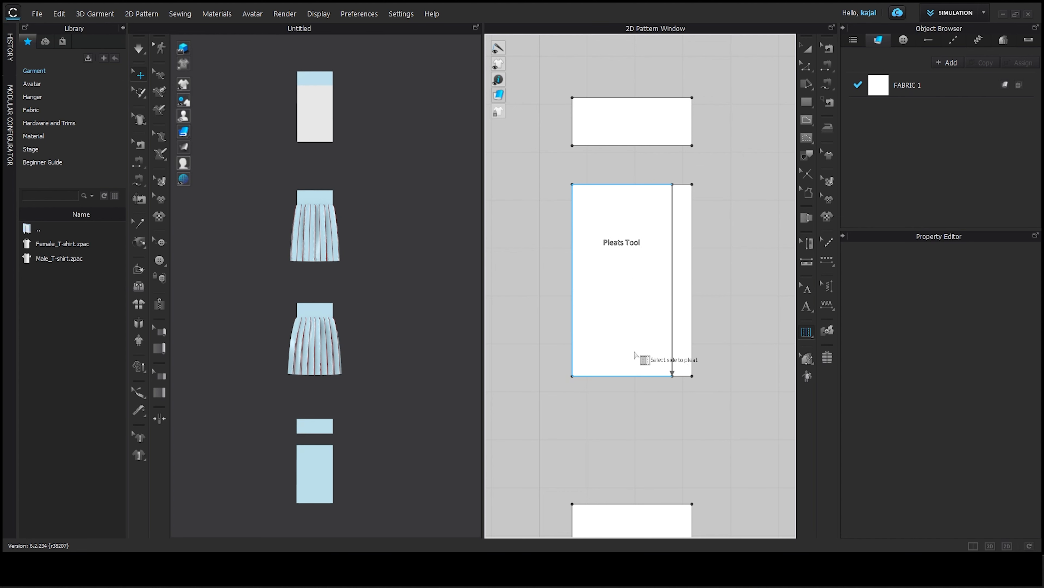
{"action": "left_click", "coordinate": [639, 325]}
{"action": "left_click_drag", "start_coordinate": [512, 86], "coordinate": [484, 47]}
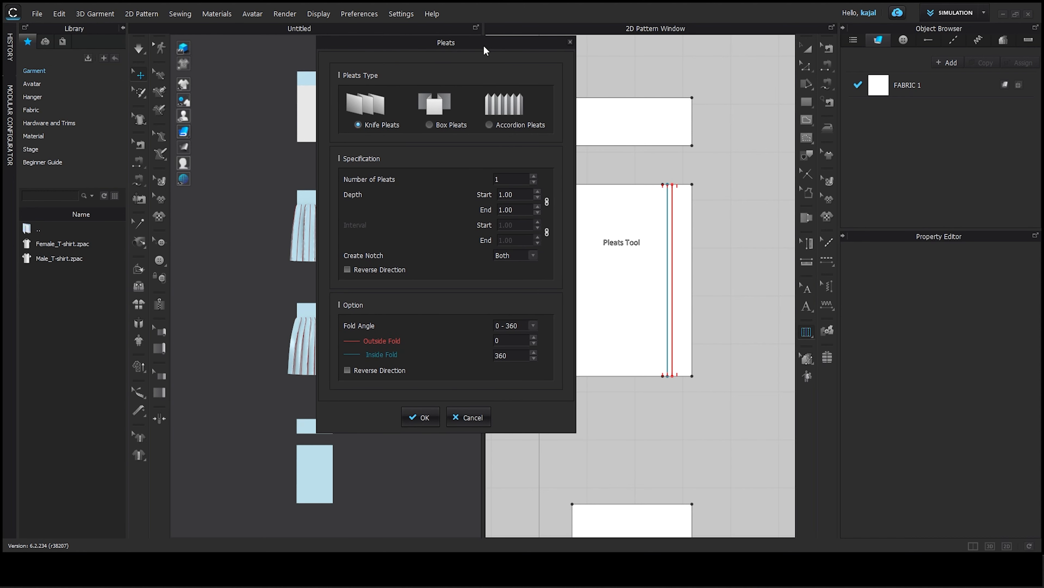
Step: Set the pleats to Box Pleats with 3 pleats, a depth of 3.00 and an interval of 6.00
{"action": "left_click", "coordinate": [429, 125]}
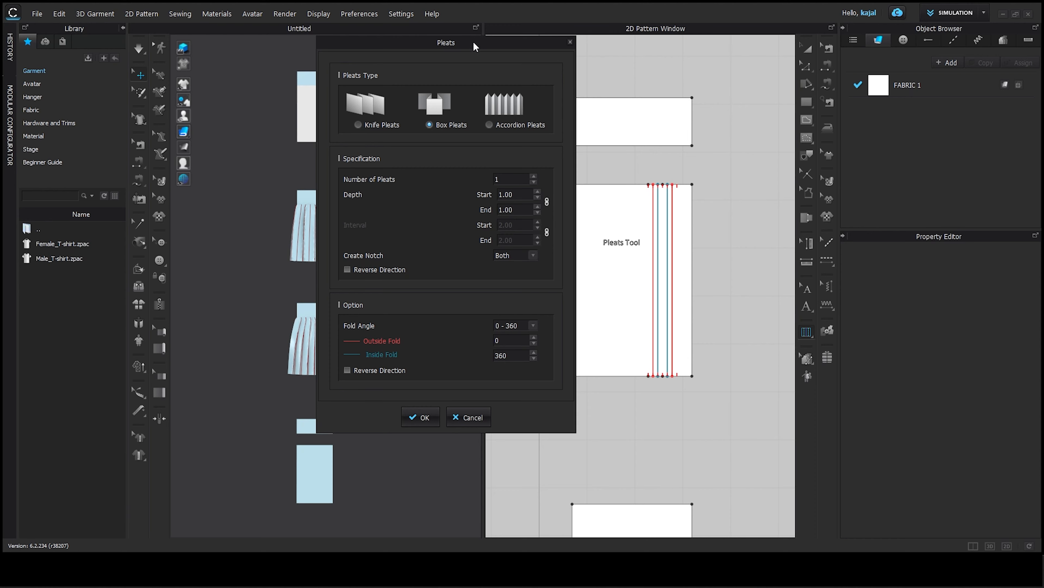
{"action": "left_click_drag", "start_coordinate": [475, 46], "coordinate": [373, 22]}
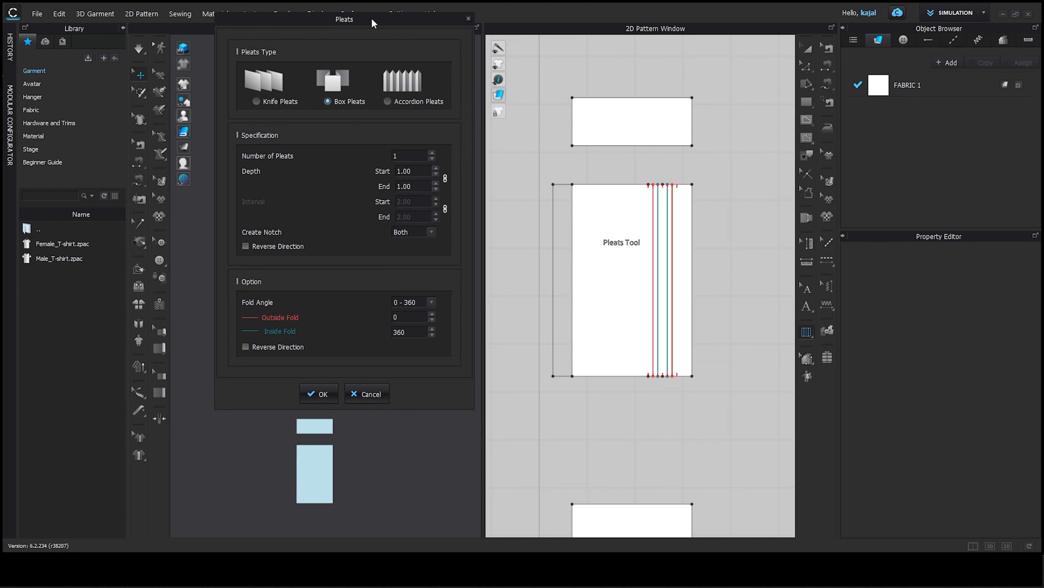
{"action": "left_click", "coordinate": [433, 154]}
{"action": "left_click", "coordinate": [433, 153]}
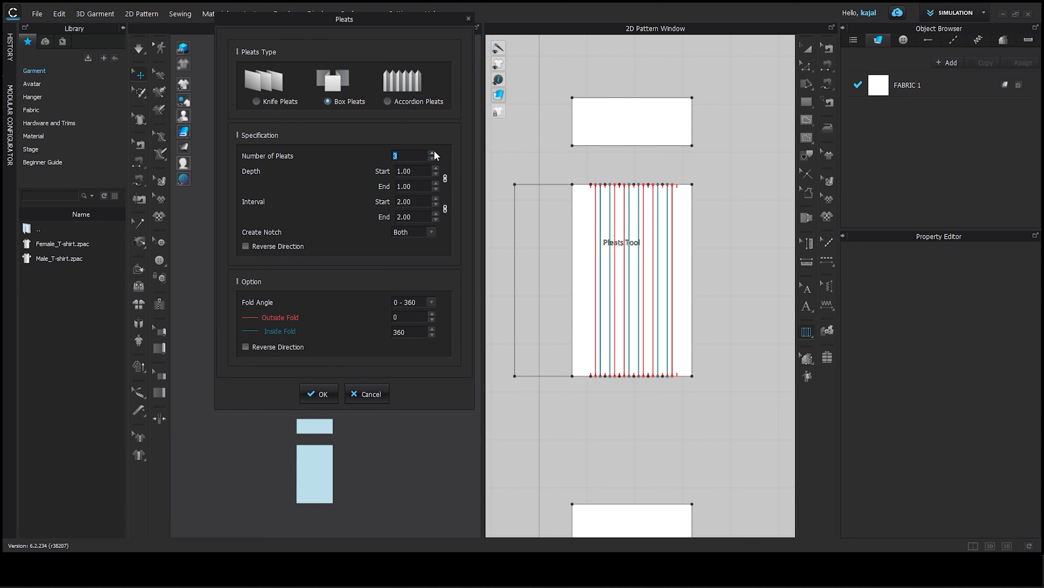
{"action": "left_click", "coordinate": [434, 170]}
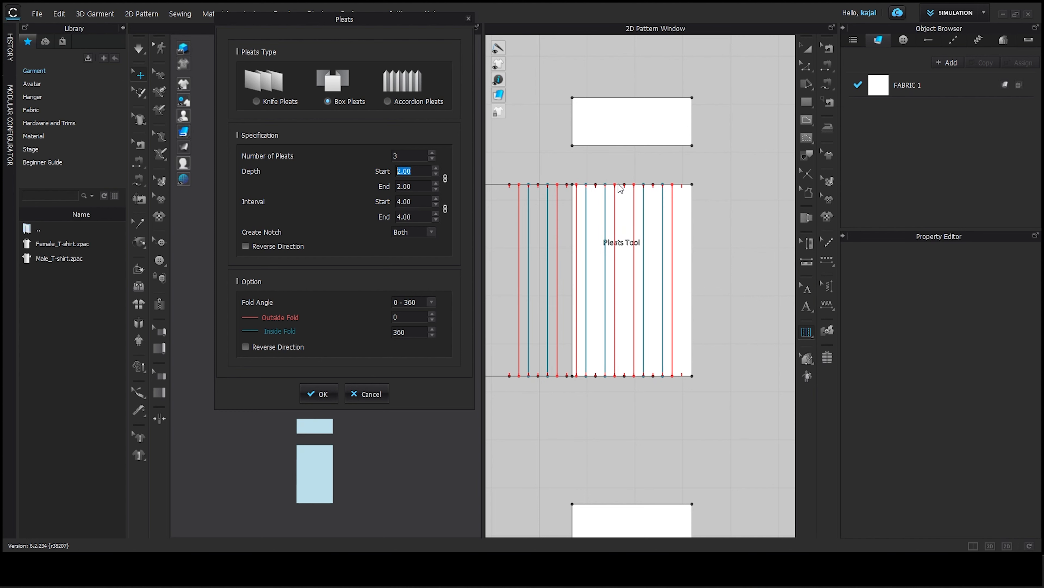
{"action": "left_click", "coordinate": [436, 168]}
{"action": "left_click", "coordinate": [434, 200]}
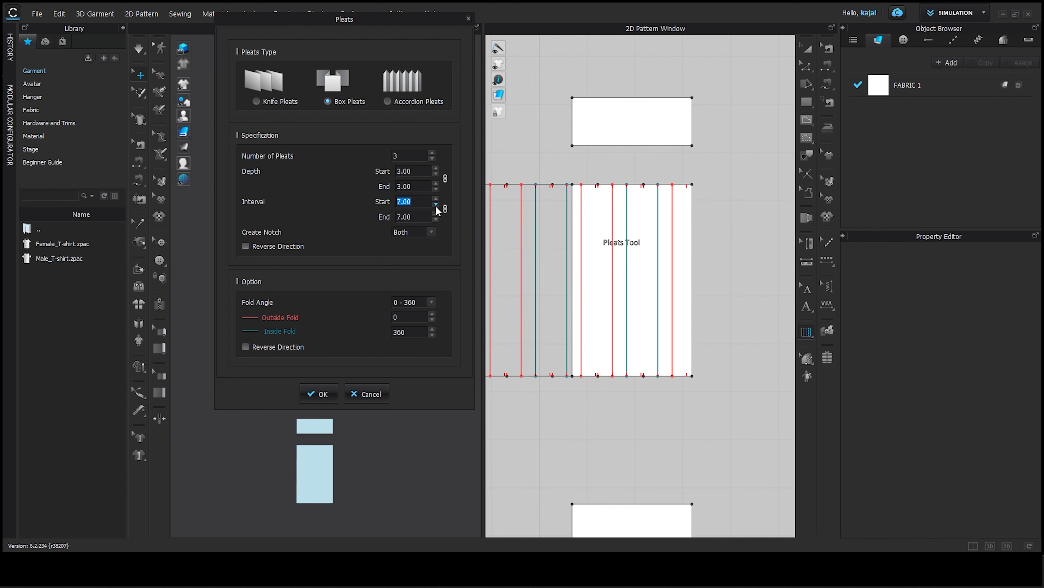
{"action": "left_click", "coordinate": [435, 206]}
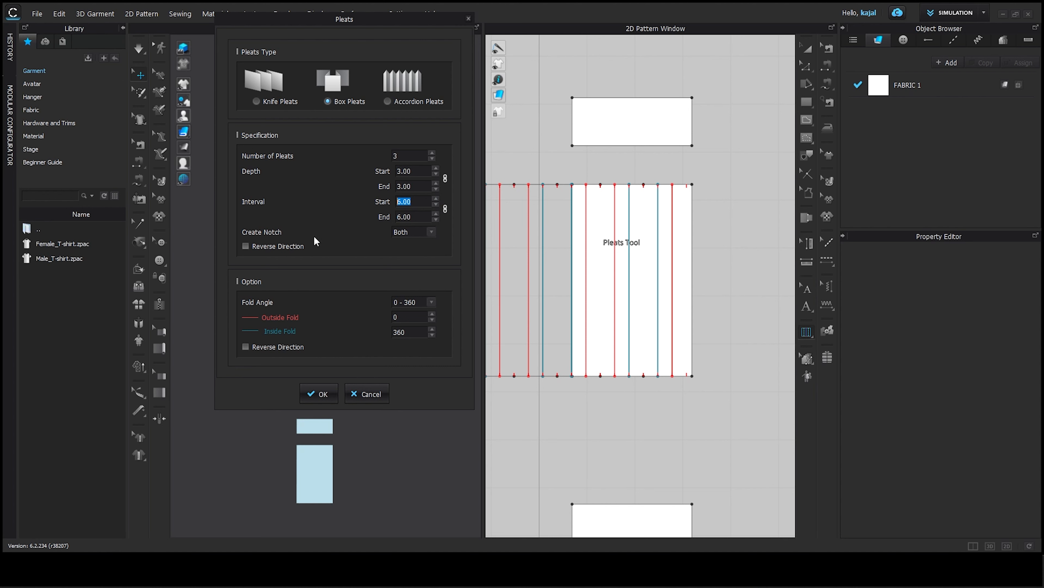
Step: Keep notch creation at Both, choose the 0 - 360 fold angle, and apply the box pleats to the Pleats Tool piece
{"action": "left_click", "coordinate": [432, 233]}
{"action": "left_click", "coordinate": [434, 227]}
{"action": "left_click", "coordinate": [430, 302]}
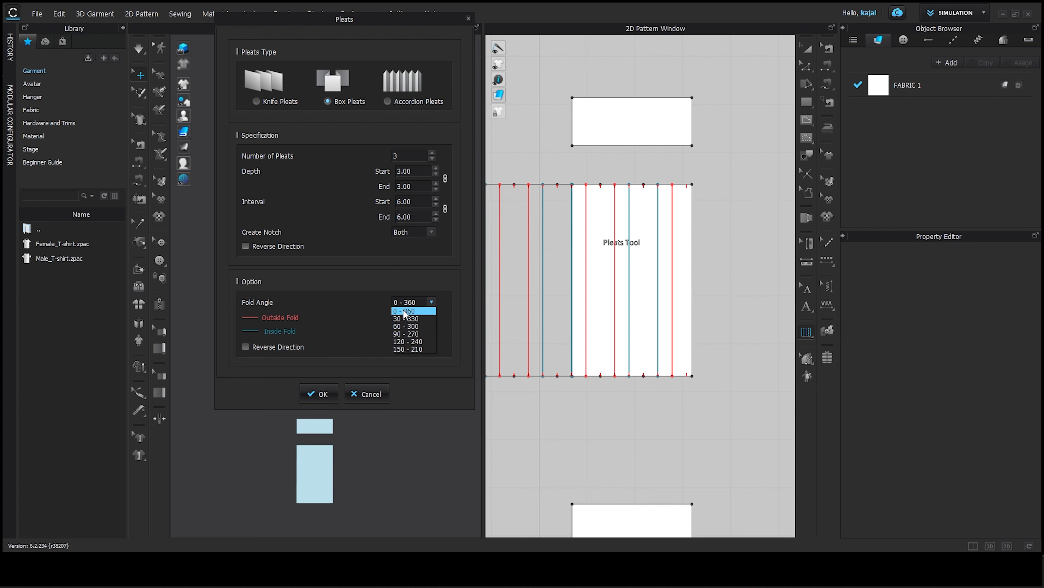
{"action": "left_click", "coordinate": [406, 311]}
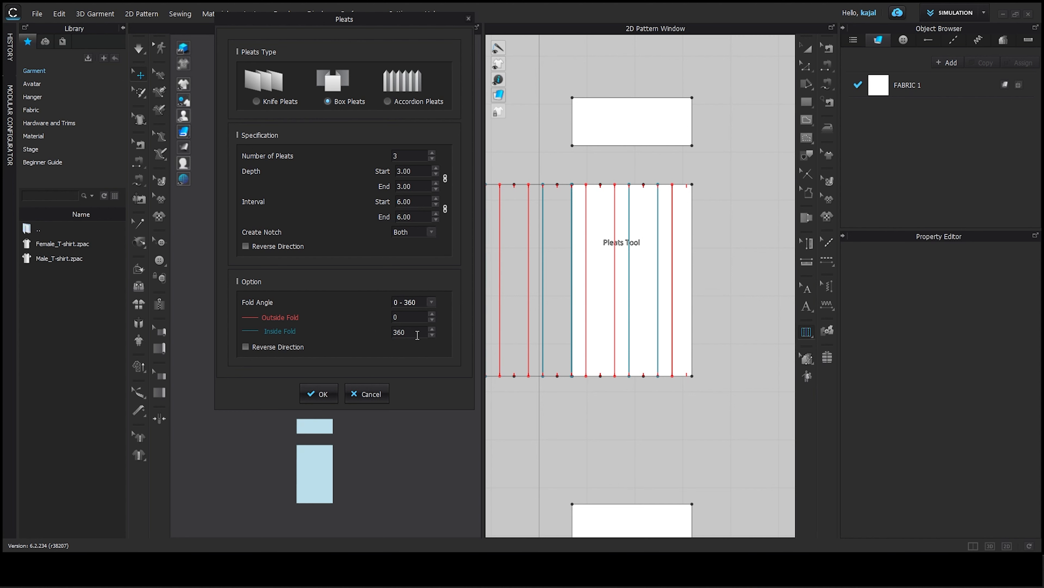
{"action": "left_click", "coordinate": [319, 394]}
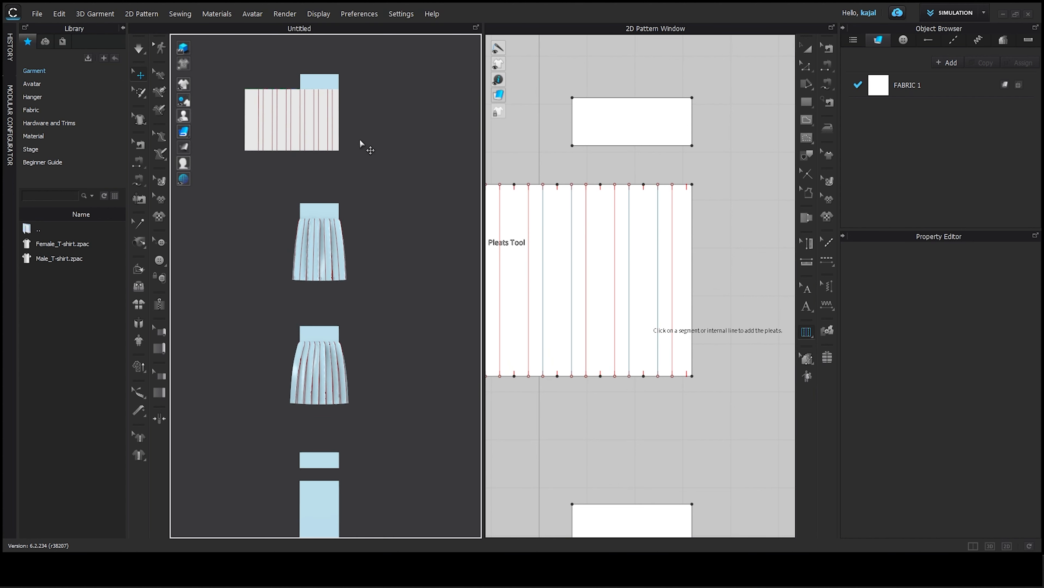
Step: Centre the pleated Pleats Tool piece under its short rectangle in 3D and strengthen it
{"action": "left_click", "coordinate": [808, 48]}
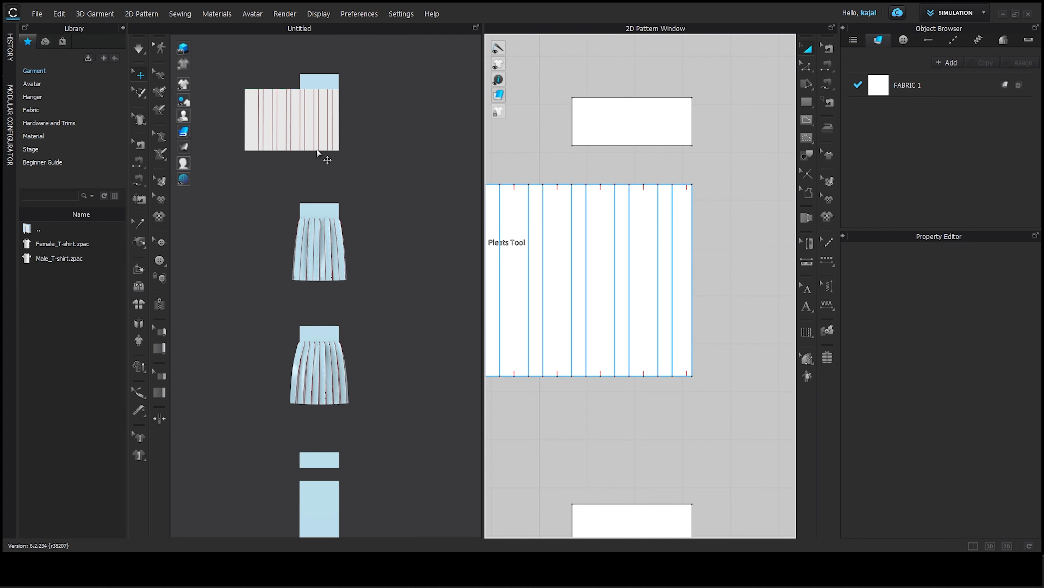
{"action": "left_click", "coordinate": [315, 112]}
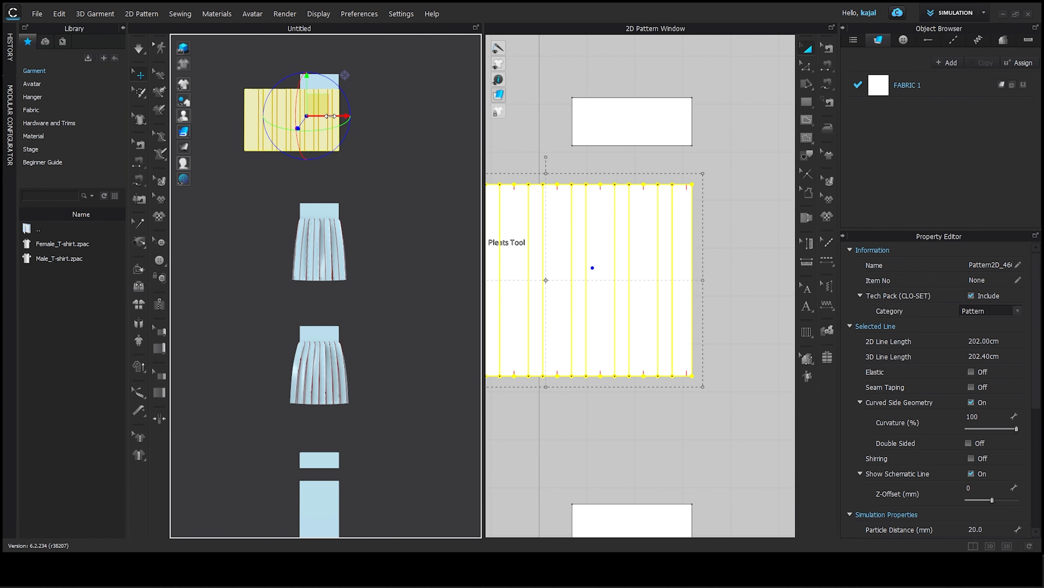
{"action": "left_click_drag", "start_coordinate": [322, 116], "coordinate": [353, 118]}
{"action": "right_click", "coordinate": [343, 110]}
{"action": "left_click", "coordinate": [390, 223]}
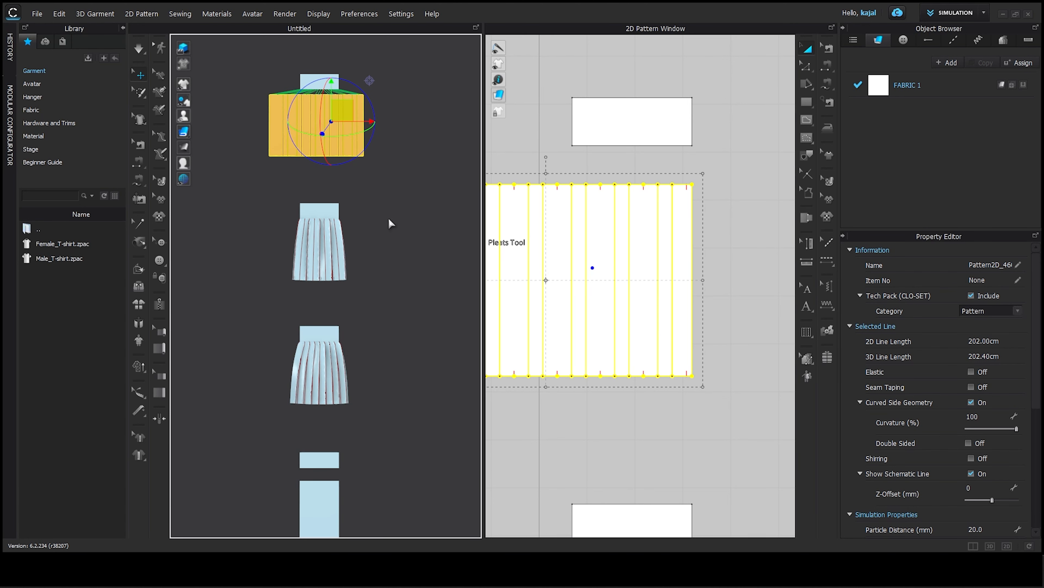
{"action": "middle_click_drag", "start_coordinate": [372, 129], "coordinate": [378, 139]}
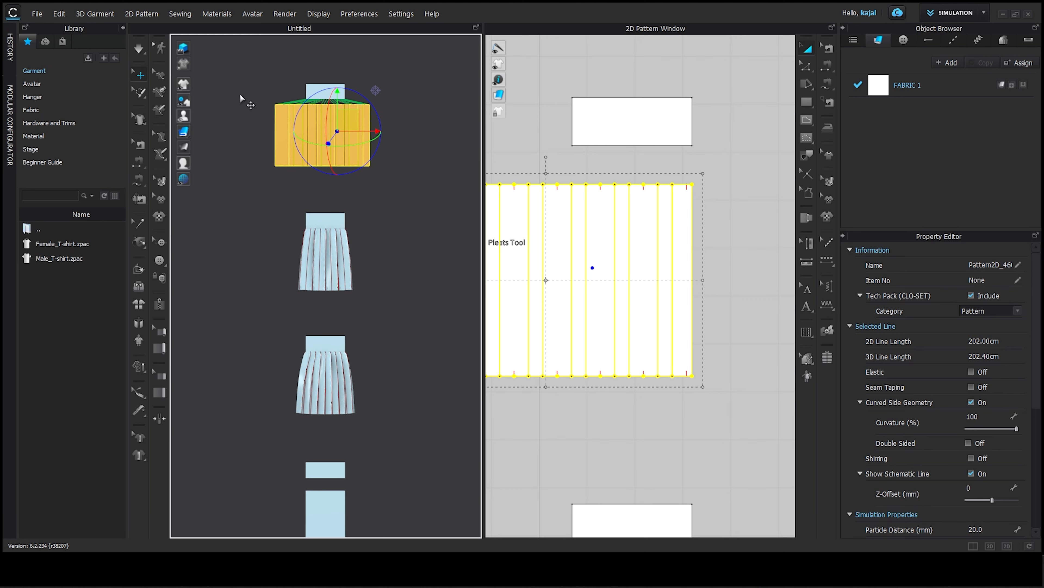
Step: Simulate the strengthened Pleats Tool piece until its box pleats fold, stop the simulation, and freeze the piece
{"action": "left_click", "coordinate": [138, 48]}
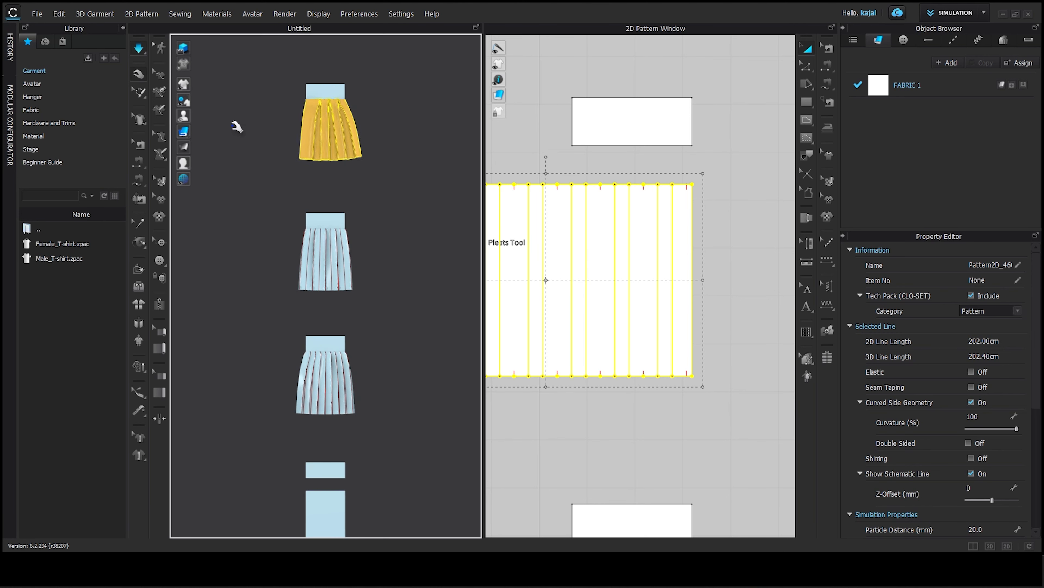
{"action": "key", "text": "space"}
{"action": "left_click", "coordinate": [270, 124]}
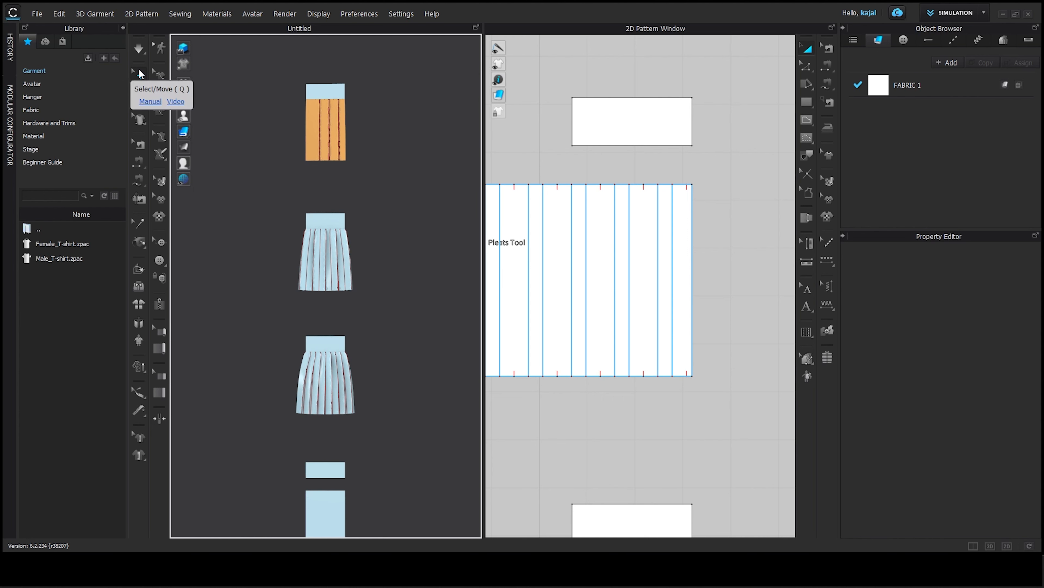
{"action": "left_click", "coordinate": [325, 123]}
{"action": "right_click", "coordinate": [326, 122]}
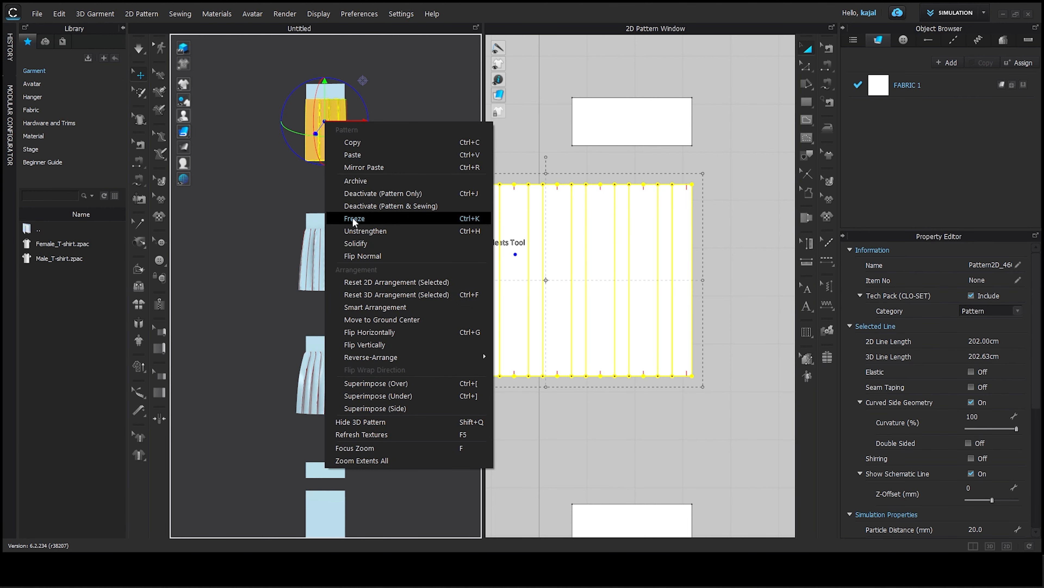
{"action": "left_click", "coordinate": [369, 220]}
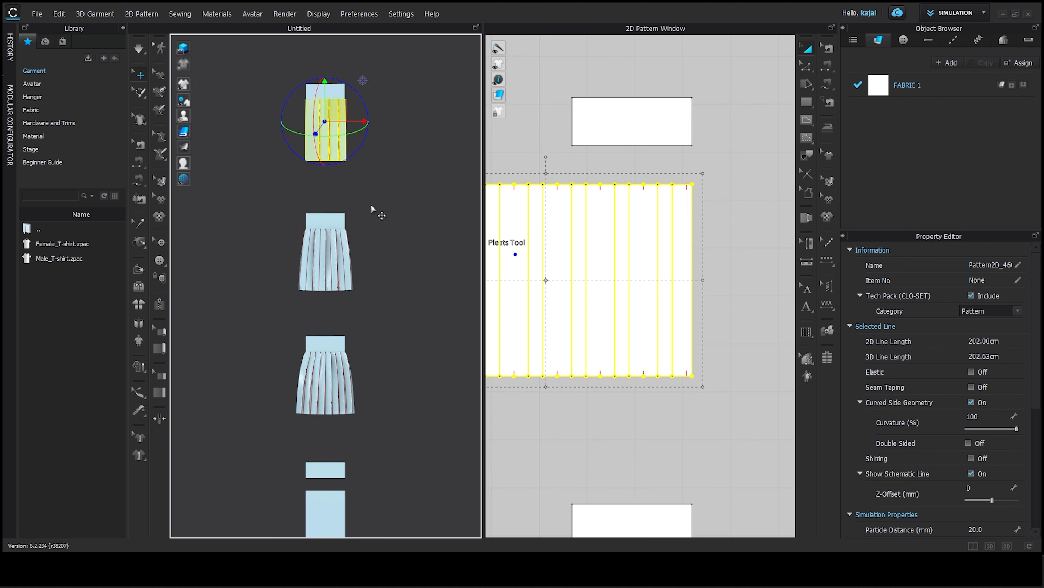
Step: Unfreeze the Accordion Pleat piece in the 2D pattern
{"action": "scroll", "coordinate": [604, 239], "scroll_direction": "down", "scroll_amount": 5}
{"action": "scroll", "coordinate": [612, 370], "scroll_direction": "up", "scroll_amount": 5}
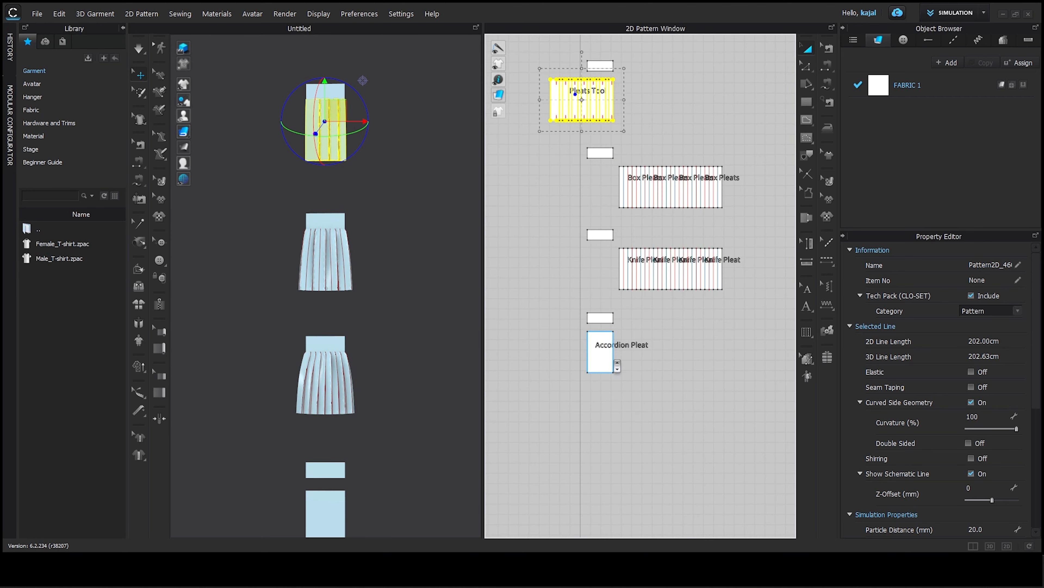
{"action": "scroll", "coordinate": [590, 343], "scroll_direction": "up", "scroll_amount": 3}
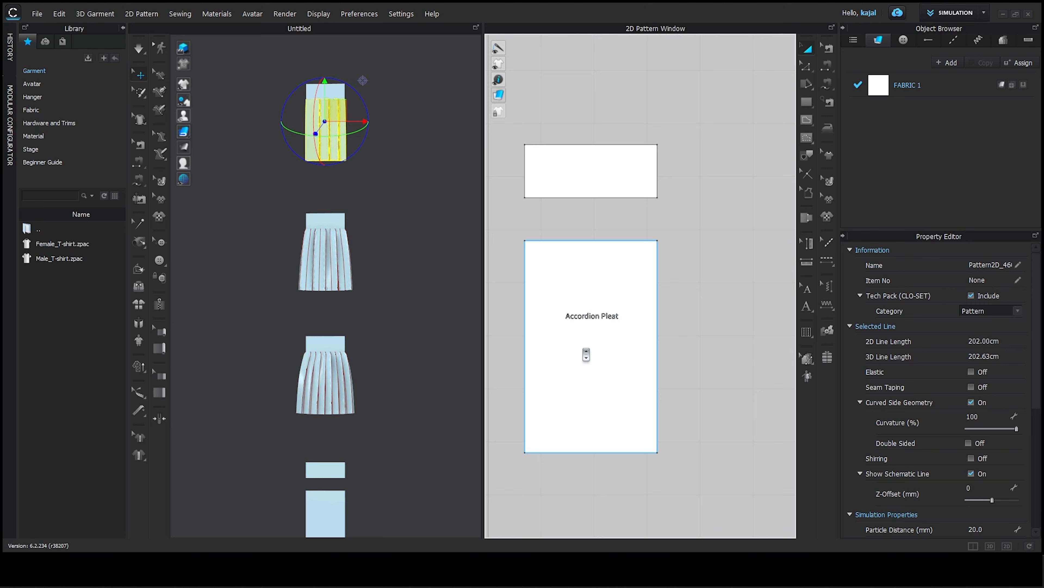
{"action": "scroll", "coordinate": [590, 360], "scroll_direction": "down", "scroll_amount": 2}
{"action": "left_click", "coordinate": [593, 360]}
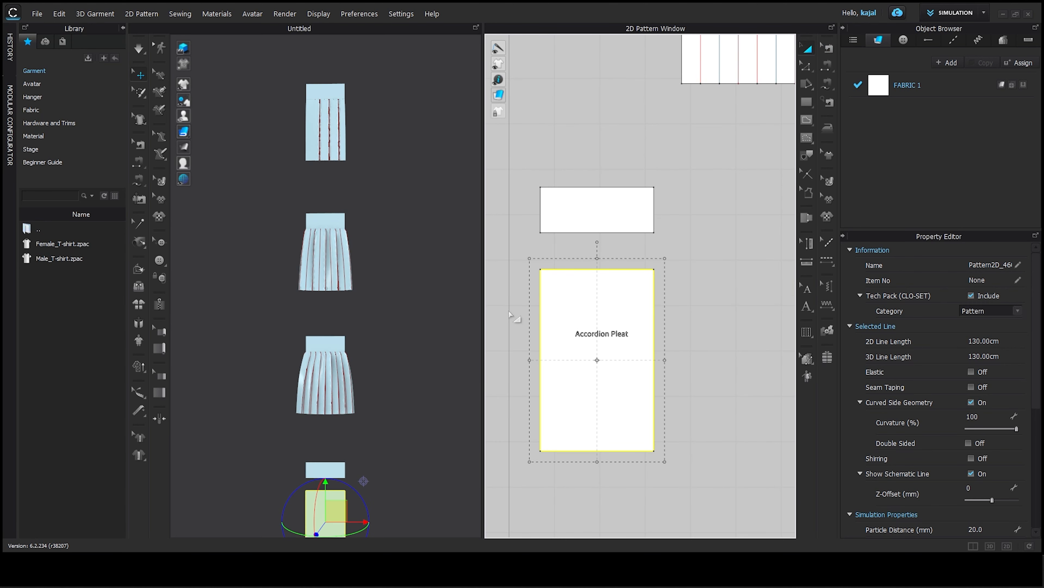
{"action": "left_click", "coordinate": [686, 348]}
{"action": "left_click", "coordinate": [634, 283]}
{"action": "right_click", "coordinate": [602, 291]}
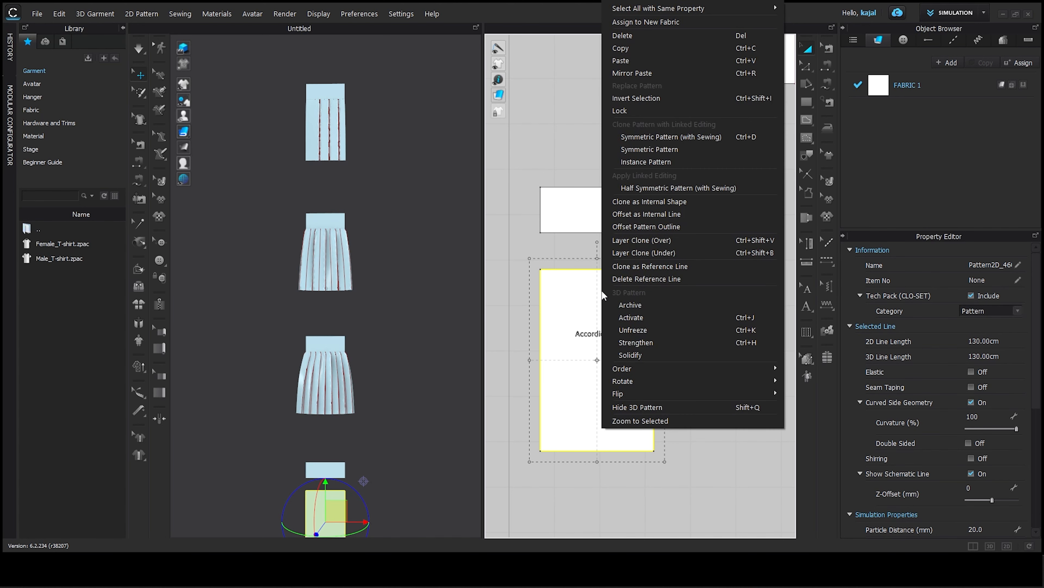
{"action": "left_click", "coordinate": [626, 330]}
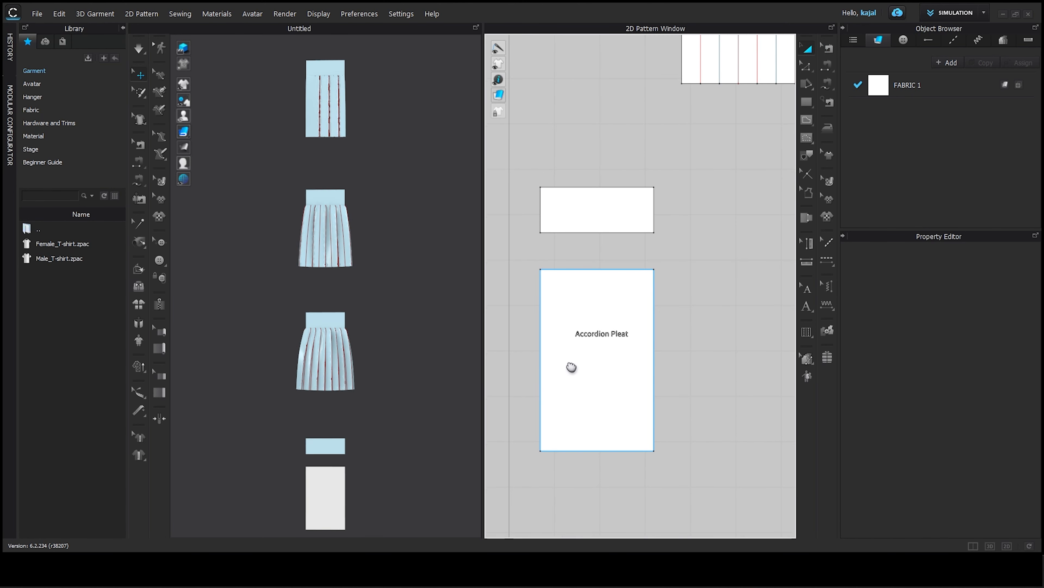
Step: Select both long side edges of the Accordion Pleat piece and start Distribute Internal Line between Segment
{"action": "right_click_drag", "start_coordinate": [571, 367], "coordinate": [583, 368]}
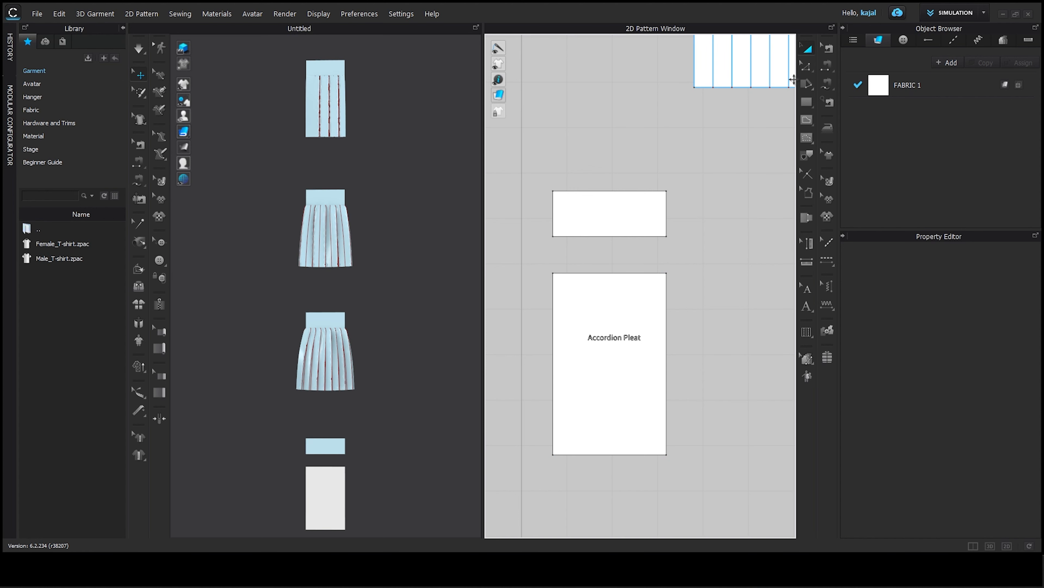
{"action": "left_click", "coordinate": [808, 67]}
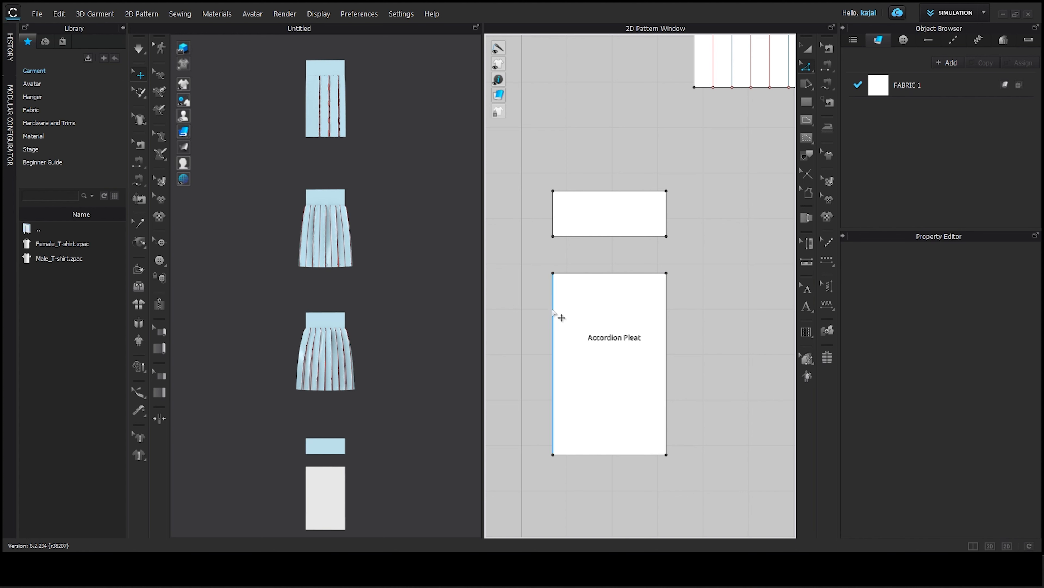
{"action": "left_click", "coordinate": [554, 313]}
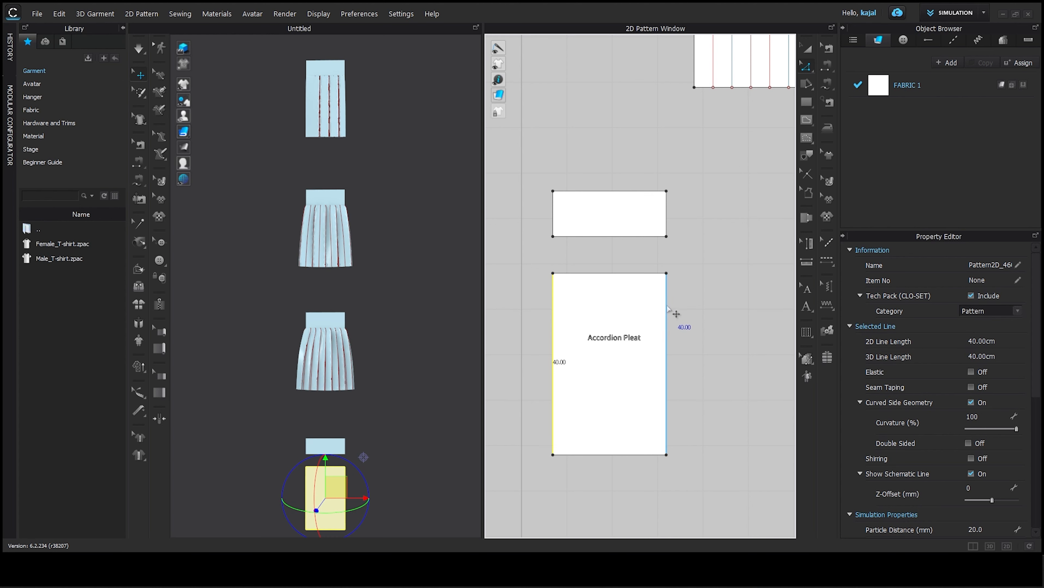
{"action": "left_click", "coordinate": [667, 313], "text": "shift"}
{"action": "right_click", "coordinate": [668, 309]}
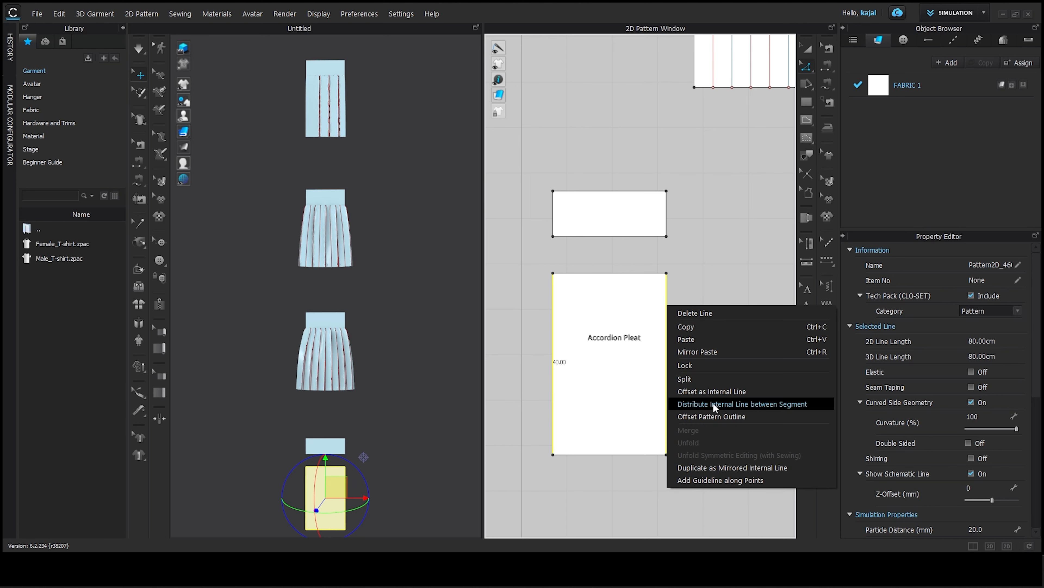
{"action": "left_click", "coordinate": [779, 405]}
{"action": "left_click_drag", "start_coordinate": [579, 171], "coordinate": [431, 148]}
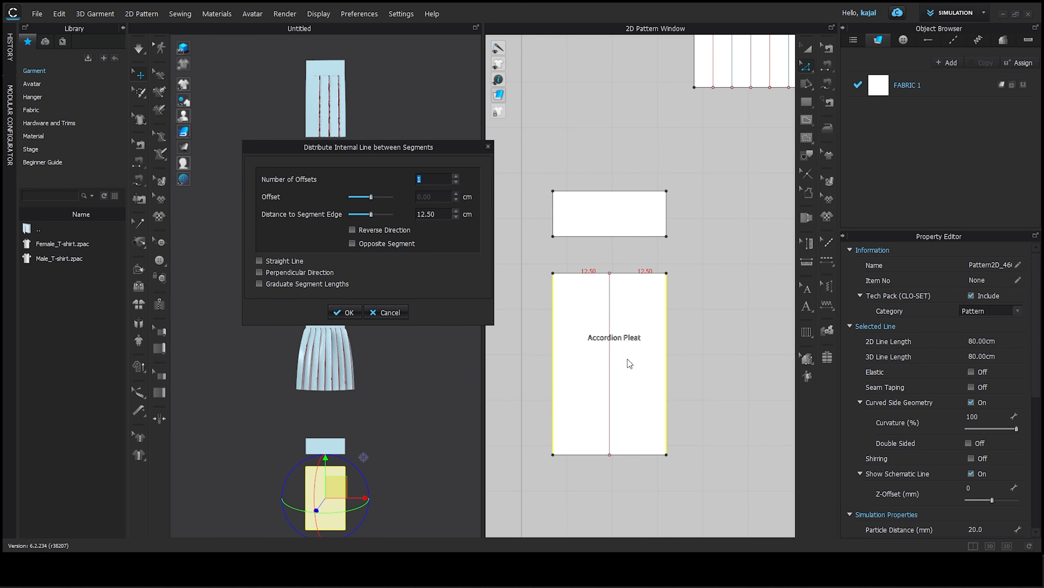
Step: Distribute 30 evenly spaced internal lines between the two side edges of the Accordion Pleat piece
{"action": "left_click", "coordinate": [456, 177]}
{"action": "left_click", "coordinate": [457, 176]}
{"action": "left_click", "coordinate": [457, 176]}
{"action": "left_click", "coordinate": [456, 176]}
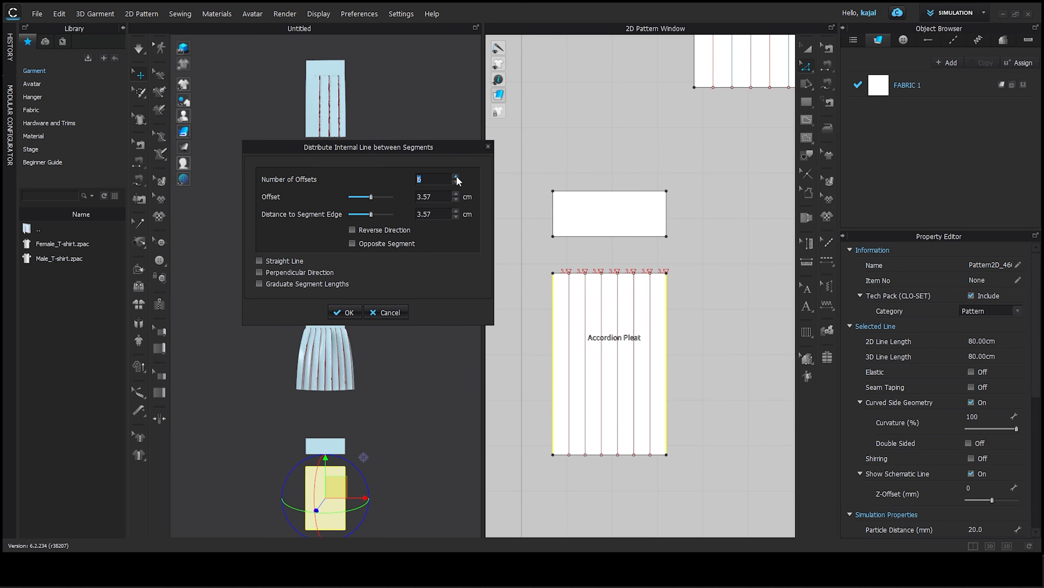
{"action": "left_click", "coordinate": [456, 177]}
{"action": "left_click", "coordinate": [456, 176]}
{"action": "left_click", "coordinate": [457, 176]}
{"action": "left_click", "coordinate": [456, 177]}
{"action": "left_click", "coordinate": [456, 177]}
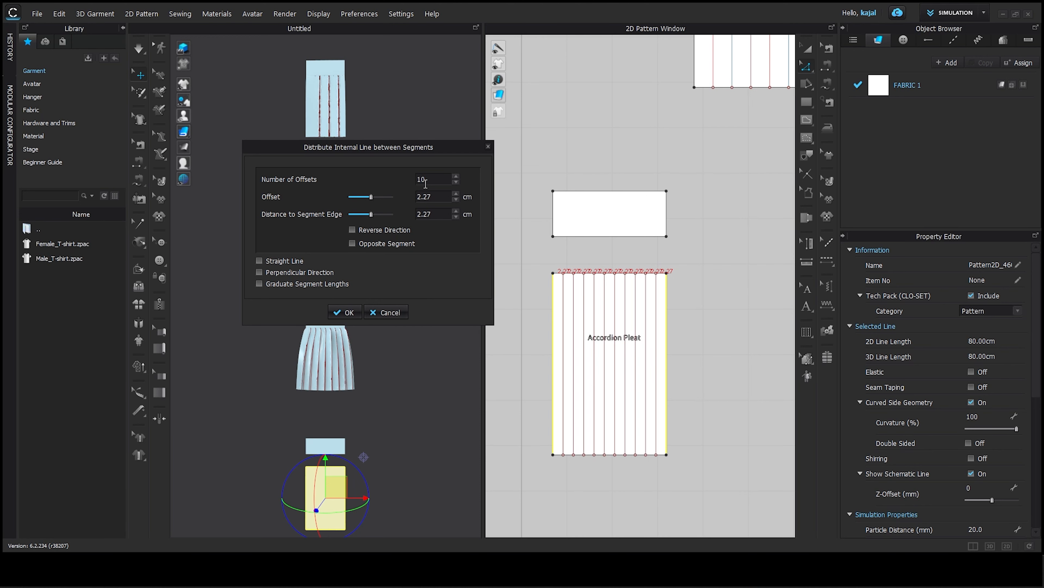
{"action": "double_click", "coordinate": [426, 184]}
{"action": "type", "text": "30"}
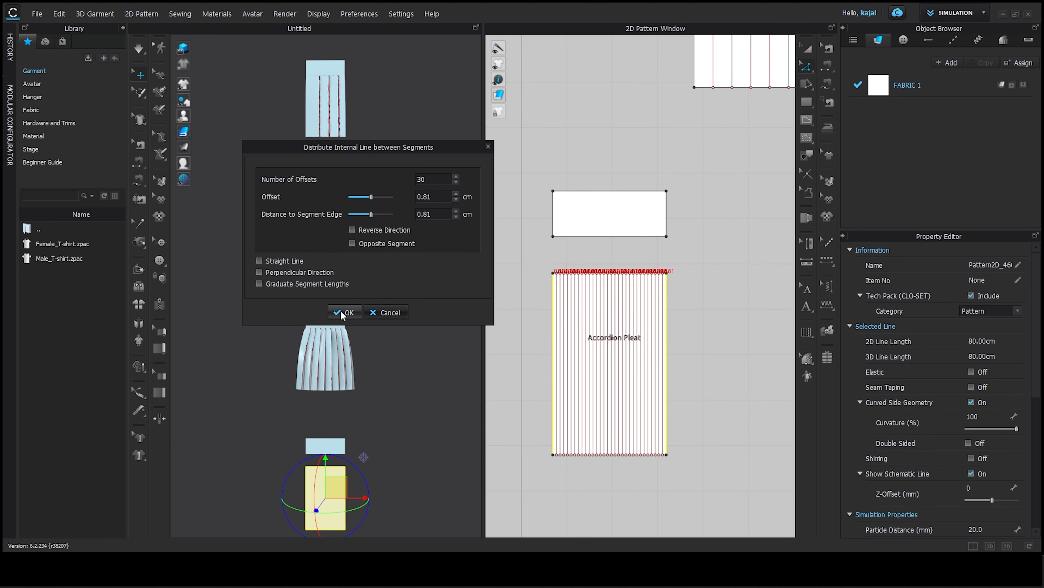
{"action": "left_click", "coordinate": [343, 313]}
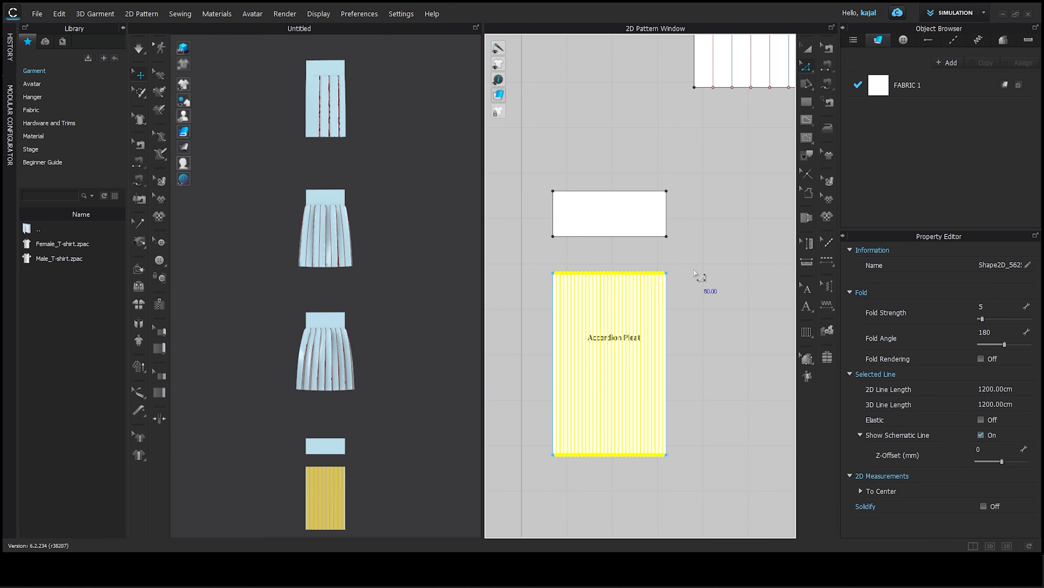
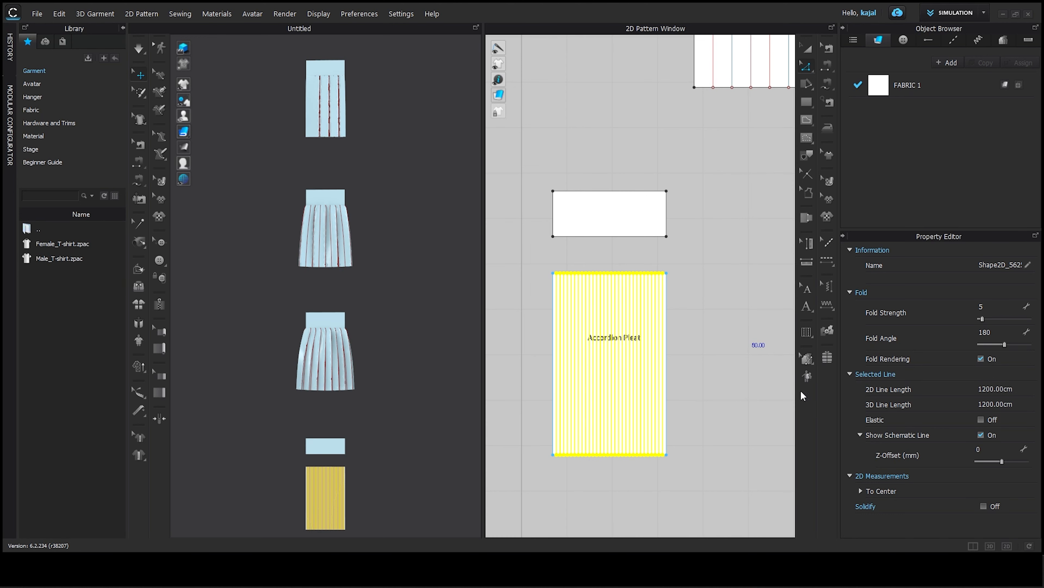
Step: Turn on Fold Rendering for the new internal lines, apply Extend/Trim & Add Point to Pattern Outline, and check the edge segments
{"action": "scroll", "coordinate": [654, 393], "scroll_direction": "up", "scroll_amount": 5}
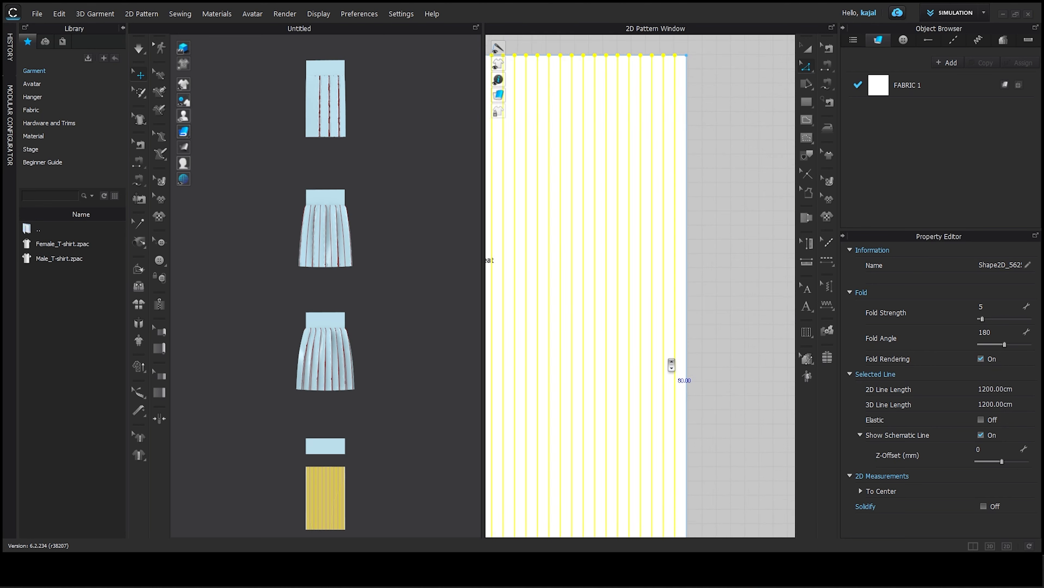
{"action": "scroll", "coordinate": [671, 365], "scroll_direction": "up", "scroll_amount": 2}
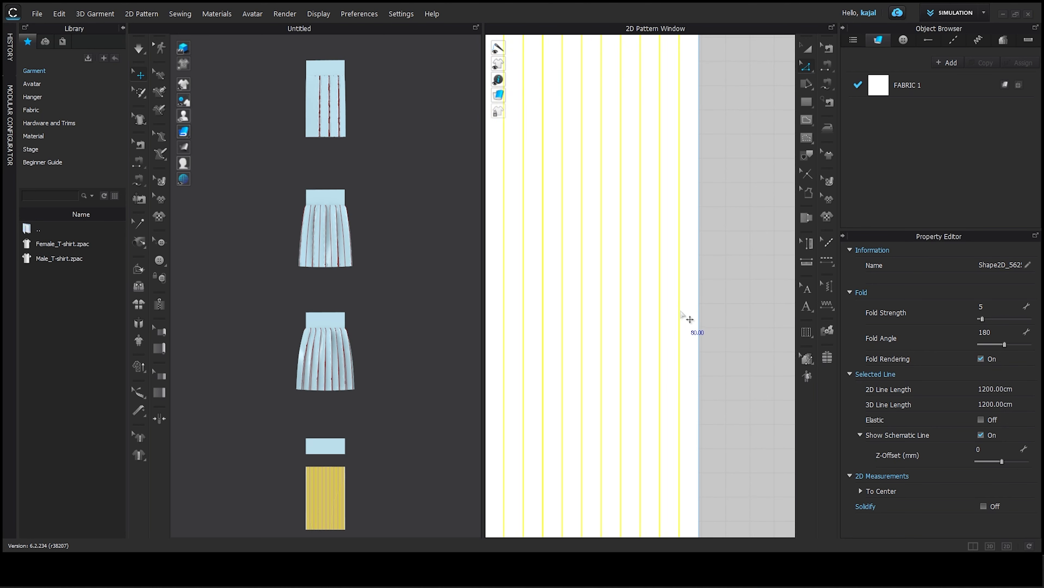
{"action": "right_click", "coordinate": [681, 312]}
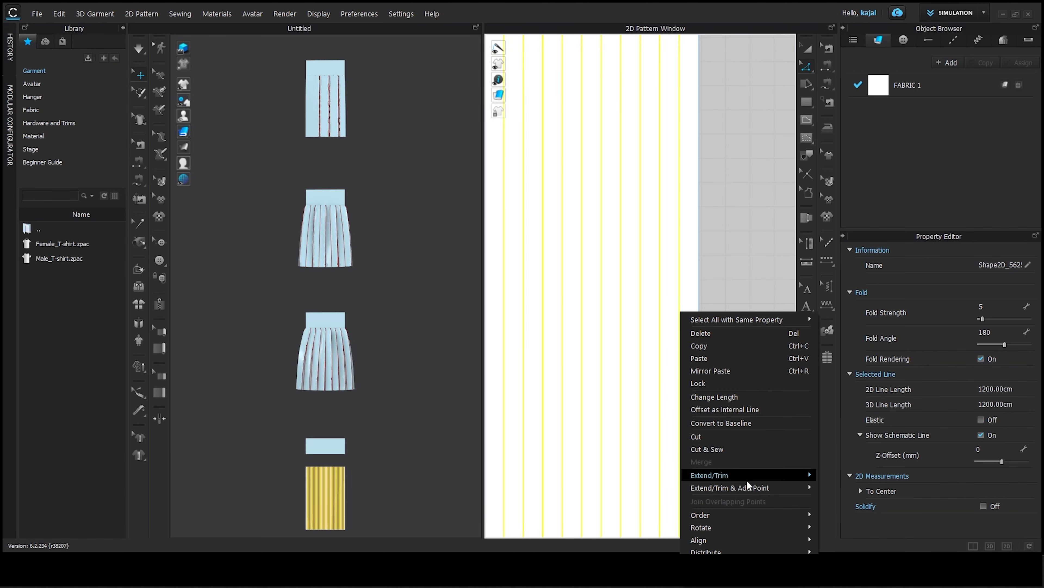
{"action": "mouse_move", "coordinate": [739, 488]}
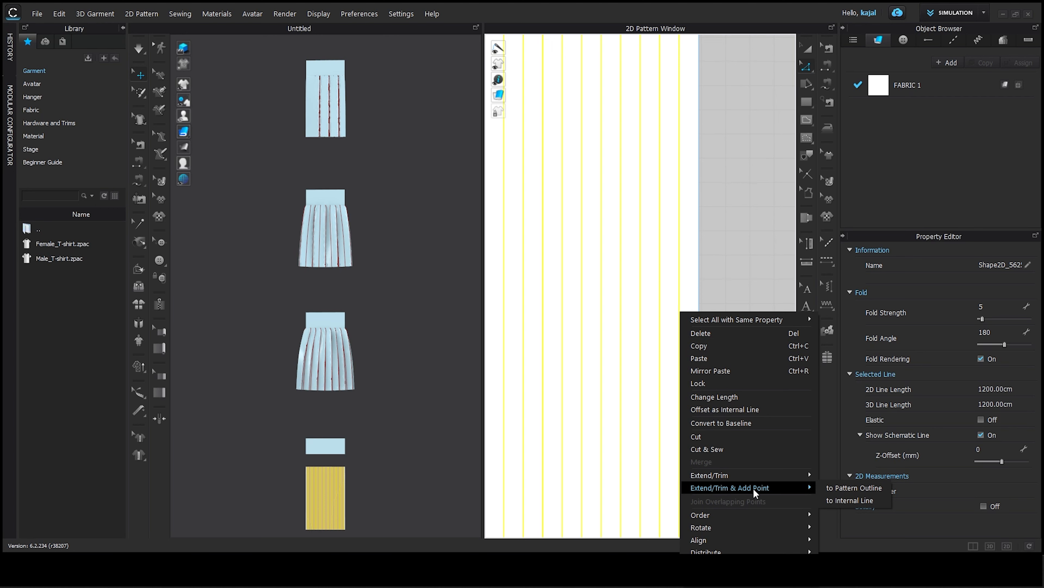
{"action": "left_click", "coordinate": [847, 487]}
{"action": "scroll", "coordinate": [699, 313], "scroll_direction": "down", "scroll_amount": 5}
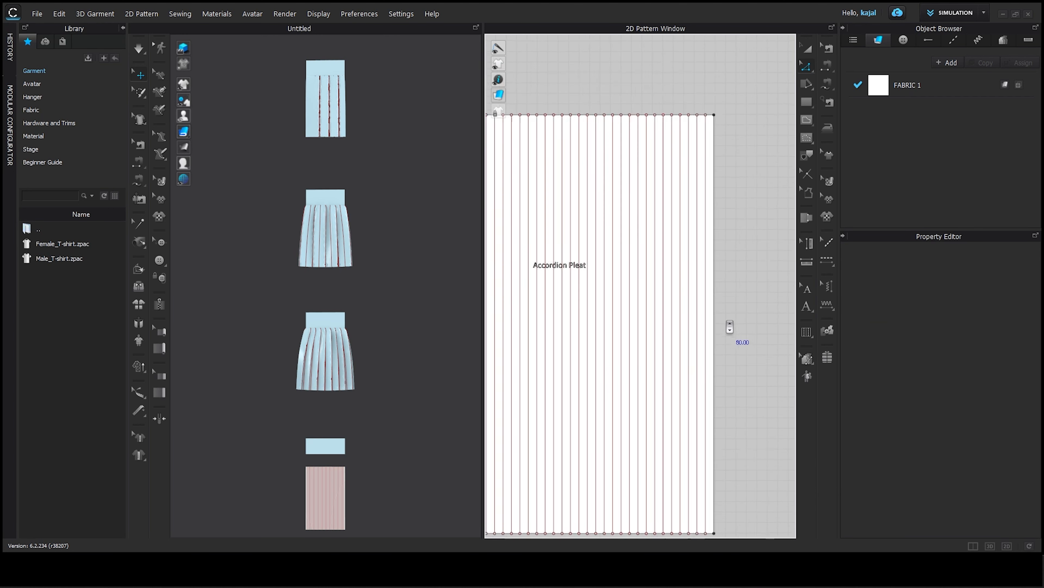
{"action": "scroll", "coordinate": [715, 165], "scroll_direction": "up", "scroll_amount": 5}
{"action": "left_click", "coordinate": [732, 246]}
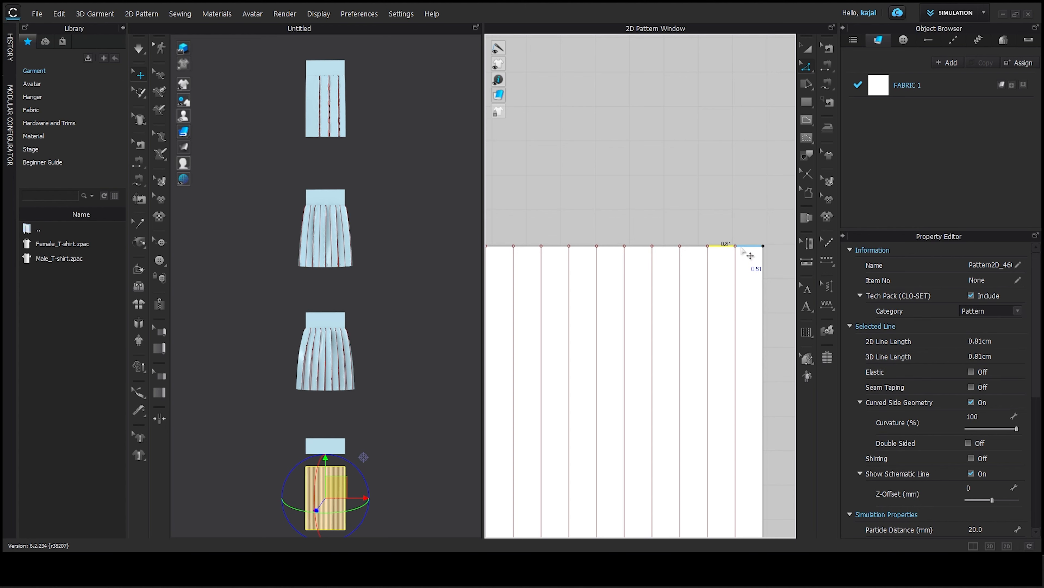
{"action": "scroll", "coordinate": [696, 202], "scroll_direction": "down", "scroll_amount": 5}
{"action": "scroll", "coordinate": [699, 421], "scroll_direction": "up", "scroll_amount": 4}
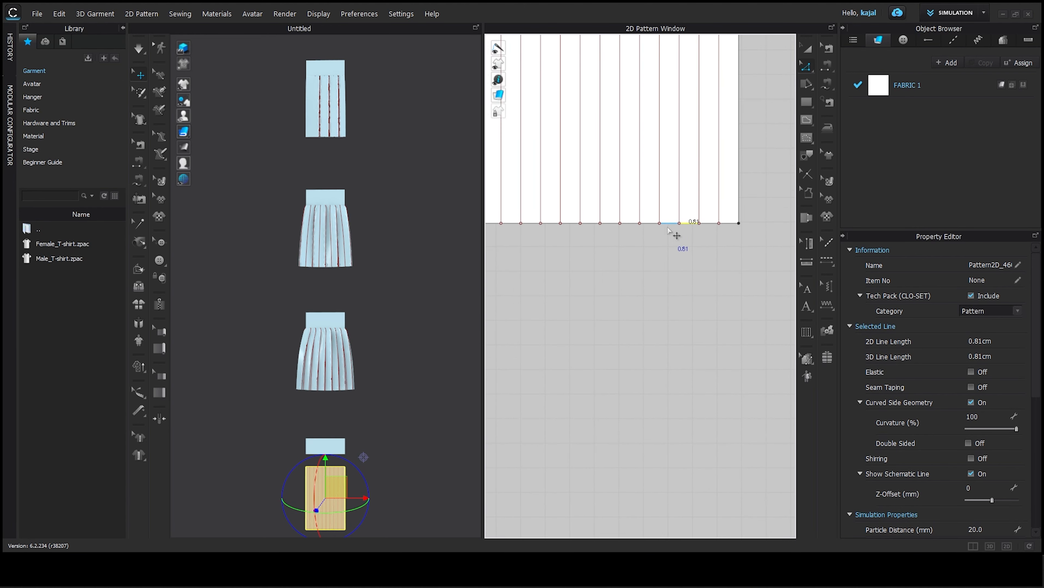
Step: Define a Pleats Fold direction line across the whole Accordion Pleat piece, from one side edge to the other
{"action": "scroll", "coordinate": [695, 289], "scroll_direction": "down", "scroll_amount": 5}
{"action": "left_click", "coordinate": [807, 331]}
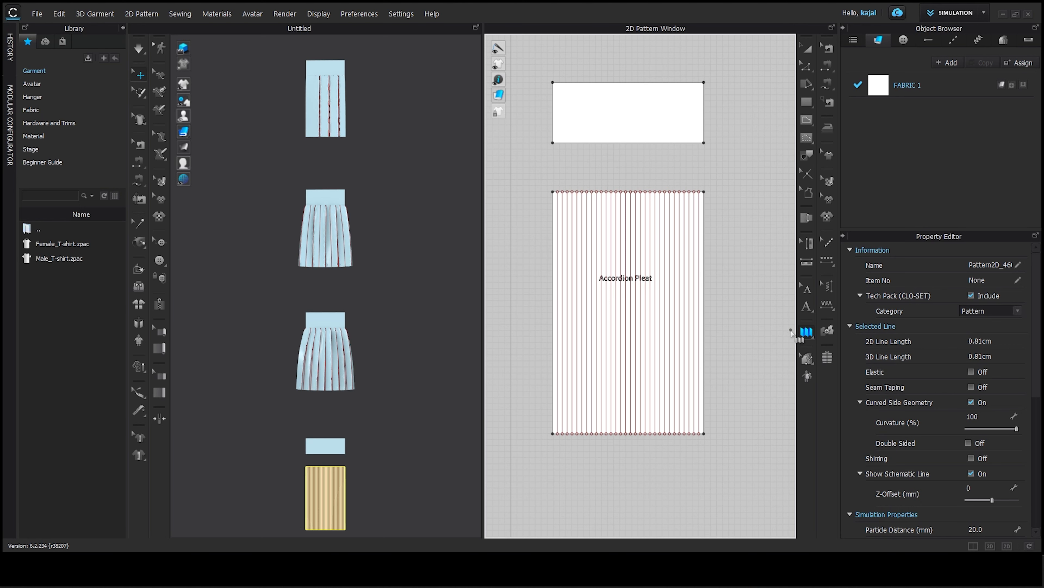
{"action": "left_click", "coordinate": [807, 332]}
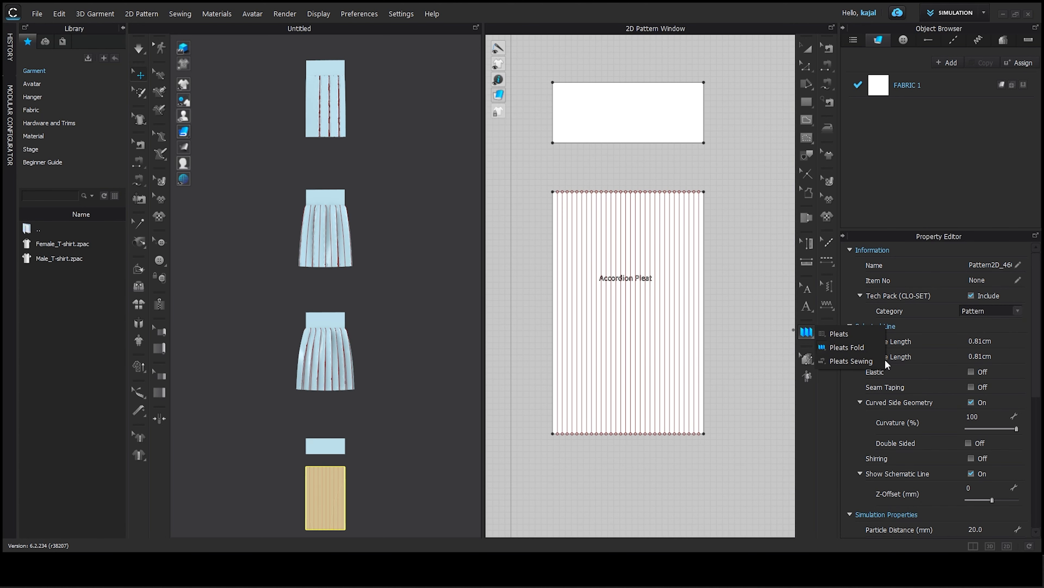
{"action": "left_click", "coordinate": [843, 346]}
{"action": "scroll", "coordinate": [630, 320], "scroll_direction": "up", "scroll_amount": 5}
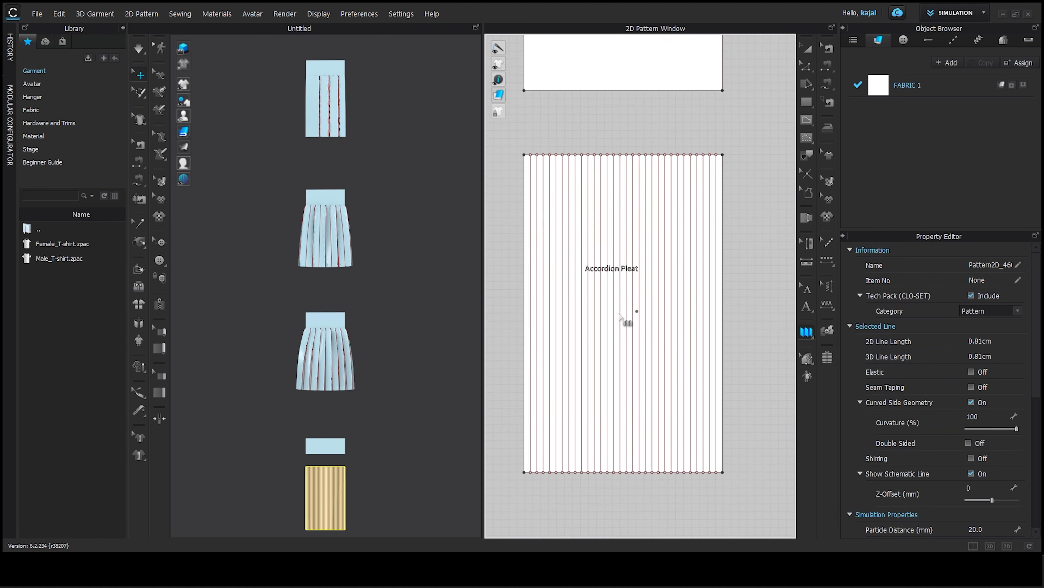
{"action": "left_click", "coordinate": [503, 284]}
{"action": "scroll", "coordinate": [549, 293], "scroll_direction": "down", "scroll_amount": 3}
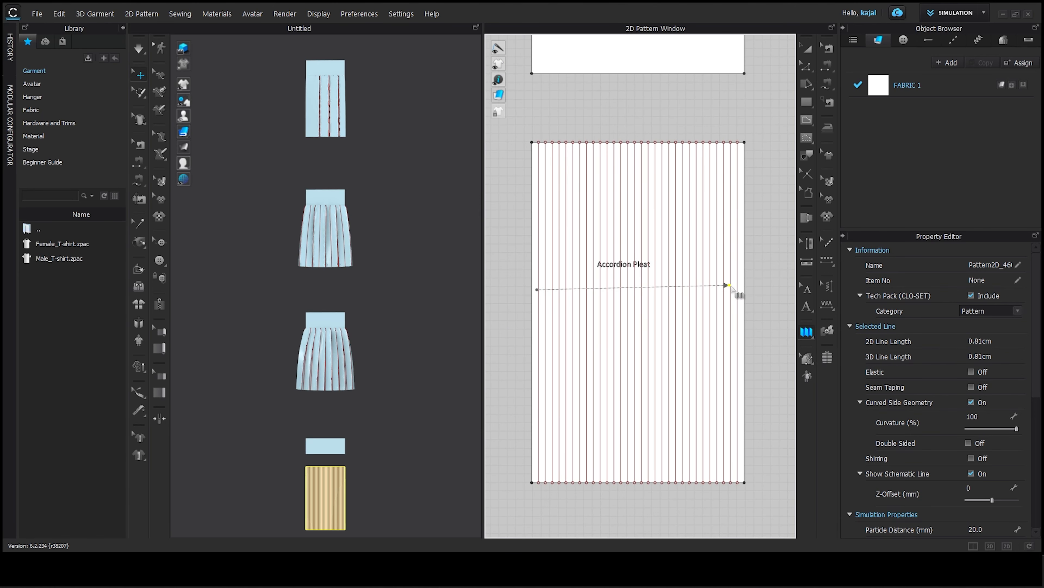
{"action": "left_click", "coordinate": [739, 286]}
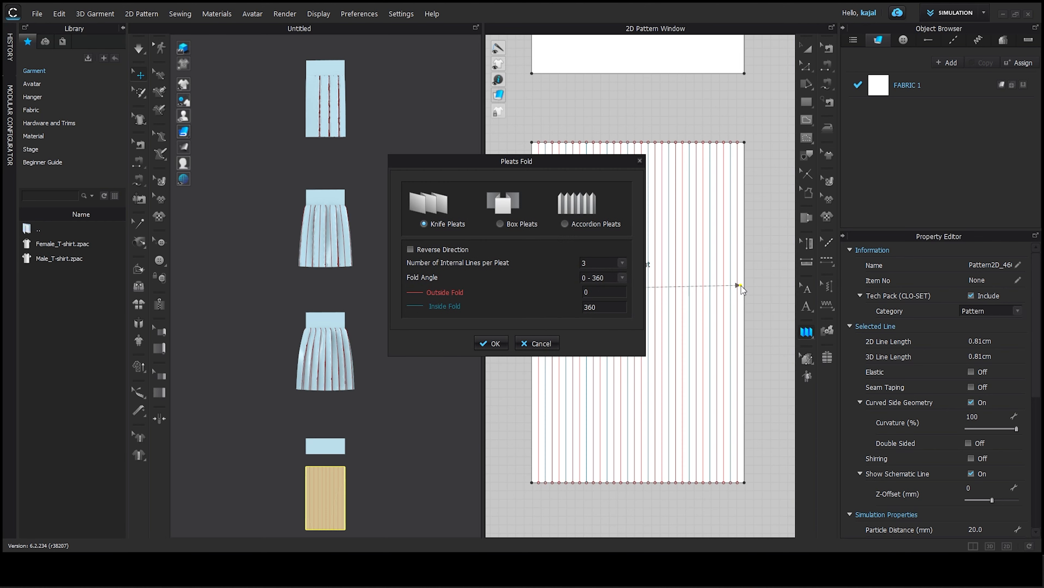
{"action": "left_click_drag", "start_coordinate": [586, 166], "coordinate": [514, 139]}
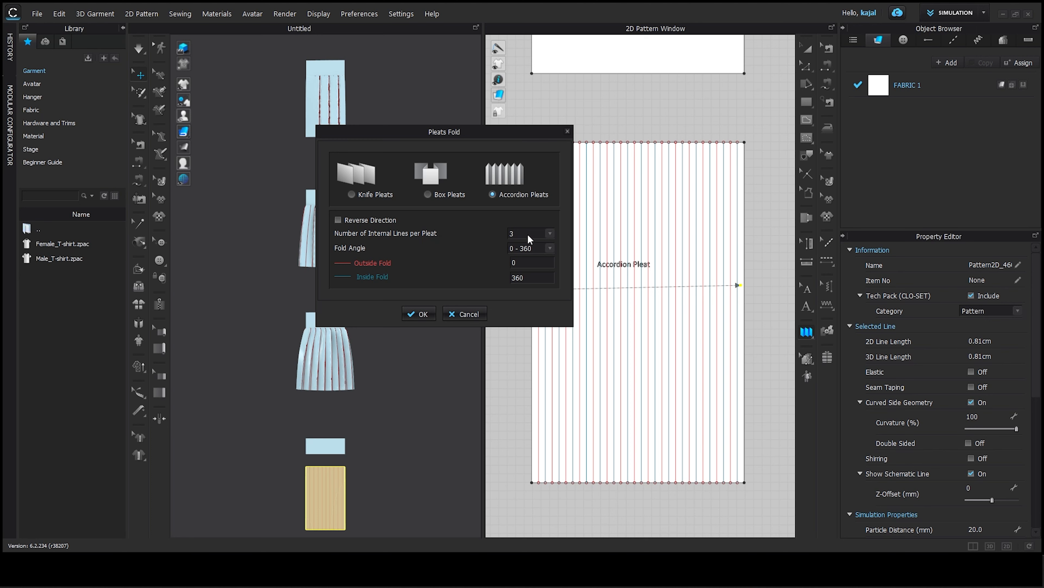
Step: Apply the Accordion Pleats fold type with 2 internal lines per pleat and a 90 - 270 fold angle
{"action": "left_click", "coordinate": [545, 234]}
{"action": "left_click", "coordinate": [519, 247]}
{"action": "left_click", "coordinate": [547, 249]}
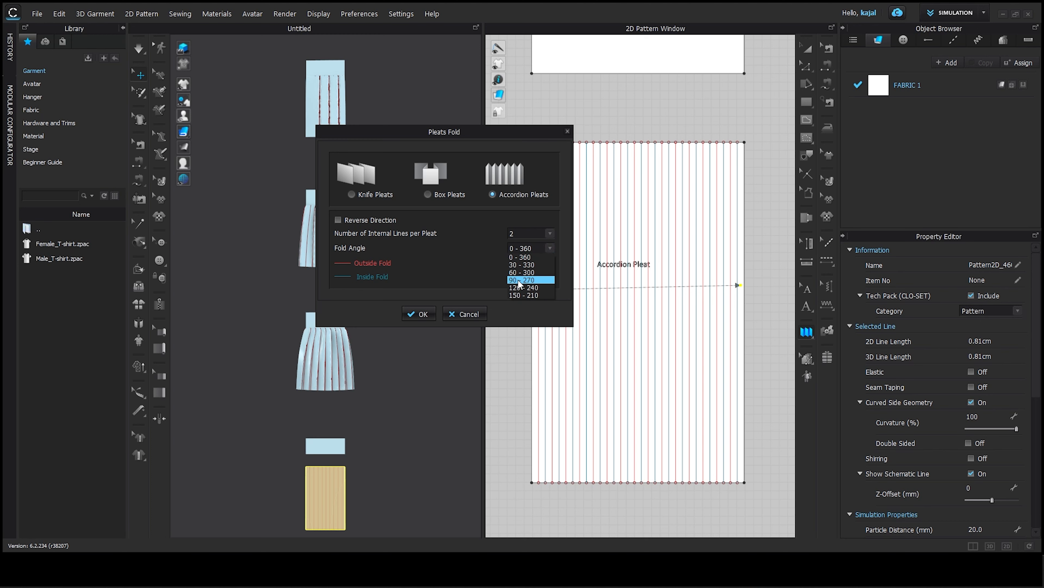
{"action": "left_click", "coordinate": [530, 281]}
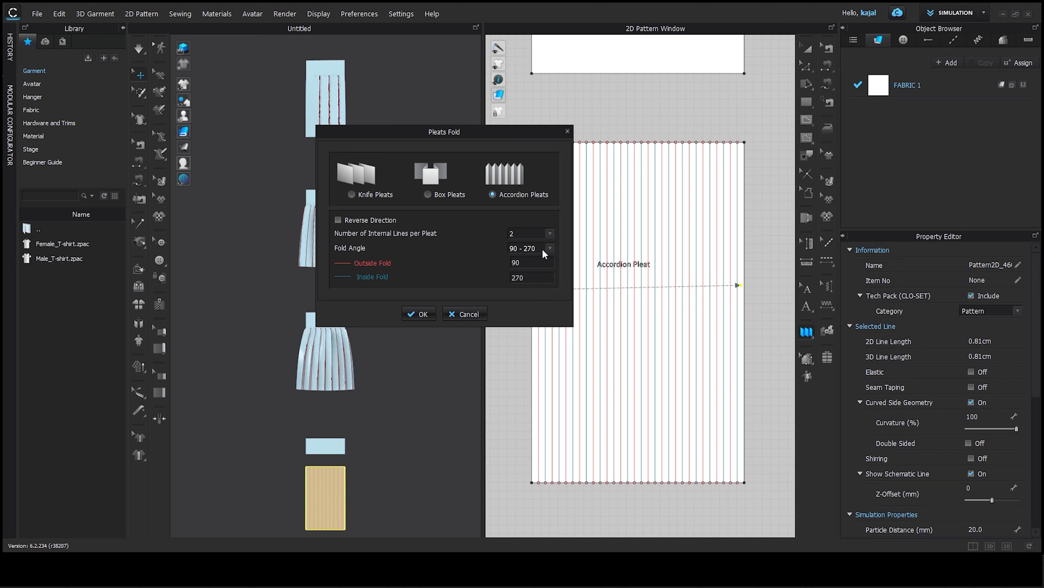
{"action": "left_click", "coordinate": [547, 249]}
{"action": "left_click", "coordinate": [446, 255]}
{"action": "left_click", "coordinate": [420, 313]}
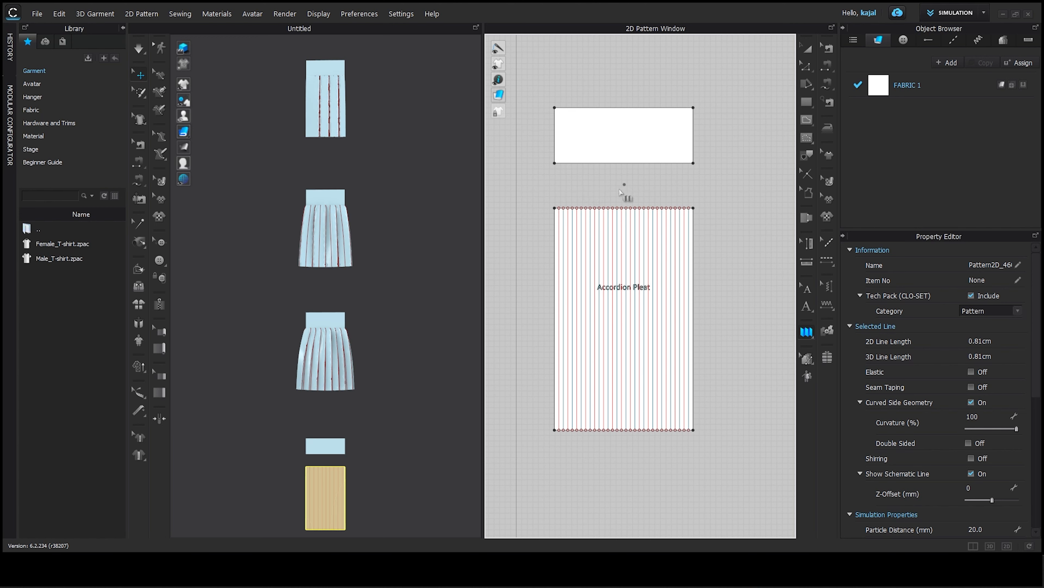
Step: Free-sew the lower edge of the short rectangle to the full upper edge of the Accordion Pleat piece
{"action": "left_click", "coordinate": [826, 84]}
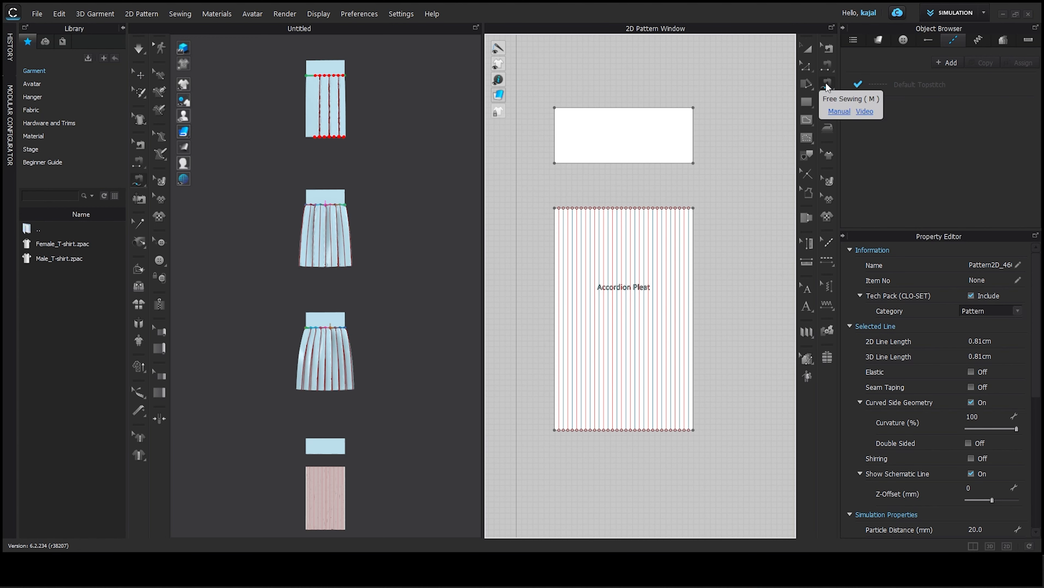
{"action": "left_click", "coordinate": [556, 165]}
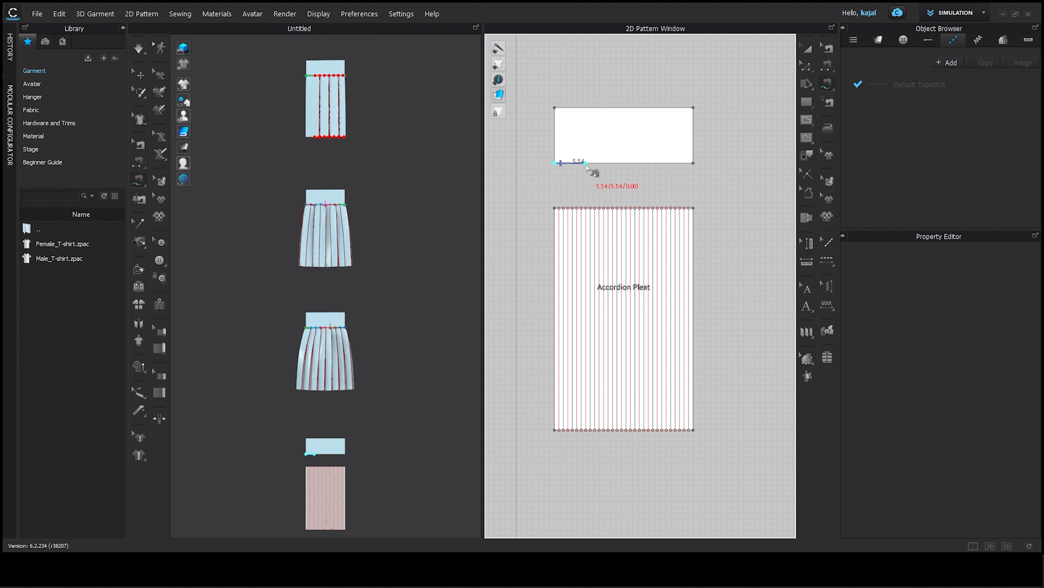
{"action": "left_click", "coordinate": [693, 164]}
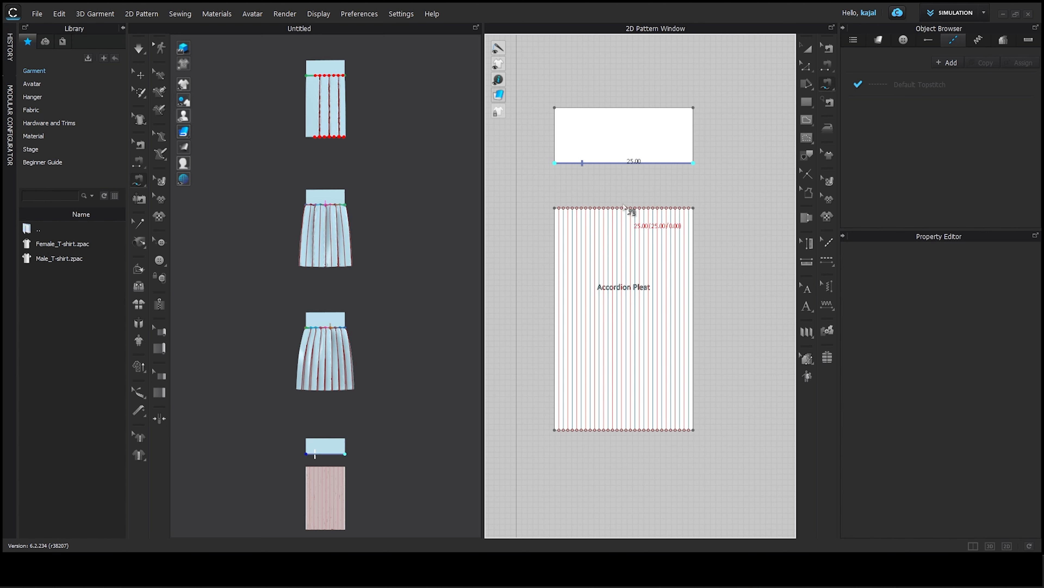
{"action": "left_click", "coordinate": [555, 208]}
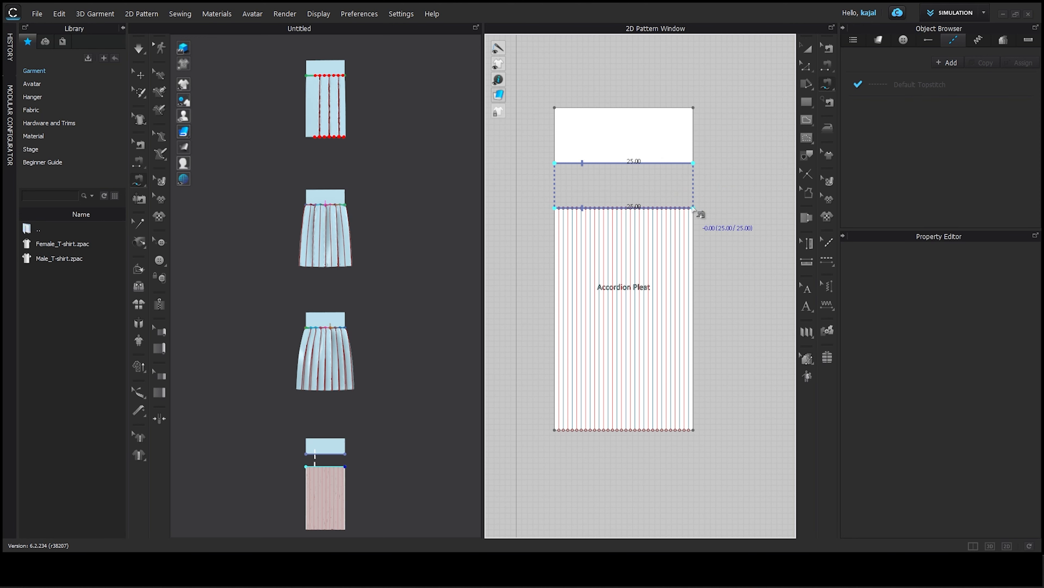
{"action": "left_click", "coordinate": [694, 208]}
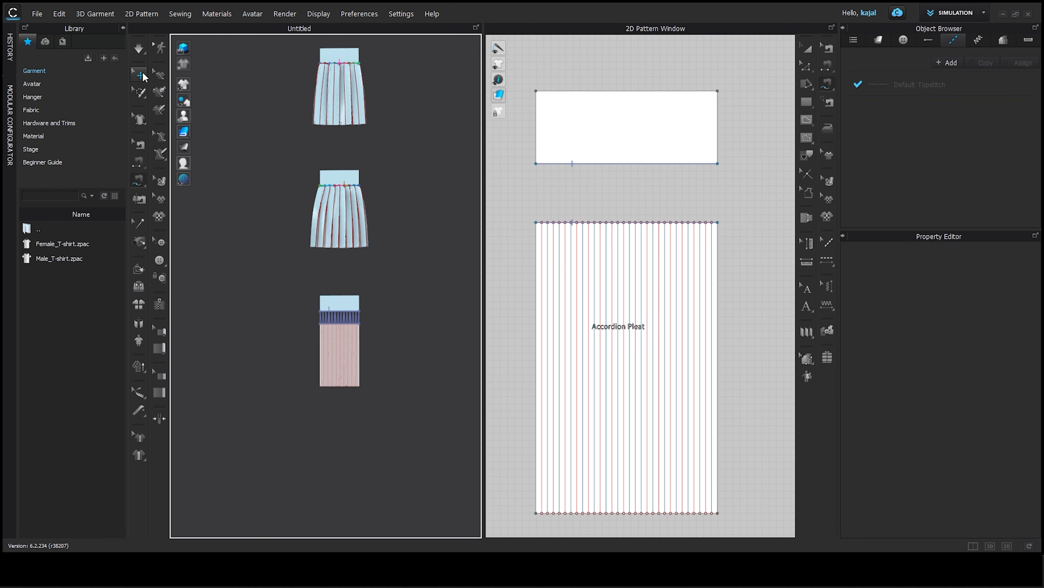
Step: Strengthen the Accordion Pleat piece and run the simulation to sew it to its rectangle and fold the pleats
{"action": "left_click", "coordinate": [142, 77]}
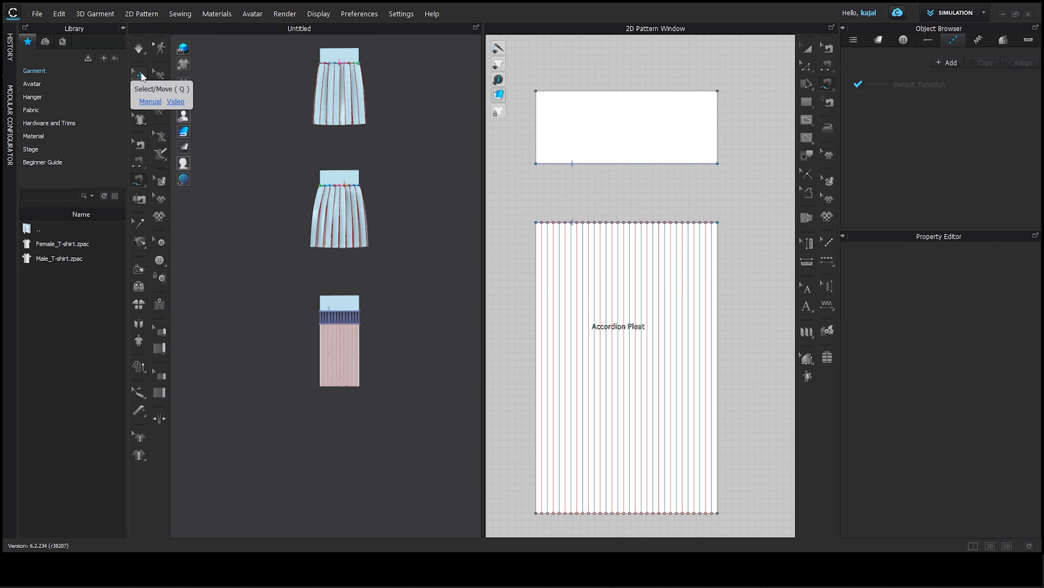
{"action": "left_click", "coordinate": [344, 341]}
{"action": "right_click", "coordinate": [343, 341]}
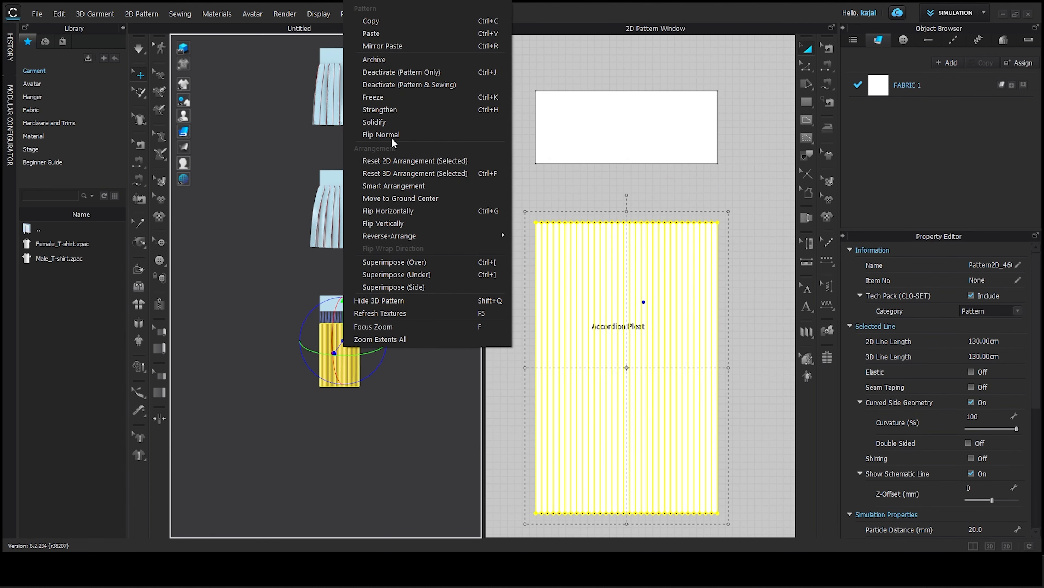
{"action": "left_click", "coordinate": [407, 109]}
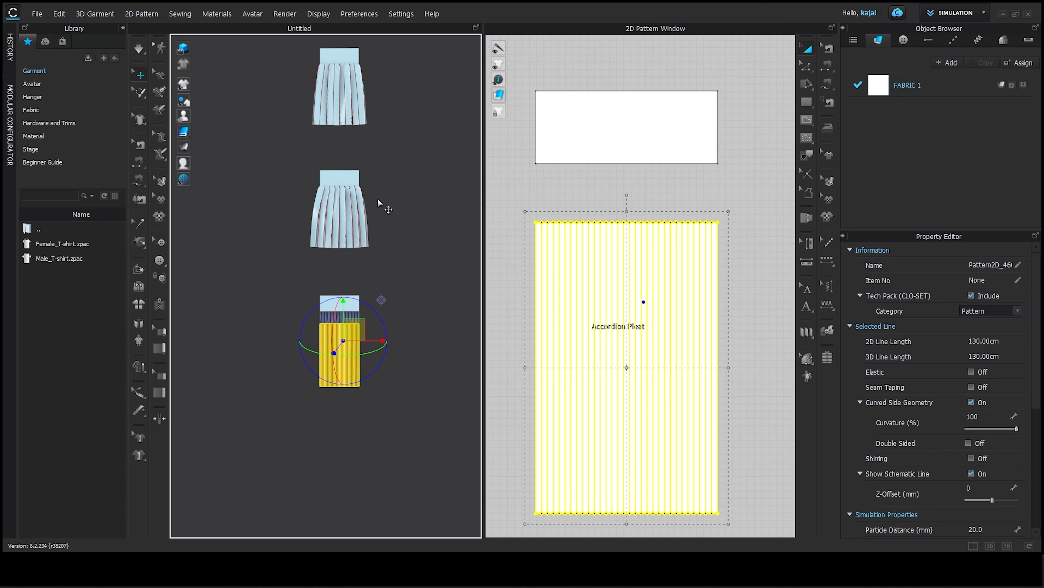
{"action": "key", "text": "space"}
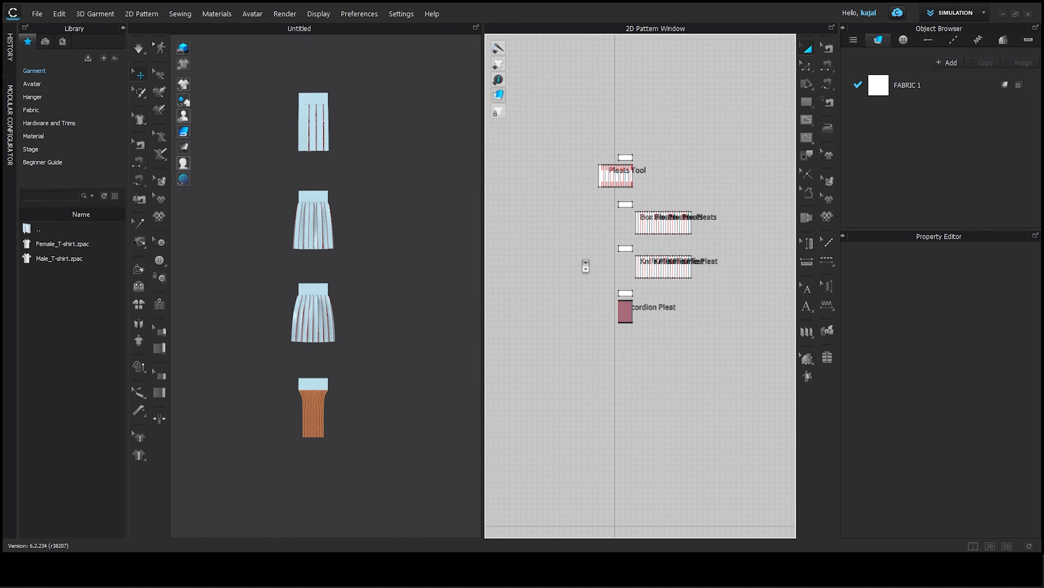
{"action": "scroll", "coordinate": [598, 314], "scroll_direction": "up", "scroll_amount": 6}
{"action": "scroll", "coordinate": [559, 300], "scroll_direction": "down", "scroll_amount": 4}
{"action": "scroll", "coordinate": [546, 126], "scroll_direction": "up", "scroll_amount": 4}
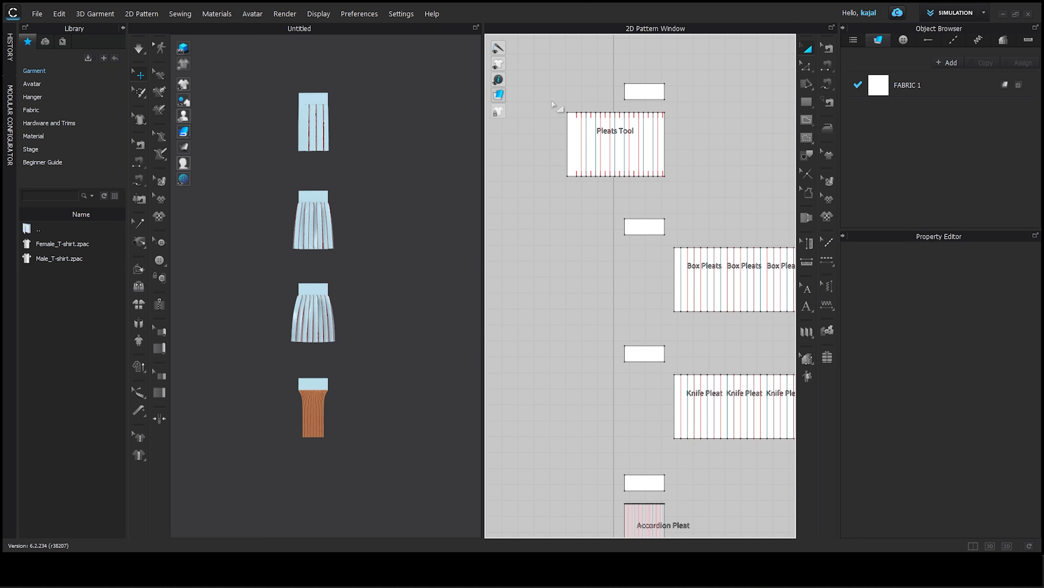
{"action": "left_click_drag", "start_coordinate": [549, 105], "coordinate": [680, 195]}
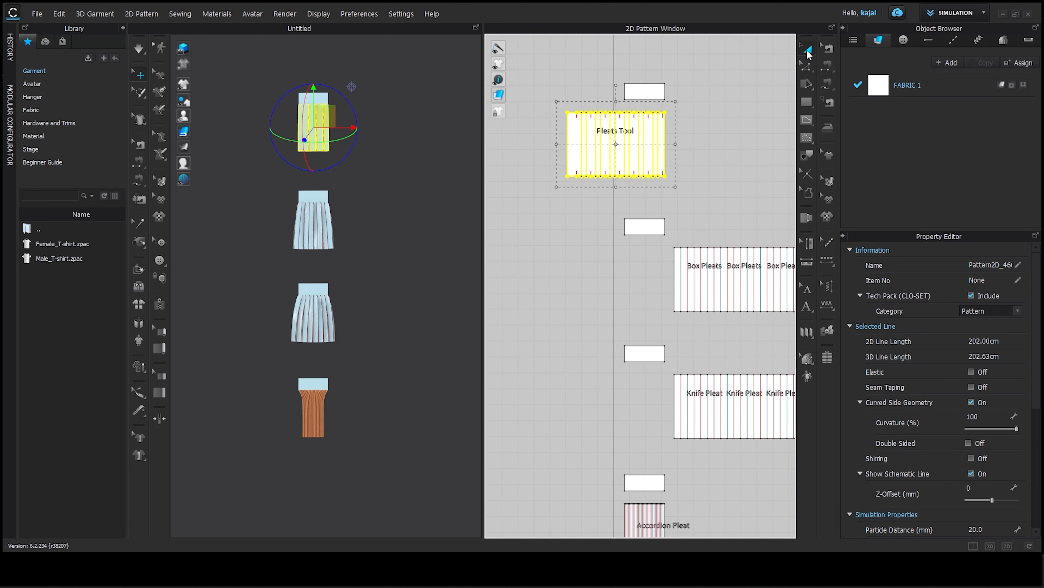
{"action": "left_click", "coordinate": [755, 139]}
{"action": "scroll", "coordinate": [646, 139], "scroll_direction": "up", "scroll_amount": 1}
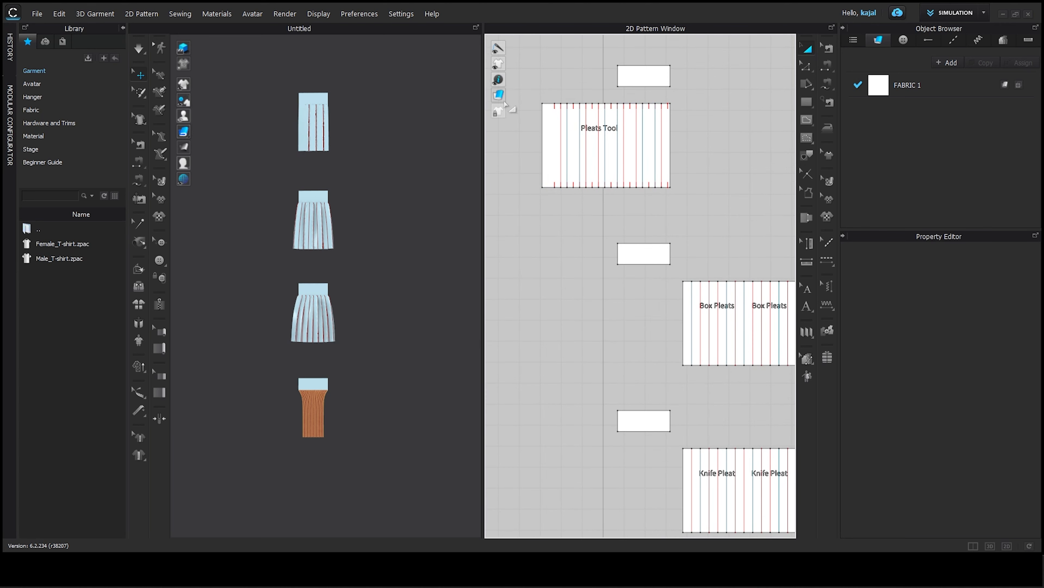
Step: Unfreeze the Pleats Tool, Box Pleats and Knife Pleat pieces together
{"action": "left_click_drag", "start_coordinate": [532, 99], "coordinate": [685, 208]}
{"action": "scroll", "coordinate": [647, 259], "scroll_direction": "up", "scroll_amount": 2}
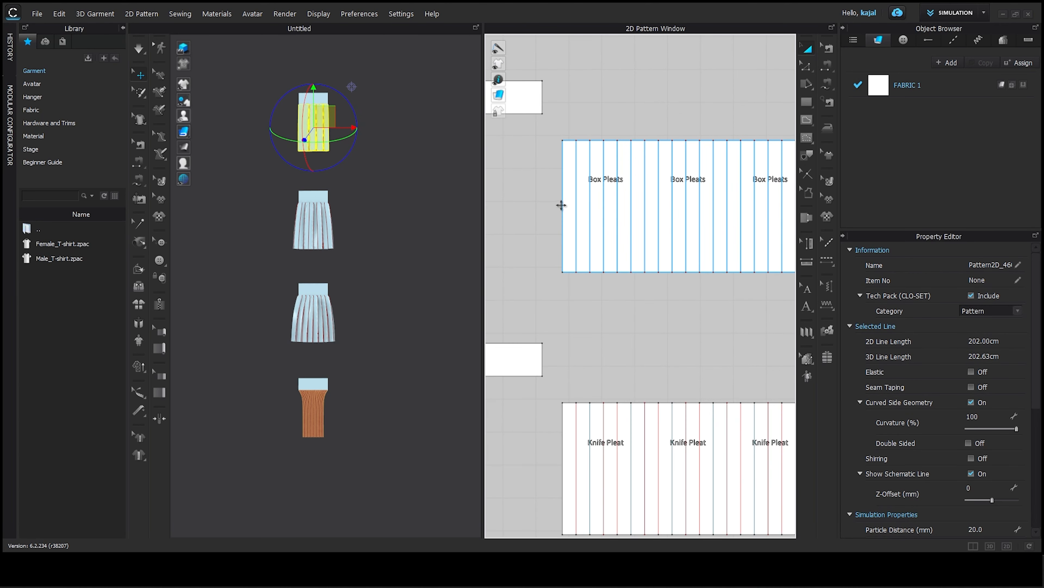
{"action": "left_click", "coordinate": [613, 164]}
{"action": "scroll", "coordinate": [622, 163], "scroll_direction": "down", "scroll_amount": 3}
{"action": "scroll", "coordinate": [622, 162], "scroll_direction": "up", "scroll_amount": 2}
{"action": "scroll", "coordinate": [617, 254], "scroll_direction": "up", "scroll_amount": 2}
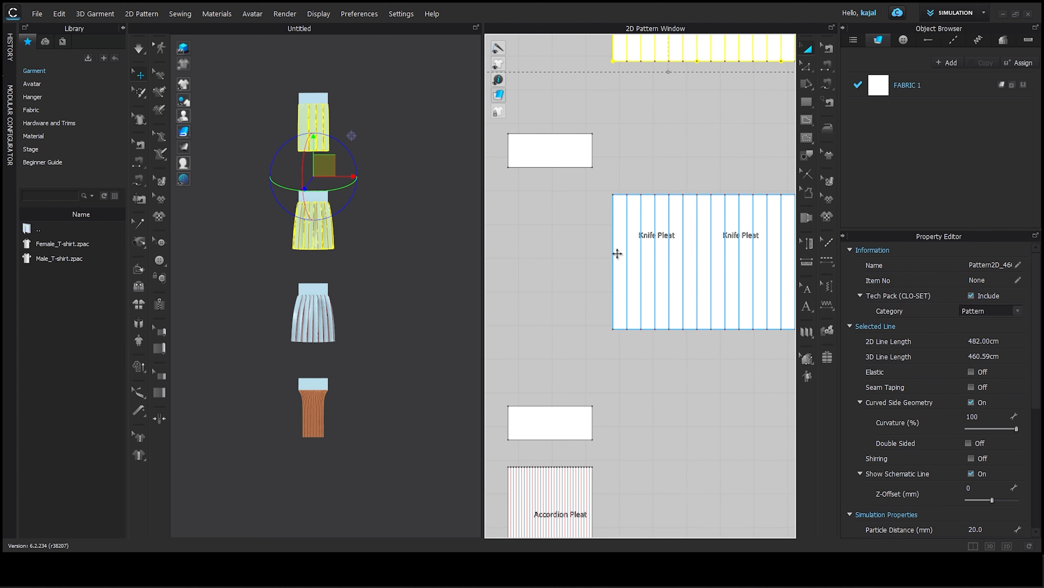
{"action": "left_click", "coordinate": [615, 242], "text": "shift"}
{"action": "scroll", "coordinate": [625, 219], "scroll_direction": "down", "scroll_amount": 3}
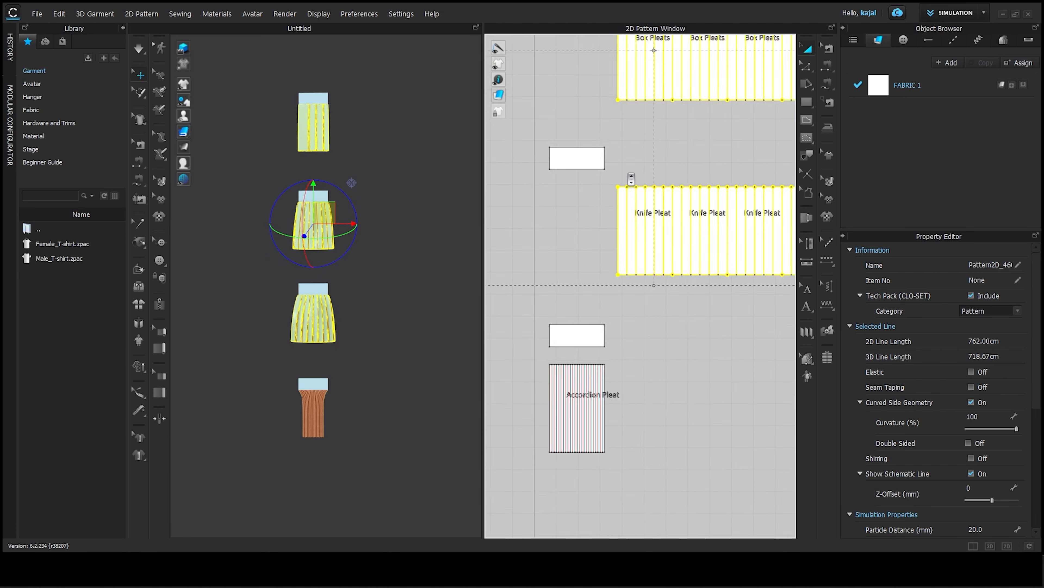
{"action": "right_click", "coordinate": [633, 205]}
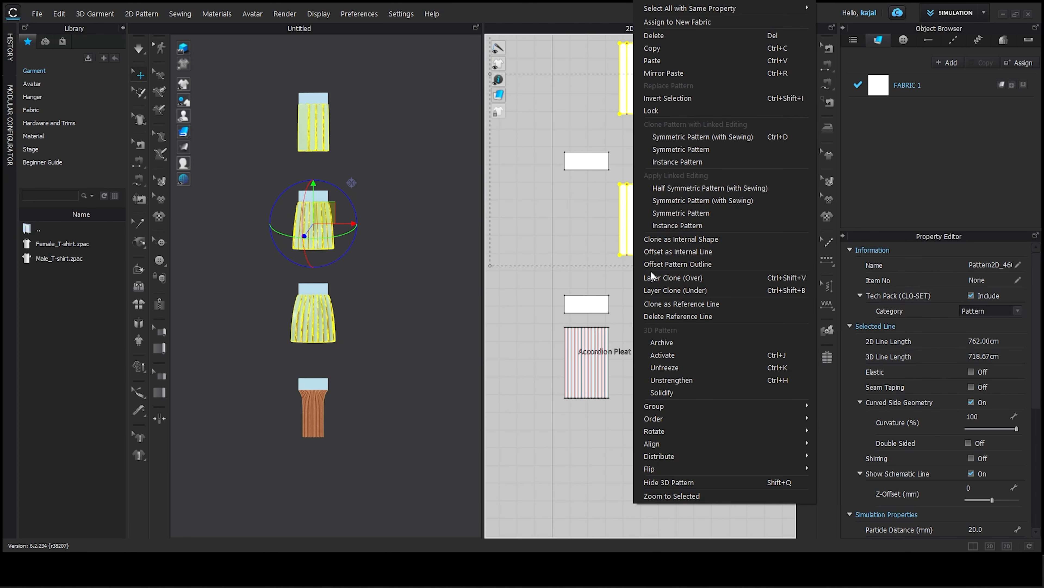
{"action": "left_click", "coordinate": [666, 367]}
{"action": "left_click", "coordinate": [476, 333]}
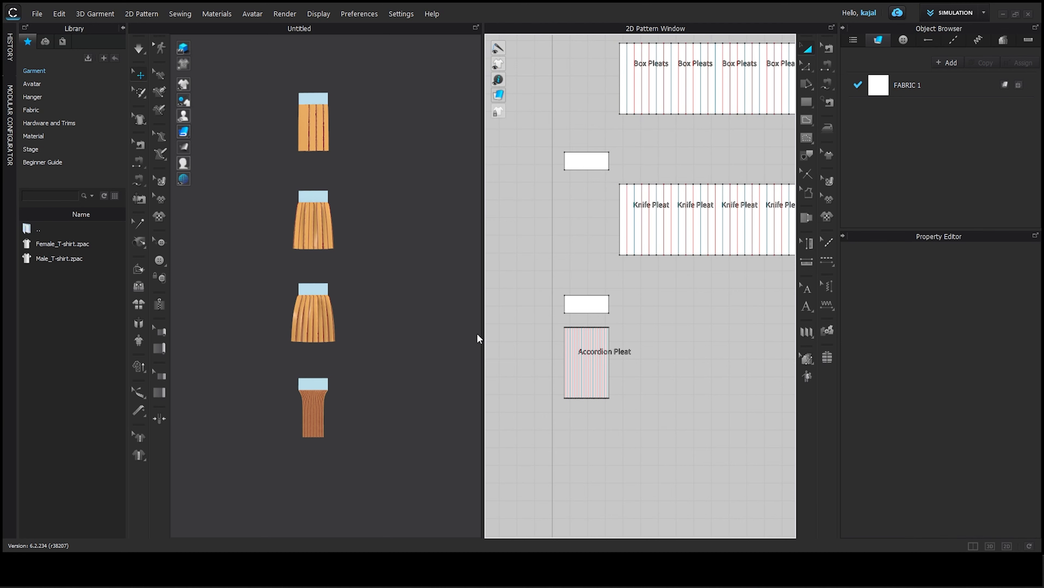
Step: Examine the four pleated samples in 3D and compare them with their 2D pattern pieces
{"action": "scroll", "coordinate": [410, 318], "scroll_direction": "down", "scroll_amount": 1}
{"action": "scroll", "coordinate": [408, 313], "scroll_direction": "up", "scroll_amount": 3}
{"action": "scroll", "coordinate": [620, 334], "scroll_direction": "down", "scroll_amount": 7}
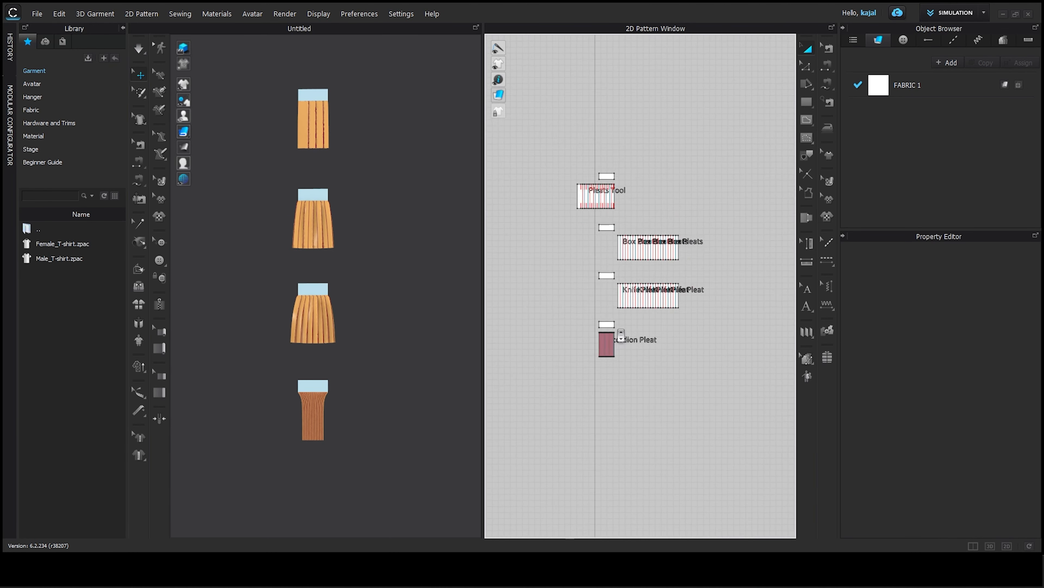
{"action": "scroll", "coordinate": [608, 202], "scroll_direction": "up", "scroll_amount": 6}
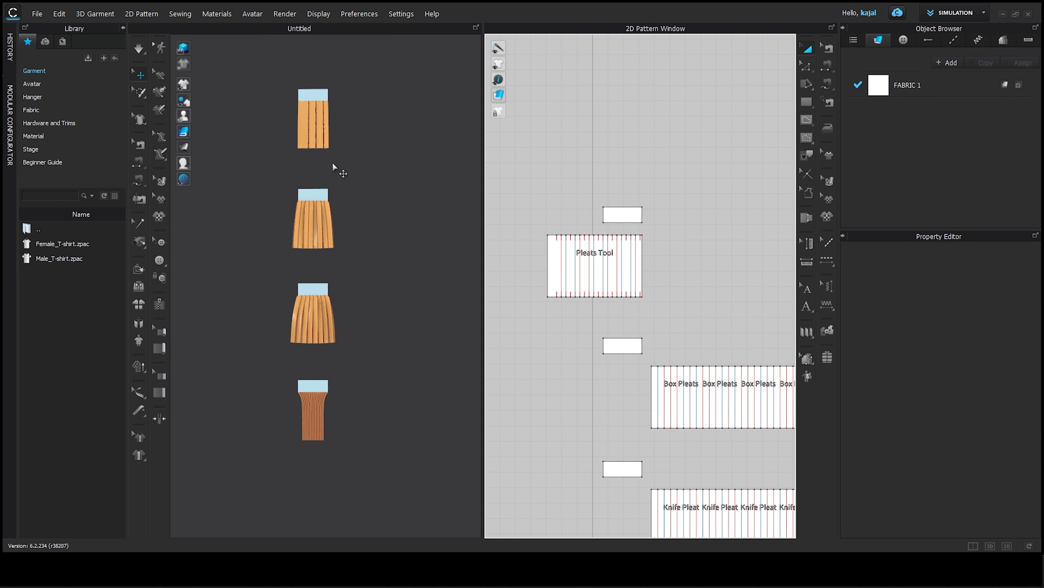
{"action": "scroll", "coordinate": [328, 265], "scroll_direction": "up", "scroll_amount": 1}
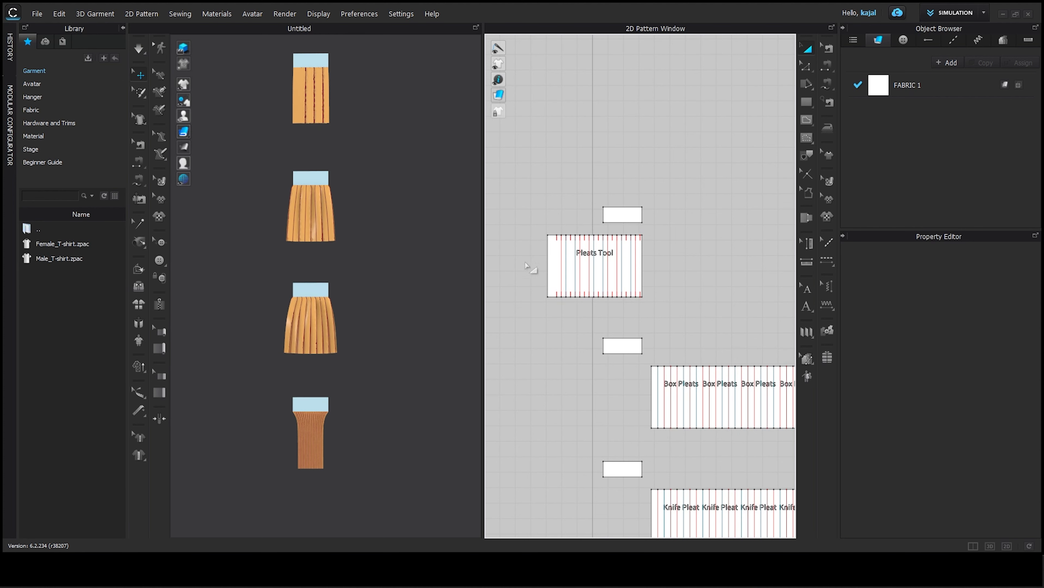
{"action": "scroll", "coordinate": [532, 264], "scroll_direction": "down", "scroll_amount": 3}
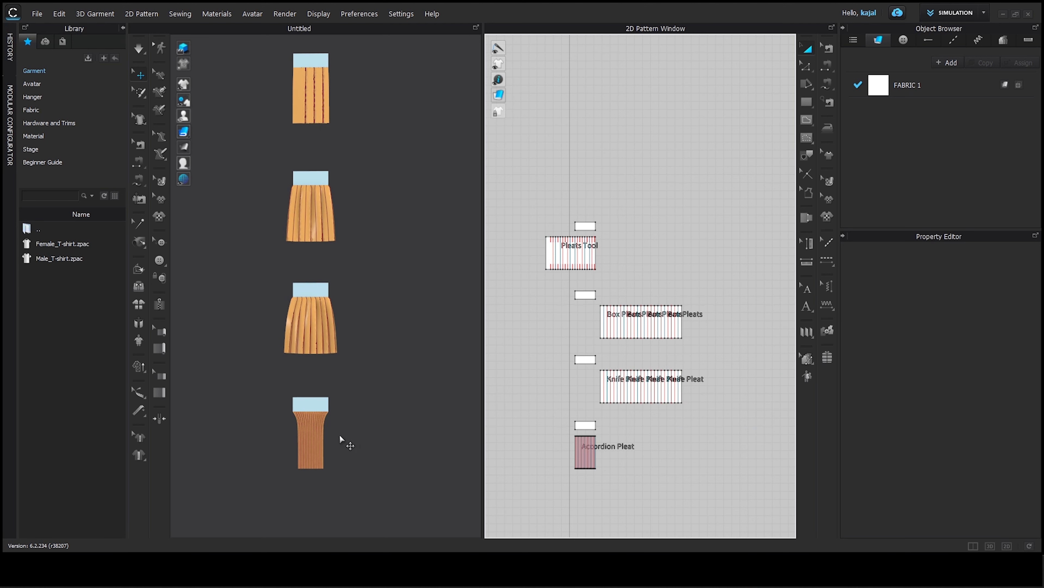
{"action": "middle_click_drag", "start_coordinate": [384, 374], "coordinate": [383, 389]}
{"action": "scroll", "coordinate": [601, 257], "scroll_direction": "up", "scroll_amount": 1}
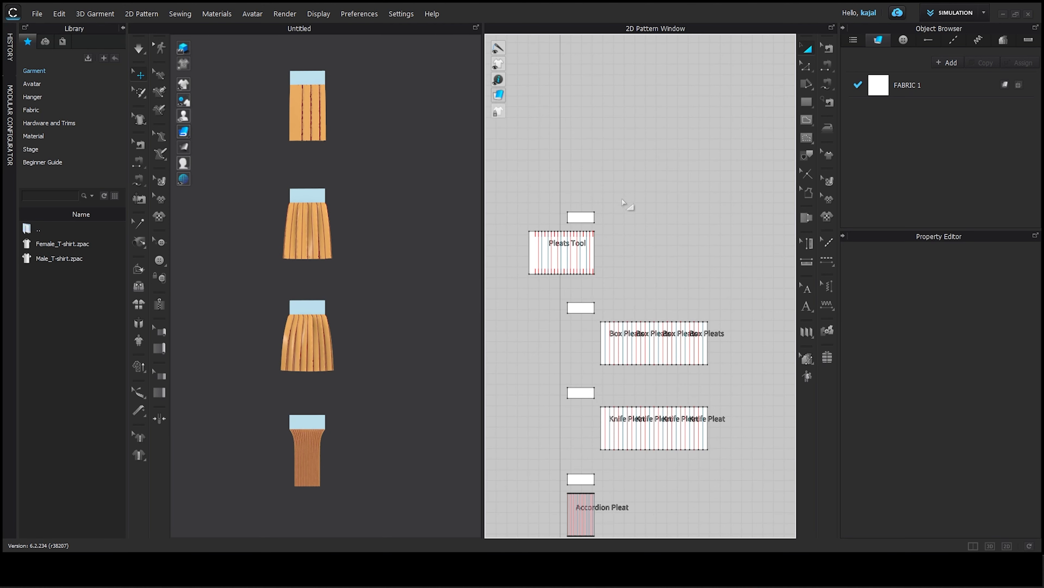
{"action": "scroll", "coordinate": [627, 206], "scroll_direction": "up", "scroll_amount": 1}
{"action": "scroll", "coordinate": [622, 207], "scroll_direction": "up", "scroll_amount": 2}
{"action": "middle_click_drag", "start_coordinate": [577, 272], "coordinate": [622, 207]}
{"action": "scroll", "coordinate": [568, 162], "scroll_direction": "down", "scroll_amount": 2}
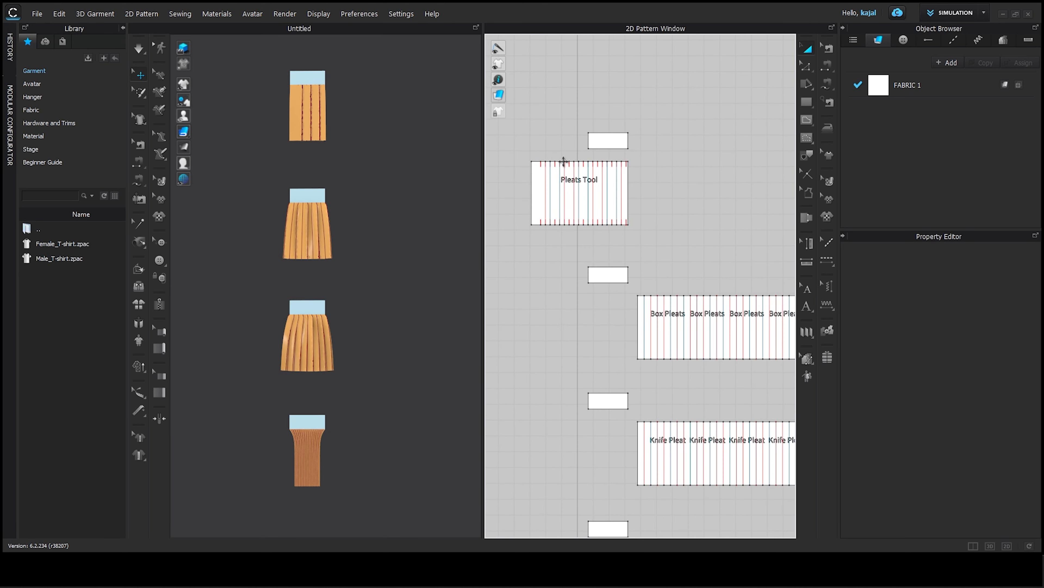
{"action": "scroll", "coordinate": [550, 178], "scroll_direction": "up", "scroll_amount": 1}
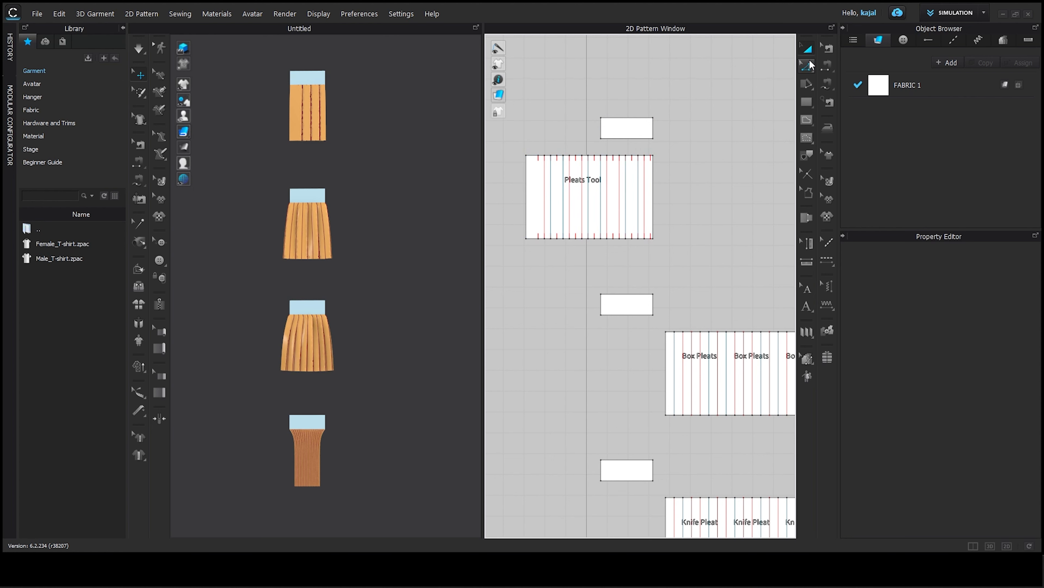
Step: Unstrengthen the Pleats Tool, Box Pleats, Knife Pleat and Accordion Pleat pieces together
{"action": "left_click", "coordinate": [808, 50]}
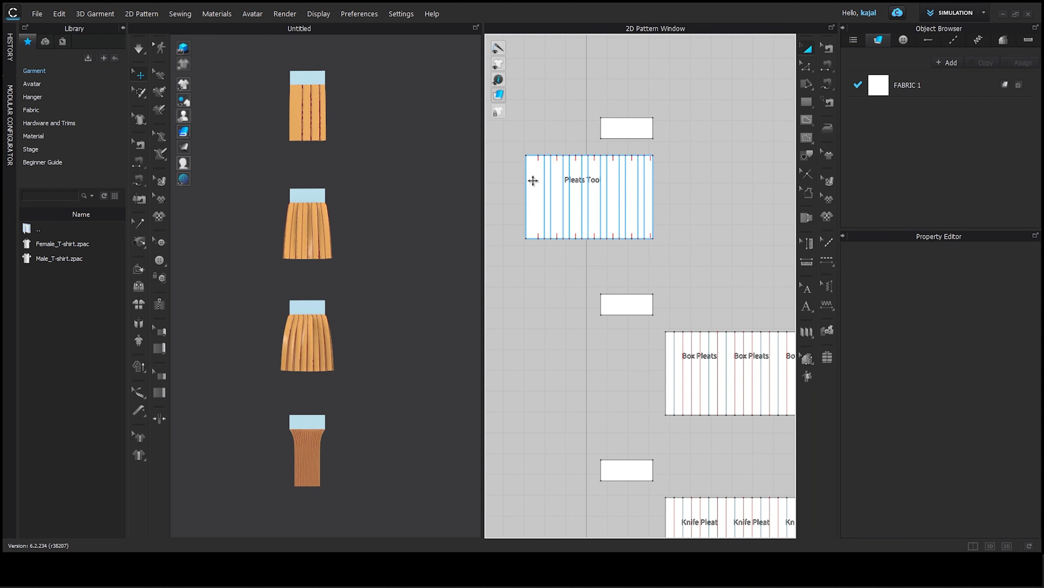
{"action": "left_click", "coordinate": [533, 180]}
{"action": "scroll", "coordinate": [533, 180], "scroll_direction": "down", "scroll_amount": 3}
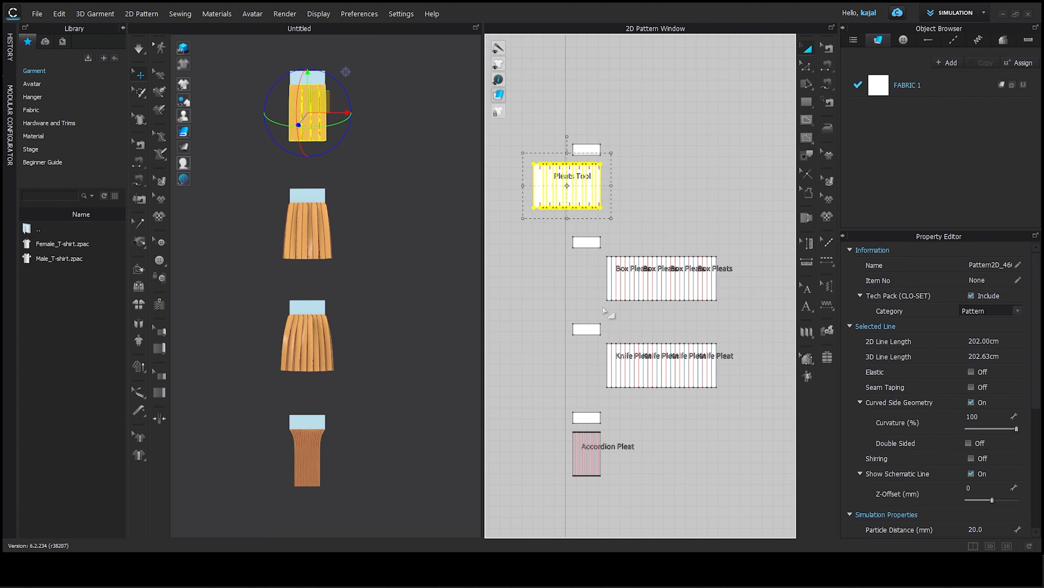
{"action": "scroll", "coordinate": [609, 308], "scroll_direction": "up", "scroll_amount": 6}
{"action": "left_click", "coordinate": [606, 162]}
{"action": "scroll", "coordinate": [603, 152], "scroll_direction": "down", "scroll_amount": 4}
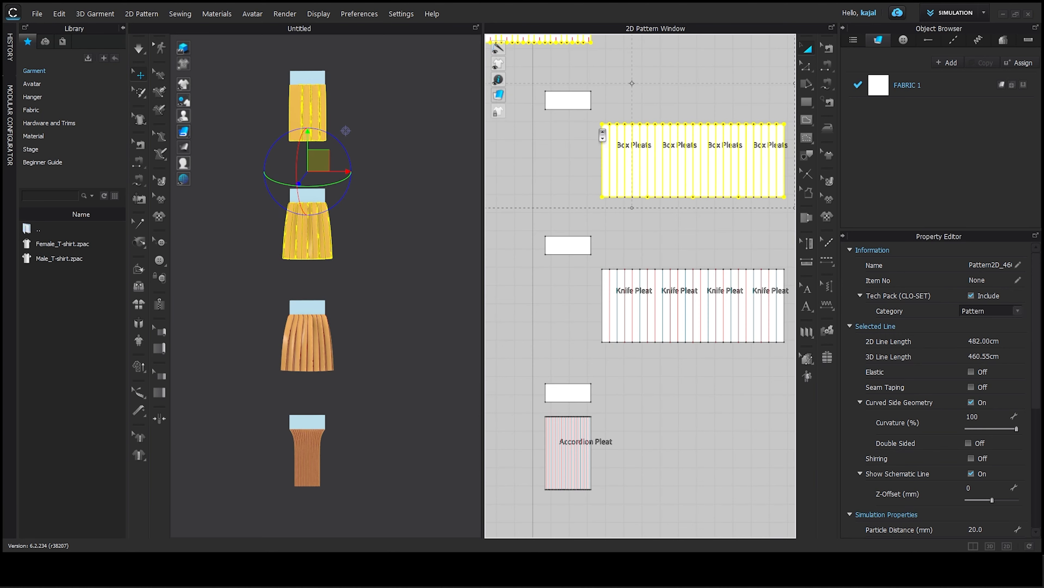
{"action": "left_click", "coordinate": [604, 307], "text": "shift"}
{"action": "scroll", "coordinate": [551, 312], "scroll_direction": "up", "scroll_amount": 2}
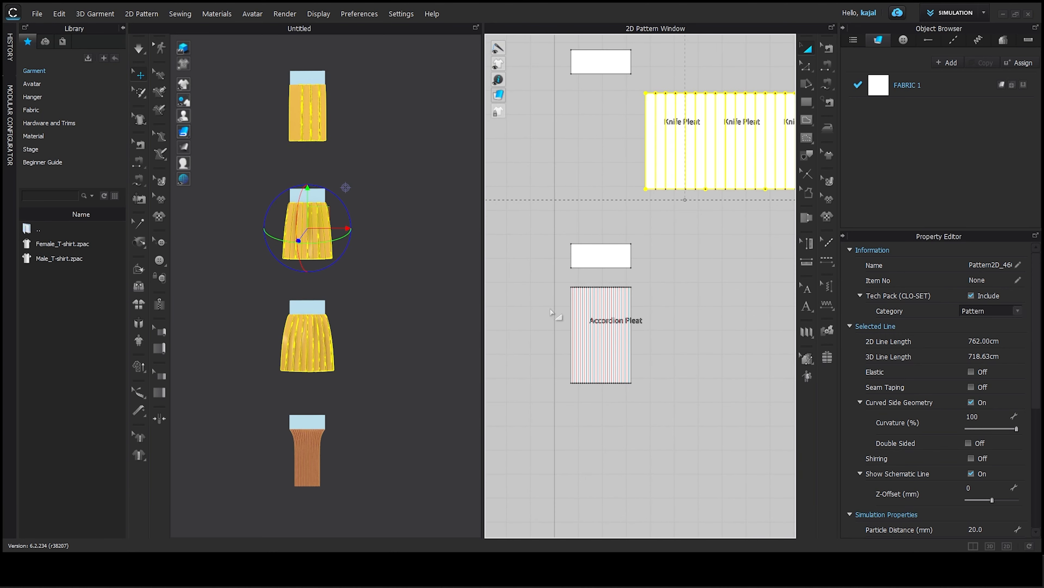
{"action": "left_click", "coordinate": [604, 336], "text": "shift"}
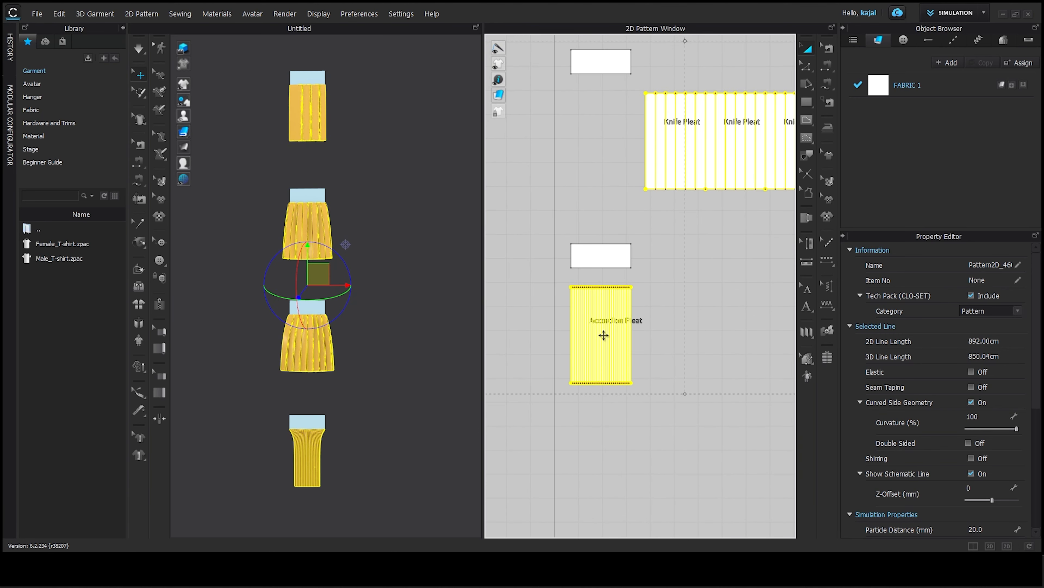
{"action": "right_click", "coordinate": [603, 336]}
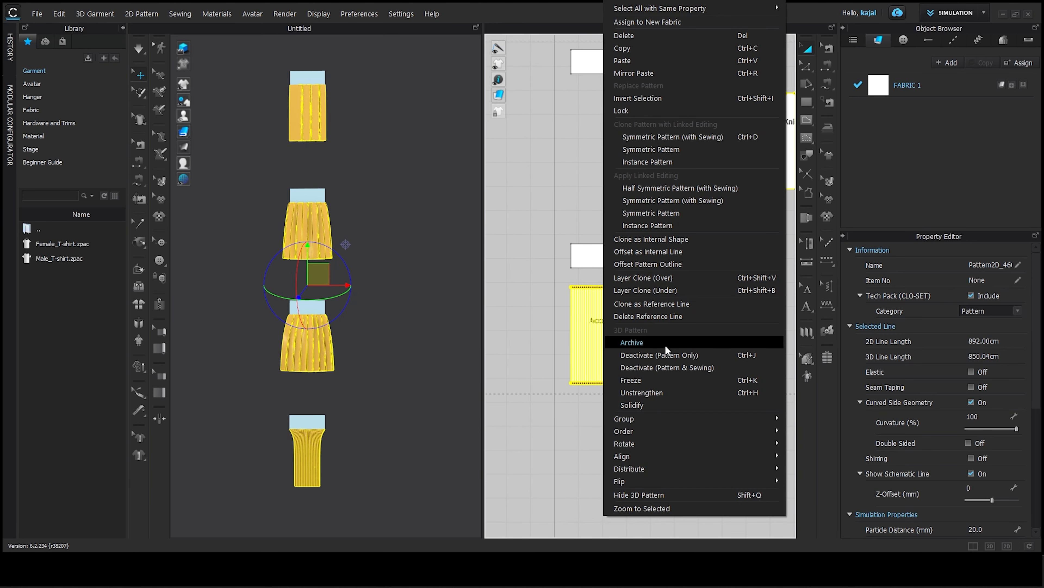
{"action": "left_click", "coordinate": [651, 392]}
{"action": "left_click", "coordinate": [629, 462]}
Step: Run the simulation so all four pleated samples drape without strengthening, and stop it once they settle
{"action": "scroll", "coordinate": [553, 449], "scroll_direction": "down", "scroll_amount": 2}
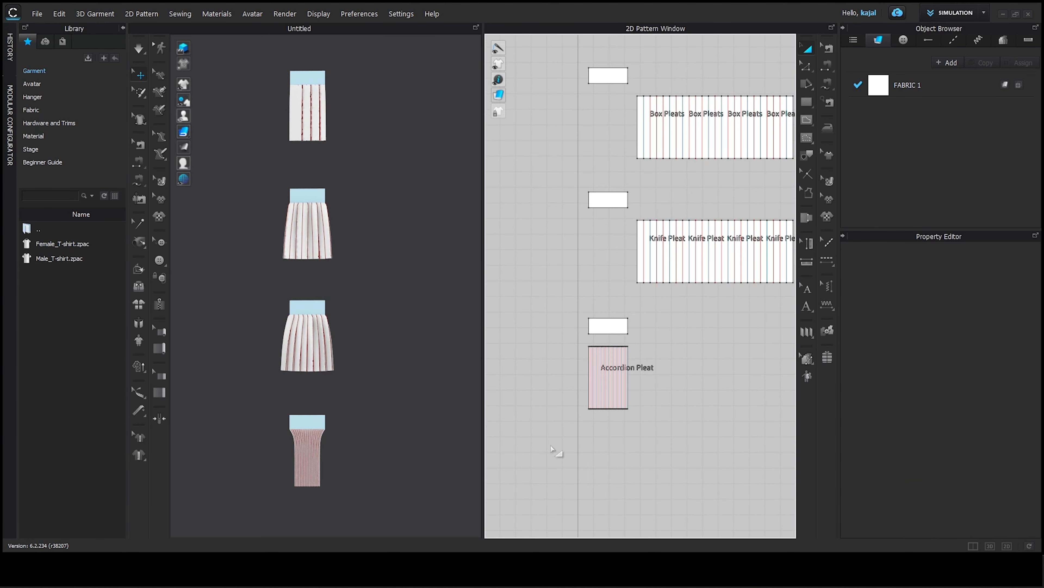
{"action": "scroll", "coordinate": [445, 378], "scroll_direction": "up", "scroll_amount": 1}
{"action": "left_click", "coordinate": [140, 50]}
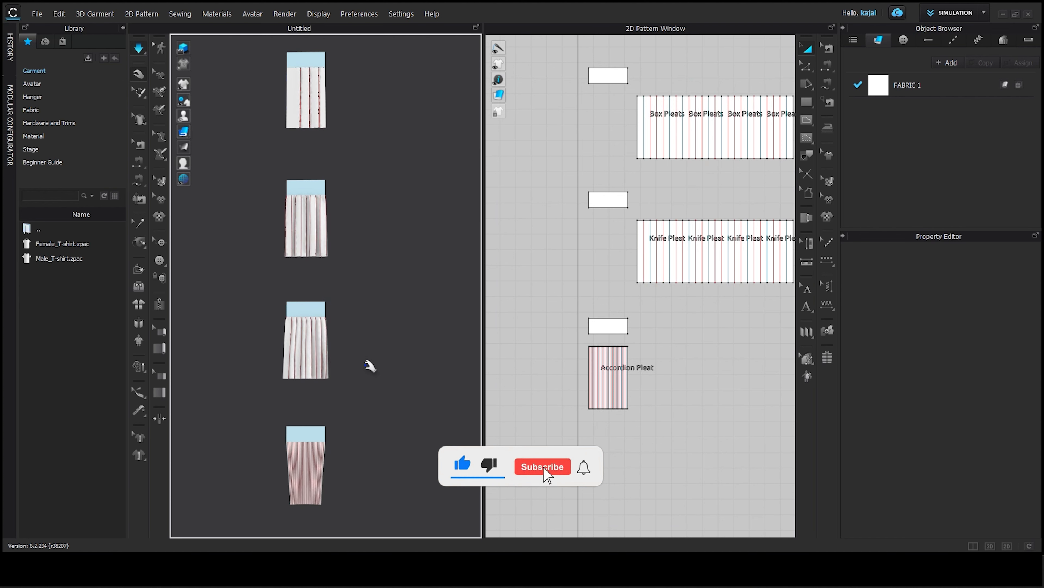
{"action": "key", "text": "space"}
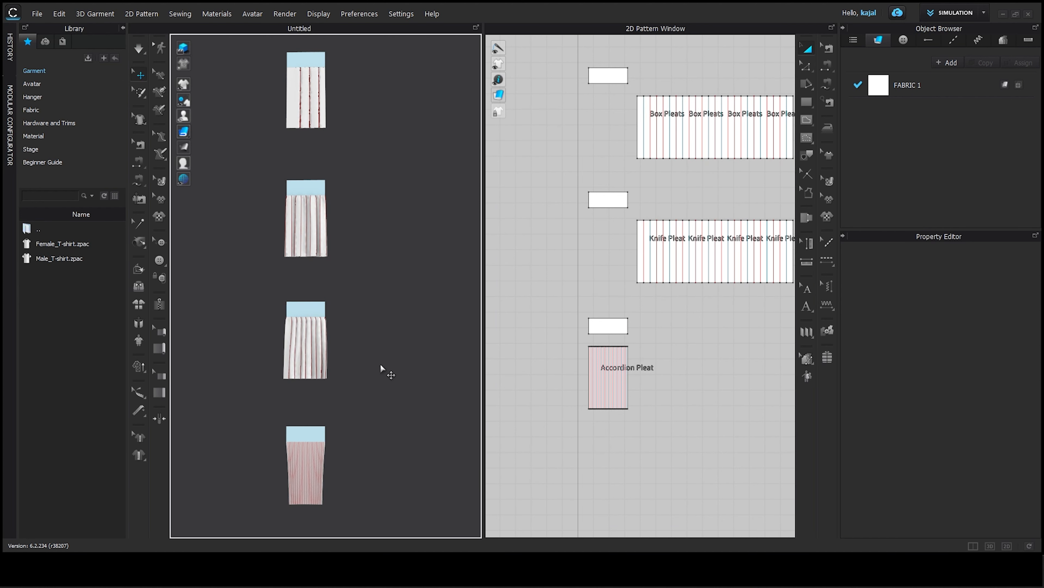
Step: Hide the internal lines on the garments in the 3D view
{"action": "mouse_move", "coordinate": [185, 86]}
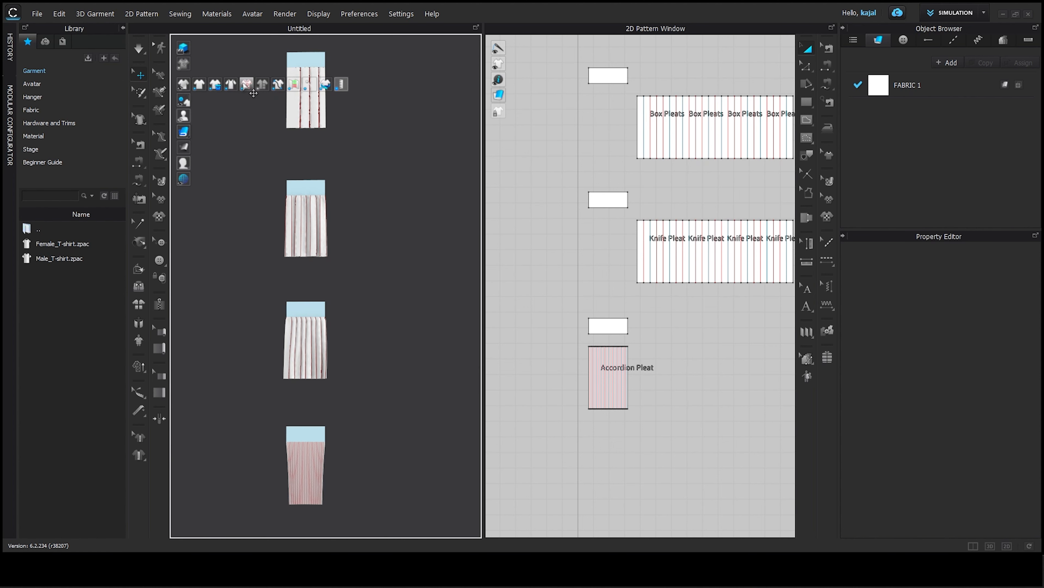
{"action": "left_click", "coordinate": [249, 85]}
{"action": "scroll", "coordinate": [691, 296], "scroll_direction": "down", "scroll_amount": 3}
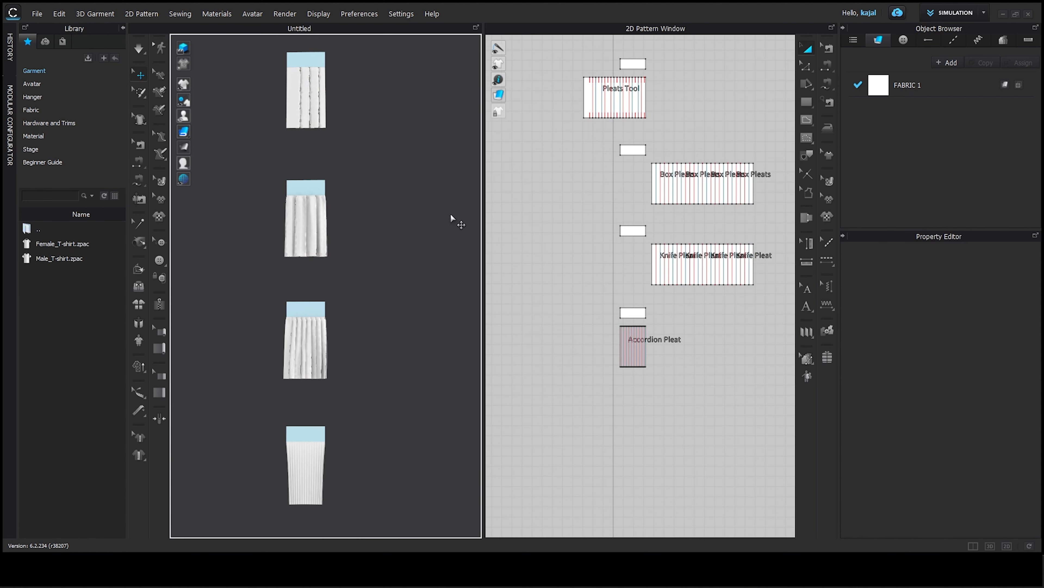
Step: Examine the folds and pleat edges of the samples up close in 3D
{"action": "scroll", "coordinate": [366, 100], "scroll_direction": "up", "scroll_amount": 3}
{"action": "middle_click_drag", "start_coordinate": [352, 101], "coordinate": [366, 238]}
{"action": "scroll", "coordinate": [366, 239], "scroll_direction": "up", "scroll_amount": 1}
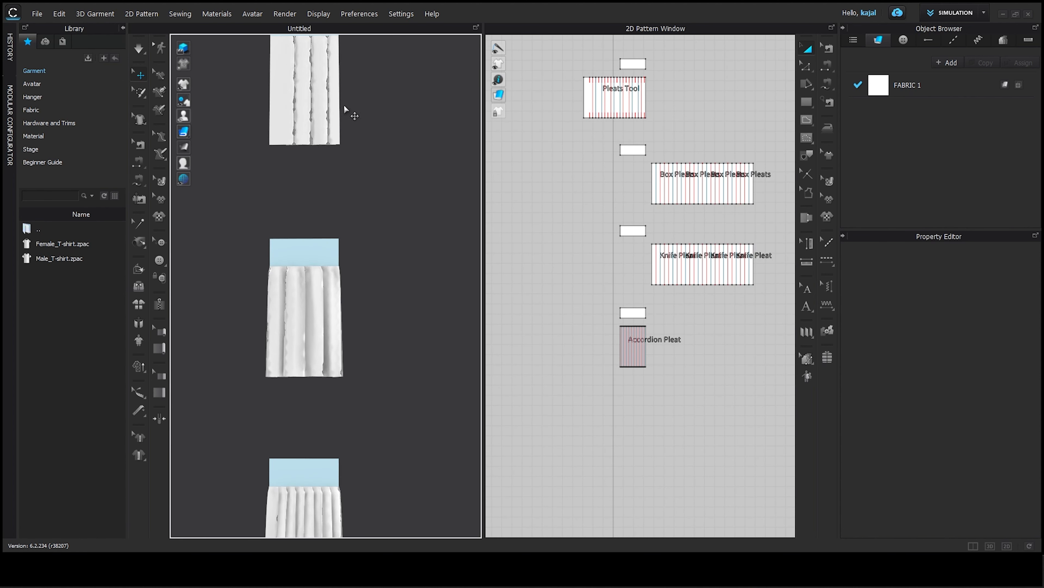
{"action": "middle_click_drag", "start_coordinate": [344, 106], "coordinate": [343, 225]}
{"action": "scroll", "coordinate": [343, 226], "scroll_direction": "up", "scroll_amount": 1}
{"action": "scroll", "coordinate": [338, 276], "scroll_direction": "down", "scroll_amount": 6}
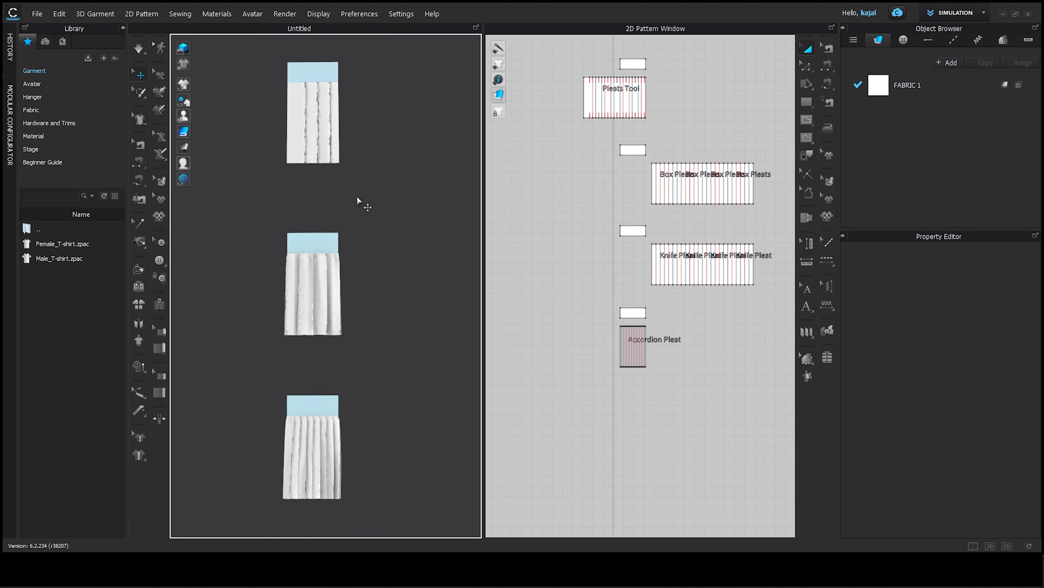
{"action": "scroll", "coordinate": [616, 73], "scroll_direction": "down", "scroll_amount": 1}
{"action": "scroll", "coordinate": [616, 73], "scroll_direction": "up", "scroll_amount": 5}
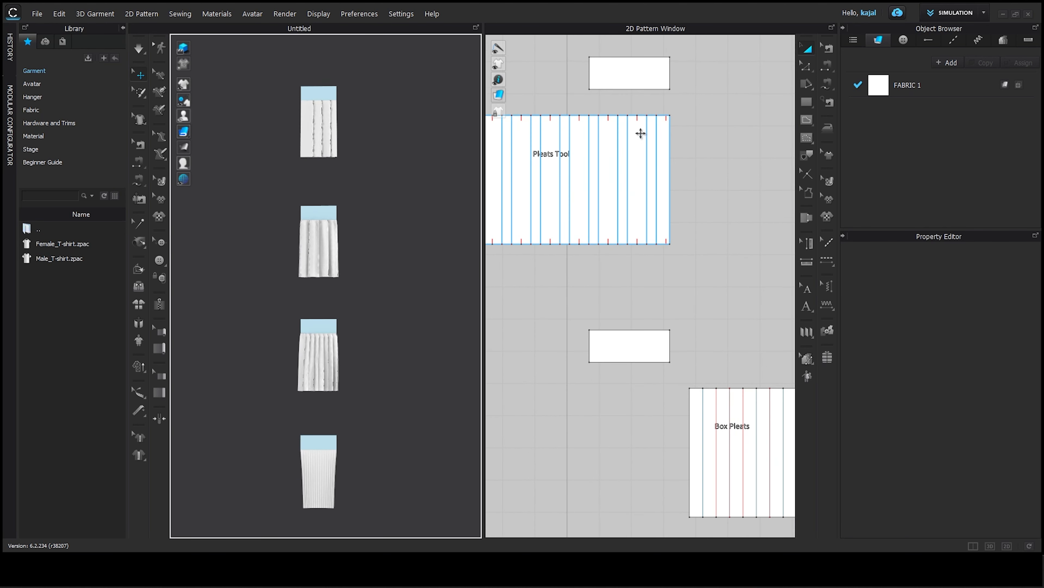
Step: Lower the particle distance of the Pleats Tool piece and simulate it to smooth its pleats
{"action": "left_click", "coordinate": [668, 153]}
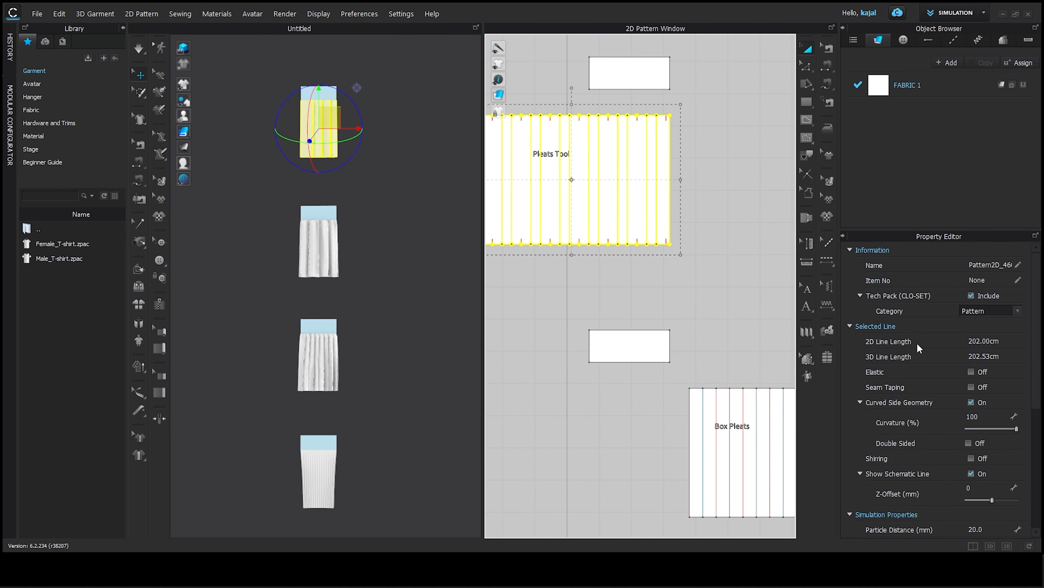
{"action": "scroll", "coordinate": [919, 348], "scroll_direction": "down", "scroll_amount": 1}
{"action": "scroll", "coordinate": [695, 309], "scroll_direction": "down", "scroll_amount": 2}
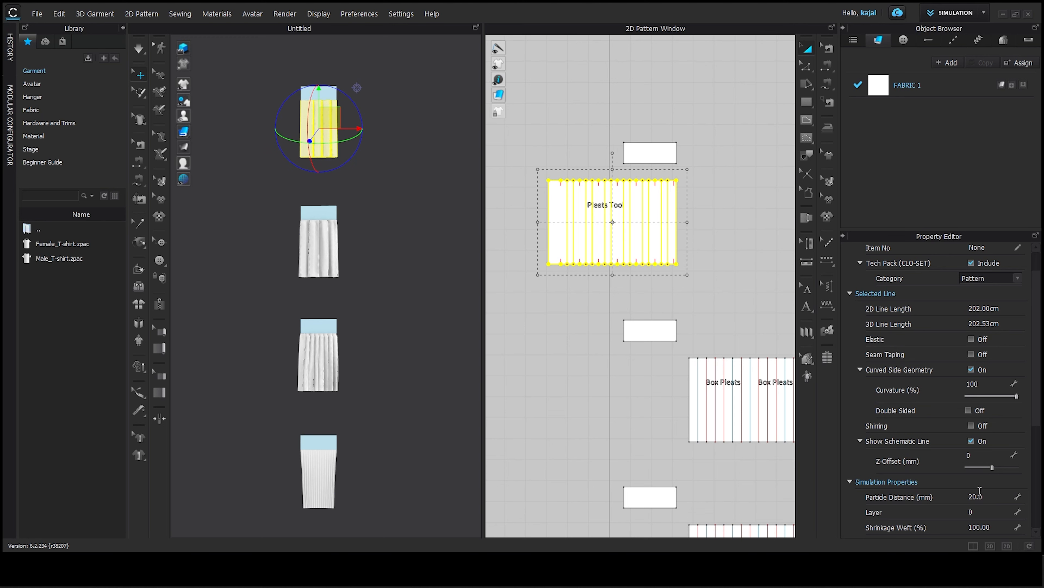
{"action": "left_click", "coordinate": [992, 500]}
{"action": "left_click", "coordinate": [418, 199]}
{"action": "scroll", "coordinate": [383, 144], "scroll_direction": "up", "scroll_amount": 2}
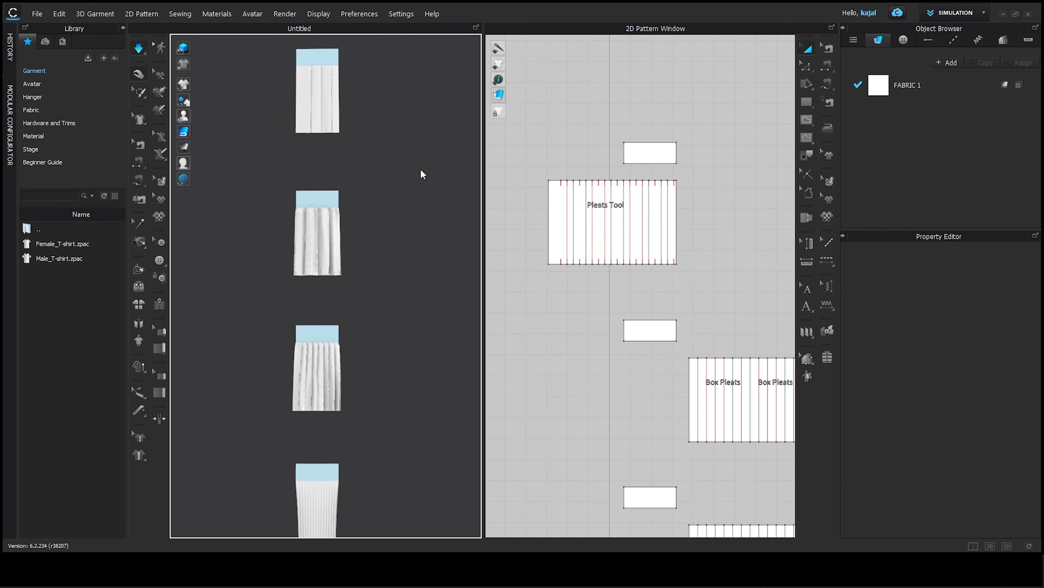
{"action": "scroll", "coordinate": [377, 175], "scroll_direction": "down", "scroll_amount": 3}
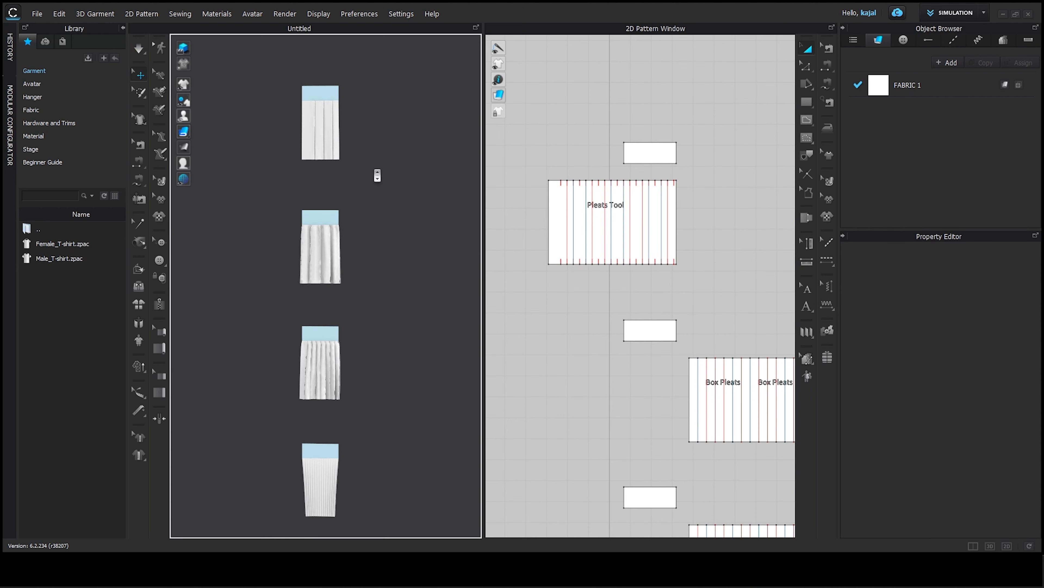
Step: Set the particle distance of the Box Pleats, Knife Pleat and Accordion Pleat pieces together to 5 mm
{"action": "scroll", "coordinate": [554, 177], "scroll_direction": "down", "scroll_amount": 2}
{"action": "left_click", "coordinate": [584, 217]}
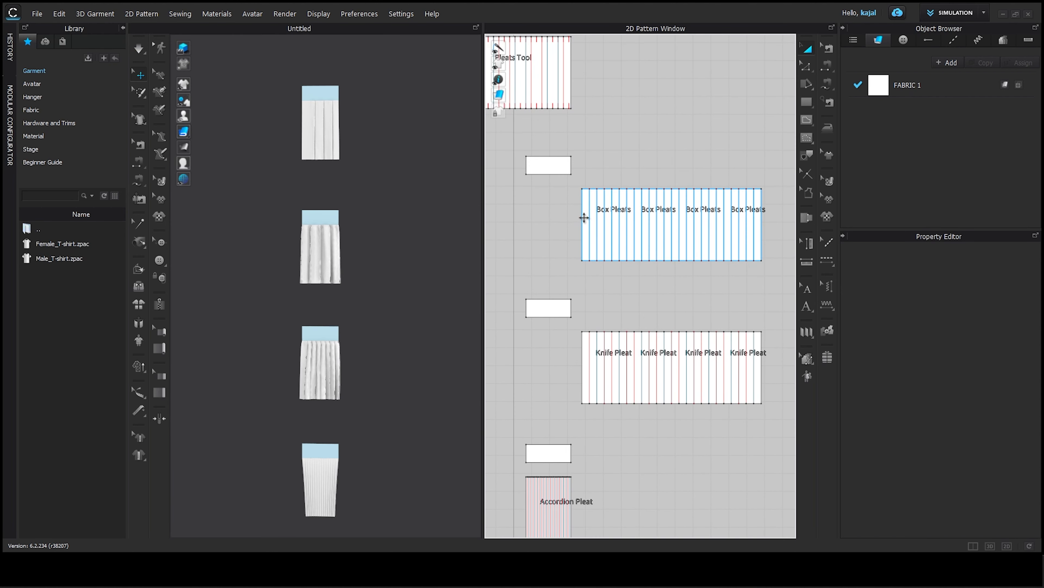
{"action": "left_click", "coordinate": [584, 217]}
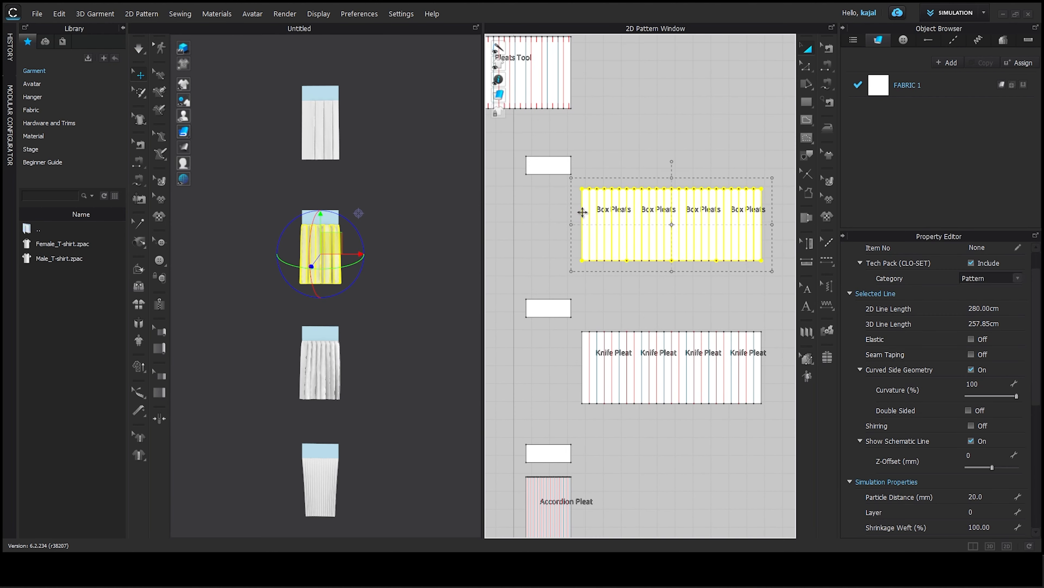
{"action": "left_click", "coordinate": [581, 353], "text": "shift"}
{"action": "scroll", "coordinate": [562, 424], "scroll_direction": "down", "scroll_amount": 2}
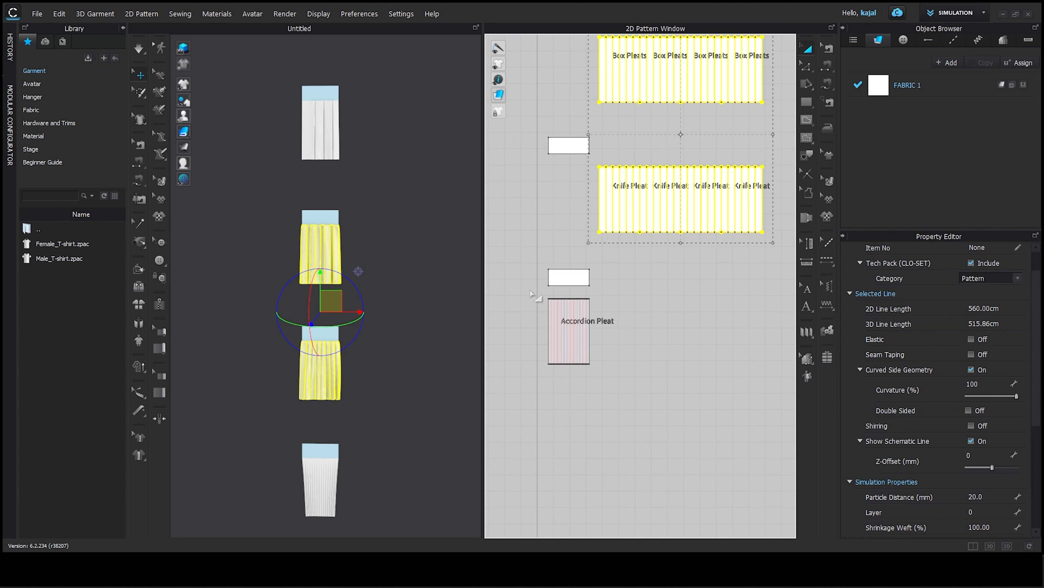
{"action": "left_click", "coordinate": [549, 312]}
{"action": "scroll", "coordinate": [550, 311], "scroll_direction": "up", "scroll_amount": 4}
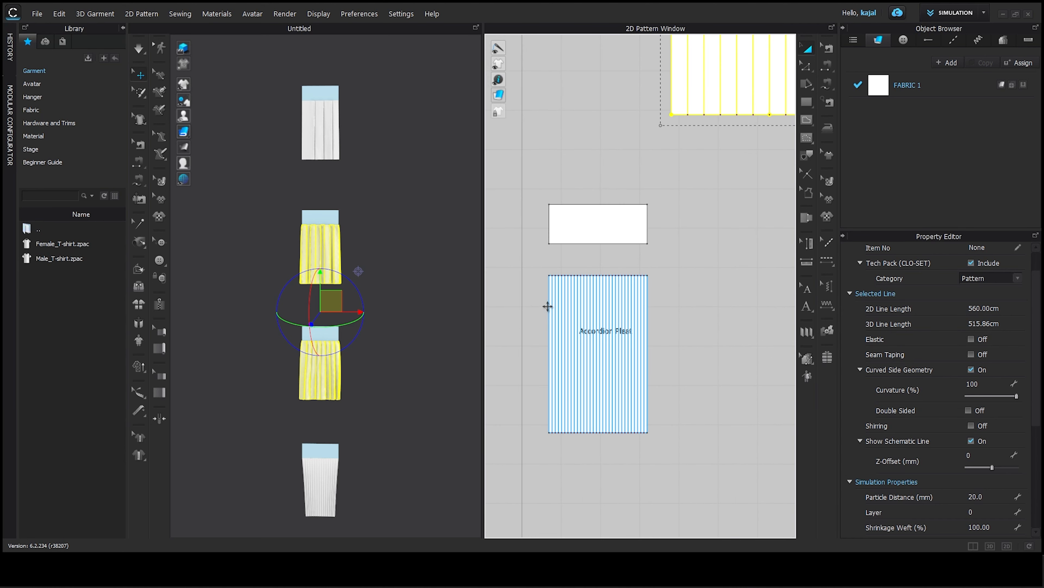
{"action": "left_click", "coordinate": [550, 311], "text": "shift"}
{"action": "scroll", "coordinate": [1003, 461], "scroll_direction": "down", "scroll_amount": 2}
{"action": "double_click", "coordinate": [993, 434]}
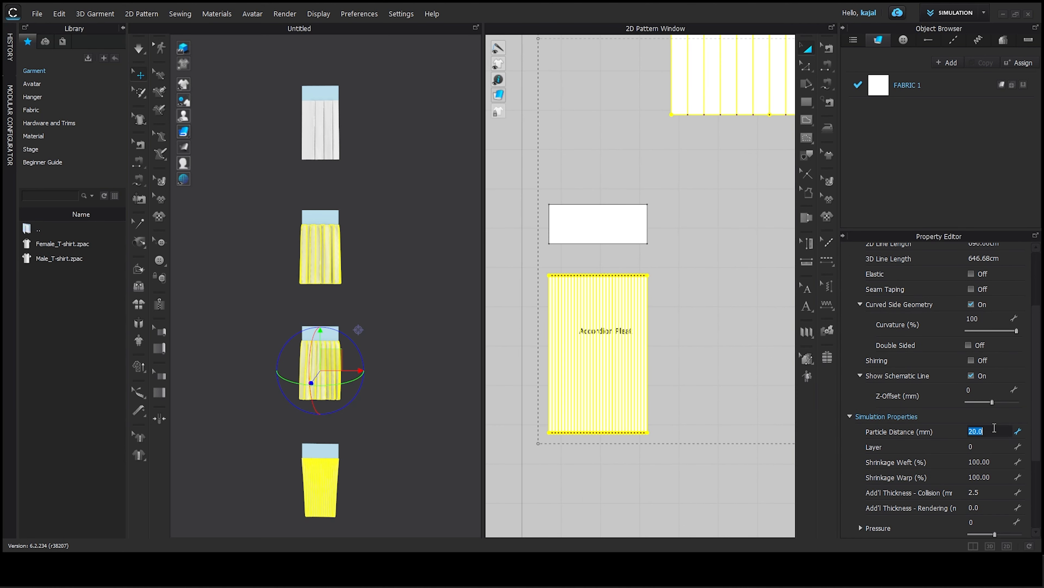
{"action": "type", "text": "5"}
{"action": "key", "text": "Return"}
{"action": "left_click", "coordinate": [755, 408]}
Step: Start the simulation to update the pleated samples with the refined particle distance
{"action": "scroll", "coordinate": [653, 453], "scroll_direction": "up", "scroll_amount": 2}
{"action": "scroll", "coordinate": [653, 452], "scroll_direction": "down", "scroll_amount": 2}
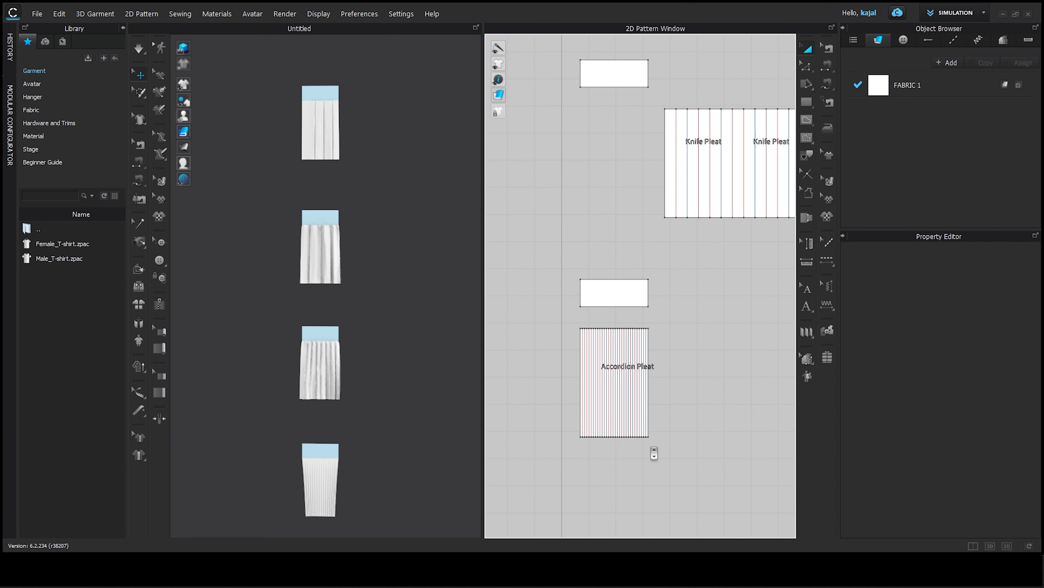
{"action": "scroll", "coordinate": [599, 357], "scroll_direction": "down", "scroll_amount": 2}
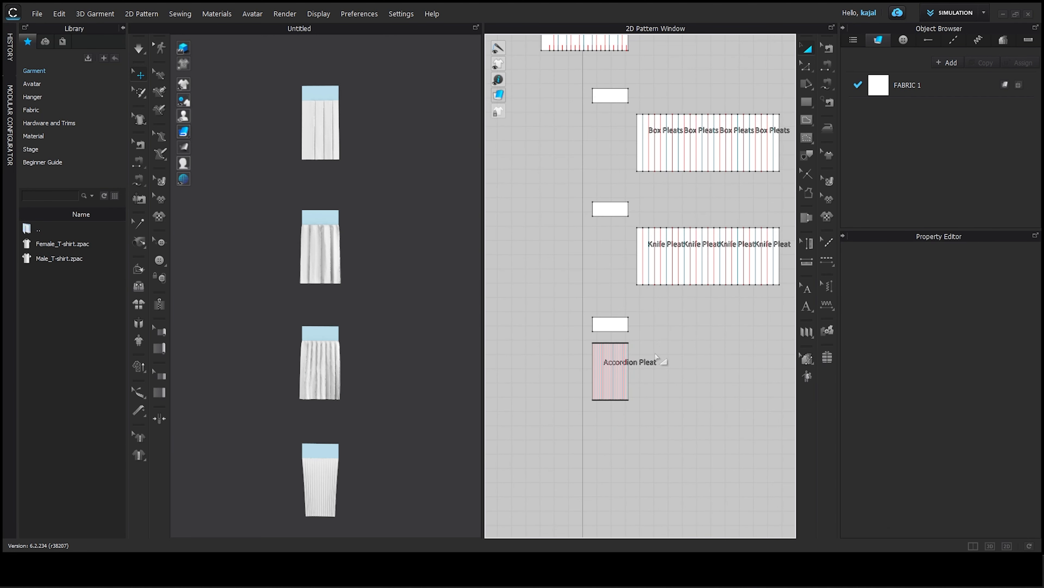
{"action": "middle_click_drag", "start_coordinate": [656, 353], "coordinate": [655, 402]}
{"action": "scroll", "coordinate": [655, 405], "scroll_direction": "down", "scroll_amount": 1}
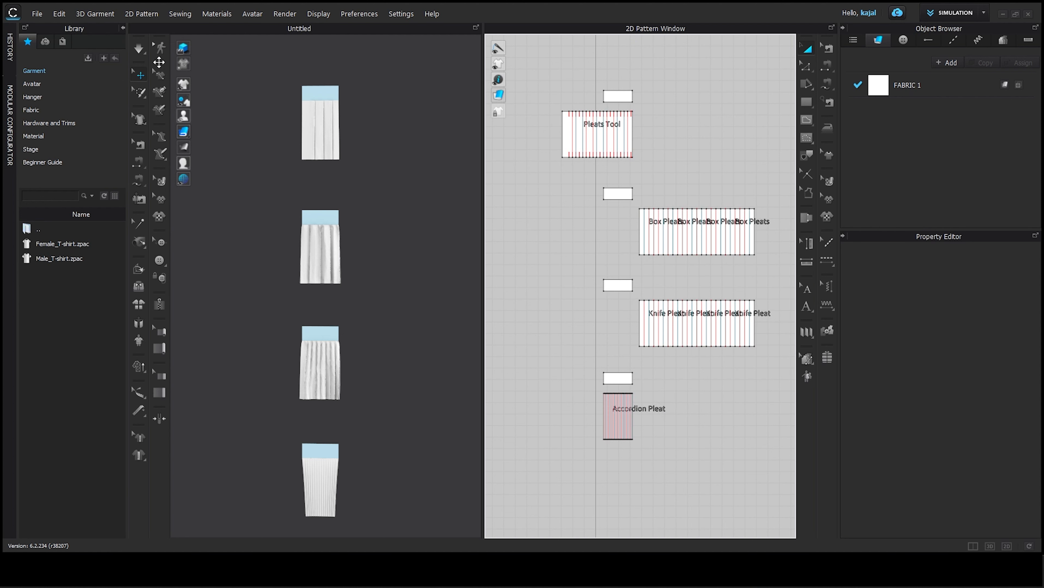
{"action": "left_click", "coordinate": [140, 48]}
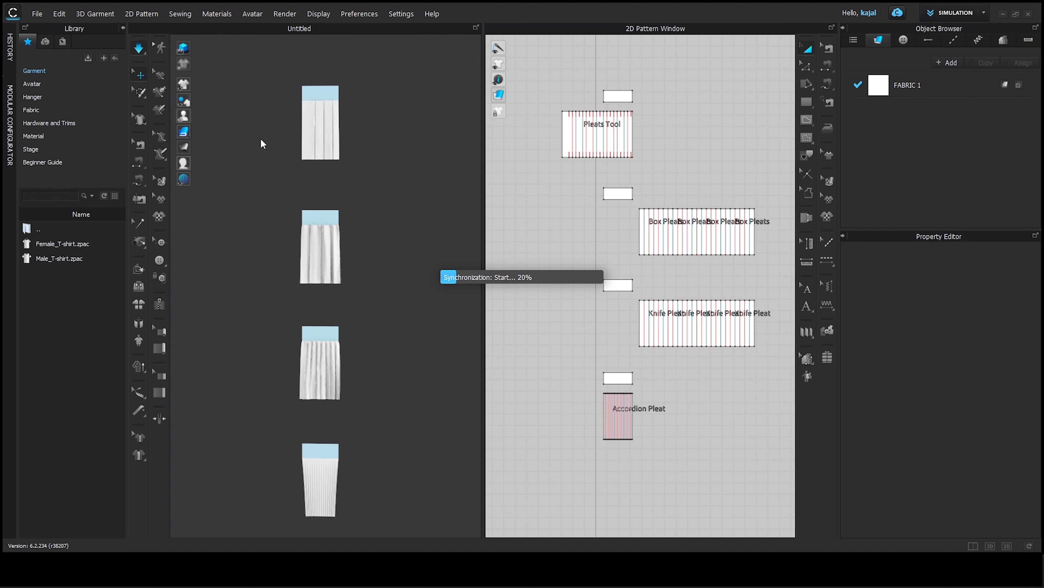